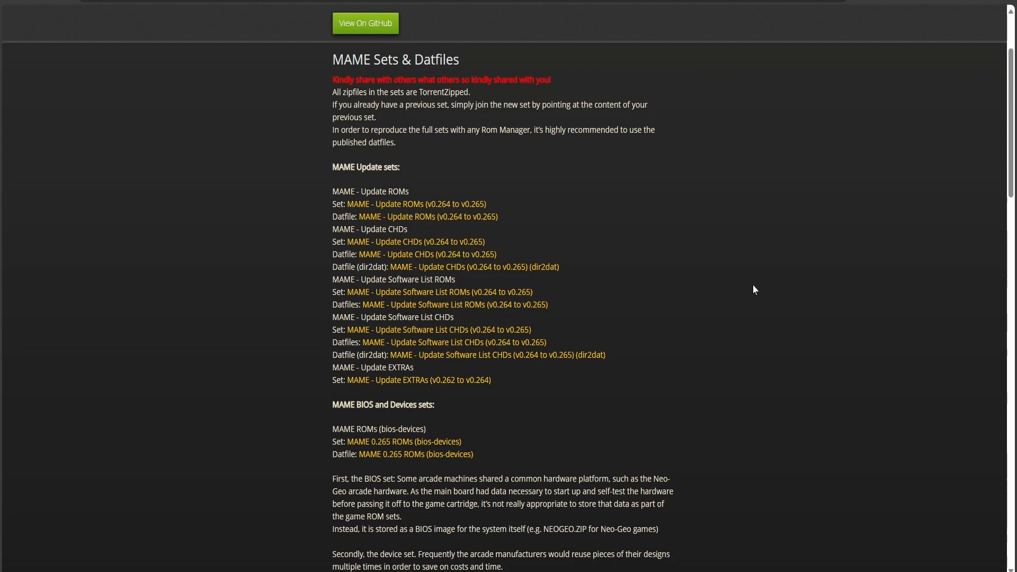
Open the MAME 0.265 ROMs (non-merged) set from the MAME full sets in qBittorrent and decline the qBittorrent update
{"action": "scroll", "coordinate": [755, 290], "scroll_direction": "down", "scroll_amount": 5}
{"action": "scroll", "coordinate": [755, 290], "scroll_direction": "down", "scroll_amount": 5}
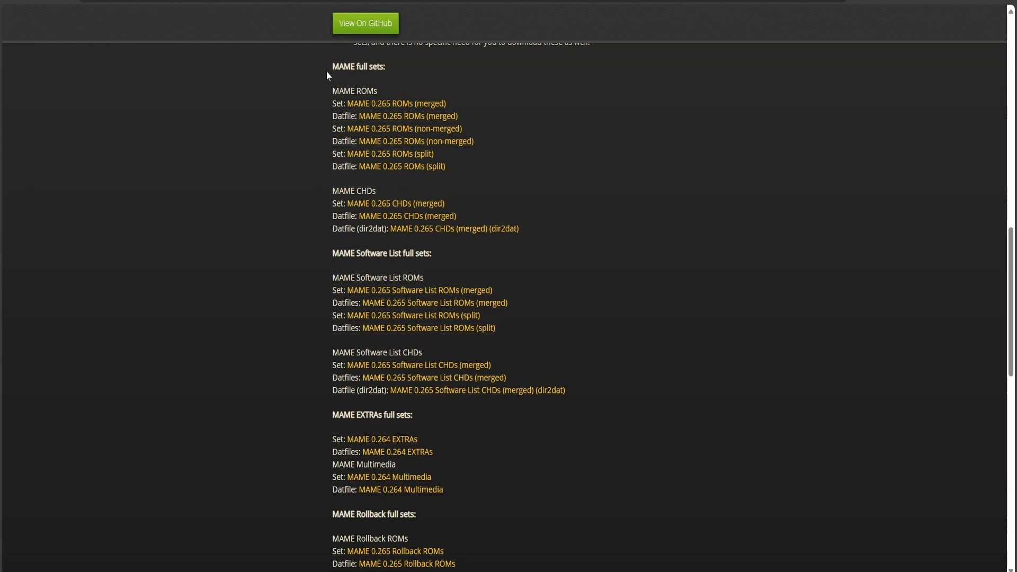
{"action": "left_click_drag", "start_coordinate": [331, 67], "coordinate": [414, 78]}
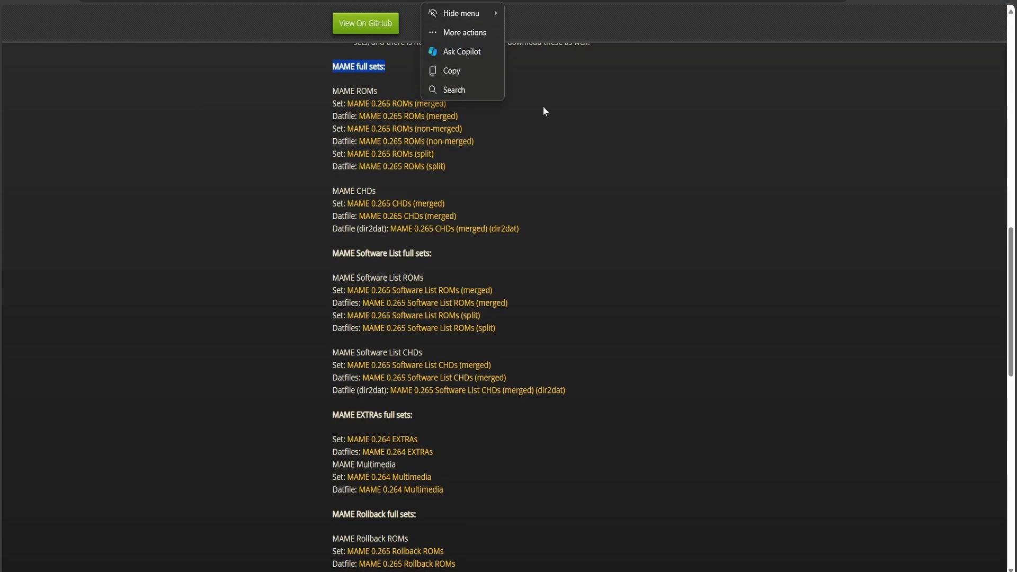
{"action": "left_click", "coordinate": [594, 157]}
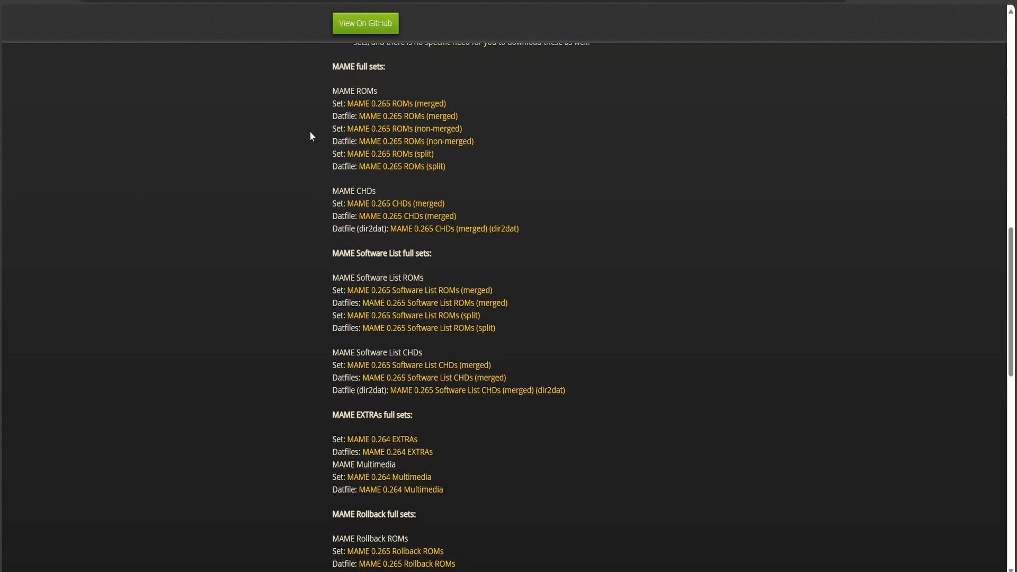
{"action": "left_click", "coordinate": [373, 135]}
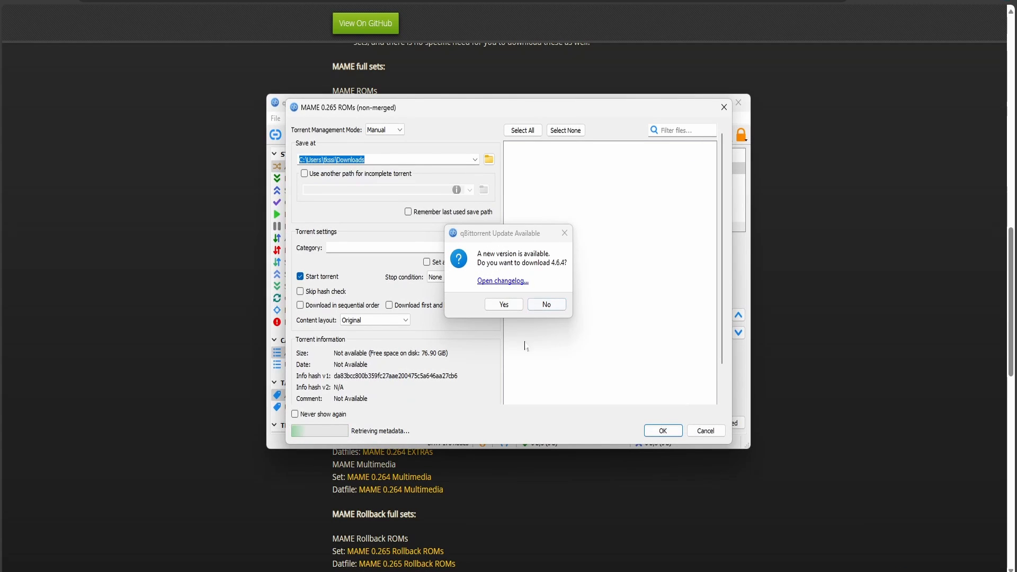
{"action": "left_click", "coordinate": [551, 306]}
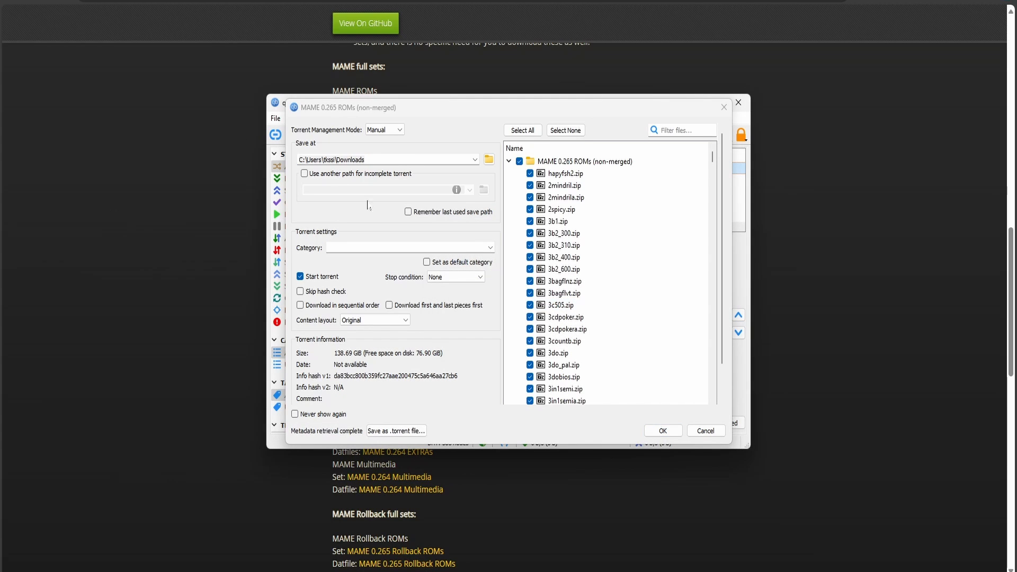
{"action": "left_click", "coordinate": [489, 159]}
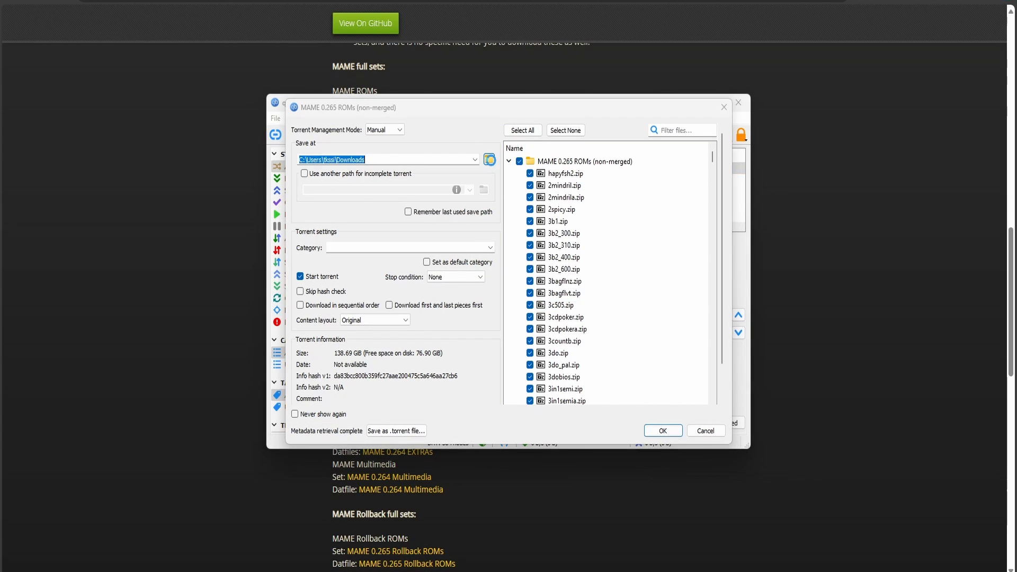
{"action": "scroll", "coordinate": [637, 237], "scroll_direction": "down", "scroll_amount": 2}
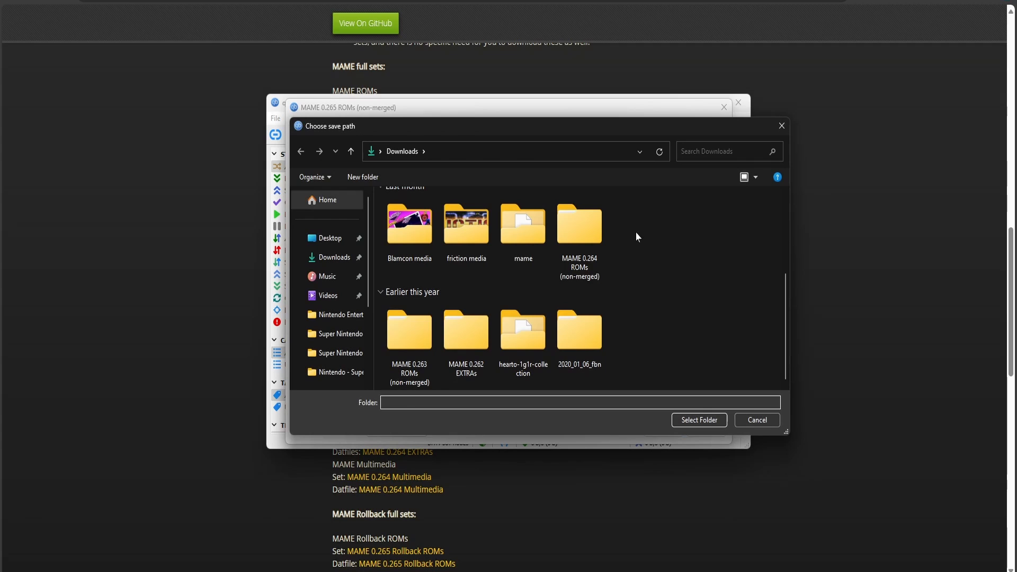
{"action": "scroll", "coordinate": [340, 276], "scroll_direction": "down", "scroll_amount": 2}
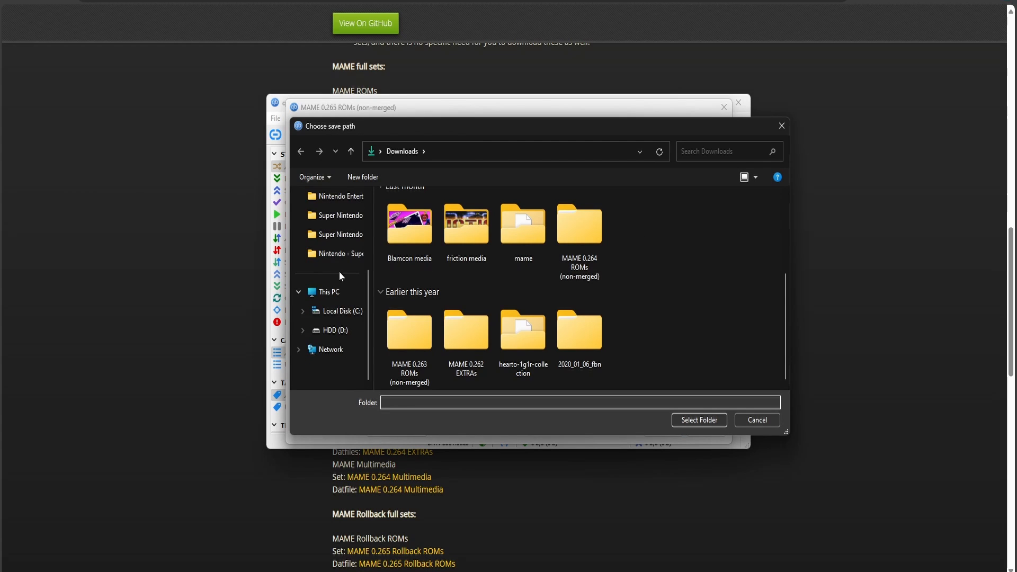
{"action": "left_click", "coordinate": [332, 331]}
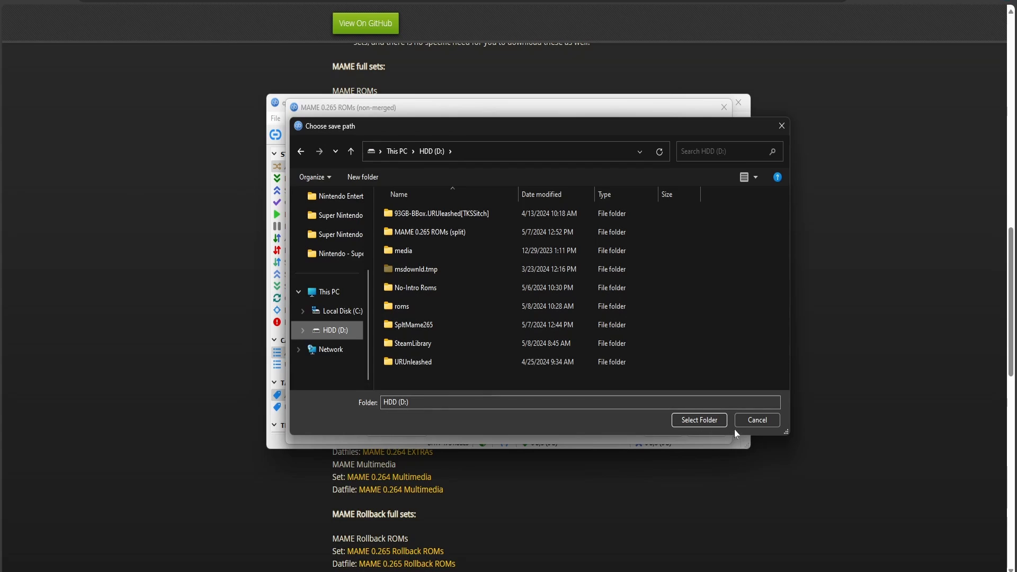
{"action": "left_click", "coordinate": [756, 422]}
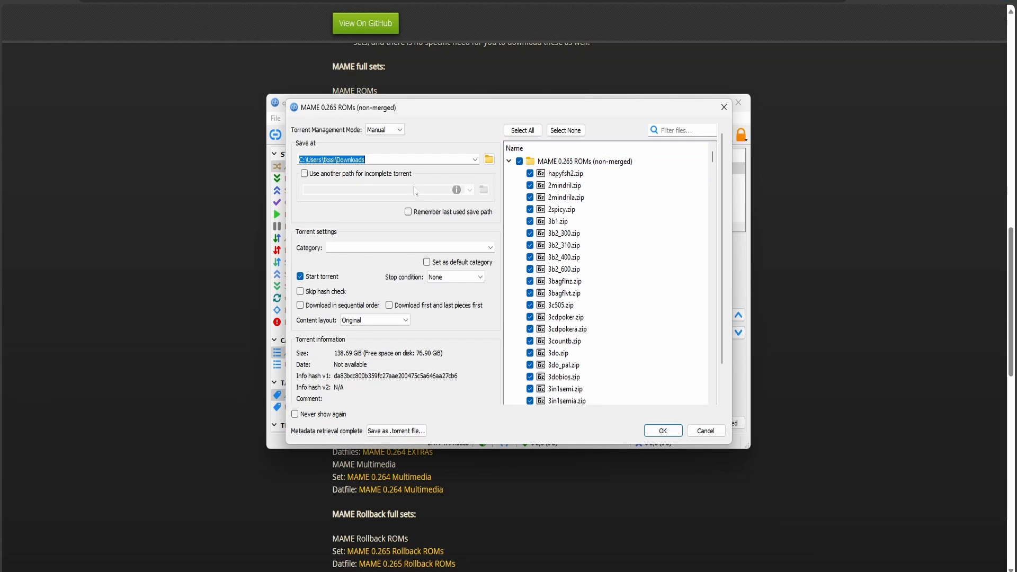
Look through the non-merged ROM file list and start the torrent with all files selected in the Downloads folder
{"action": "scroll", "coordinate": [646, 206], "scroll_direction": "down", "scroll_amount": 6}
{"action": "scroll", "coordinate": [646, 207], "scroll_direction": "down", "scroll_amount": 20}
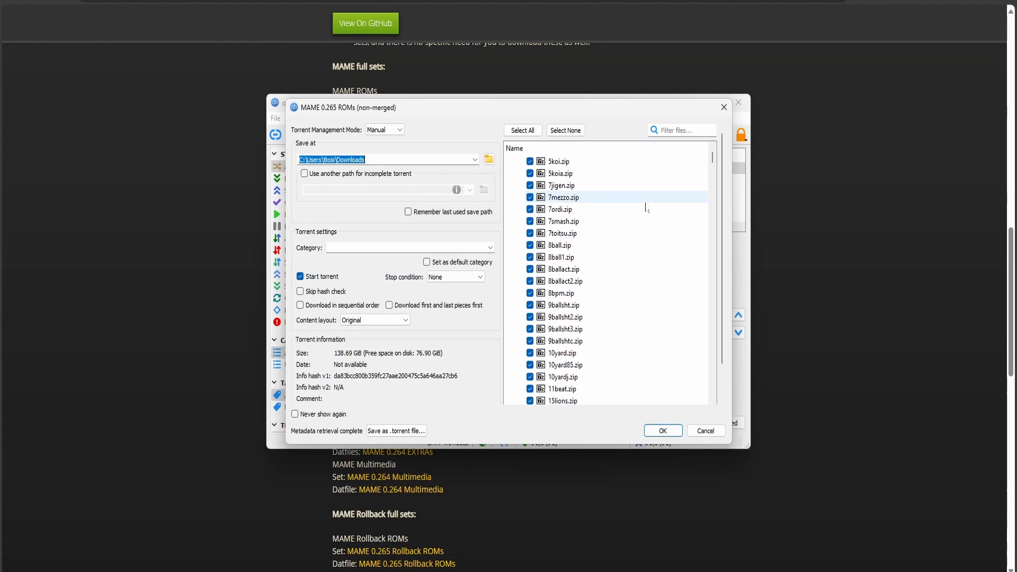
{"action": "scroll", "coordinate": [646, 207], "scroll_direction": "down", "scroll_amount": 20}
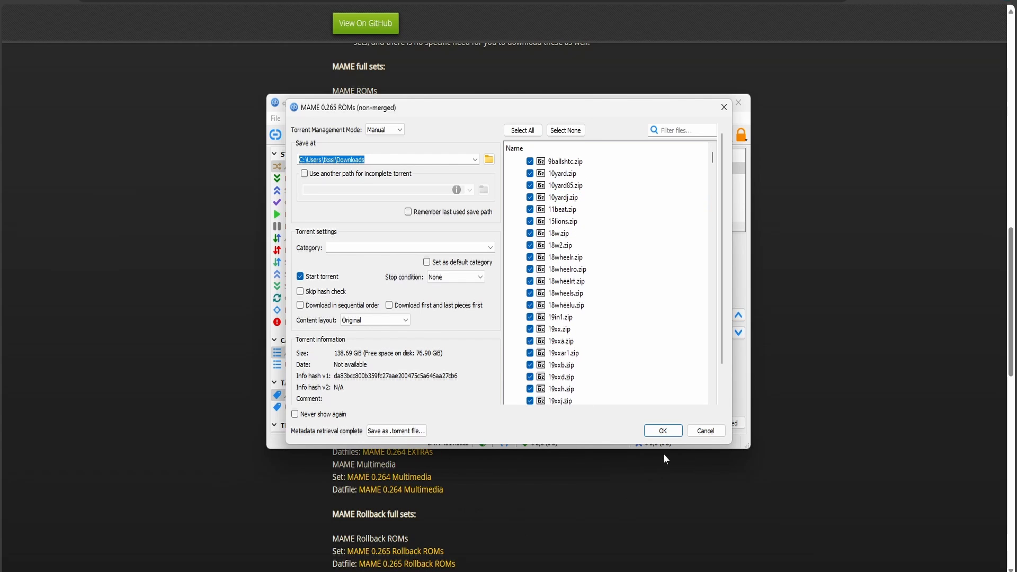
{"action": "left_click", "coordinate": [666, 433]}
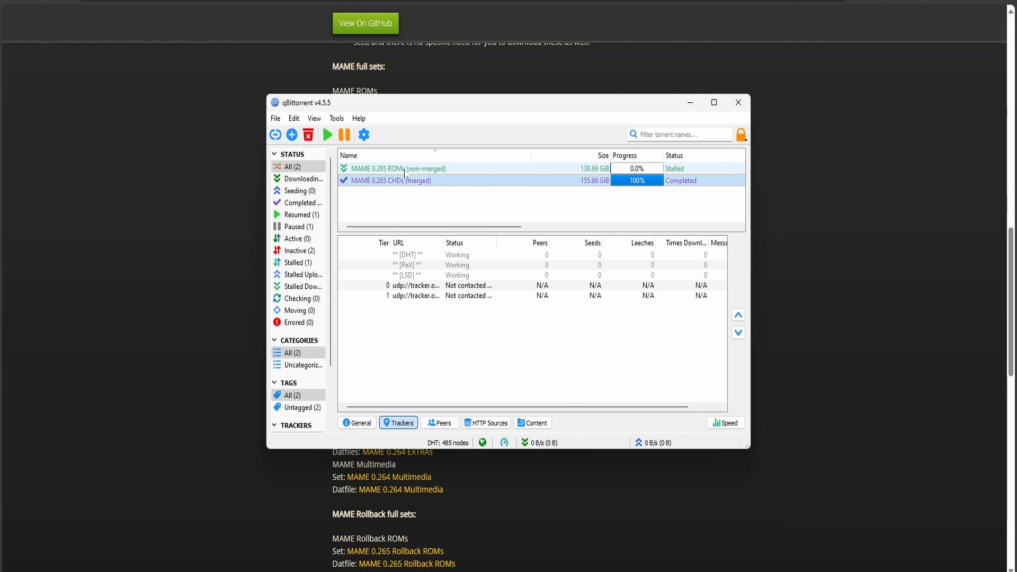
Remove the MAME 0.265 ROMs (non-merged) torrent from the transfer list without deleting files and minimize qBittorrent
{"action": "left_click", "coordinate": [343, 166]}
{"action": "left_click", "coordinate": [308, 136]}
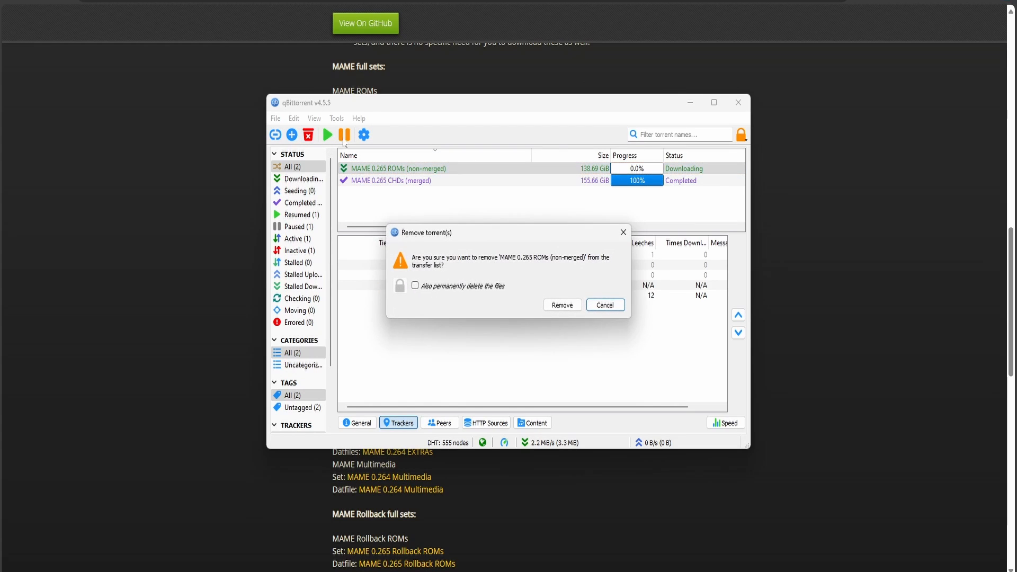
{"action": "left_click", "coordinate": [561, 306]}
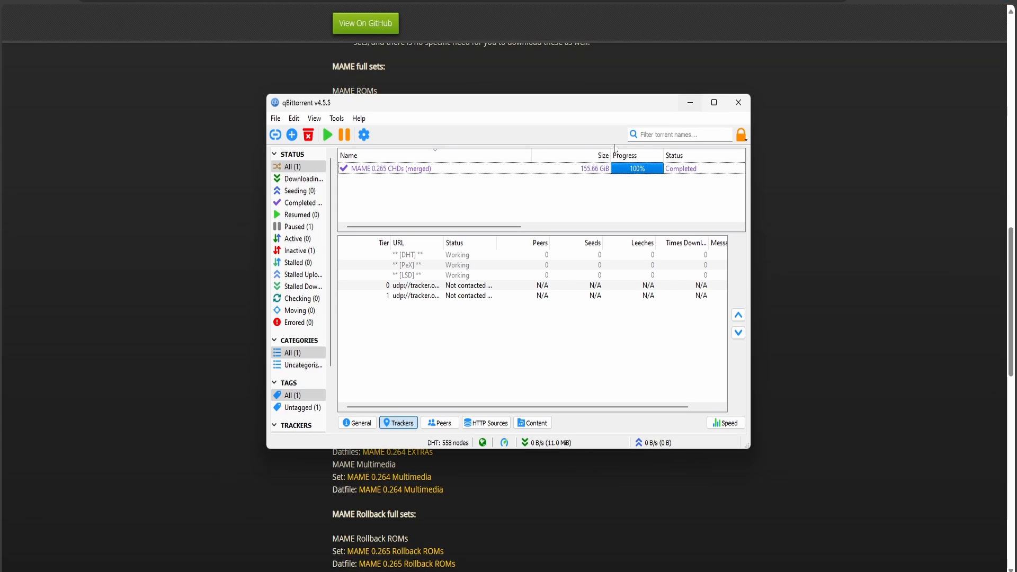
{"action": "left_click", "coordinate": [690, 103]}
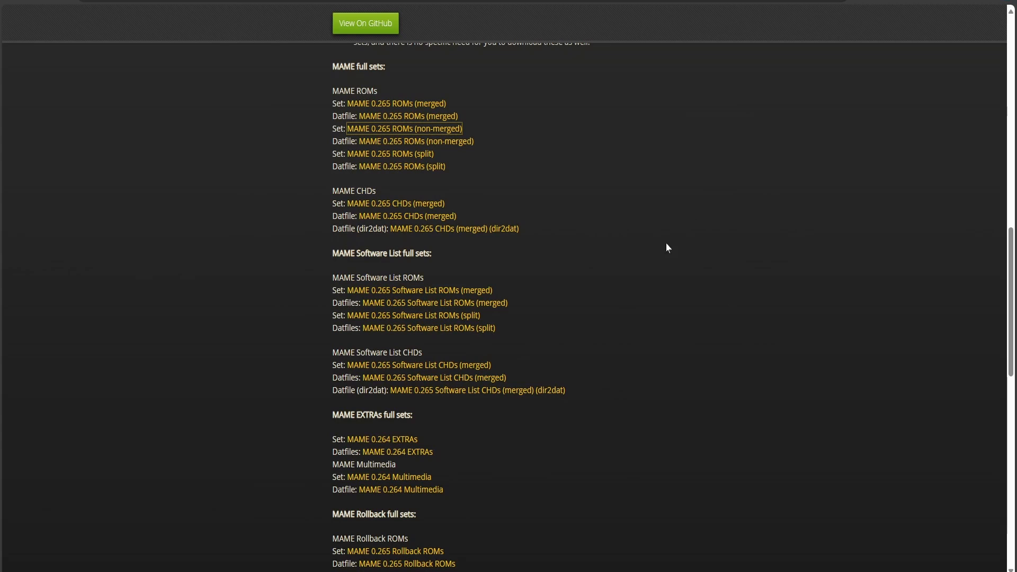
On the LaunchBox website, request the Windows download by filling in the e-mail address and submitting it
{"action": "mouse_move", "coordinate": [227, 571]}
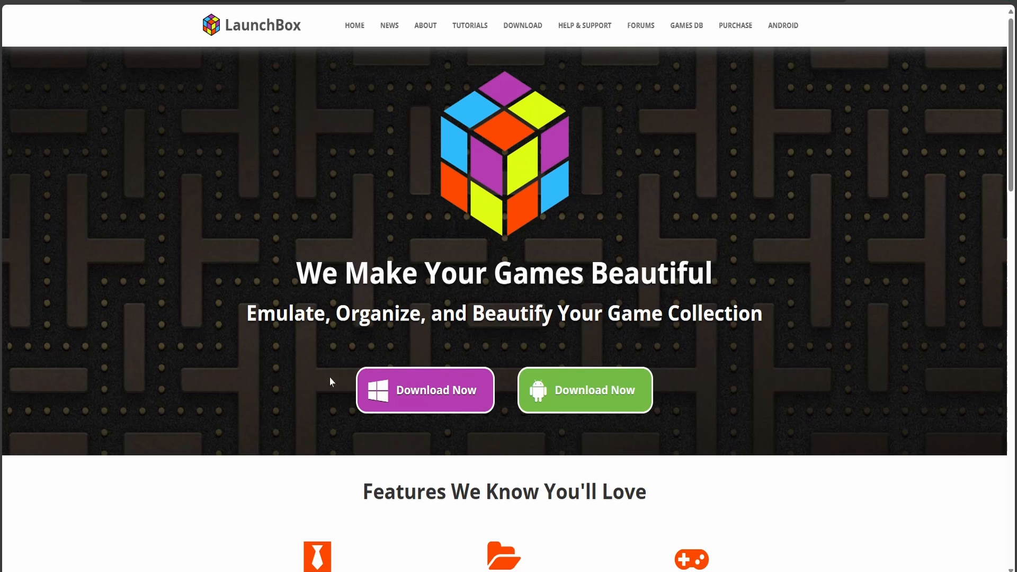
{"action": "left_click", "coordinate": [440, 391]}
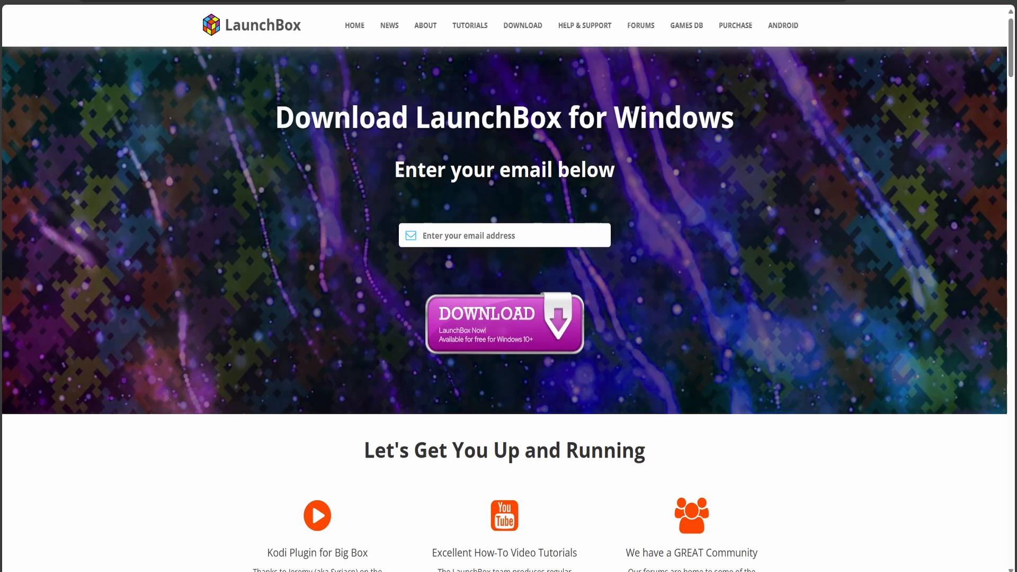
{"action": "left_click", "coordinate": [448, 245]}
{"action": "left_click", "coordinate": [467, 300]}
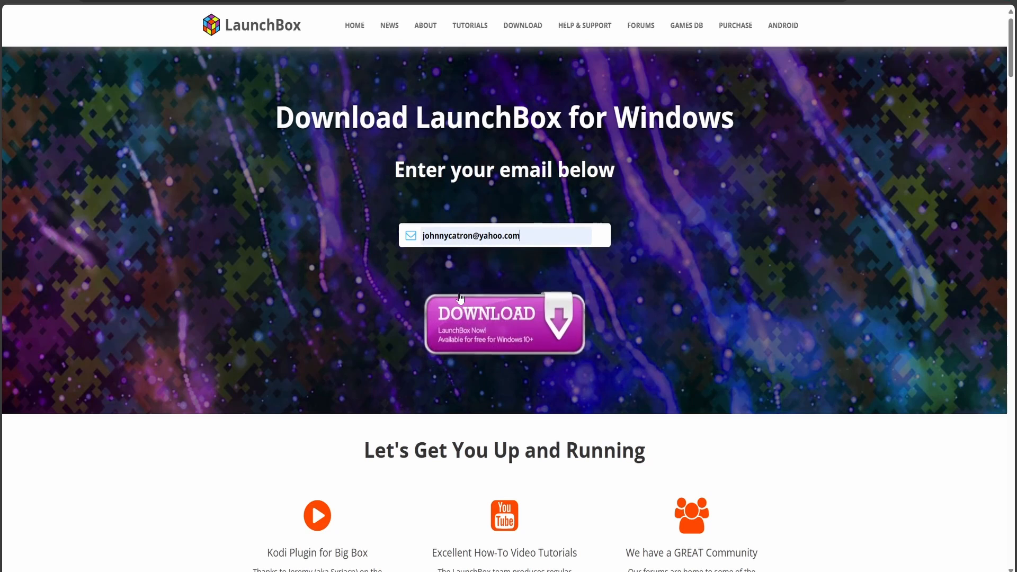
{"action": "left_click_drag", "start_coordinate": [521, 236], "coordinate": [401, 230]}
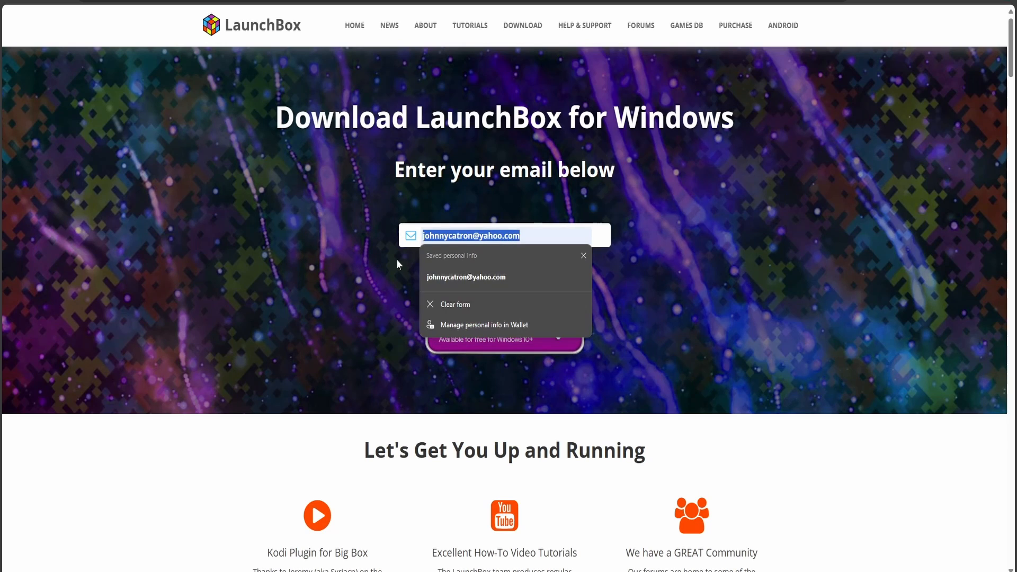
{"action": "type", "text": "tk"}
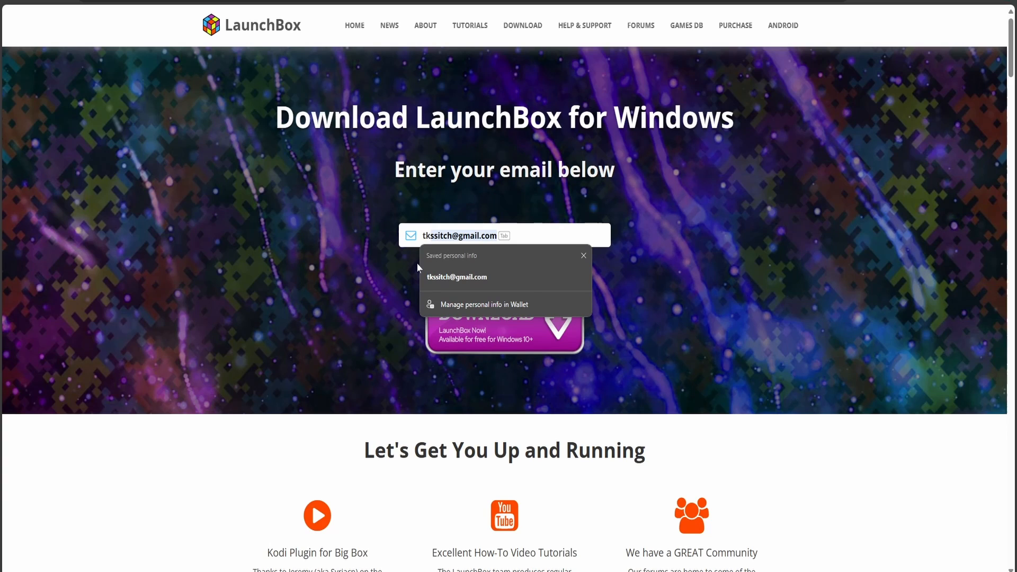
{"action": "key", "text": "Down"}
{"action": "left_click", "coordinate": [465, 285]}
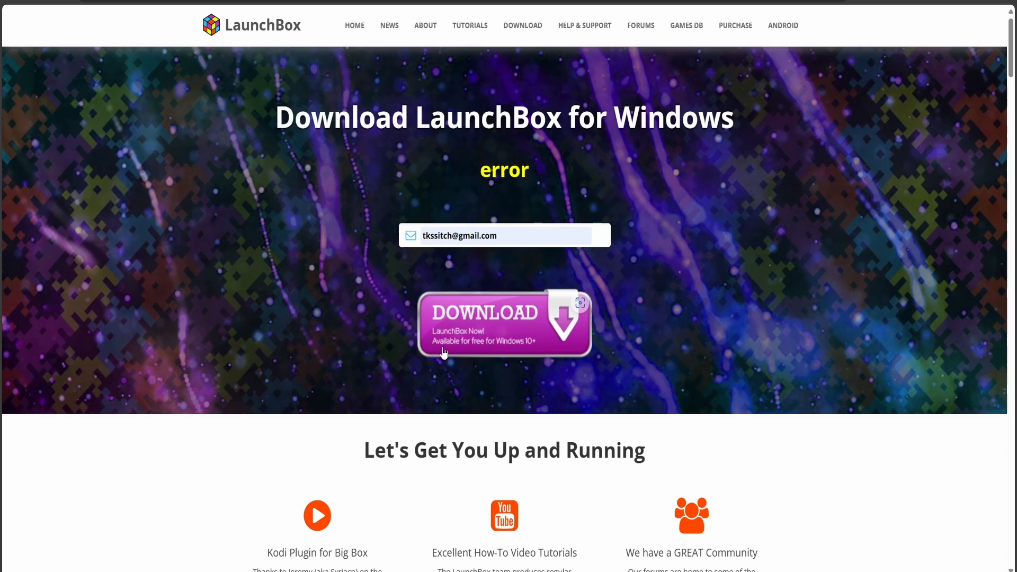
{"action": "left_click", "coordinate": [501, 336]}
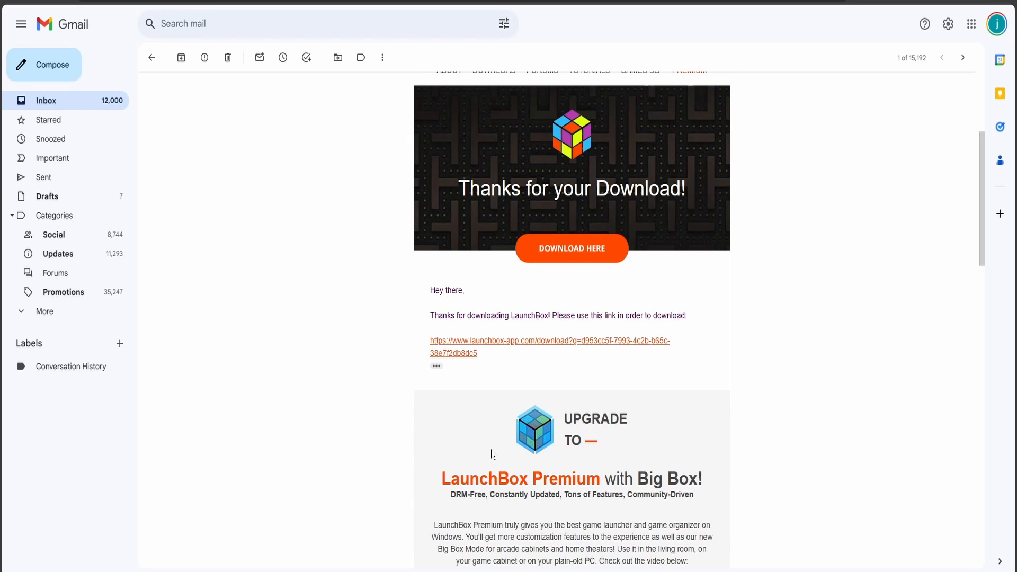
Download the LaunchBox 13.12 installer from the Gmail message and run LaunchBox-13.12-Setup (1).exe once it has downloaded
{"action": "left_click", "coordinate": [584, 255]}
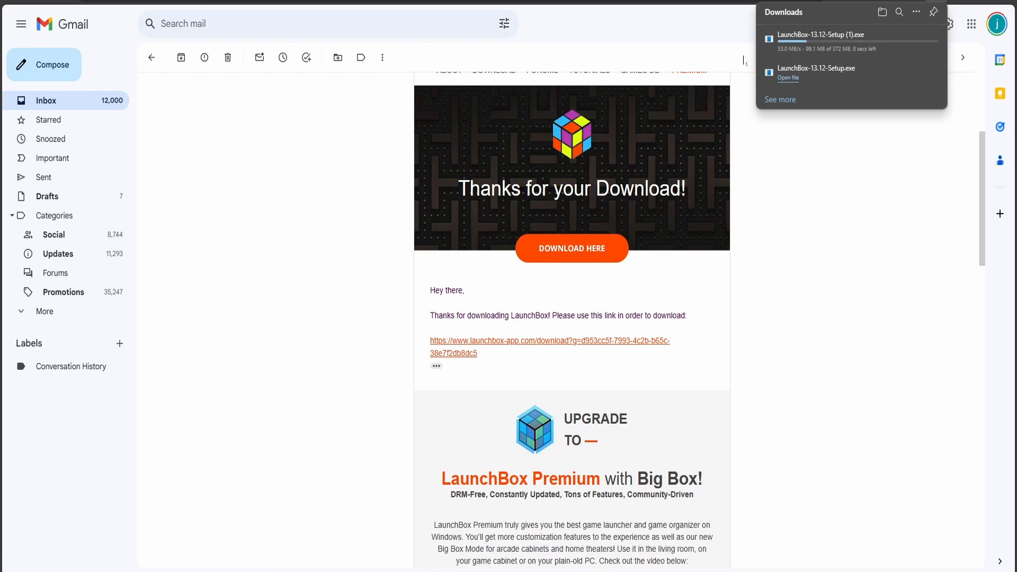
{"action": "mouse_move", "coordinate": [914, 49]}
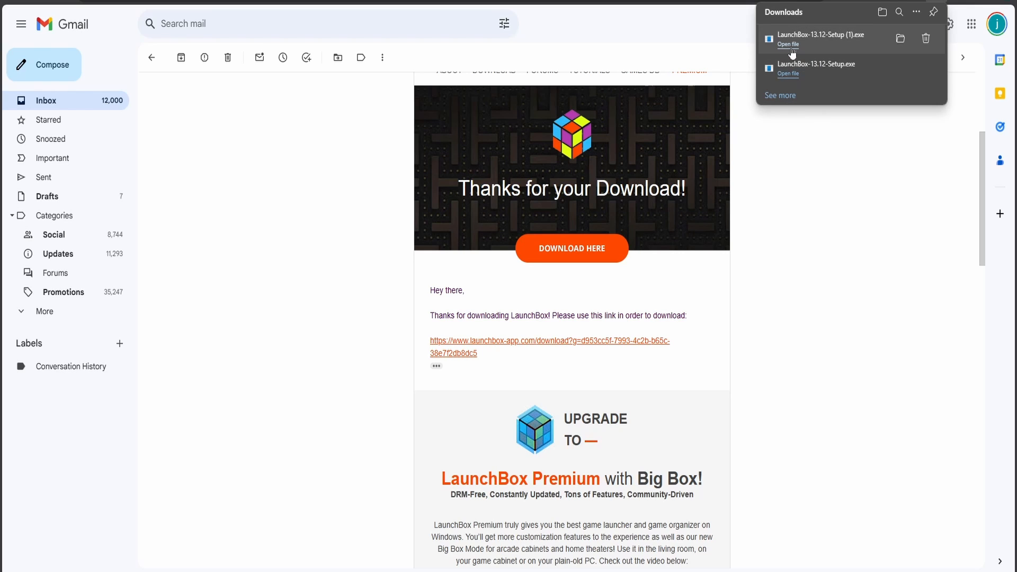
{"action": "left_click", "coordinate": [790, 46]}
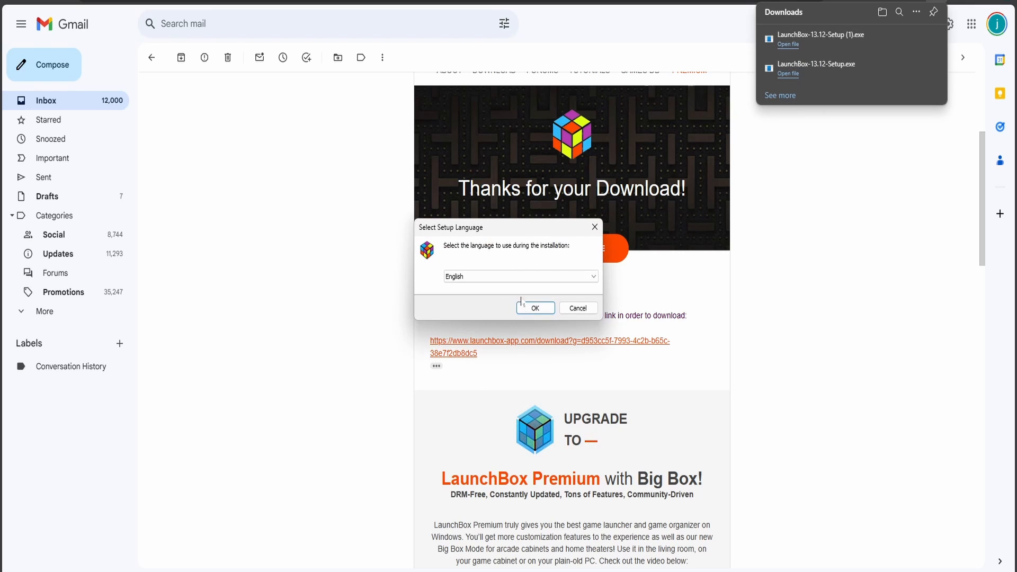
Use English as the setup language, accept the LaunchBox license agreement and continue to the destination location
{"action": "left_click", "coordinate": [530, 309]}
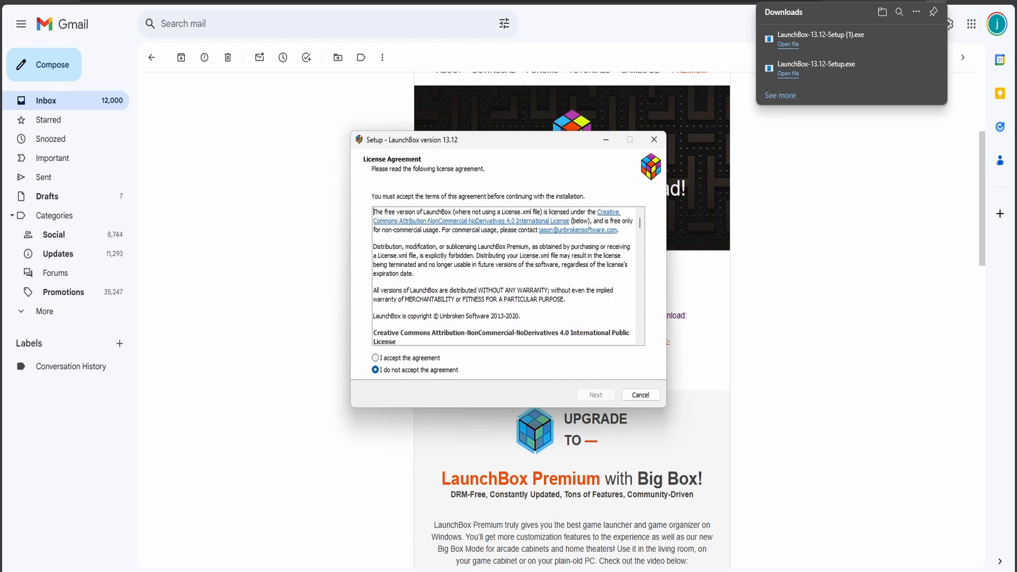
{"action": "left_click", "coordinate": [376, 359]}
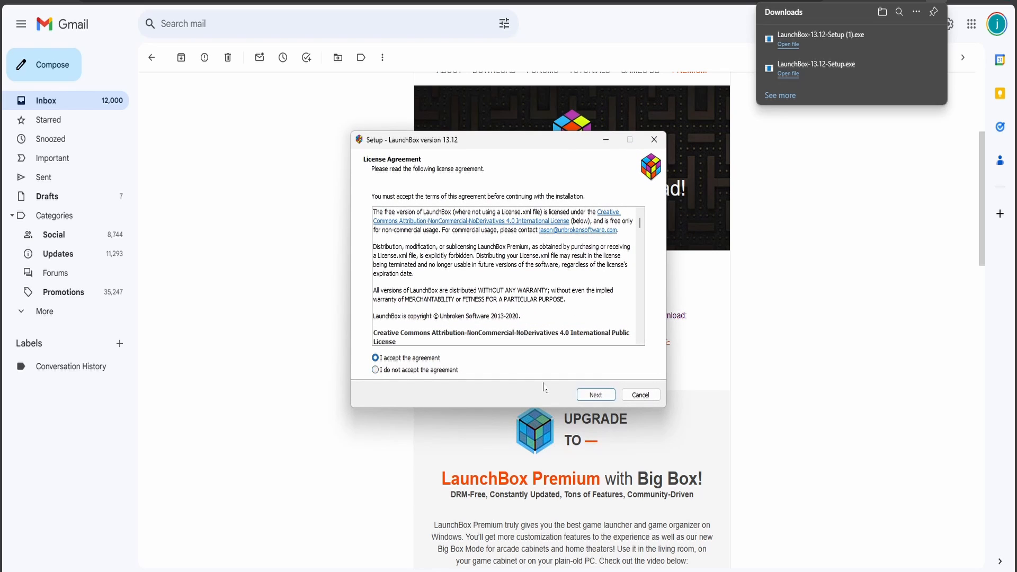
{"action": "left_click", "coordinate": [596, 398]}
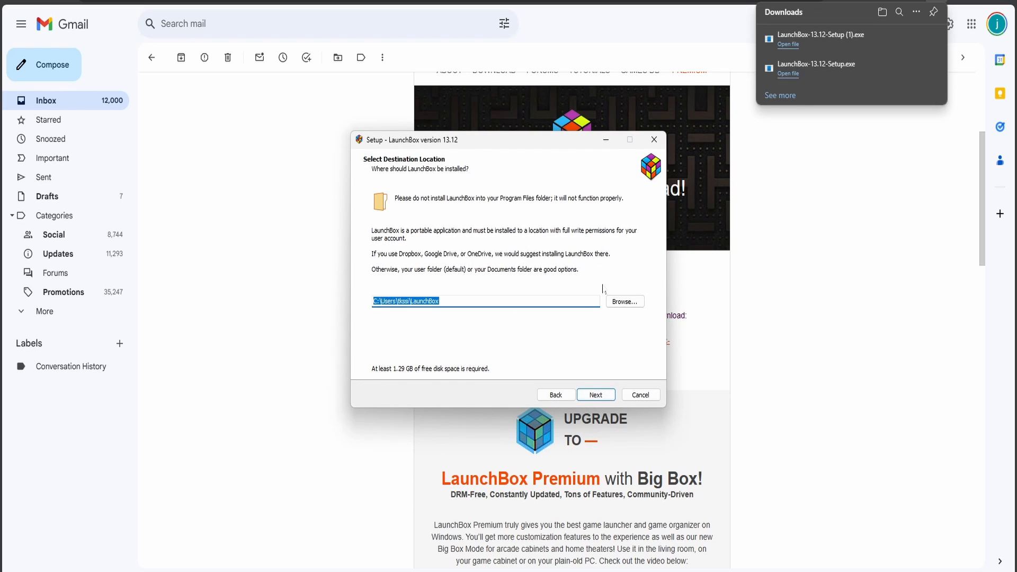
{"action": "left_click", "coordinate": [636, 305]}
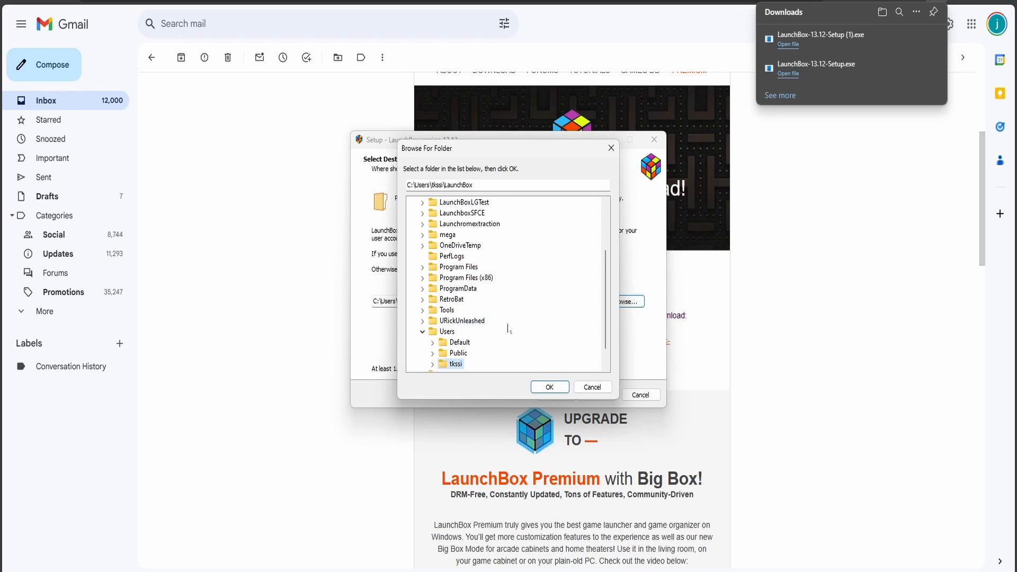
{"action": "scroll", "coordinate": [508, 328], "scroll_direction": "down", "scroll_amount": 1}
{"action": "left_click", "coordinate": [442, 364]}
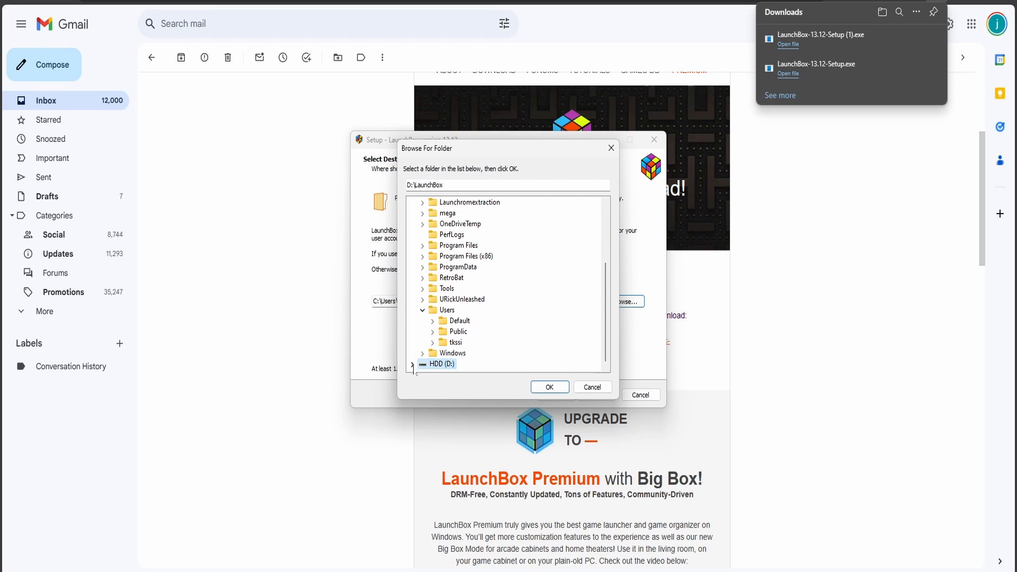
{"action": "left_click", "coordinate": [413, 365]}
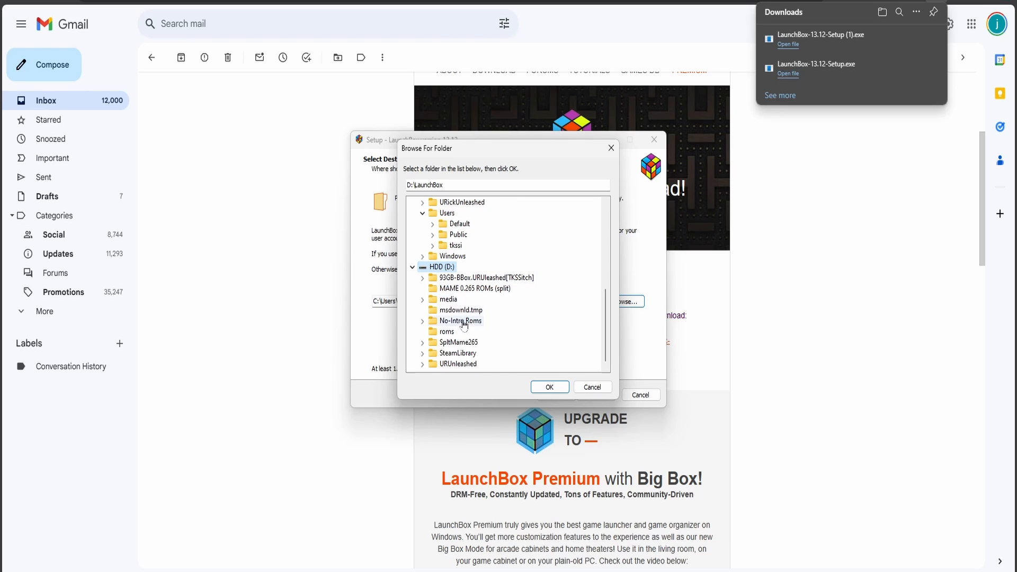
{"action": "left_click", "coordinate": [593, 387]}
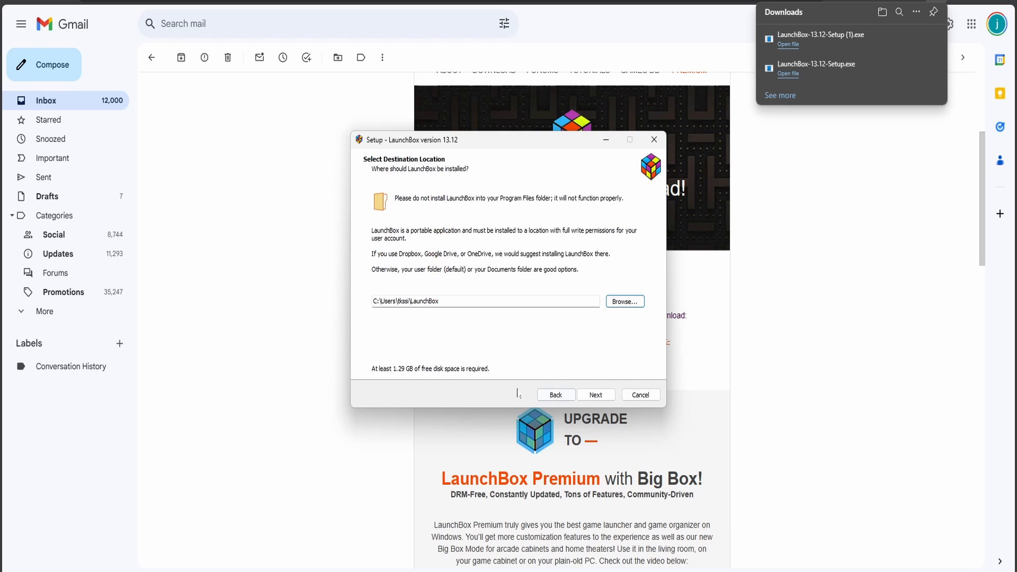
Browse to the HDD (D:) drive and set the installation folder to D:\LaunchBox
{"action": "left_click", "coordinate": [620, 301]}
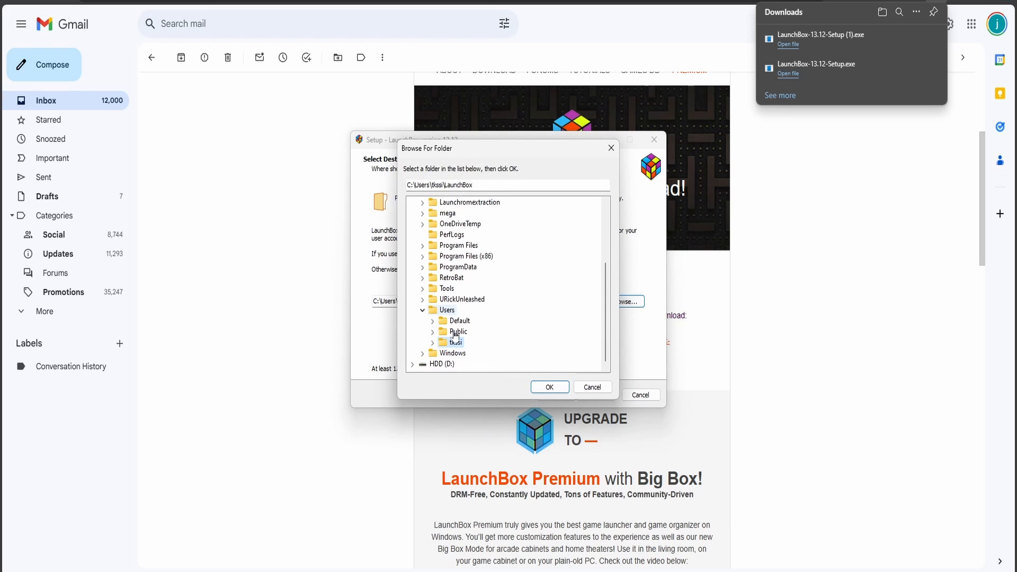
{"action": "double_click", "coordinate": [445, 365]}
{"action": "left_click", "coordinate": [554, 388]}
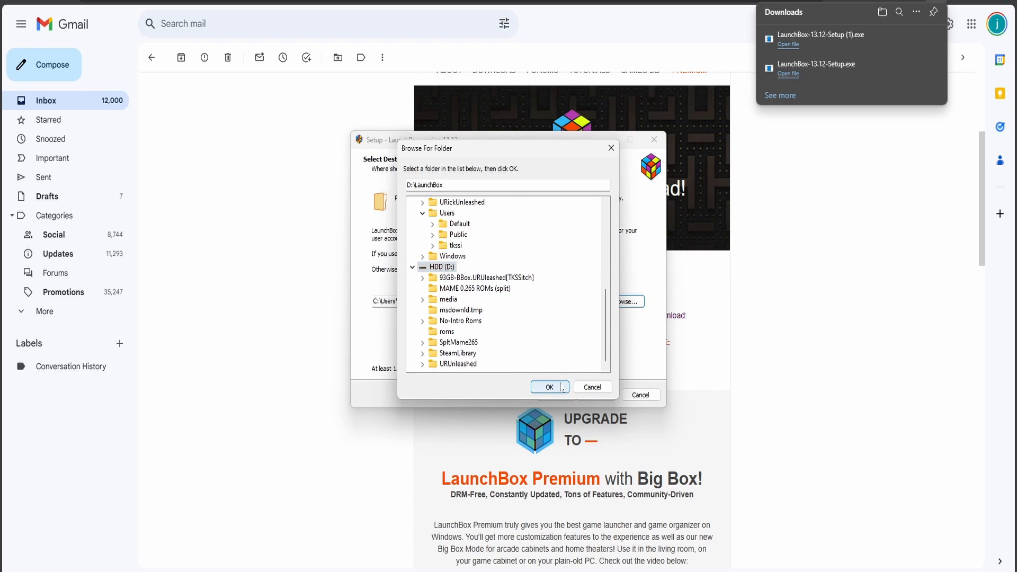
Confirm D:\LaunchBox as the destination, keep the LaunchBox Start Menu folder and install LaunchBox
{"action": "left_click", "coordinate": [405, 302]}
{"action": "key", "text": "End"}
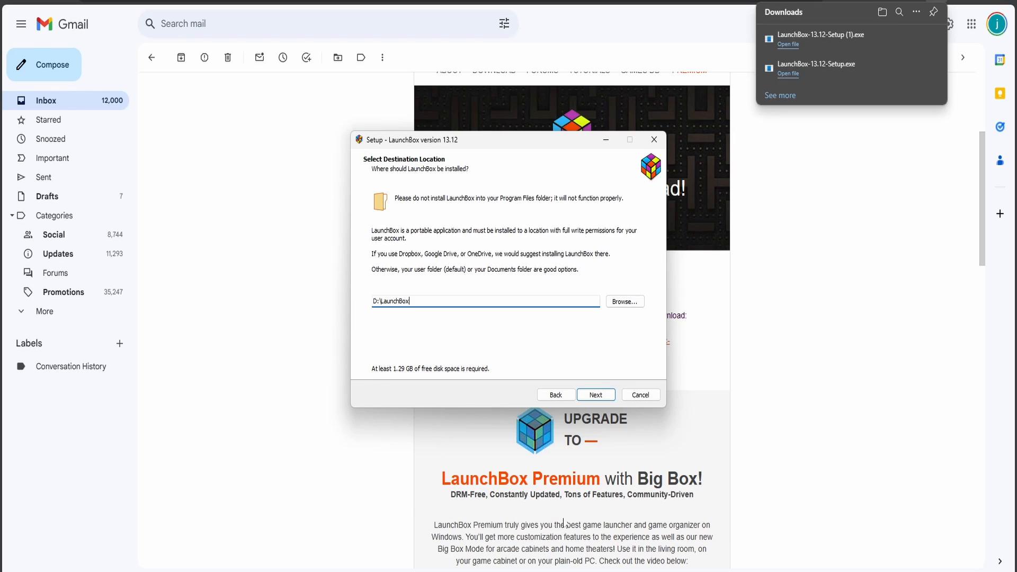
{"action": "left_click", "coordinate": [601, 397]}
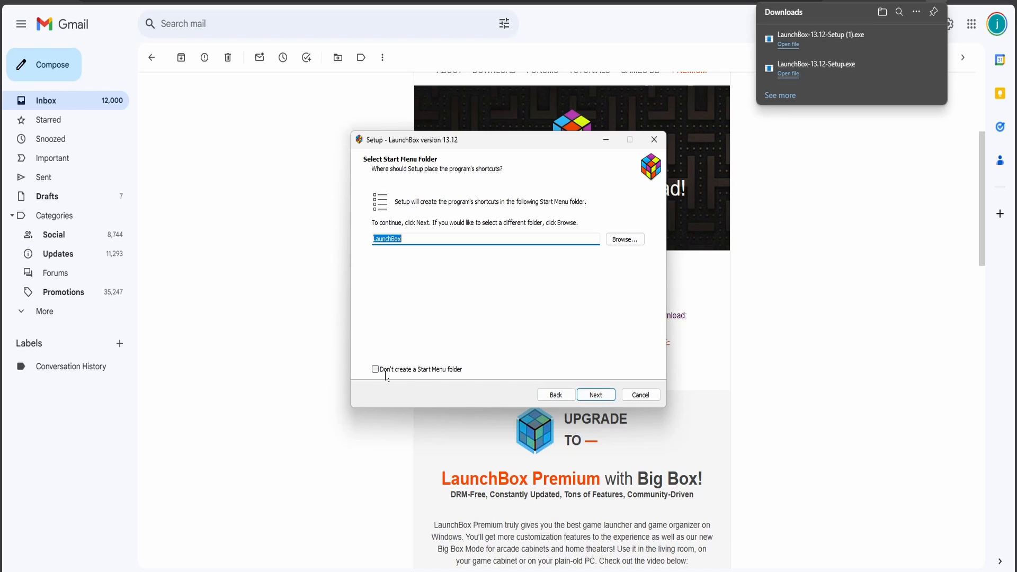
{"action": "left_click", "coordinate": [594, 397]}
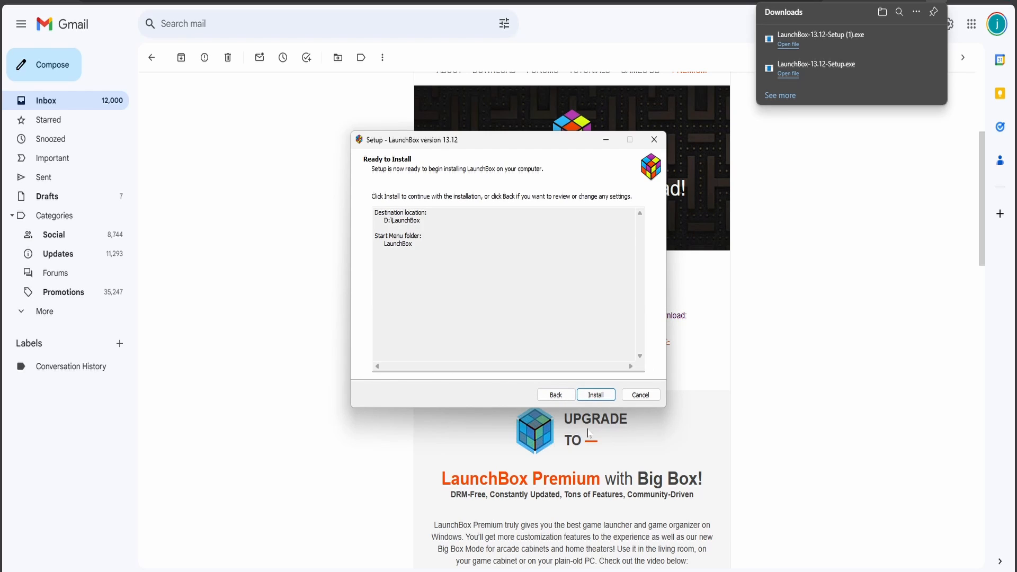
{"action": "left_click", "coordinate": [587, 399]}
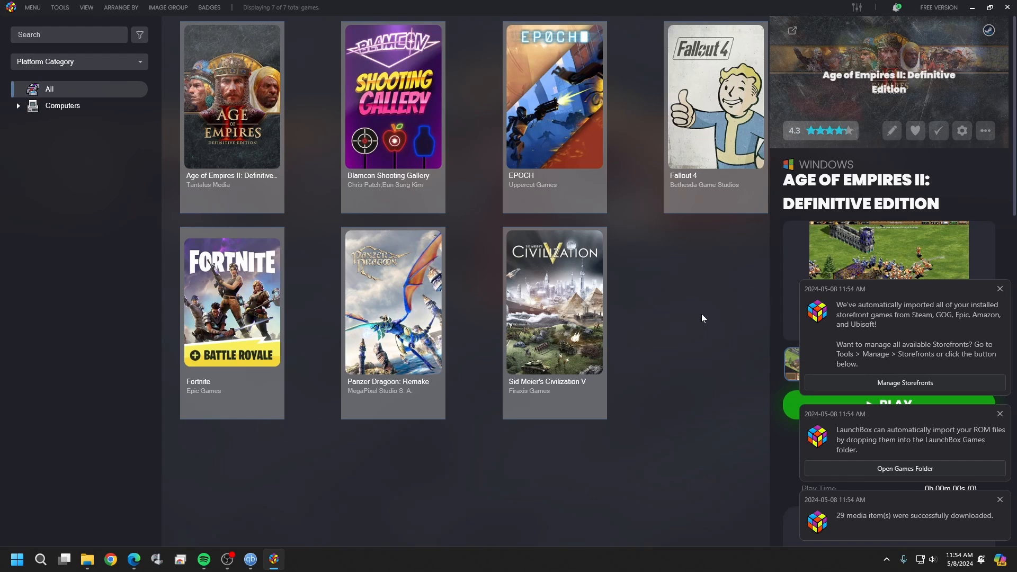
Permanently delete all automatically imported storefront games from the library and dismiss the notifications
{"action": "key", "text": "Delete"}
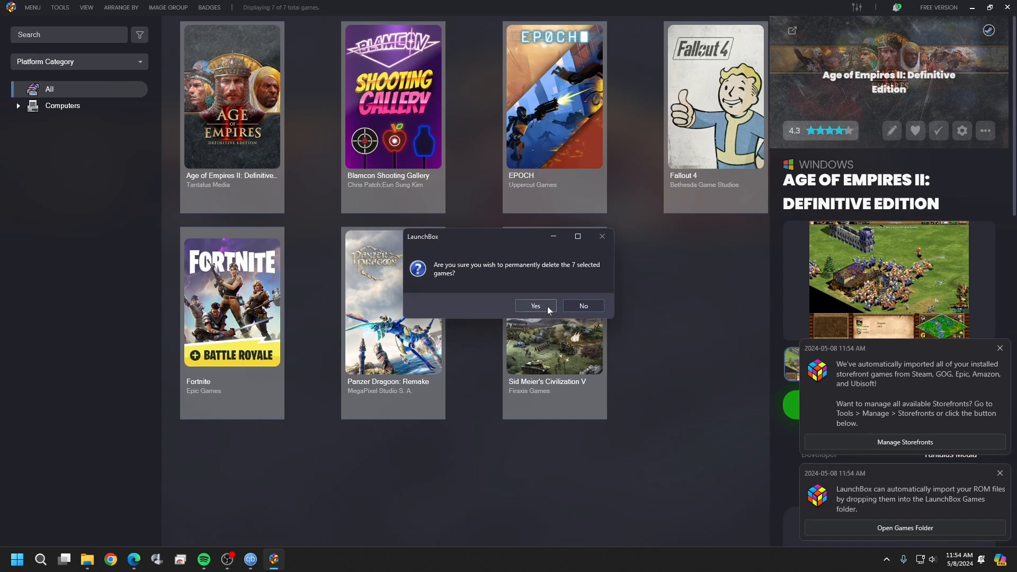
{"action": "left_click", "coordinate": [547, 306]}
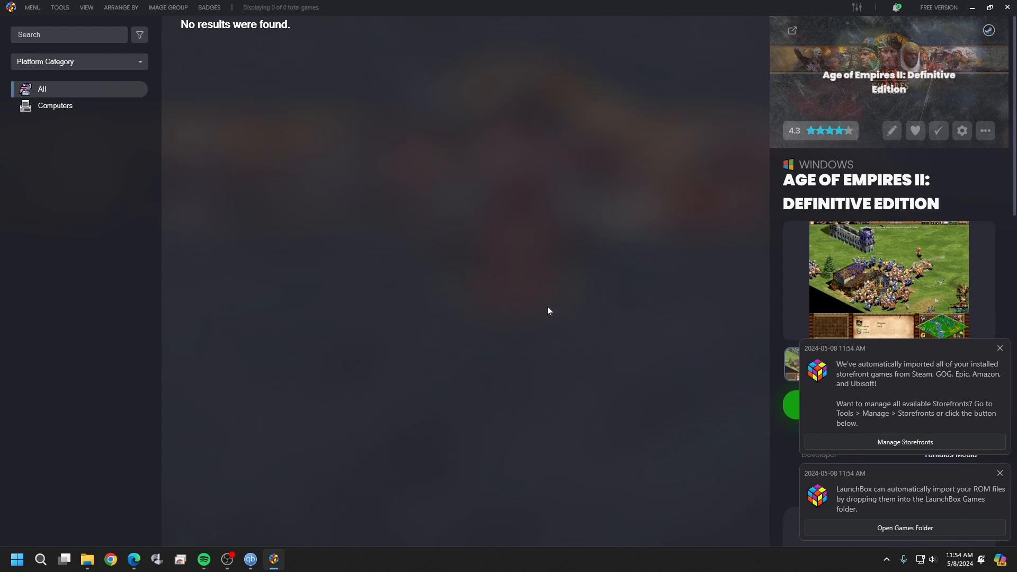
{"action": "left_click", "coordinate": [1001, 349]}
{"action": "left_click", "coordinate": [1001, 475]}
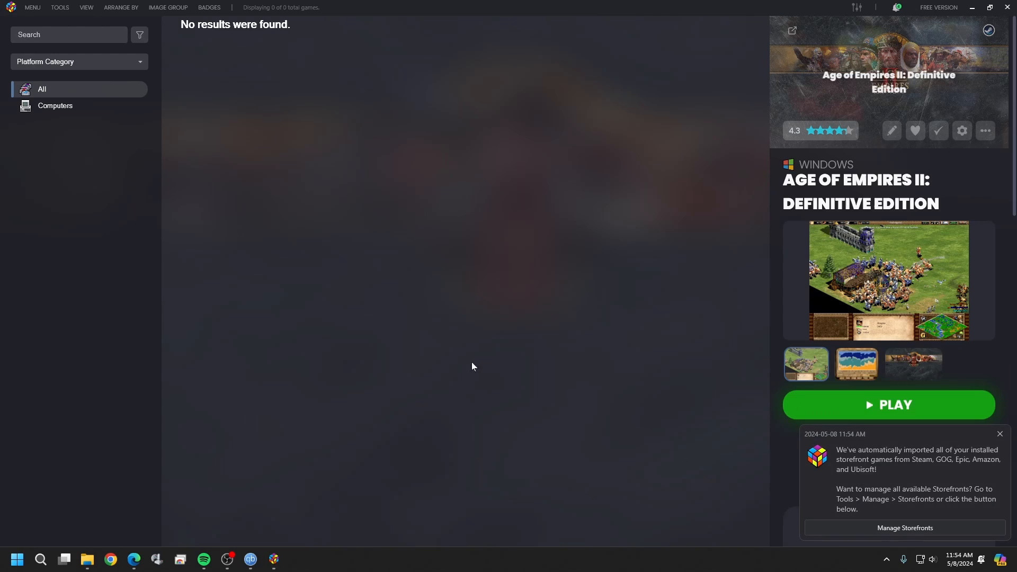
{"action": "left_click", "coordinate": [1000, 434]}
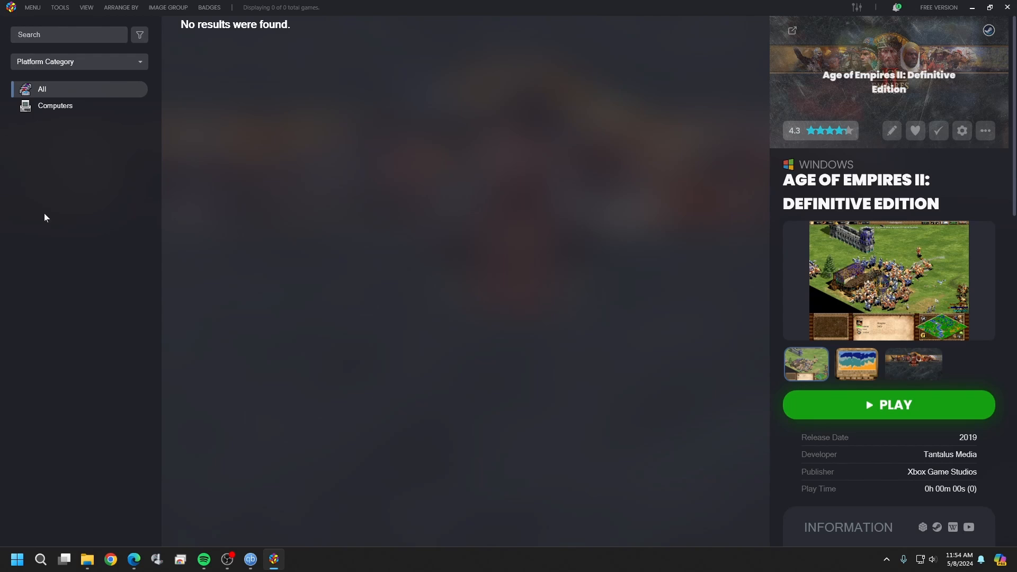
Delete the empty Computers platform category from the collection
{"action": "left_click", "coordinate": [46, 108]}
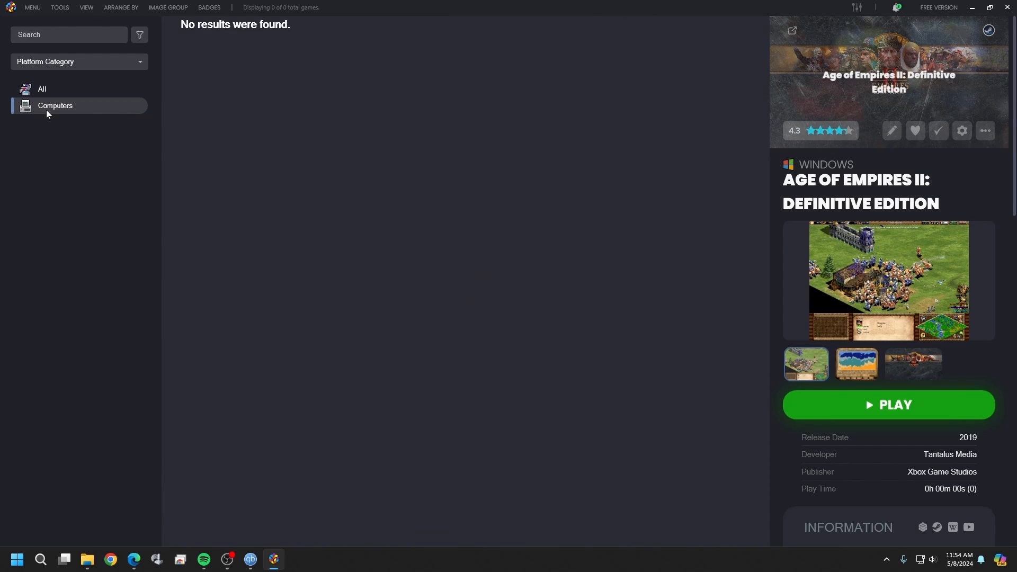
{"action": "right_click", "coordinate": [56, 127]}
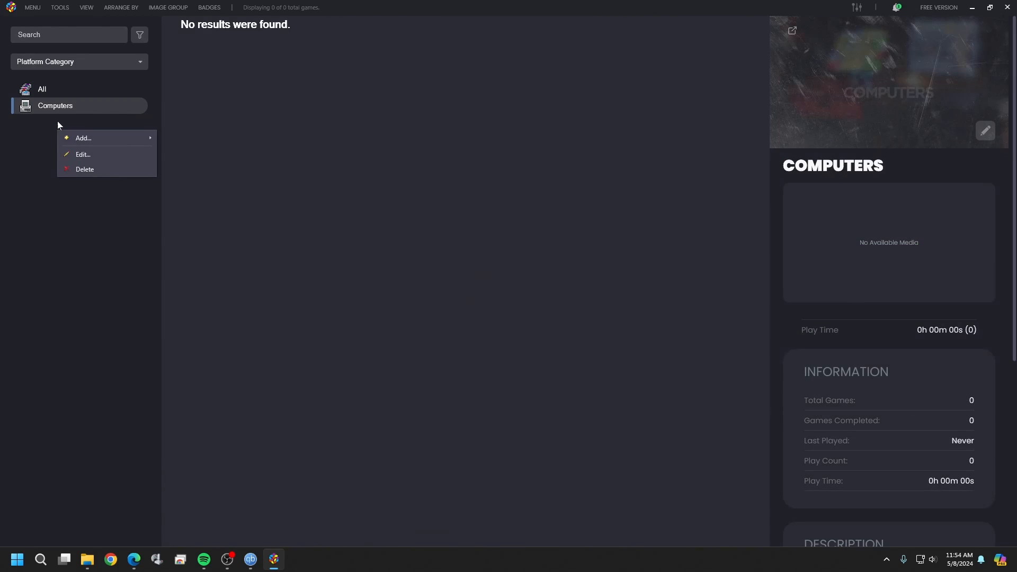
{"action": "left_click", "coordinate": [85, 170]}
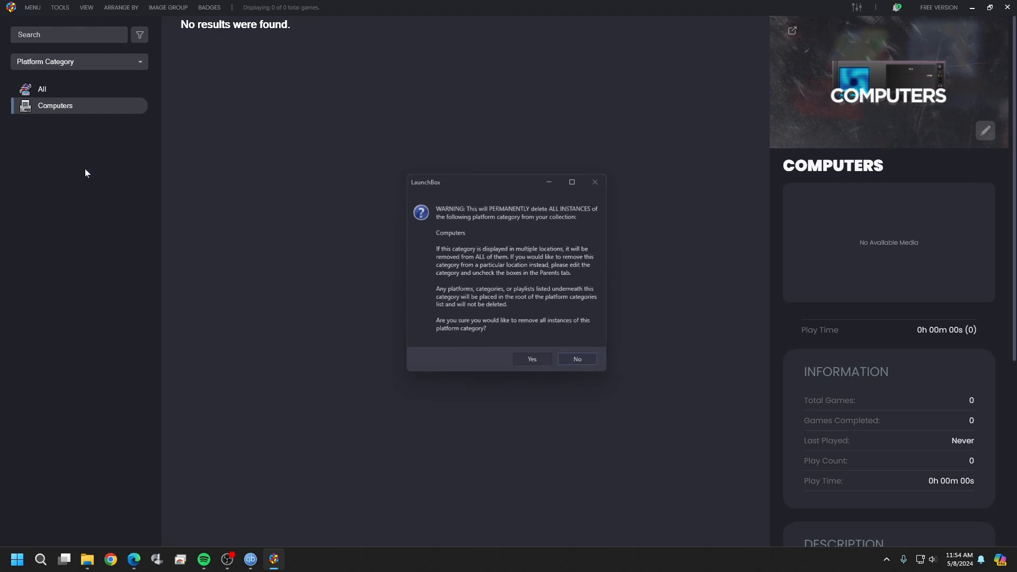
{"action": "left_click", "coordinate": [538, 366]}
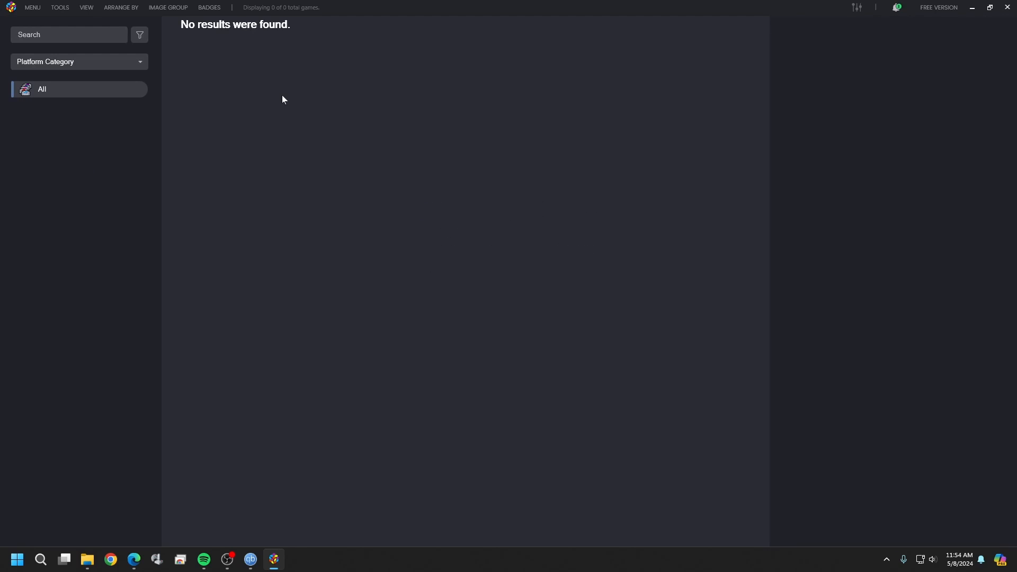
Start a MAME Arcade Full Set import and keep Arcade as the platform name
{"action": "left_click", "coordinate": [58, 7]}
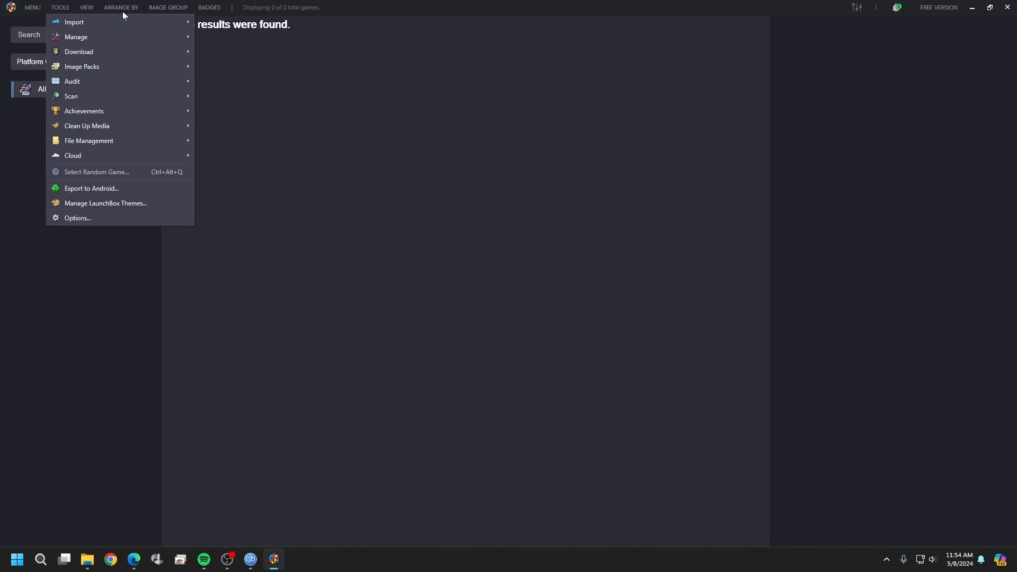
{"action": "mouse_move", "coordinate": [133, 24]}
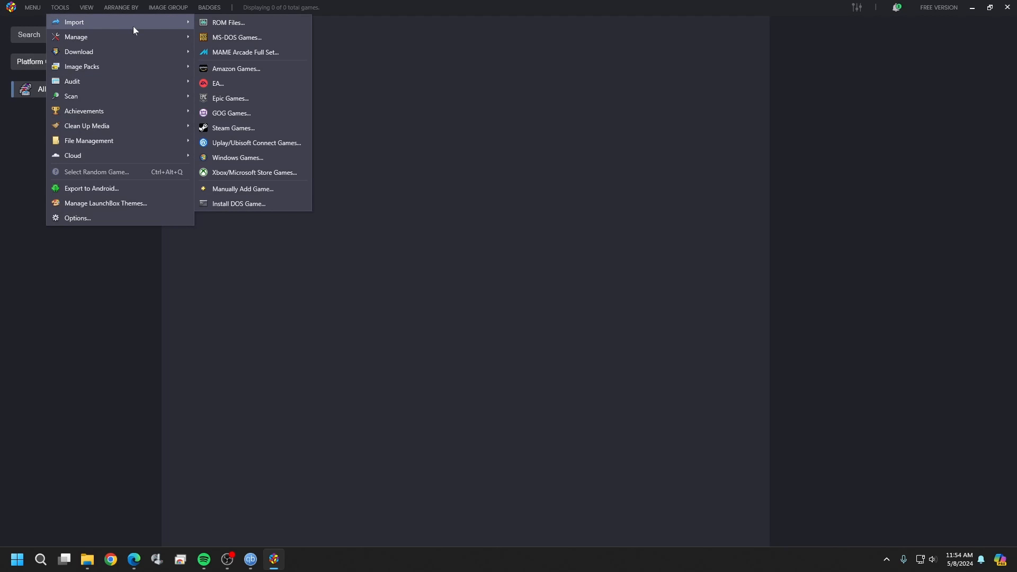
{"action": "left_click", "coordinate": [248, 55]}
{"action": "left_click", "coordinate": [647, 422]}
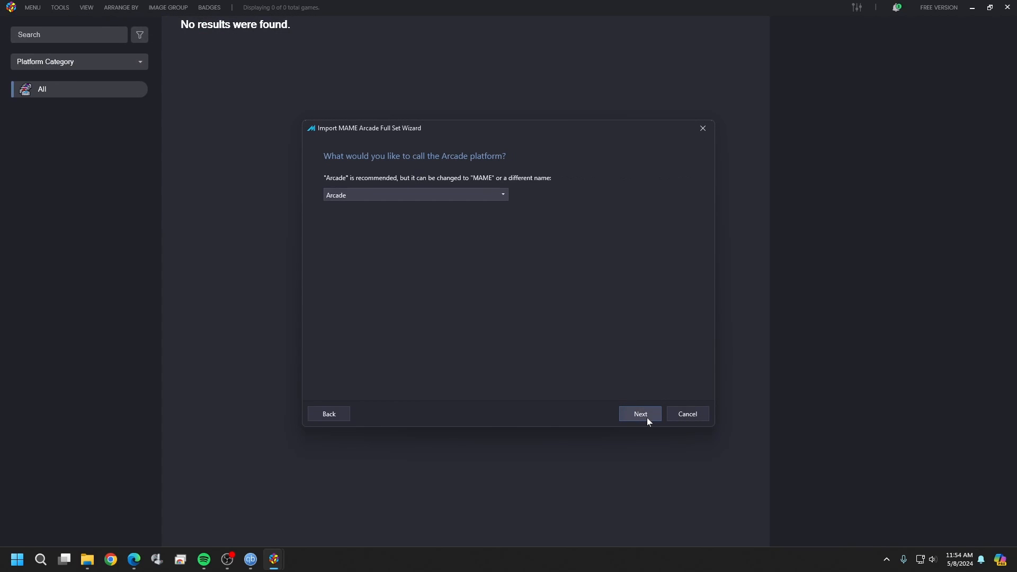
{"action": "left_click", "coordinate": [503, 195]}
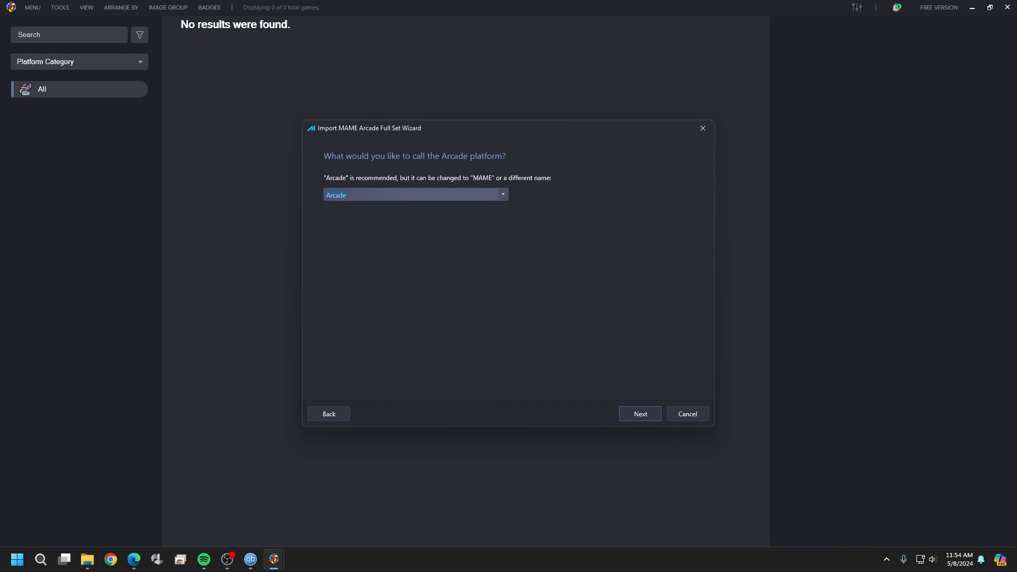
{"action": "left_click", "coordinate": [641, 414]}
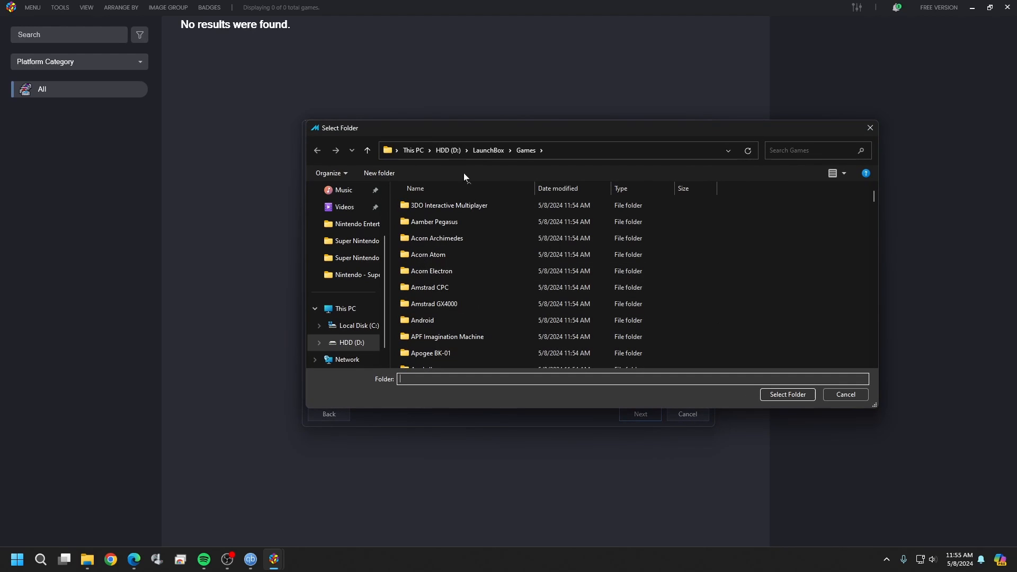
Set the MAME ROM location to the folder D:\SpltMame265\MAME 0.265 ROMs (non-merged)
{"action": "left_click", "coordinate": [447, 151]}
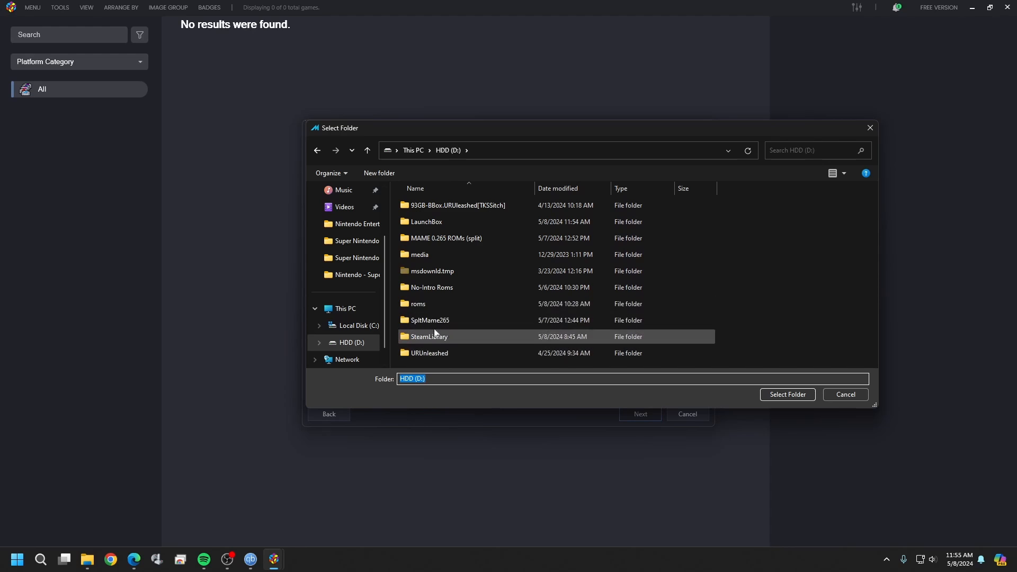
{"action": "left_click", "coordinate": [451, 242]}
{"action": "double_click", "coordinate": [451, 241]}
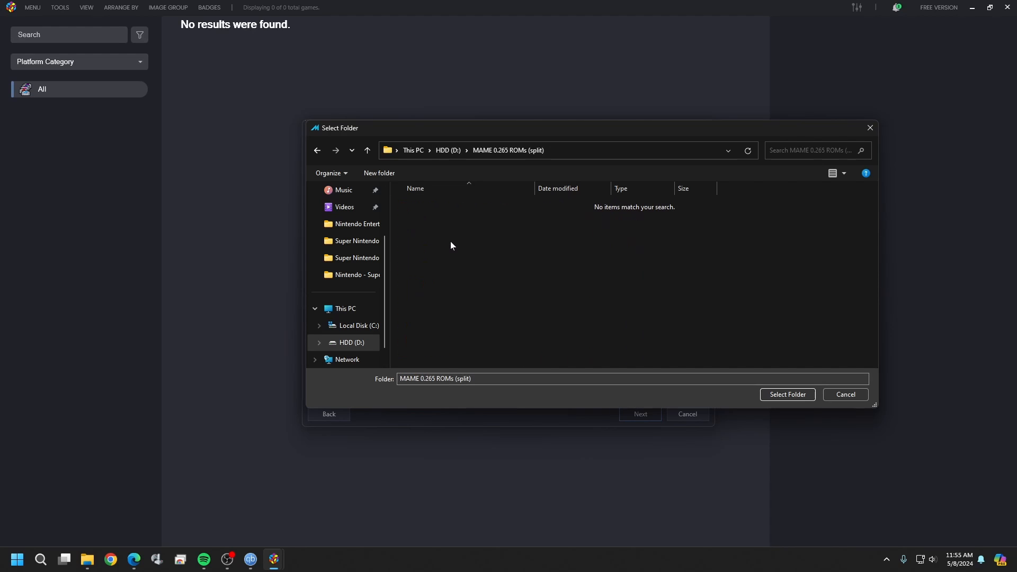
{"action": "left_click", "coordinate": [368, 152]}
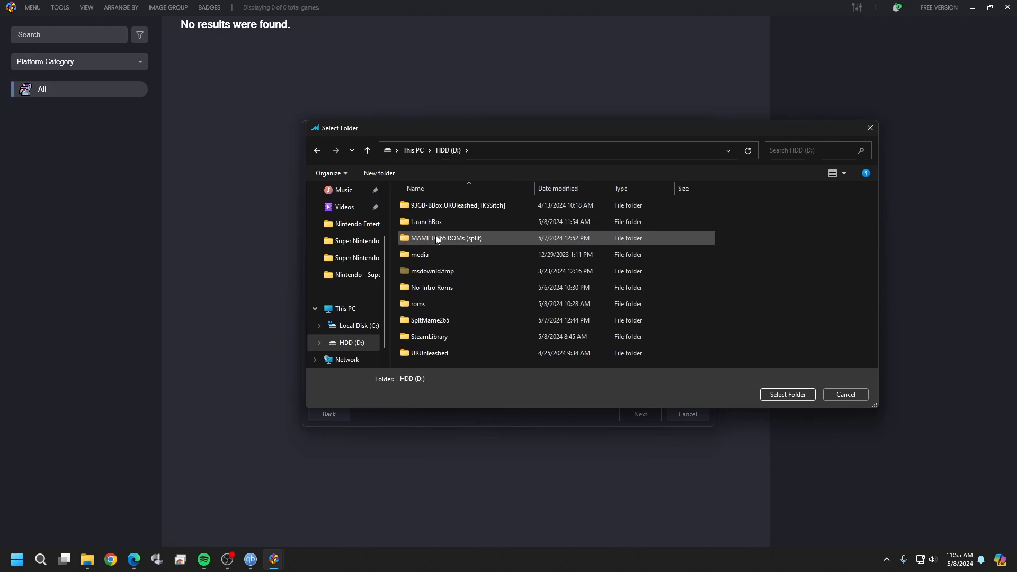
{"action": "double_click", "coordinate": [441, 324]}
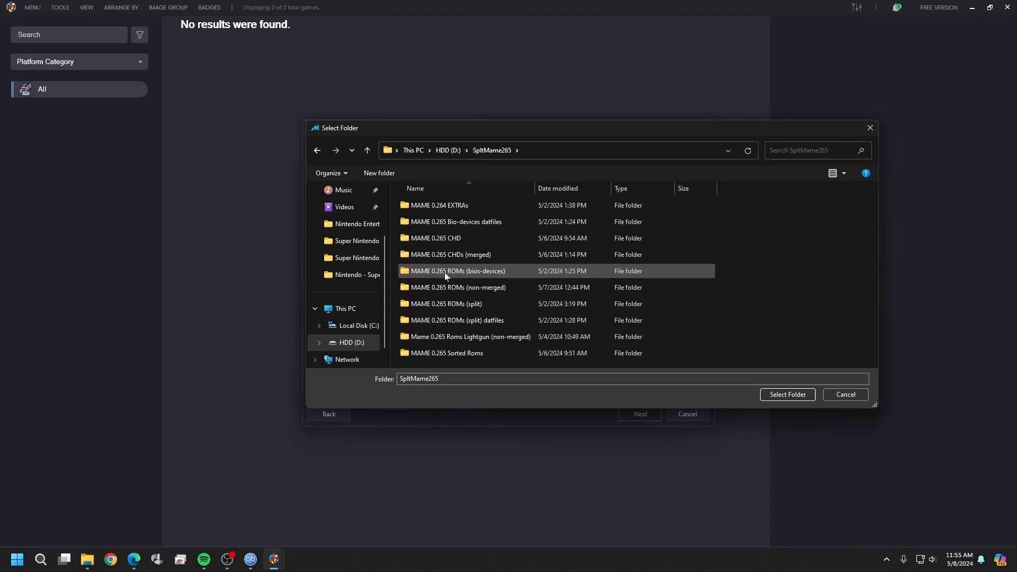
{"action": "left_click", "coordinate": [445, 290]}
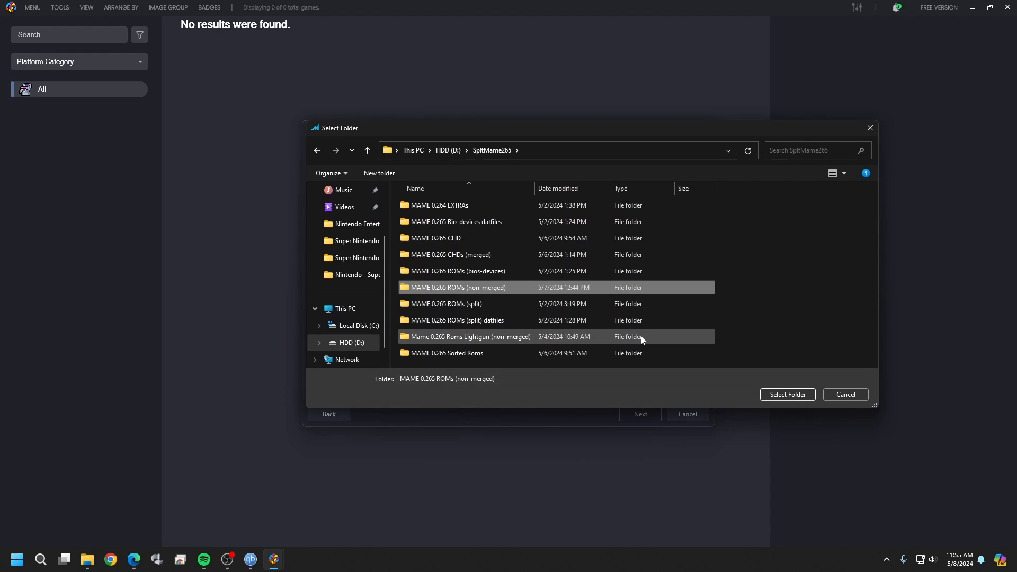
{"action": "left_click", "coordinate": [796, 396]}
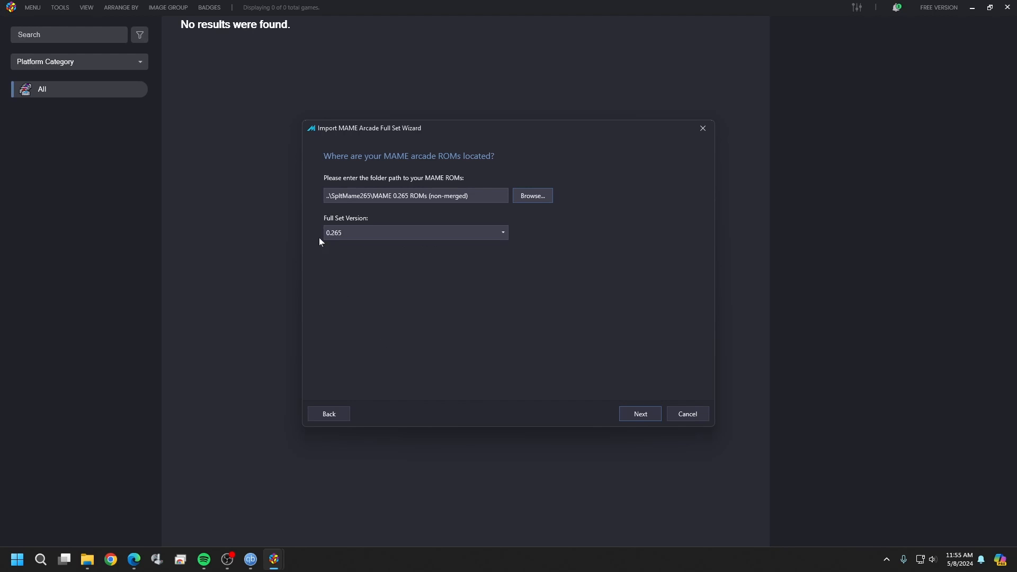
Keep 0.265 as the full set version and continue to the MAME emulator setup
{"action": "left_click", "coordinate": [505, 237]}
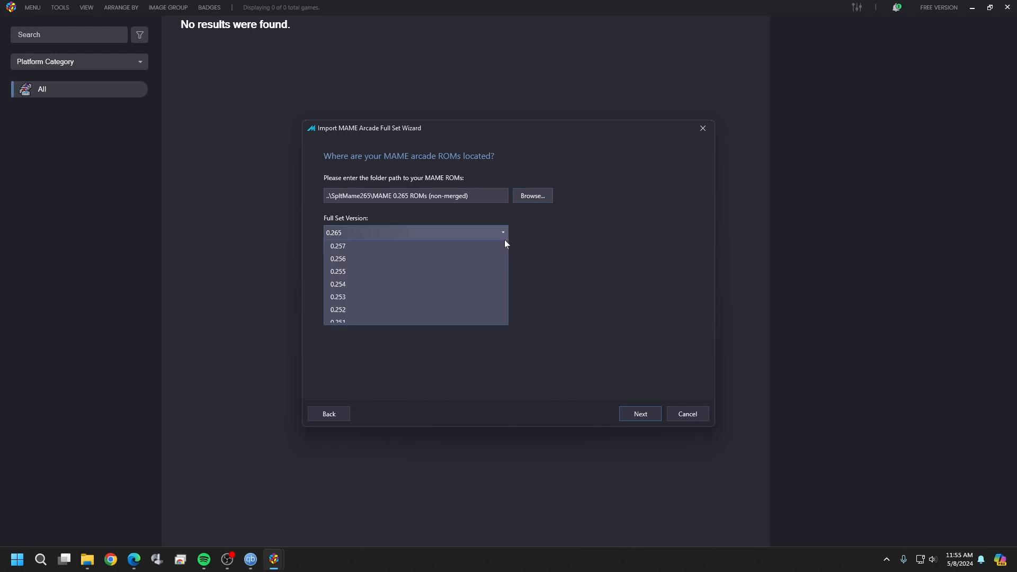
{"action": "left_click", "coordinate": [408, 250]}
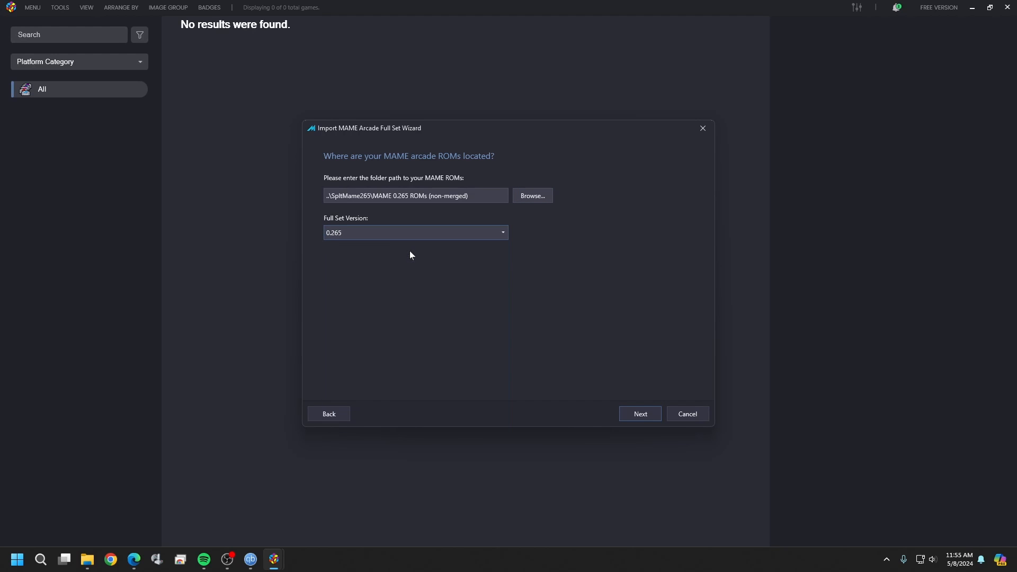
{"action": "left_click", "coordinate": [650, 415]}
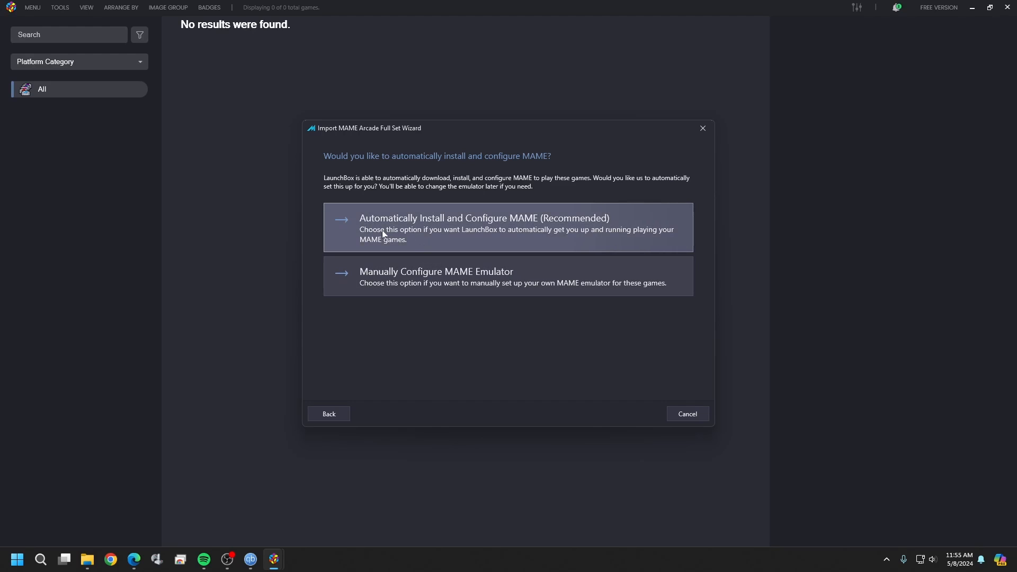
Have MAME installed and configured automatically, leaving the high score leaderboards off and the local metadata search enabled
{"action": "left_click", "coordinate": [476, 236]}
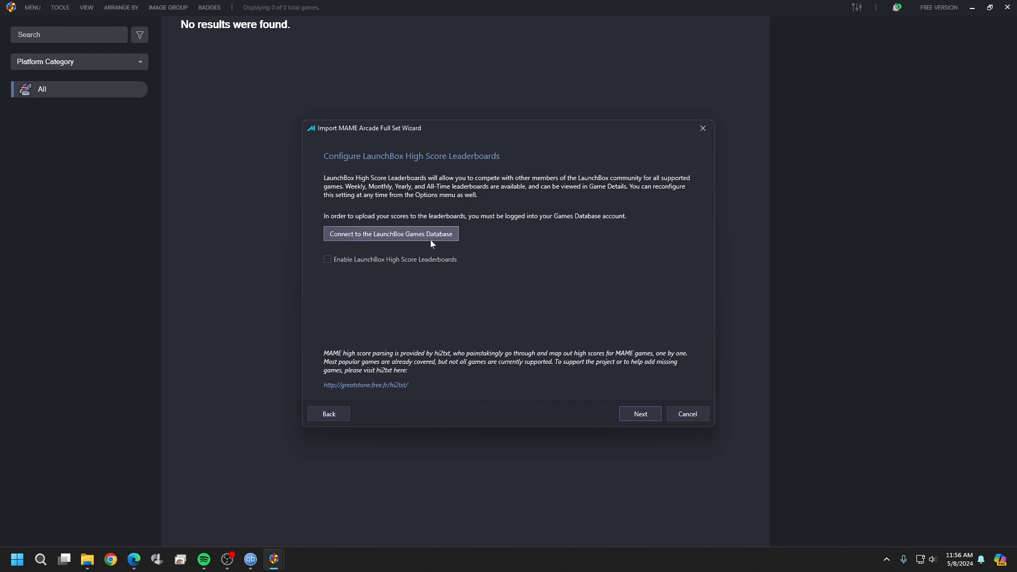
{"action": "left_click", "coordinate": [633, 420]}
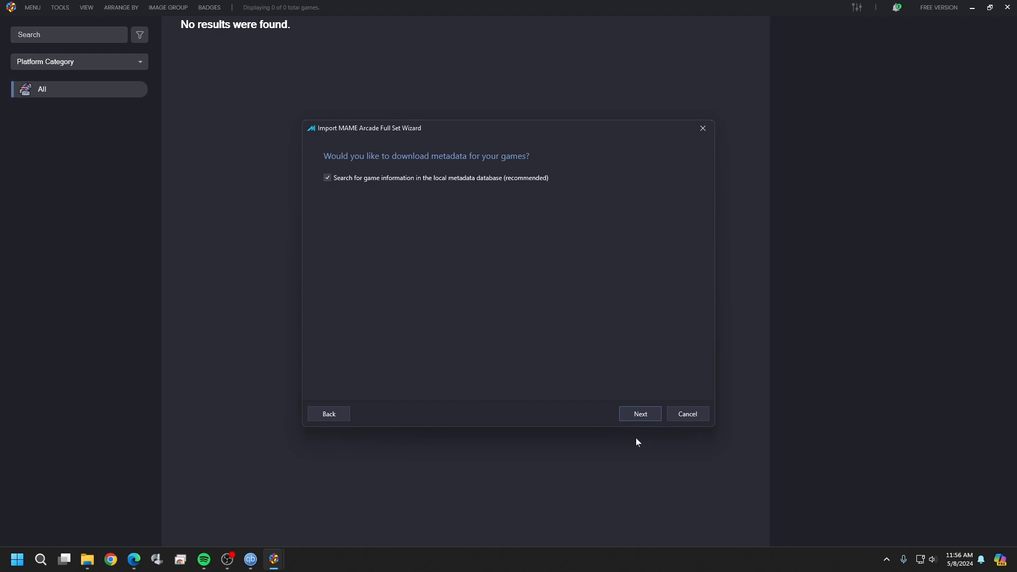
{"action": "left_click", "coordinate": [640, 417]}
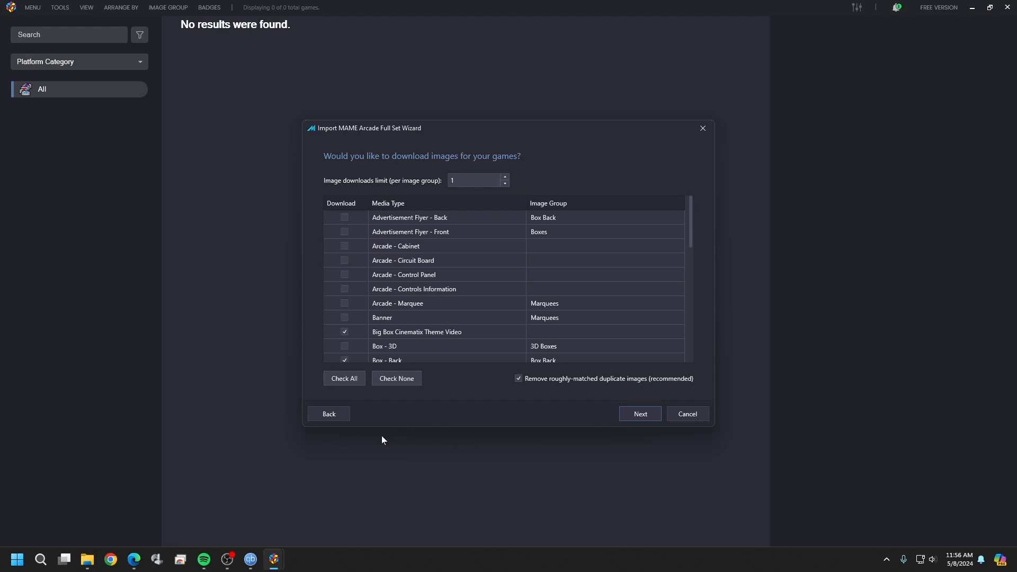
Deselect all image types for download and skip the EmuMovies media and Bezel Project bezels
{"action": "left_click", "coordinate": [406, 381]}
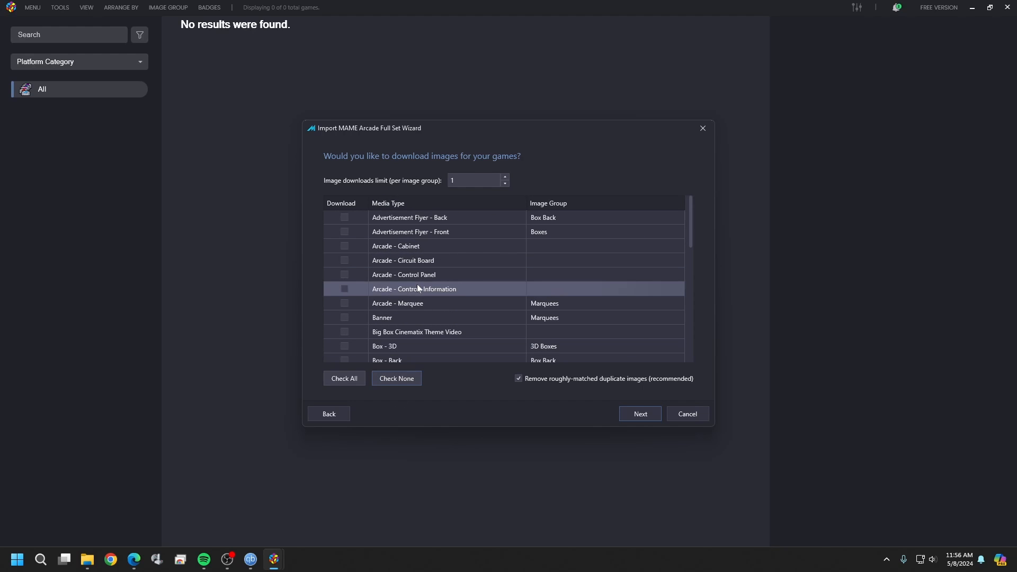
{"action": "scroll", "coordinate": [418, 284], "scroll_direction": "down", "scroll_amount": 10}
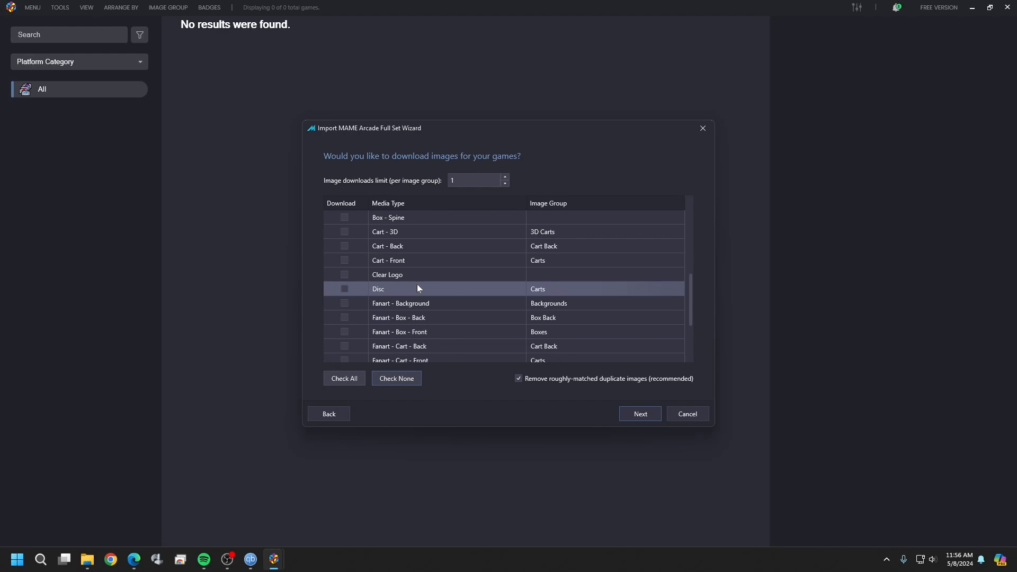
{"action": "left_click", "coordinate": [641, 413]}
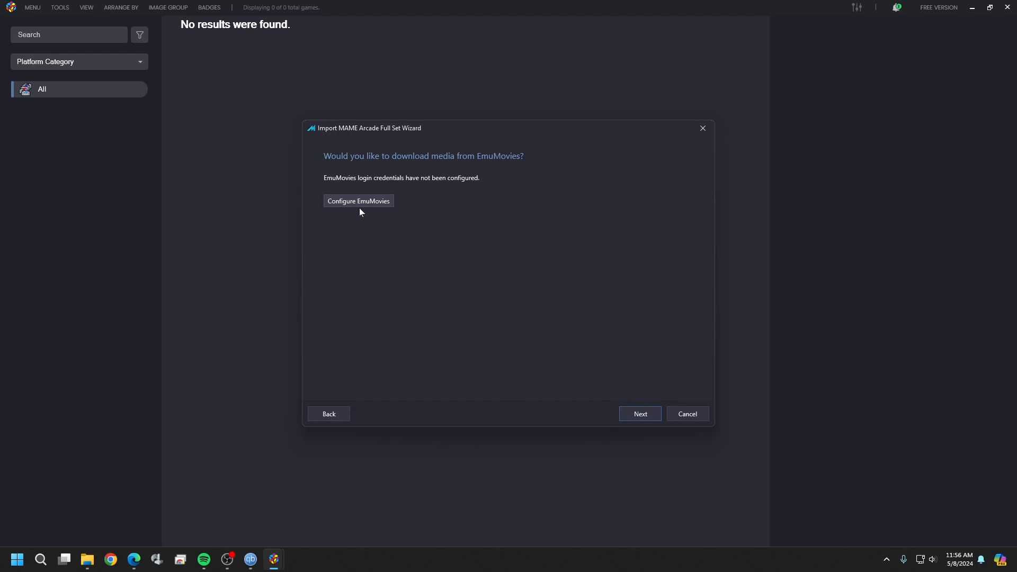
{"action": "left_click", "coordinate": [650, 418]}
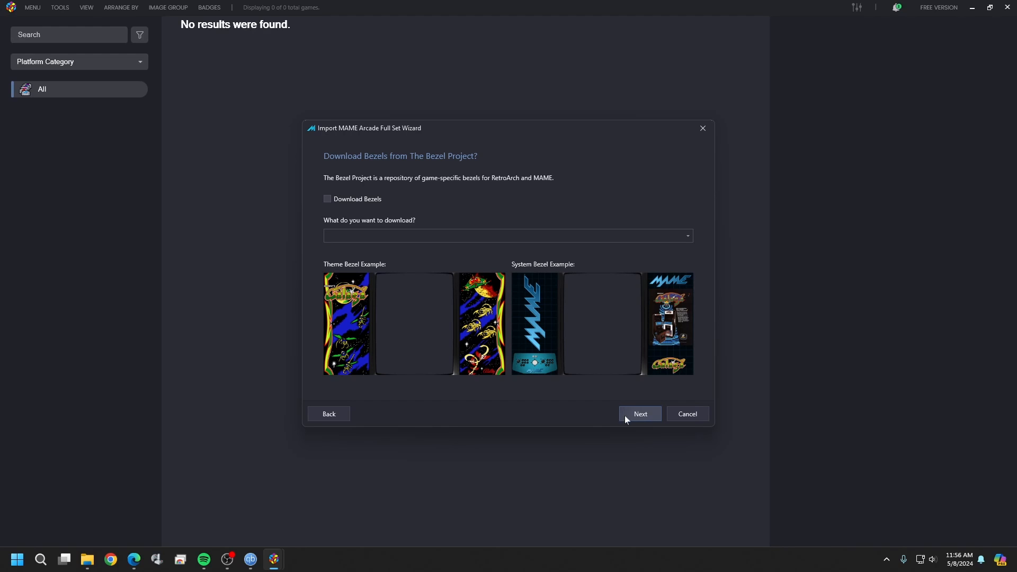
{"action": "left_click", "coordinate": [652, 421]}
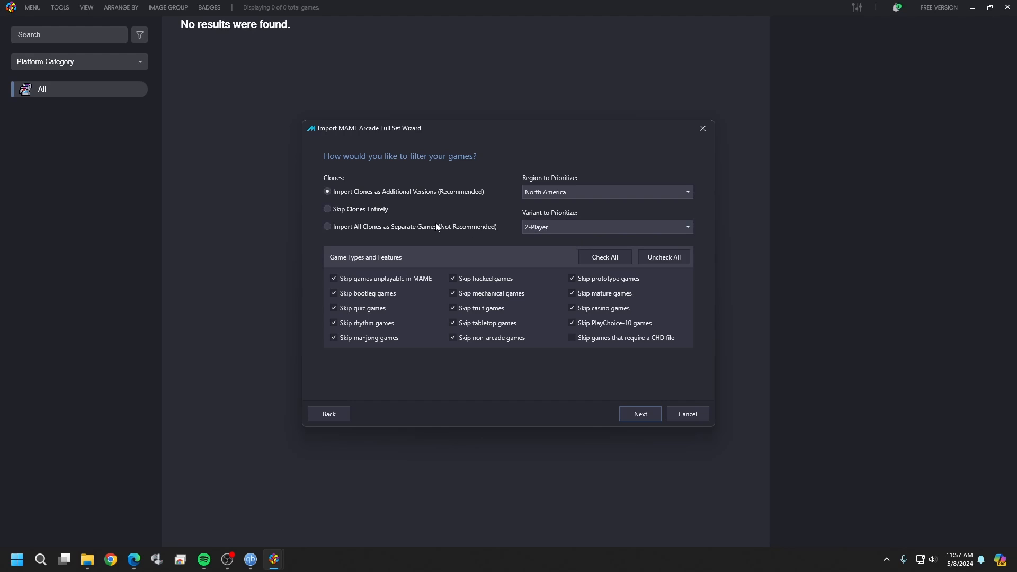
Prioritize the World region and the 2-Player variant, keeping the remaining game filters, controller options and playlist creation at their defaults
{"action": "left_click", "coordinate": [596, 195]}
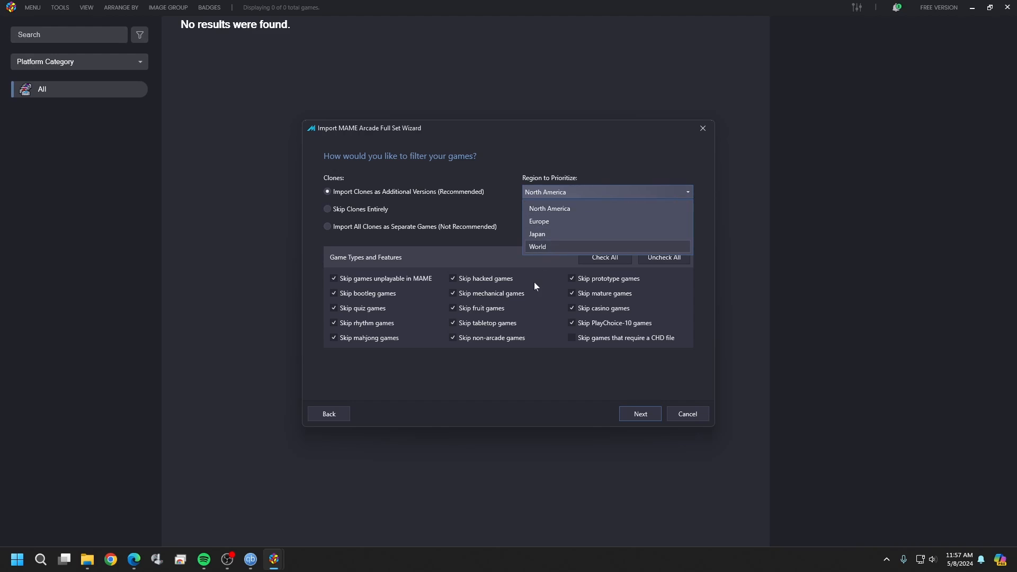
{"action": "left_click", "coordinate": [551, 245]}
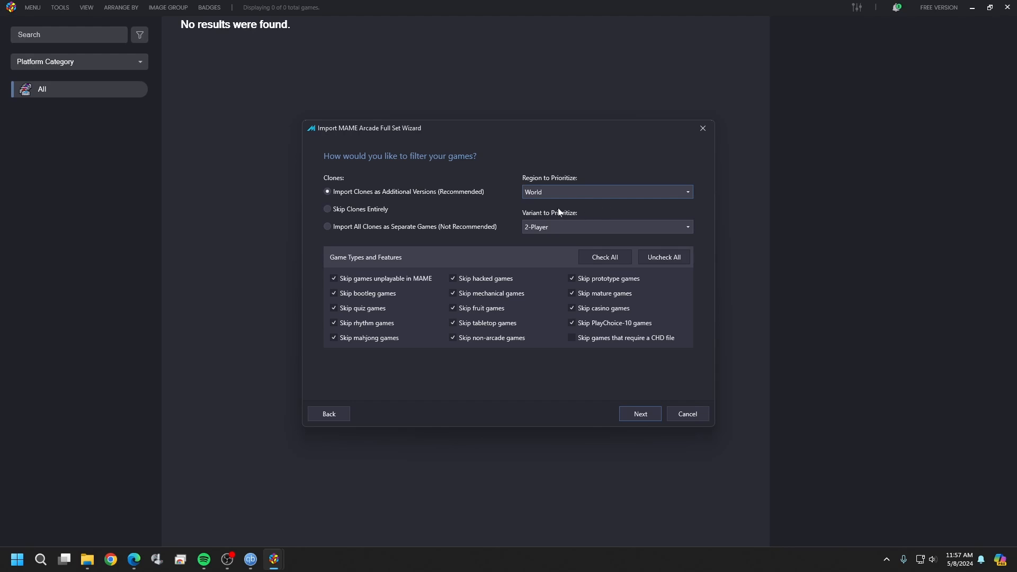
{"action": "left_click", "coordinate": [581, 232]}
{"action": "left_click", "coordinate": [581, 228]}
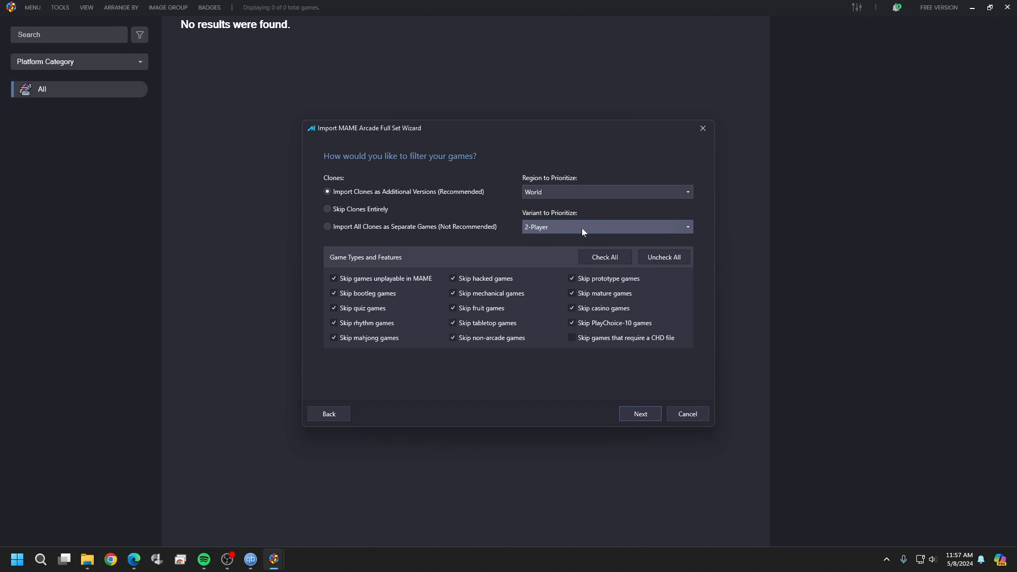
{"action": "left_click", "coordinate": [582, 228]}
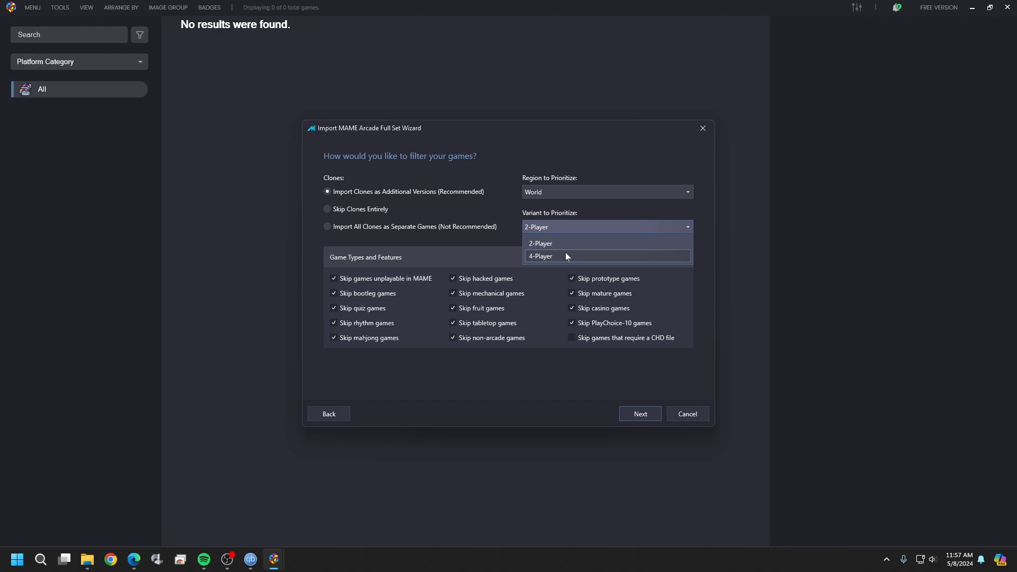
{"action": "left_click", "coordinate": [584, 244]}
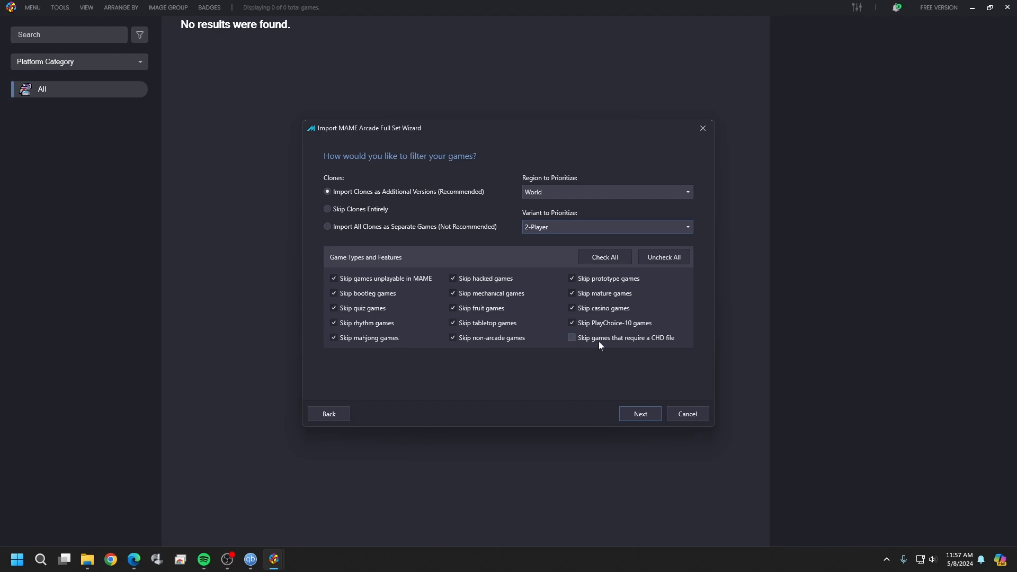
{"action": "left_click", "coordinate": [636, 417]}
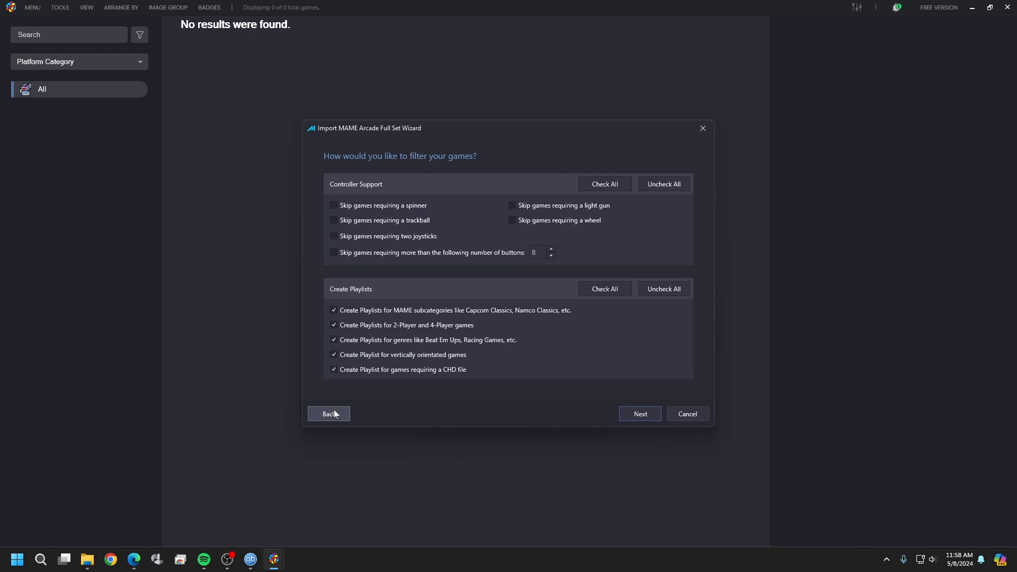
{"action": "left_click", "coordinate": [640, 415]}
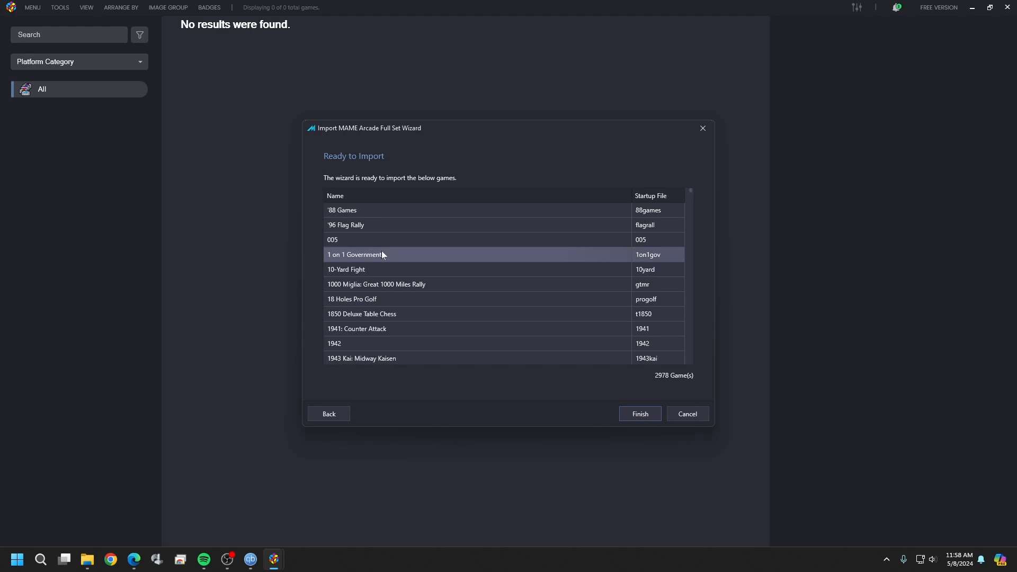
Review the list of games ready to import and finish the MAME full set import
{"action": "scroll", "coordinate": [454, 291], "scroll_direction": "down", "scroll_amount": 5}
{"action": "scroll", "coordinate": [455, 296], "scroll_direction": "down", "scroll_amount": 20}
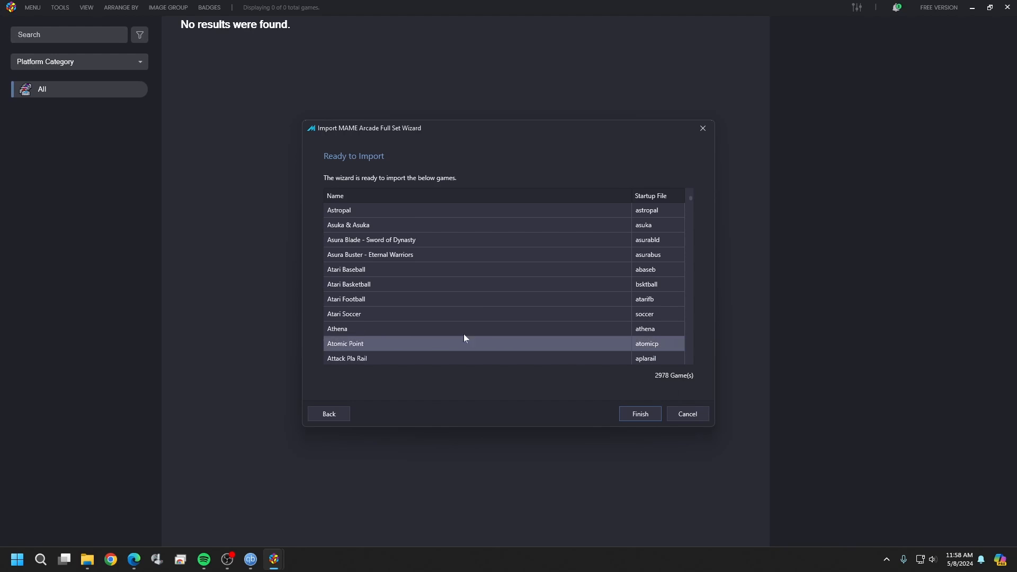
{"action": "scroll", "coordinate": [484, 224], "scroll_direction": "down", "scroll_amount": 15}
{"action": "scroll", "coordinate": [484, 229], "scroll_direction": "down", "scroll_amount": 10}
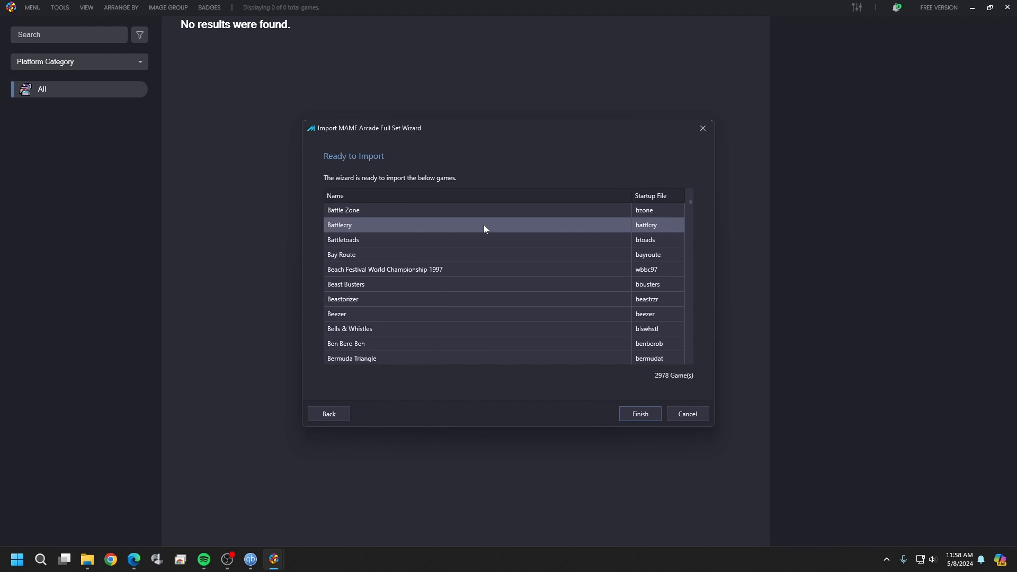
{"action": "scroll", "coordinate": [484, 229], "scroll_direction": "up", "scroll_amount": 5}
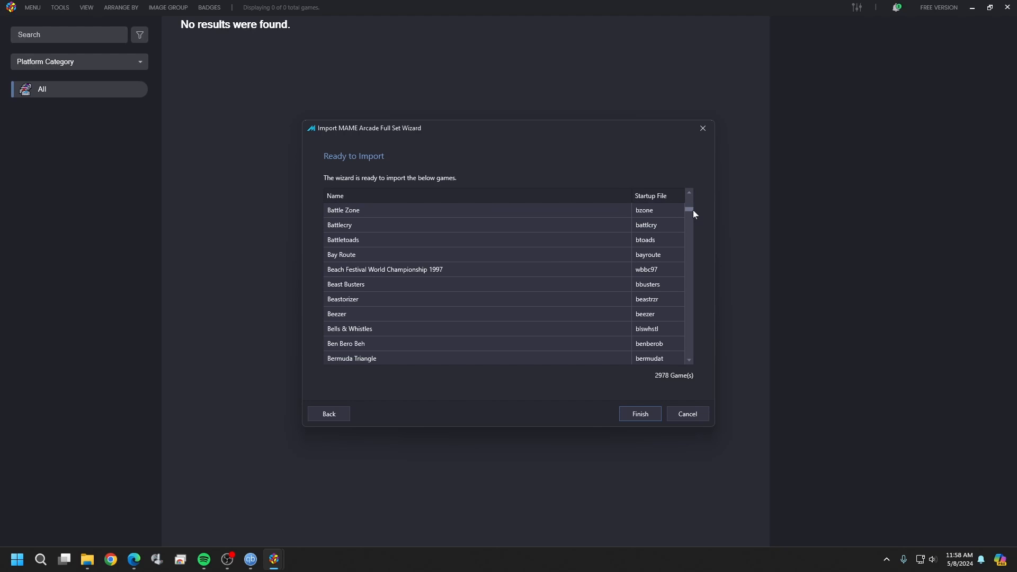
{"action": "left_click_drag", "start_coordinate": [693, 211], "coordinate": [695, 193]}
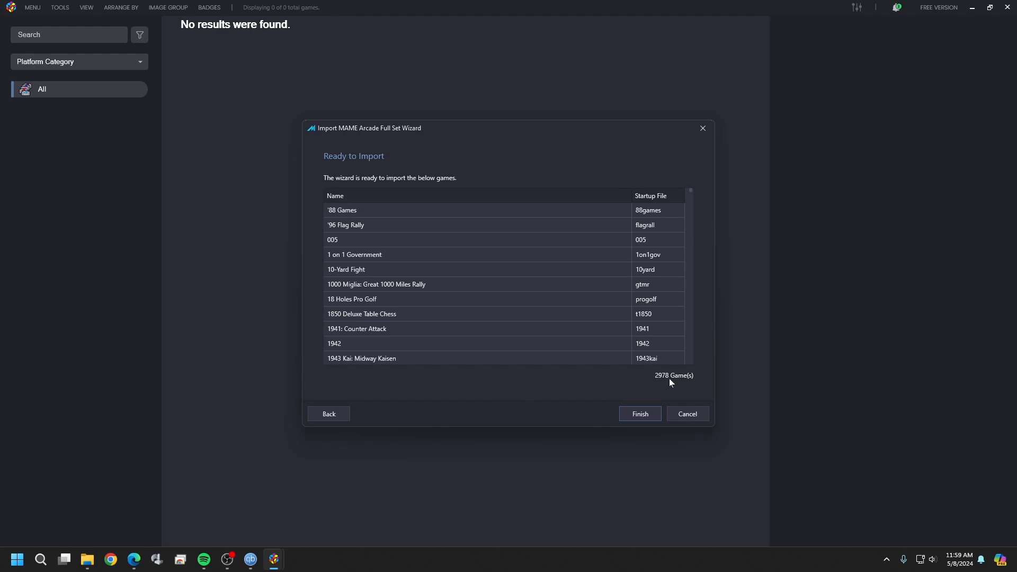
{"action": "left_click", "coordinate": [642, 414]}
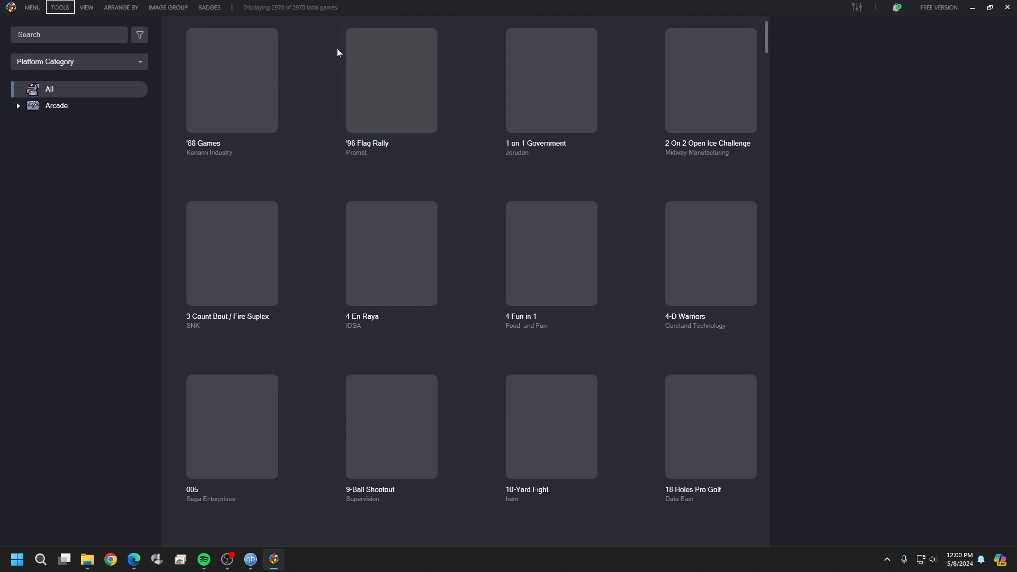
Switch the game library to List View and look over the imported games
{"action": "left_click", "coordinate": [91, 9]}
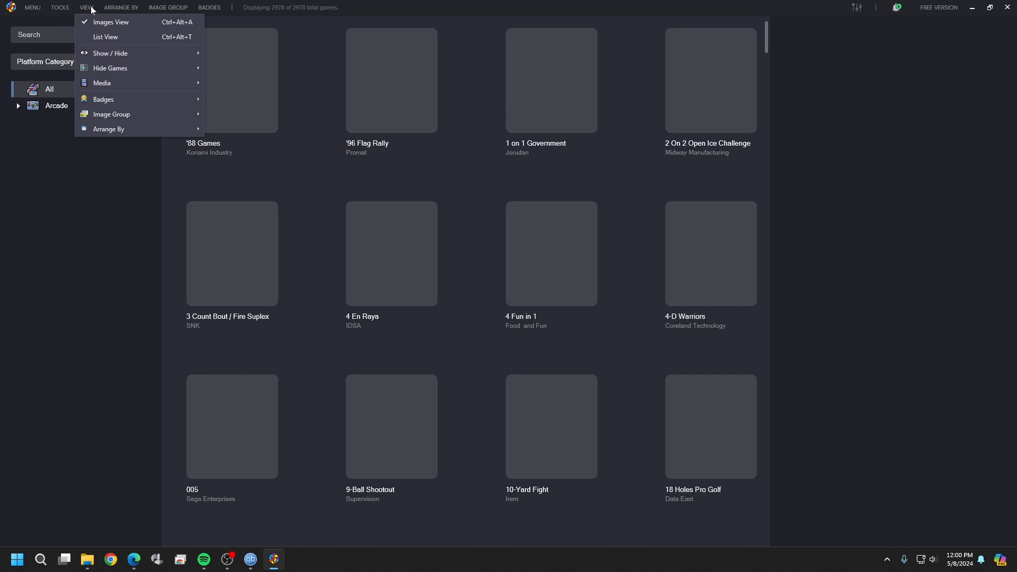
{"action": "left_click", "coordinate": [124, 39]}
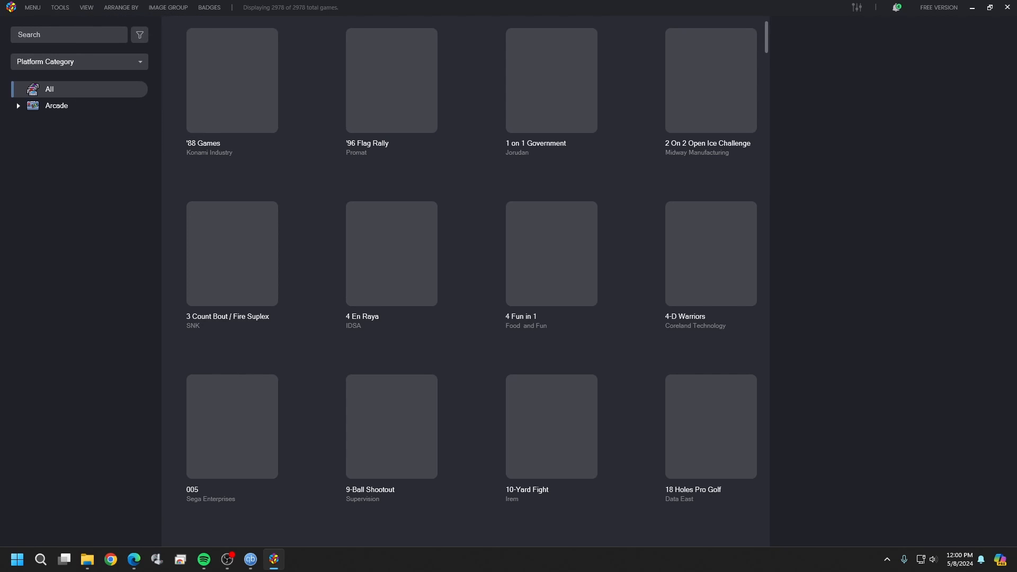
{"action": "scroll", "coordinate": [335, 139], "scroll_direction": "down", "scroll_amount": 6}
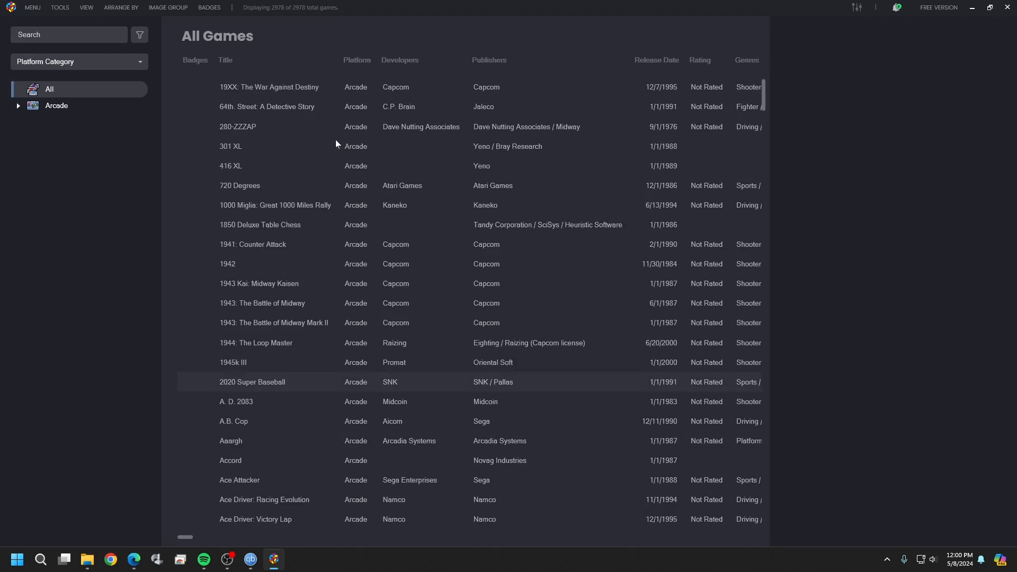
{"action": "scroll", "coordinate": [335, 139], "scroll_direction": "up", "scroll_amount": 6}
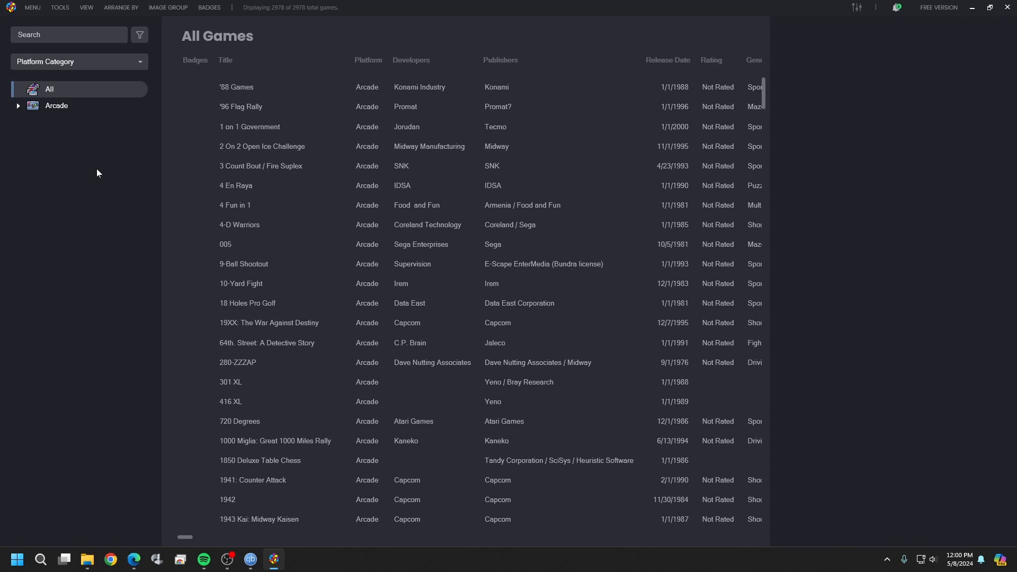
Expand the Arcade category, keeping the Platform Category grouping, and look through its playlists
{"action": "left_click", "coordinate": [19, 108]}
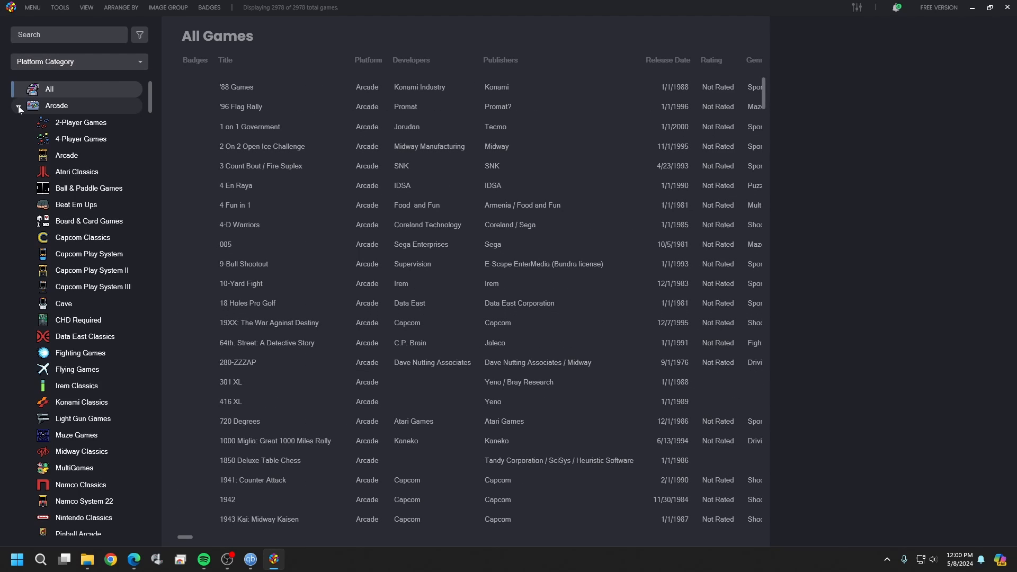
{"action": "left_click", "coordinate": [138, 62]}
{"action": "left_click", "coordinate": [78, 81]}
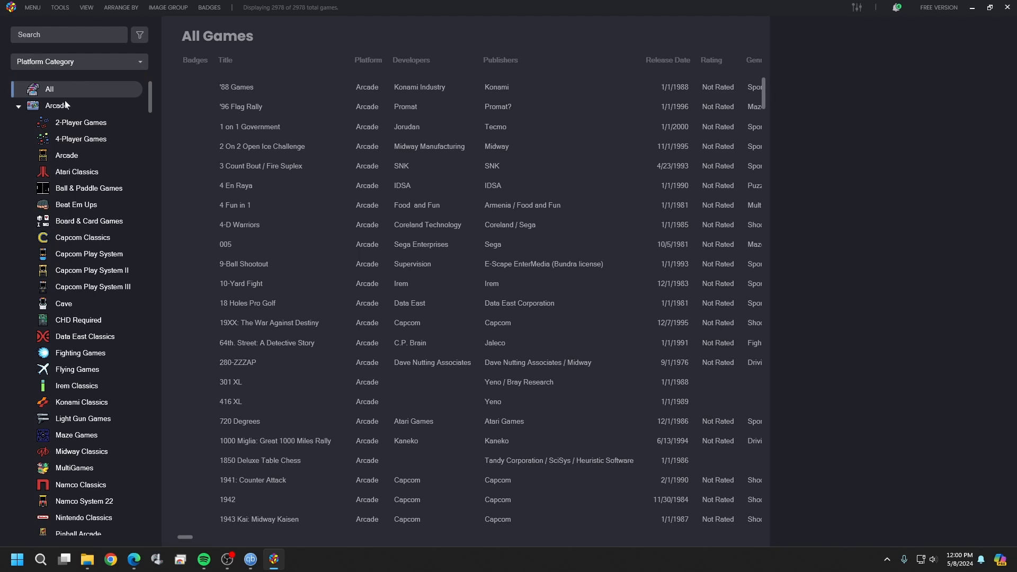
{"action": "scroll", "coordinate": [98, 206], "scroll_direction": "down", "scroll_amount": 1}
{"action": "scroll", "coordinate": [98, 202], "scroll_direction": "down", "scroll_amount": 8}
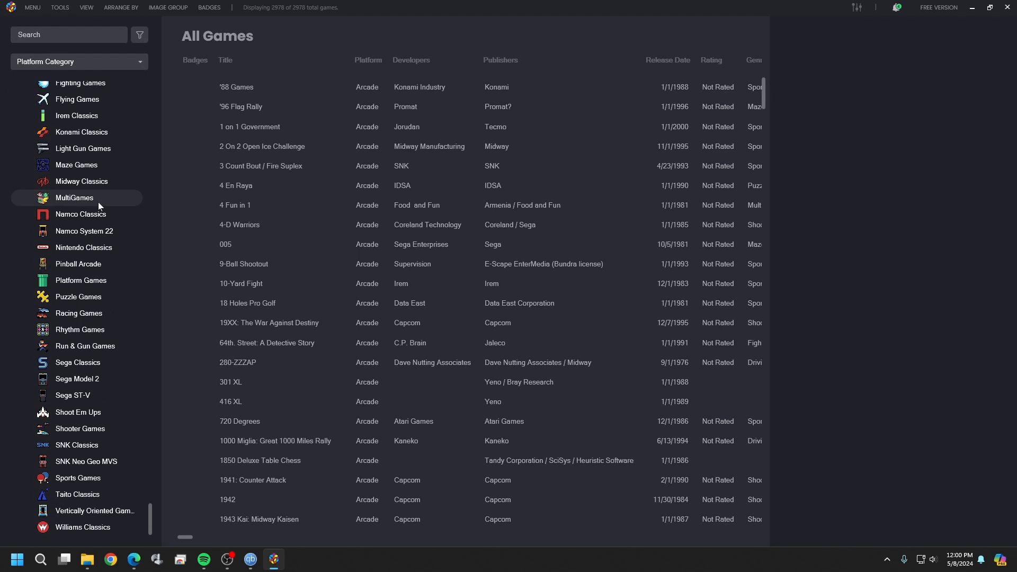
{"action": "scroll", "coordinate": [97, 202], "scroll_direction": "up", "scroll_amount": 3}
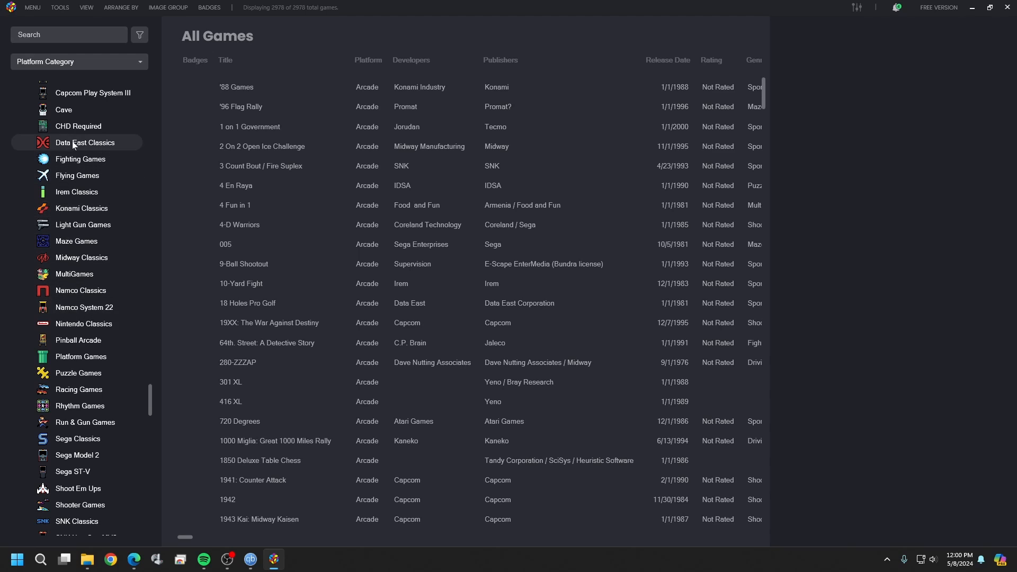
Open the CHD Required playlist and examine the games listed in it
{"action": "left_click", "coordinate": [60, 126]}
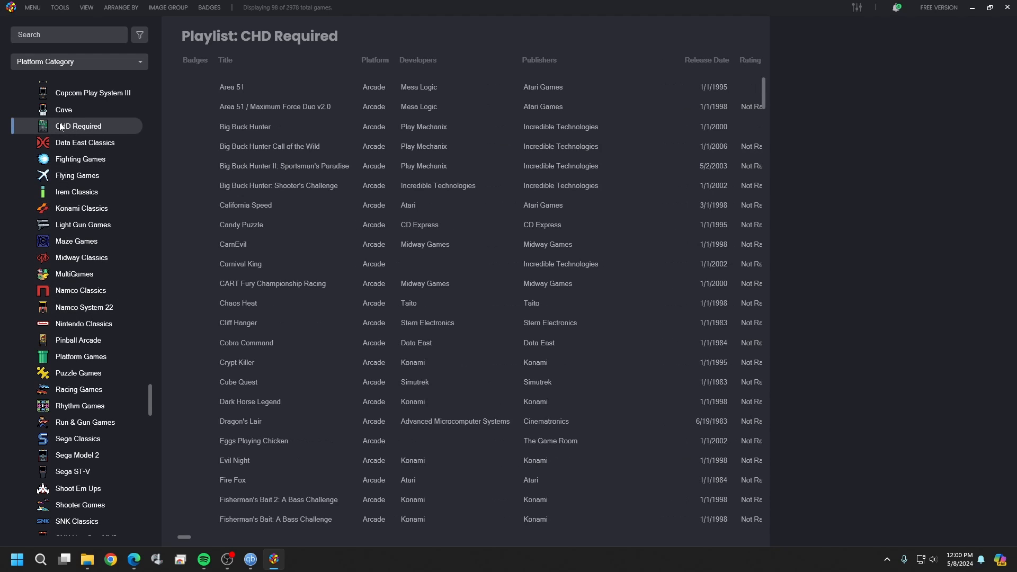
{"action": "scroll", "coordinate": [306, 151], "scroll_direction": "down", "scroll_amount": 2}
{"action": "scroll", "coordinate": [306, 152], "scroll_direction": "down", "scroll_amount": 15}
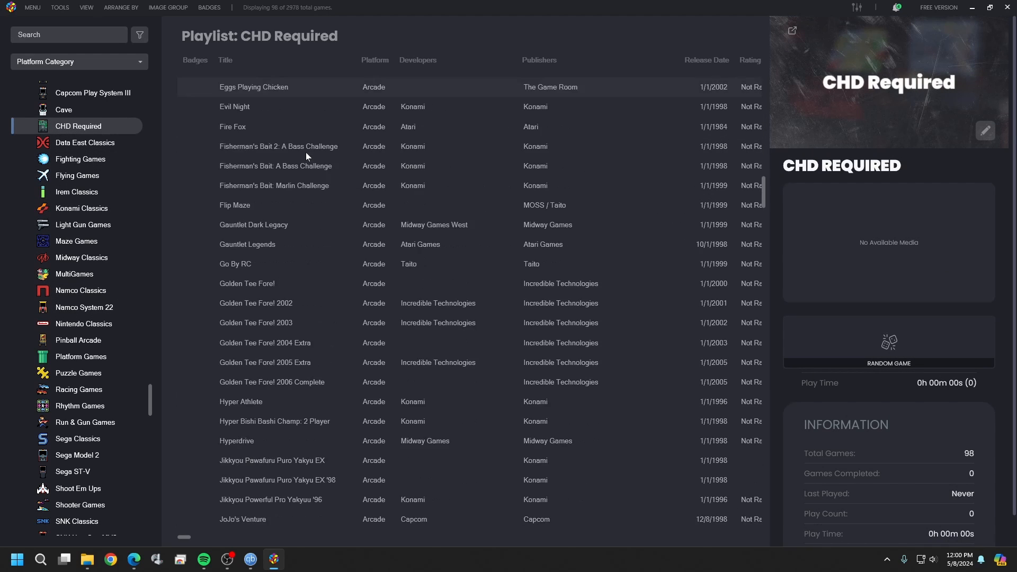
{"action": "scroll", "coordinate": [269, 341], "scroll_direction": "down", "scroll_amount": 12}
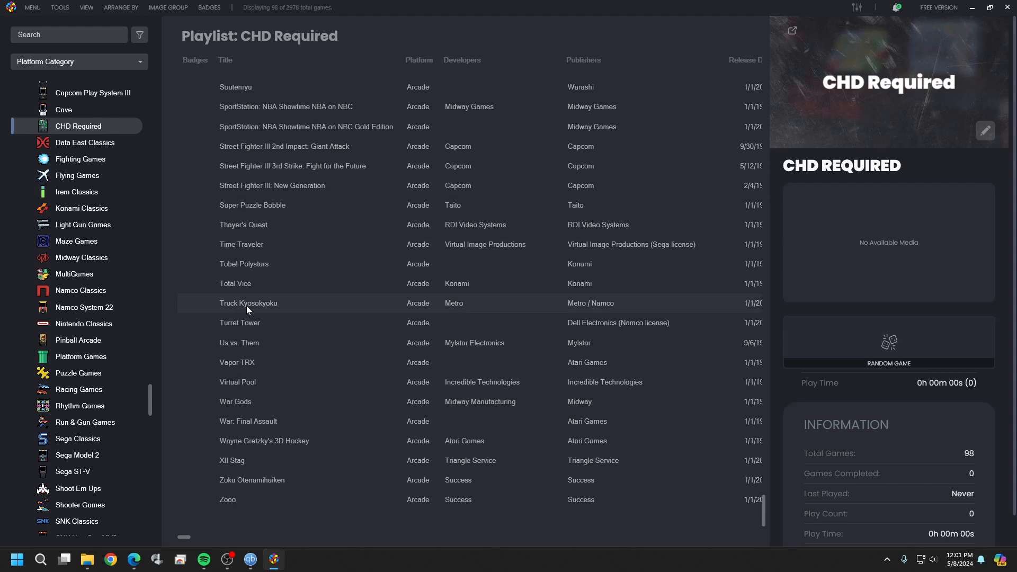
{"action": "scroll", "coordinate": [247, 307], "scroll_direction": "up", "scroll_amount": 3}
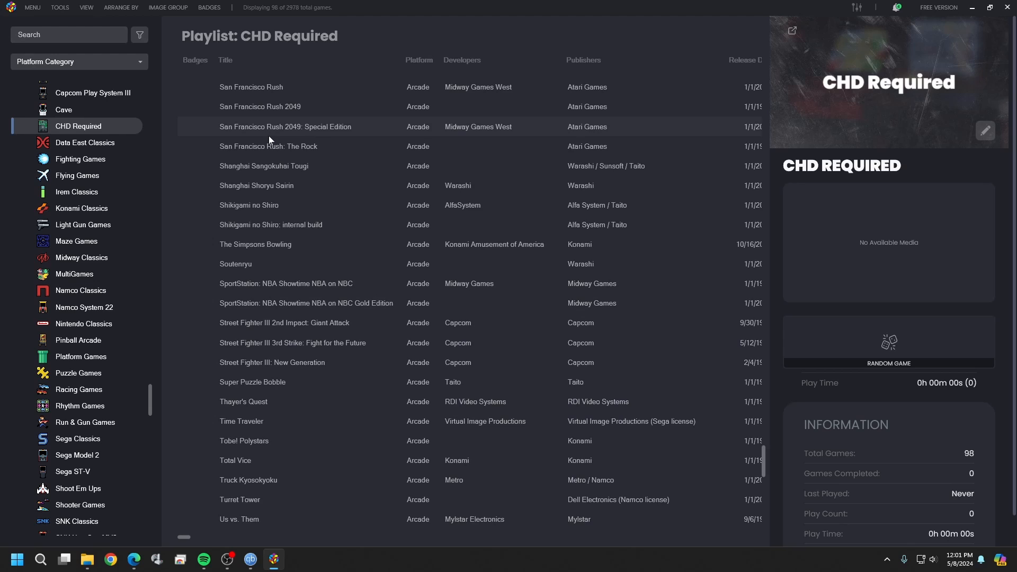
{"action": "scroll", "coordinate": [269, 136], "scroll_direction": "up", "scroll_amount": 3}
{"action": "scroll", "coordinate": [268, 136], "scroll_direction": "down", "scroll_amount": 3}
{"action": "scroll", "coordinate": [258, 311], "scroll_direction": "up", "scroll_amount": 12}
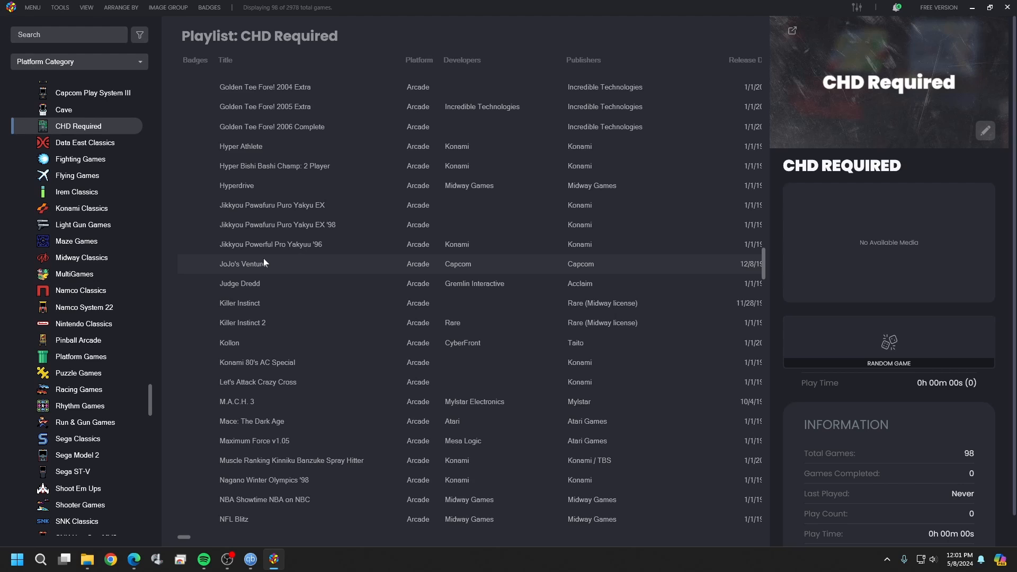
{"action": "scroll", "coordinate": [228, 221], "scroll_direction": "up", "scroll_amount": 5}
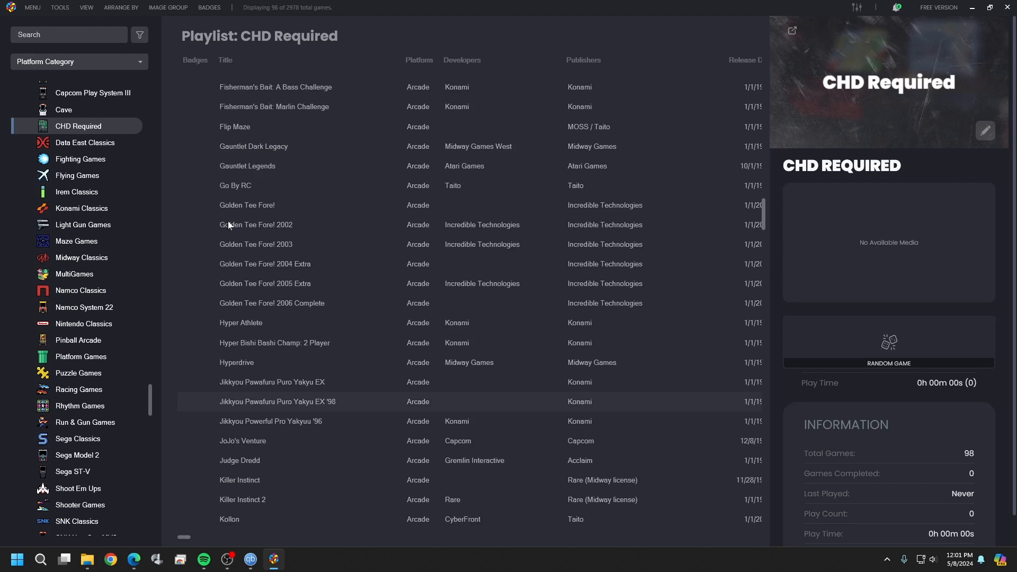
{"action": "scroll", "coordinate": [220, 243], "scroll_direction": "down", "scroll_amount": 3}
{"action": "scroll", "coordinate": [269, 310], "scroll_direction": "down", "scroll_amount": 3}
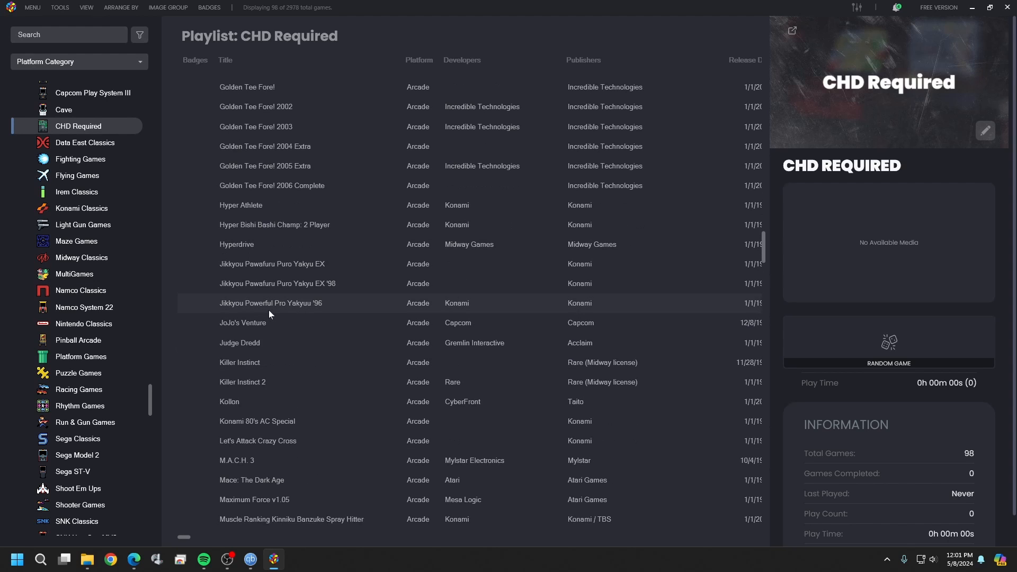
{"action": "scroll", "coordinate": [268, 310], "scroll_direction": "up", "scroll_amount": 3}
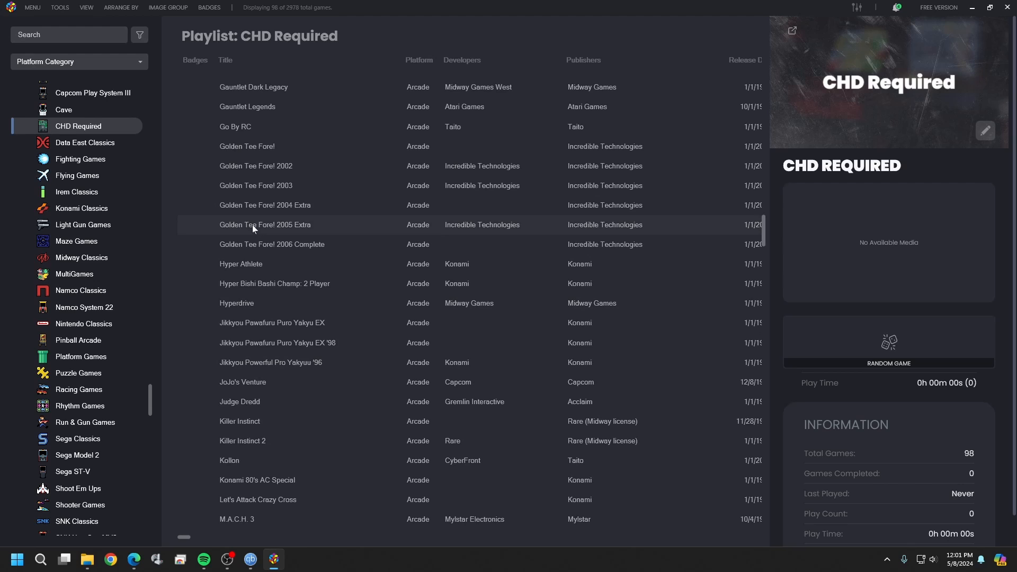
{"action": "scroll", "coordinate": [252, 224], "scroll_direction": "up", "scroll_amount": 8}
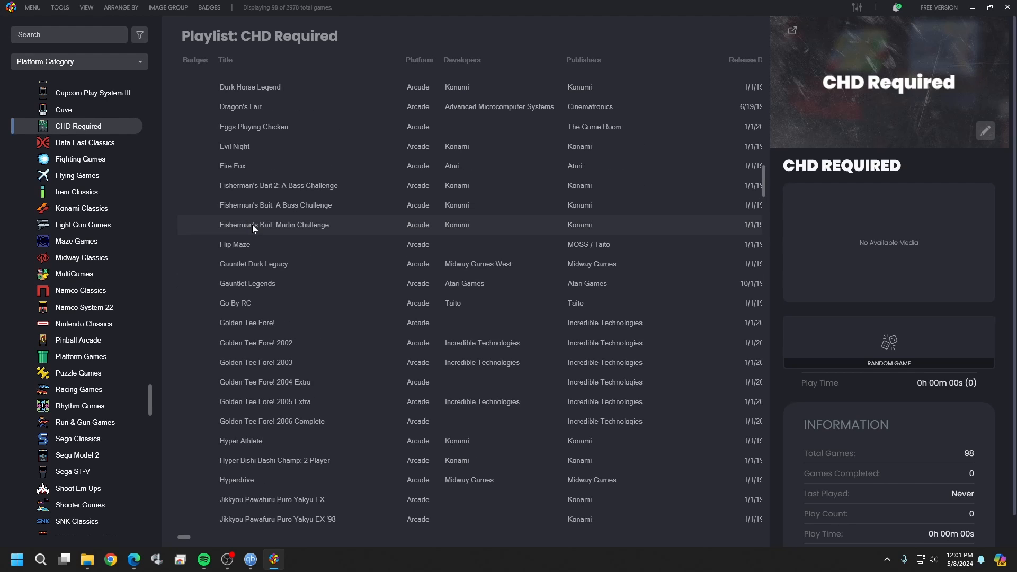
{"action": "scroll", "coordinate": [252, 225], "scroll_direction": "down", "scroll_amount": 10}
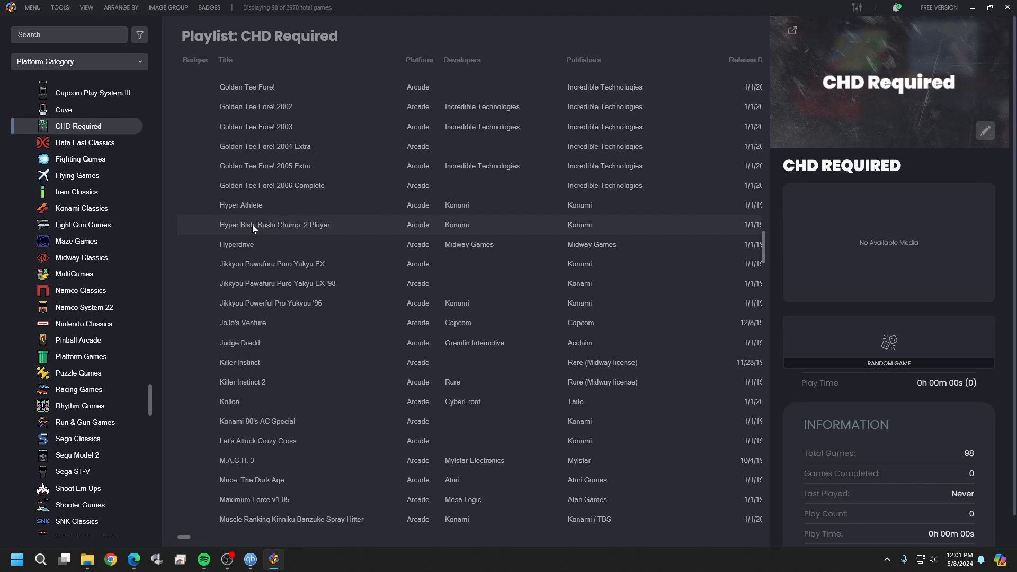
Open the metadata editor for JoJo's Venture and show its Additional Apps
{"action": "right_click", "coordinate": [236, 322]}
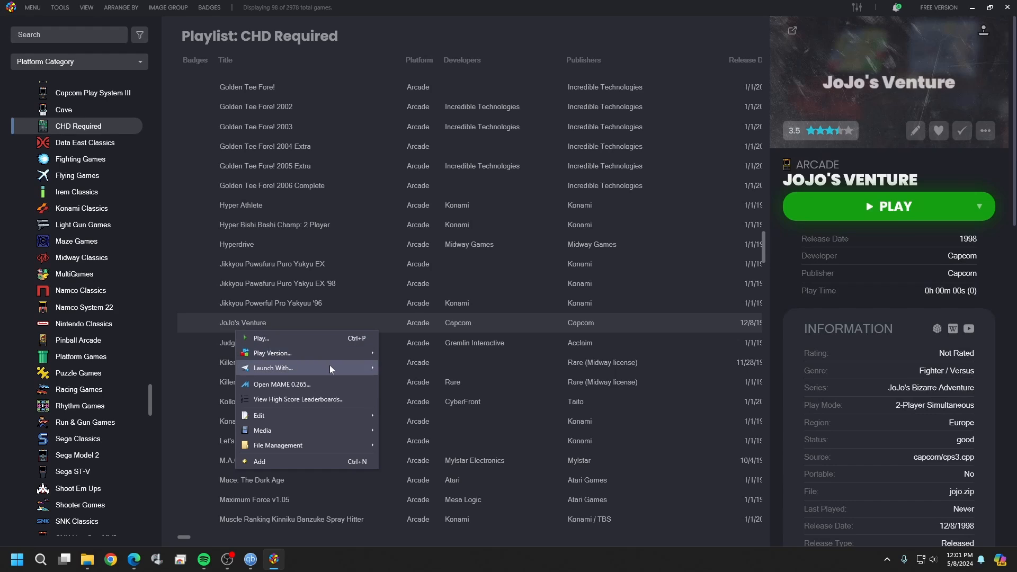
{"action": "mouse_move", "coordinate": [330, 369]}
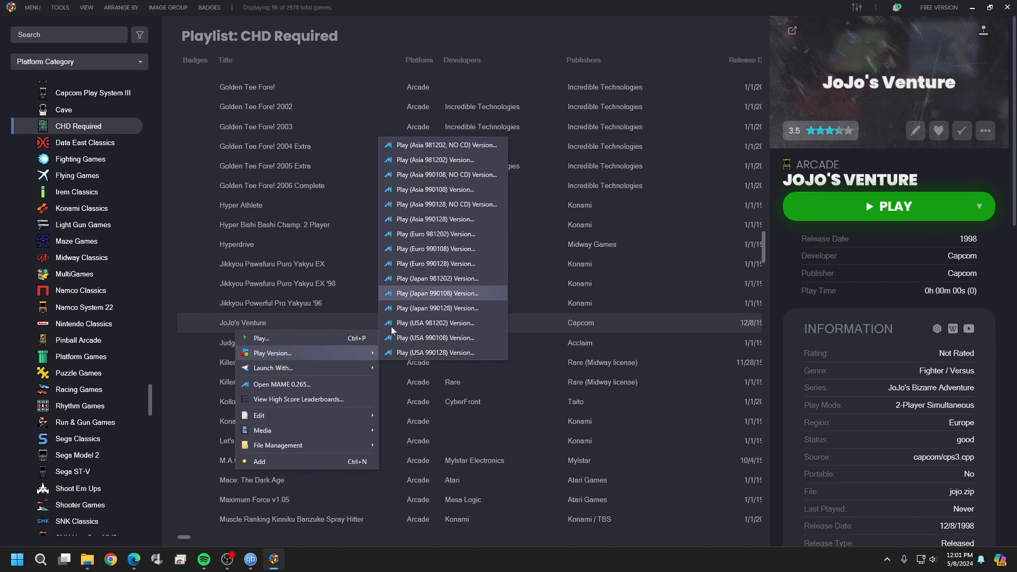
{"action": "mouse_move", "coordinate": [326, 413]}
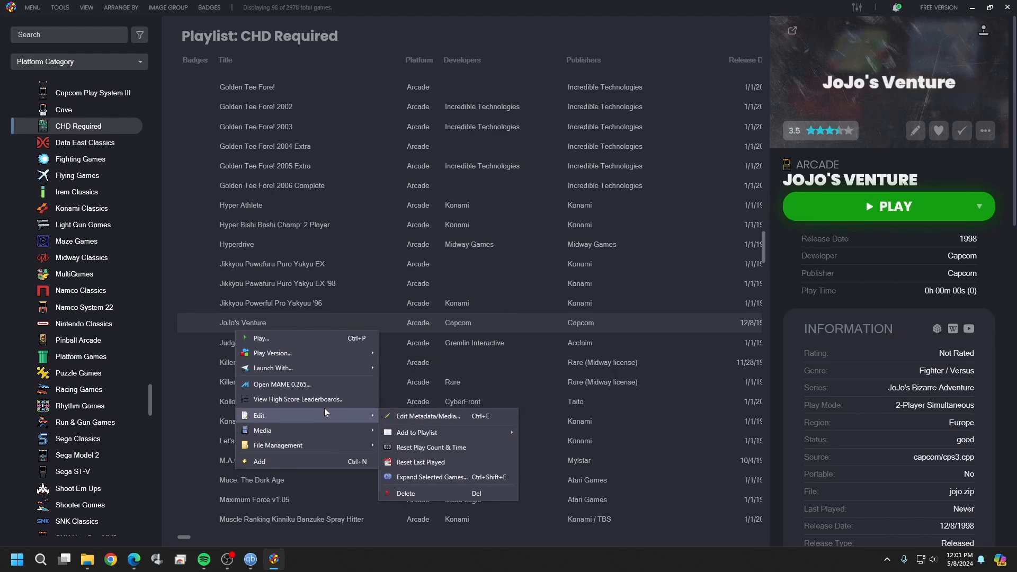
{"action": "left_click", "coordinate": [424, 417]}
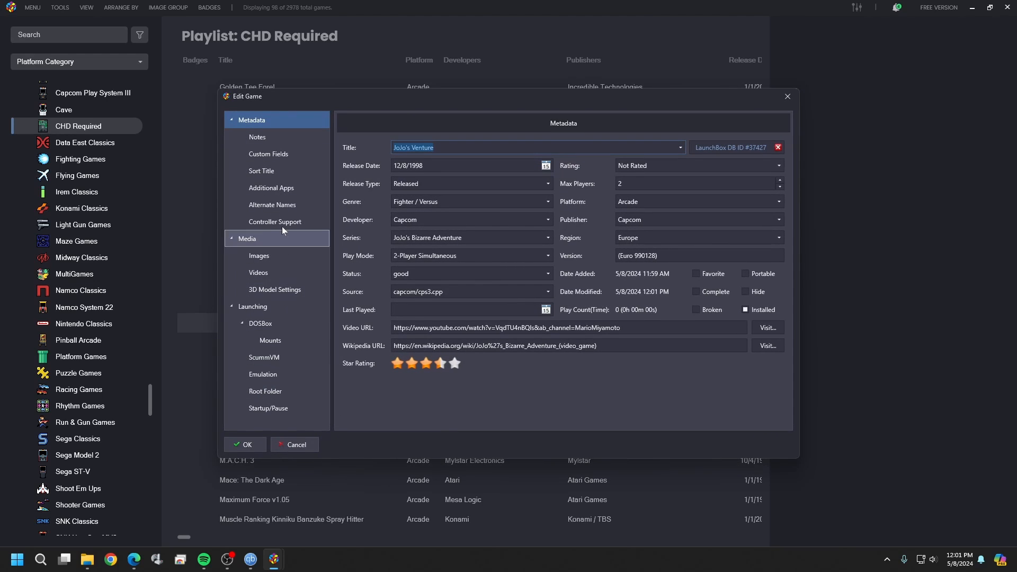
{"action": "left_click", "coordinate": [276, 186]}
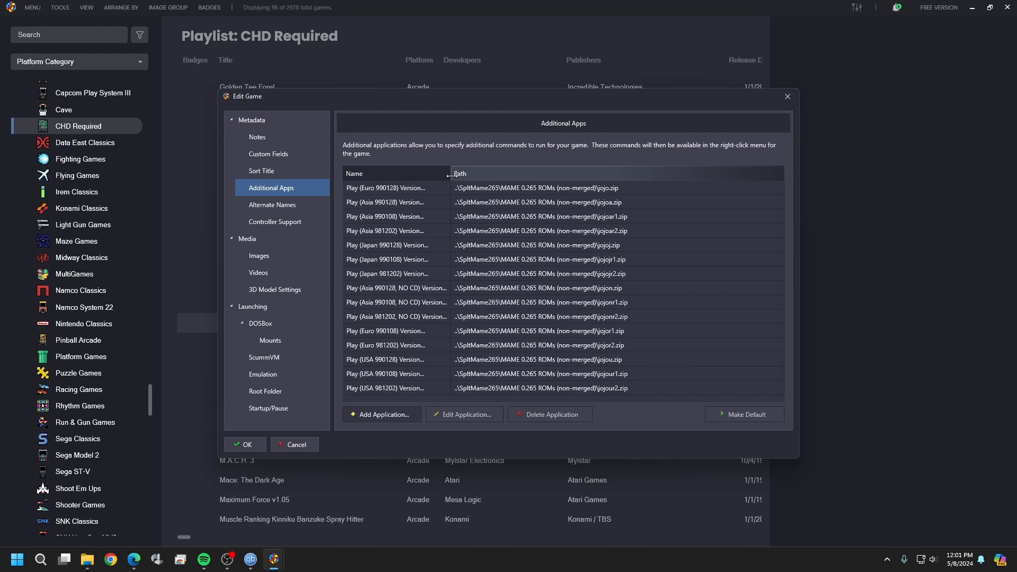
Make the Asia 990128, NO CD version the default application for JoJo's Venture and save the game
{"action": "left_click_drag", "start_coordinate": [450, 175], "coordinate": [502, 175]}
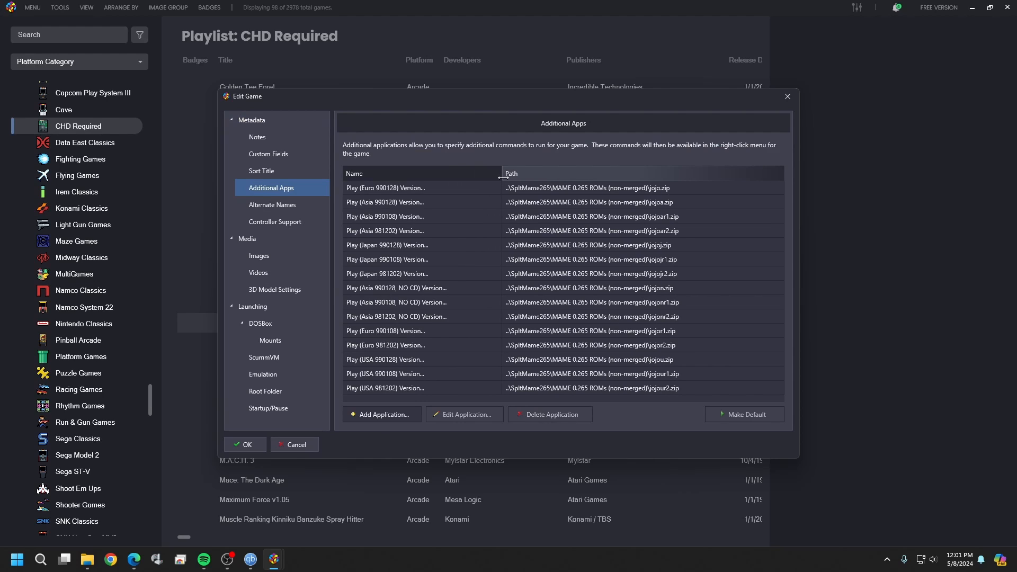
{"action": "left_click", "coordinate": [381, 293]}
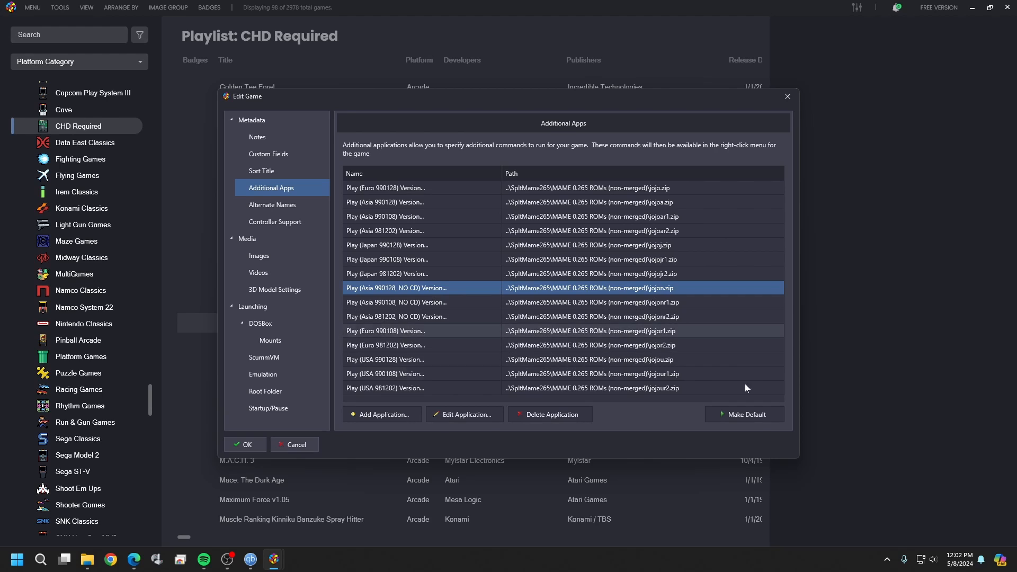
{"action": "left_click", "coordinate": [757, 416]}
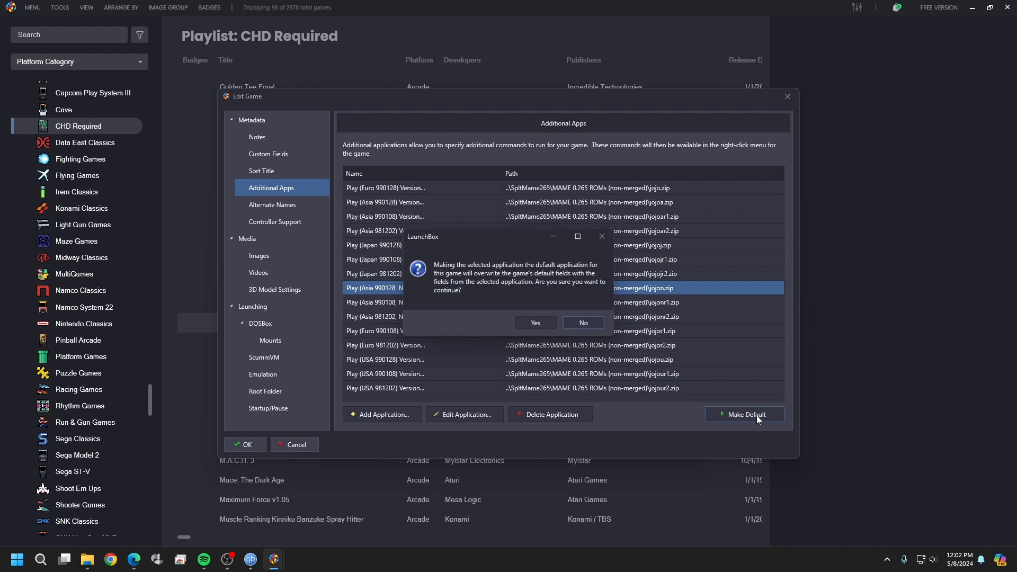
{"action": "left_click", "coordinate": [549, 321]}
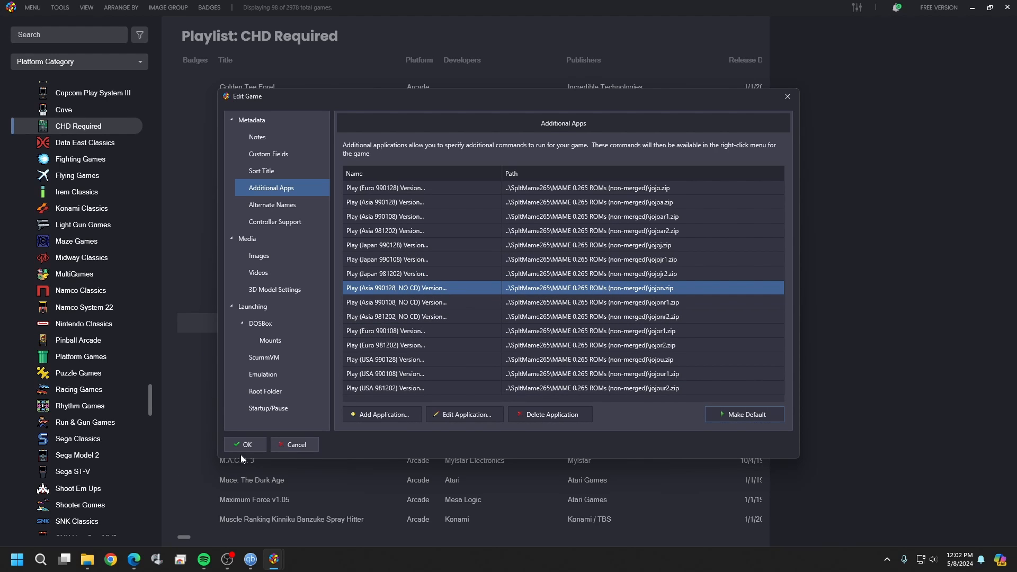
{"action": "left_click", "coordinate": [253, 443]}
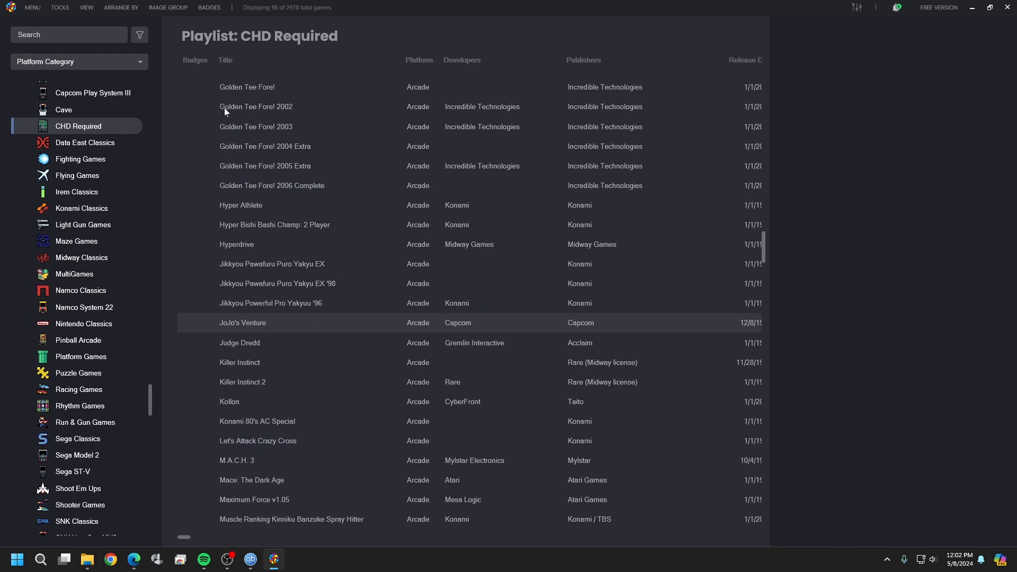
View the details of JoJo's Venture and list its available play versions
{"action": "left_click", "coordinate": [469, 320]}
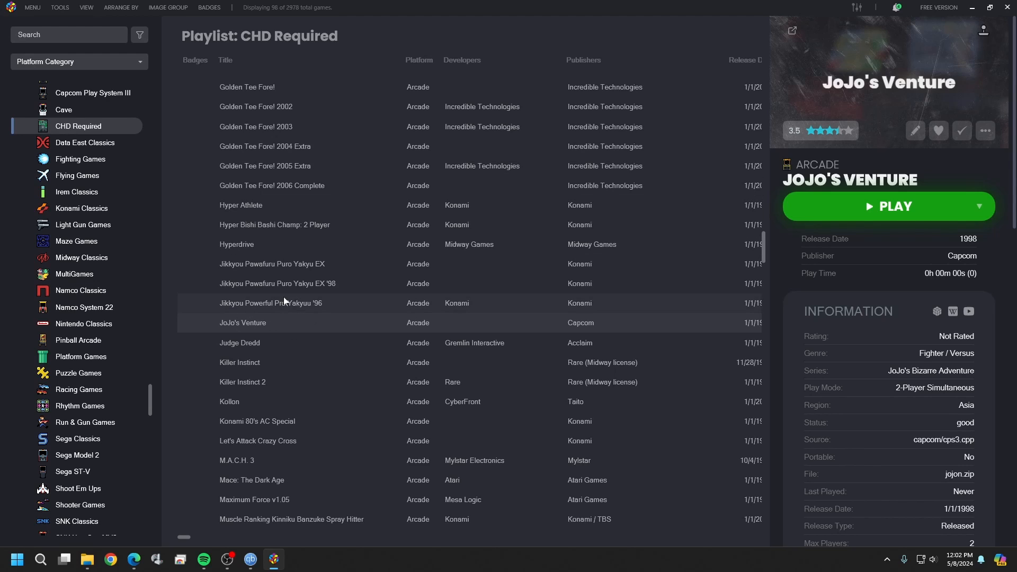
{"action": "scroll", "coordinate": [285, 301], "scroll_direction": "down", "scroll_amount": 1}
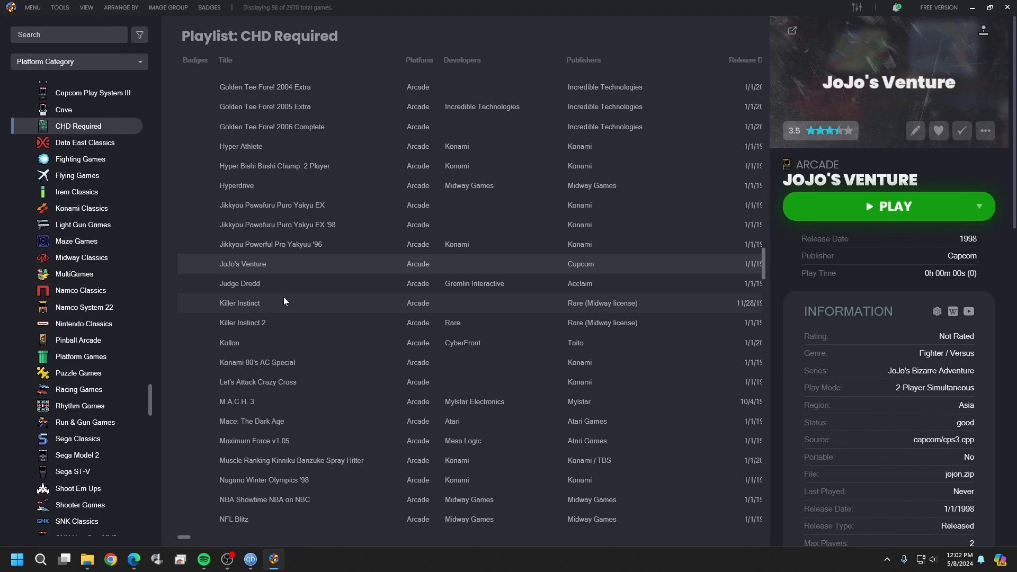
{"action": "scroll", "coordinate": [284, 302], "scroll_direction": "down", "scroll_amount": 2}
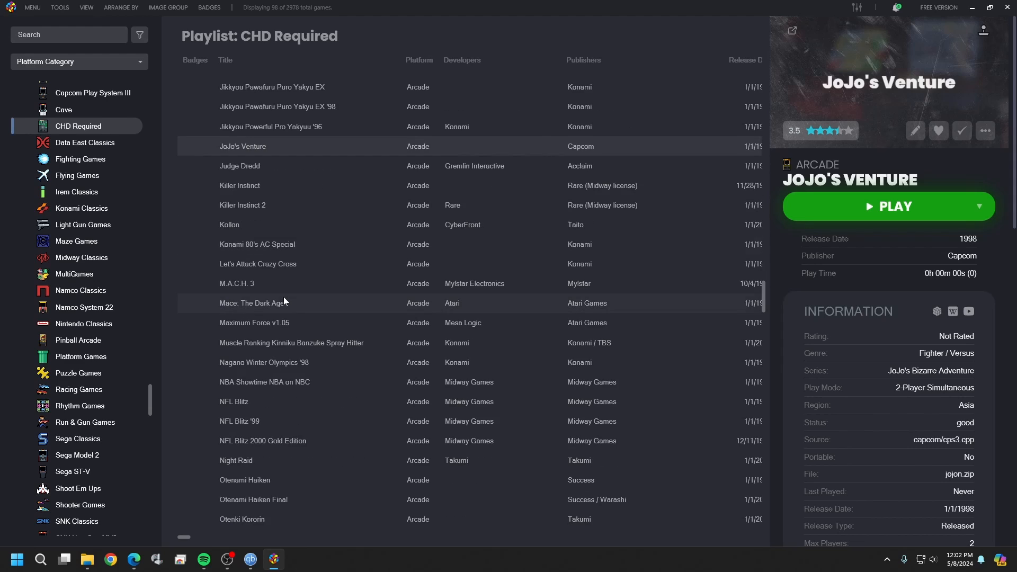
{"action": "right_click", "coordinate": [275, 158]}
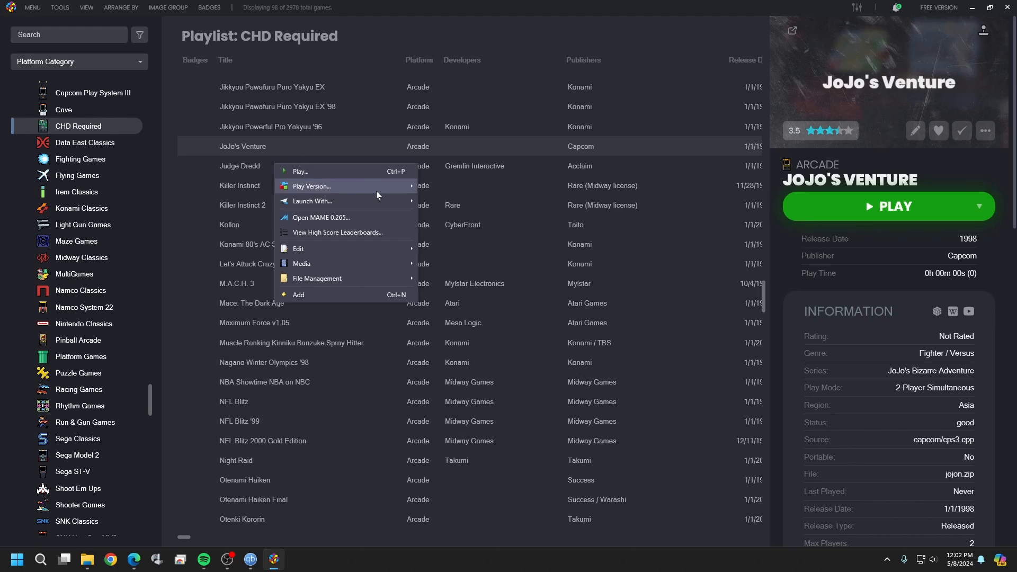
{"action": "mouse_move", "coordinate": [378, 192]}
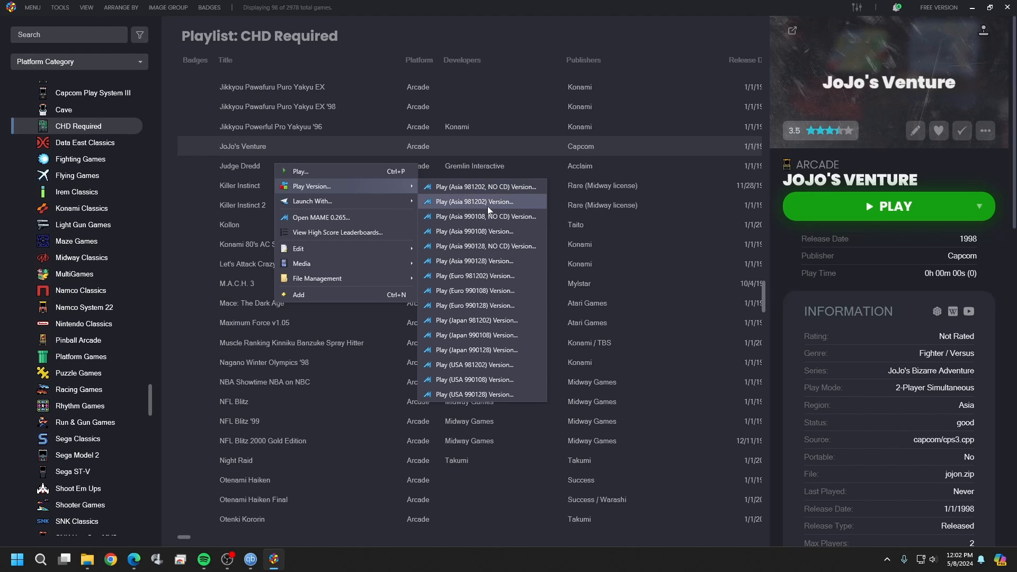
{"action": "left_click", "coordinate": [235, 170]}
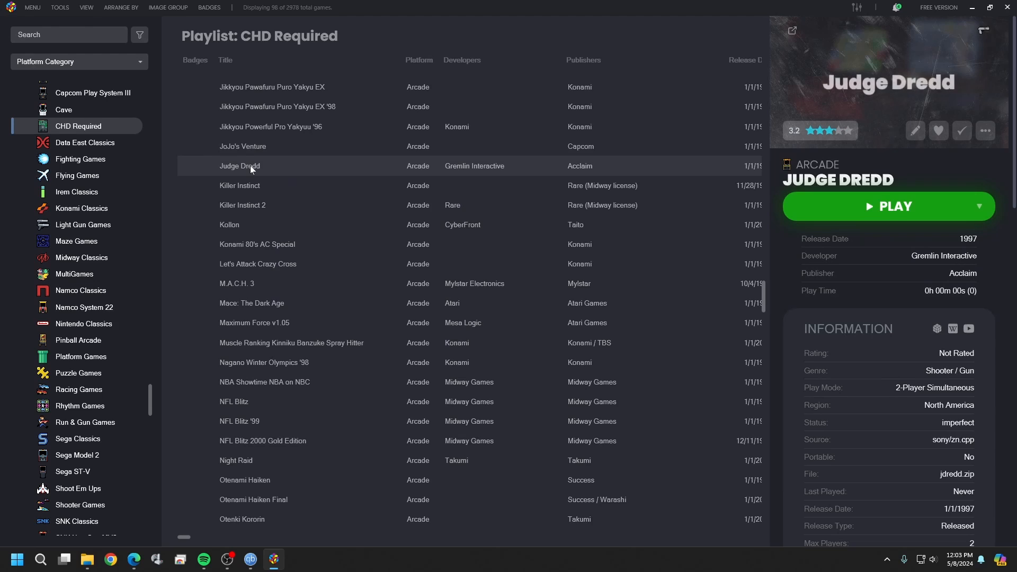
Open the metadata editor for Street Fighter III: New Generation in the CHD Required playlist and show its Additional Apps
{"action": "scroll", "coordinate": [352, 325], "scroll_direction": "down", "scroll_amount": 6}
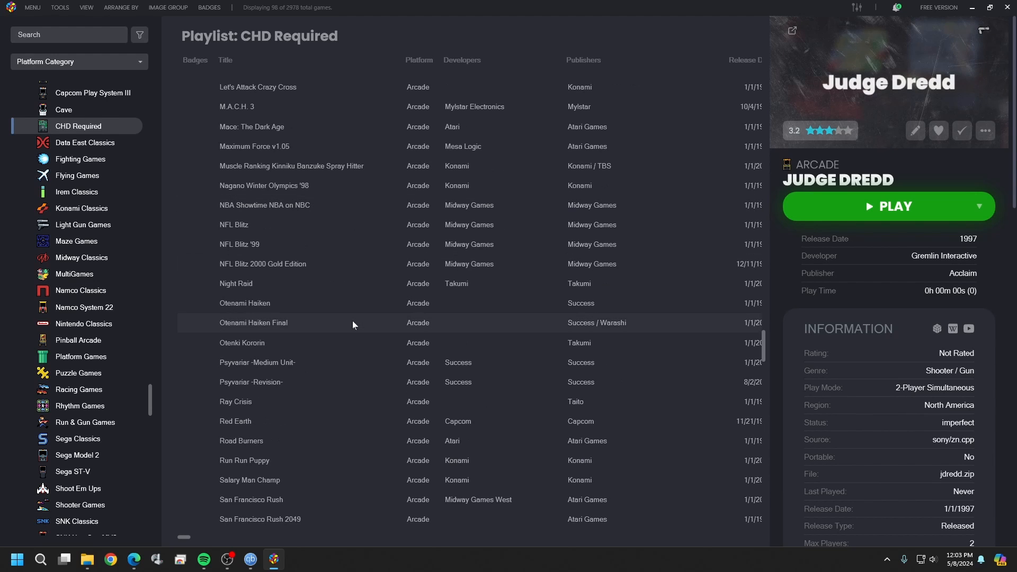
{"action": "scroll", "coordinate": [353, 325], "scroll_direction": "down", "scroll_amount": 3}
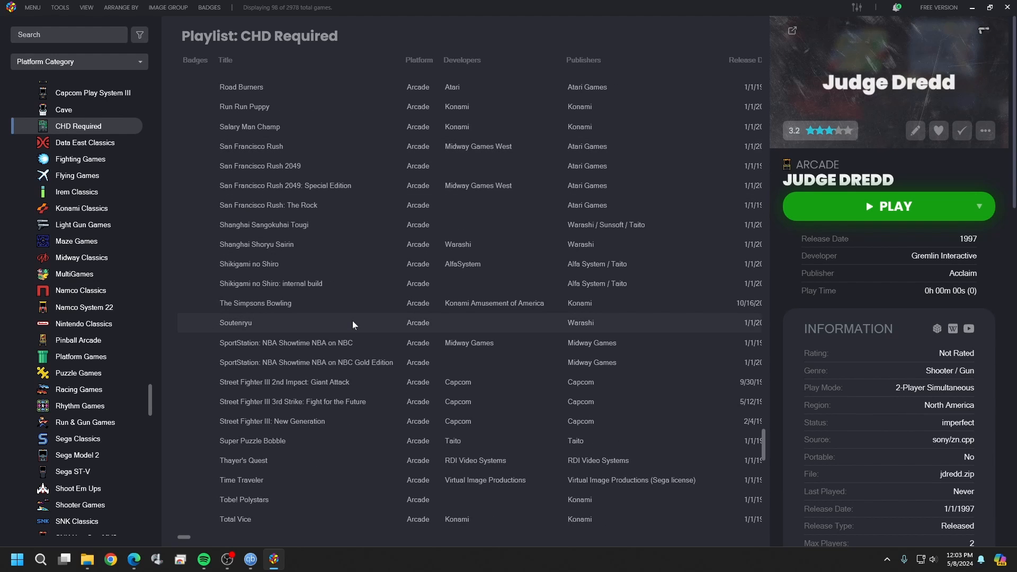
{"action": "scroll", "coordinate": [301, 303], "scroll_direction": "down", "scroll_amount": 1}
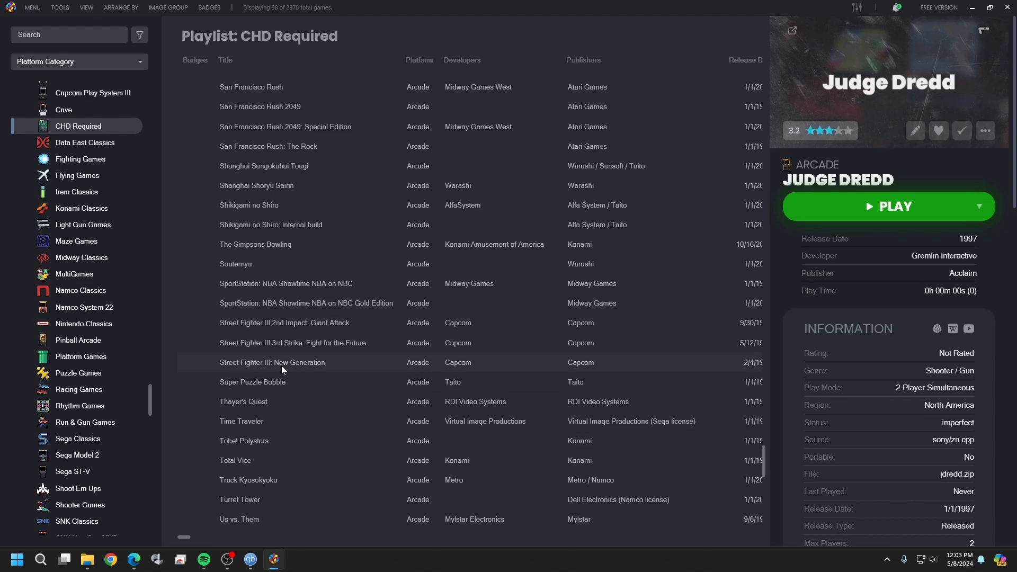
{"action": "right_click", "coordinate": [318, 365]}
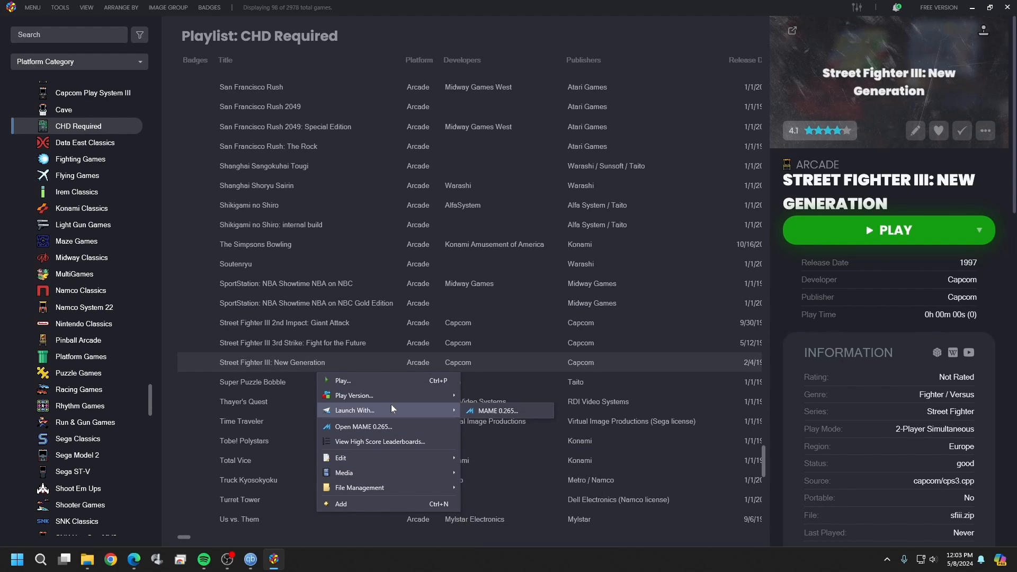
{"action": "mouse_move", "coordinate": [412, 473]}
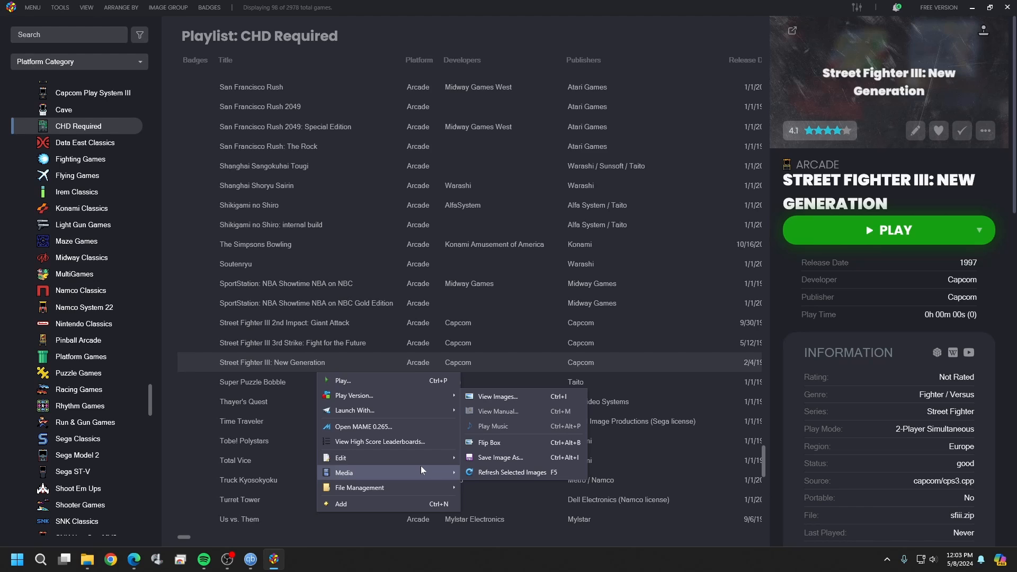
{"action": "mouse_move", "coordinate": [444, 457]}
{"action": "left_click", "coordinate": [497, 456]}
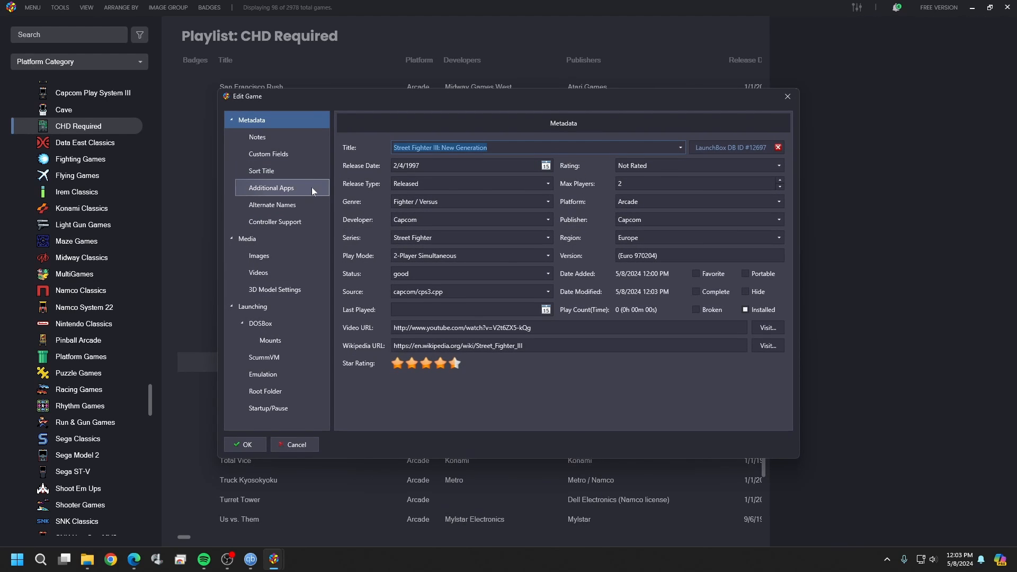
{"action": "left_click", "coordinate": [313, 188]}
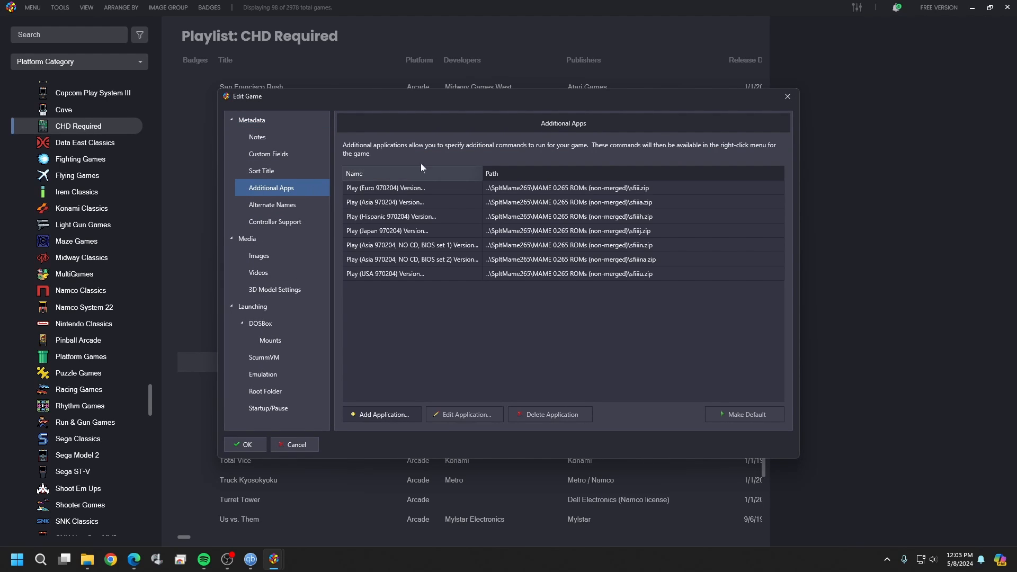
Make the Asia 970204, NO CD, BIOS set 1 version the default for Street Fighter III: New Generation and save the game
{"action": "left_click", "coordinate": [411, 246]}
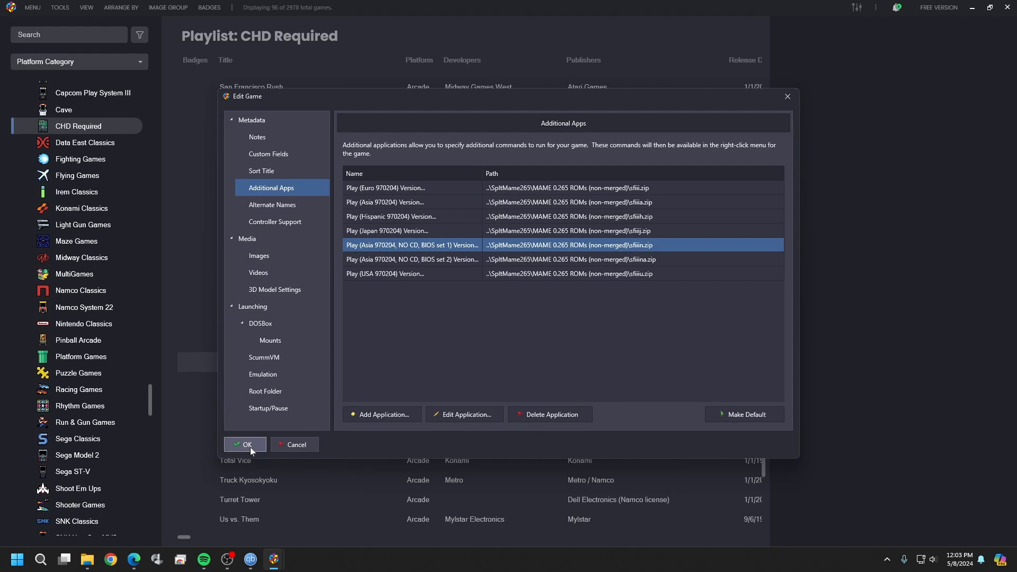
{"action": "left_click", "coordinate": [747, 416]}
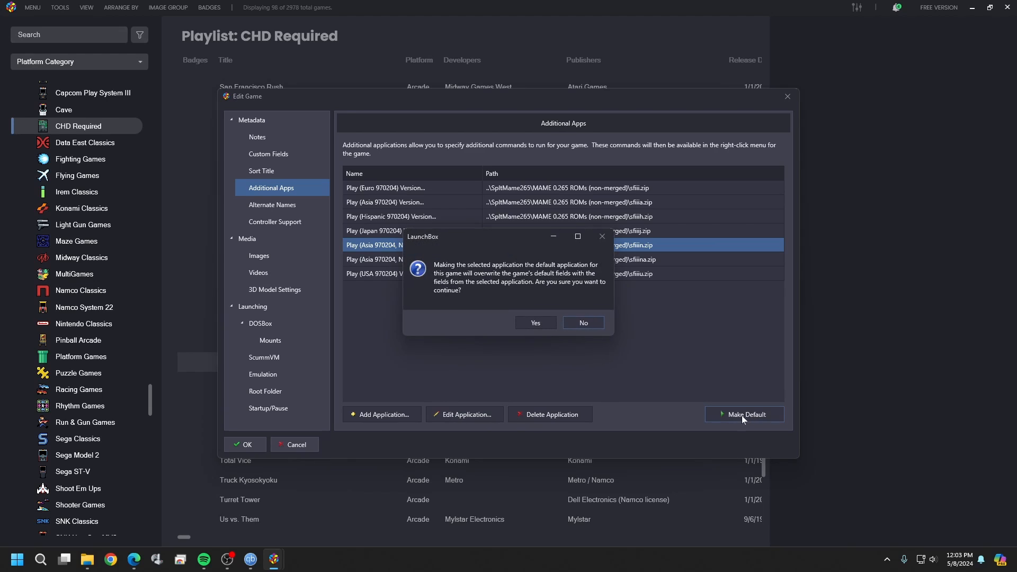
{"action": "left_click", "coordinate": [546, 324]}
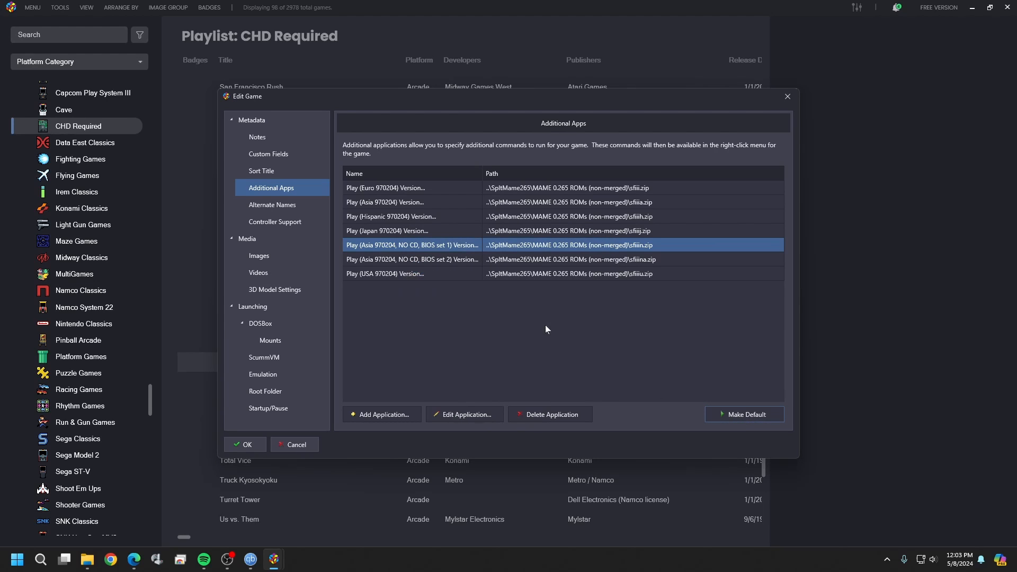
{"action": "left_click", "coordinate": [257, 447]}
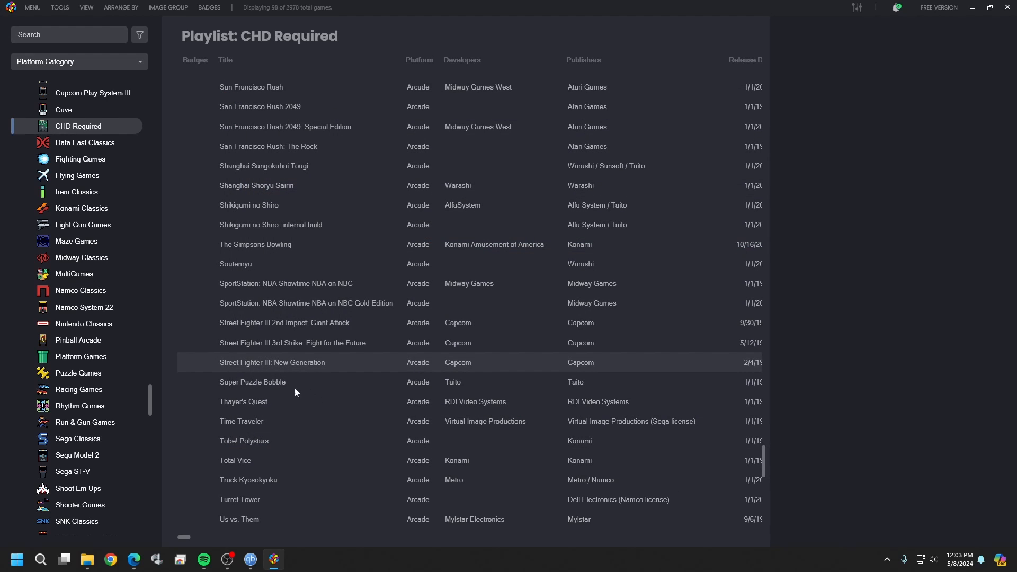
Check the details of Street Fighter III 3rd Strike and look through the Arcade 4-Player Games playlist
{"action": "left_click", "coordinate": [288, 345]}
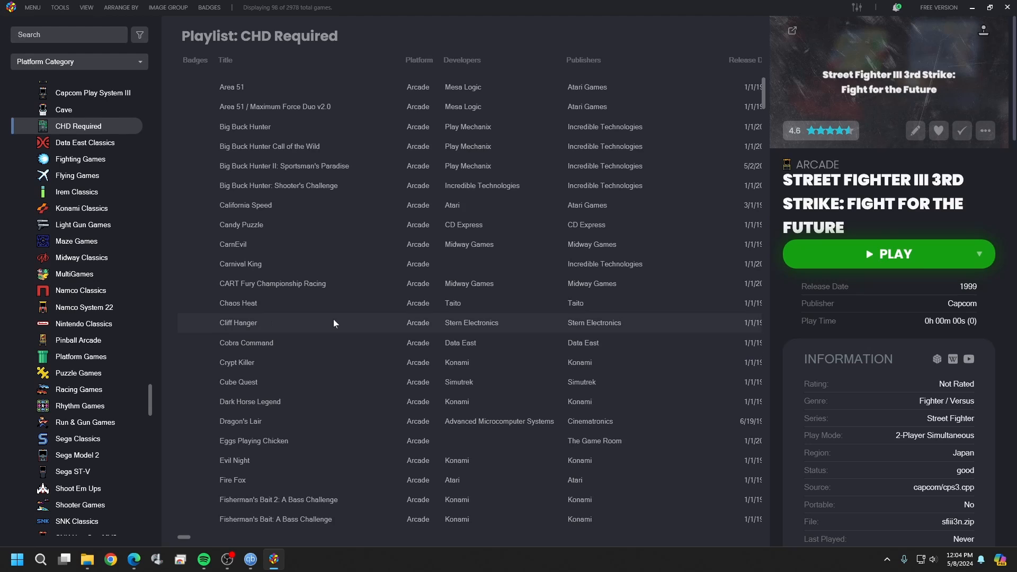
{"action": "scroll", "coordinate": [106, 255], "scroll_direction": "up", "scroll_amount": 4}
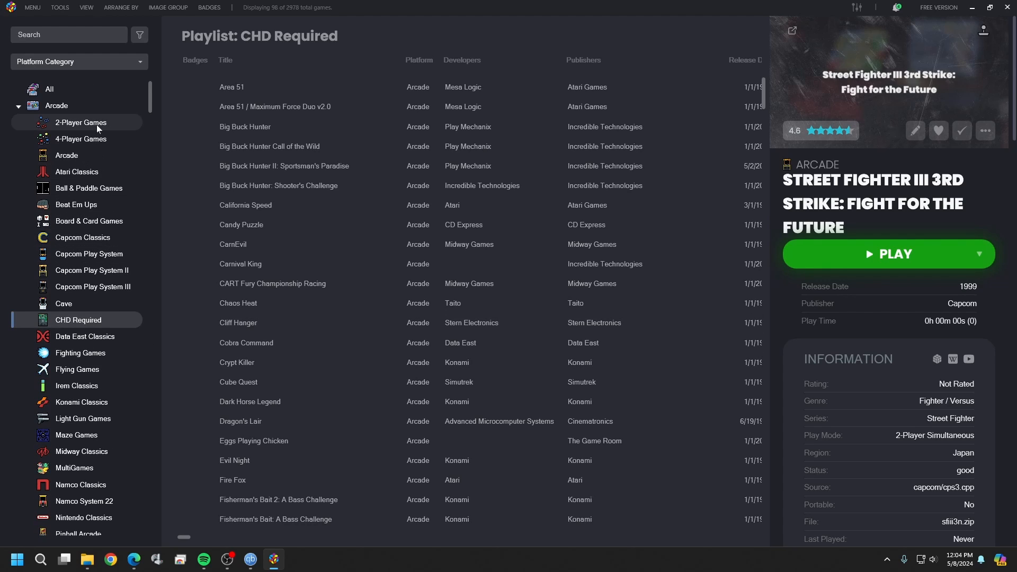
{"action": "left_click", "coordinate": [108, 140]}
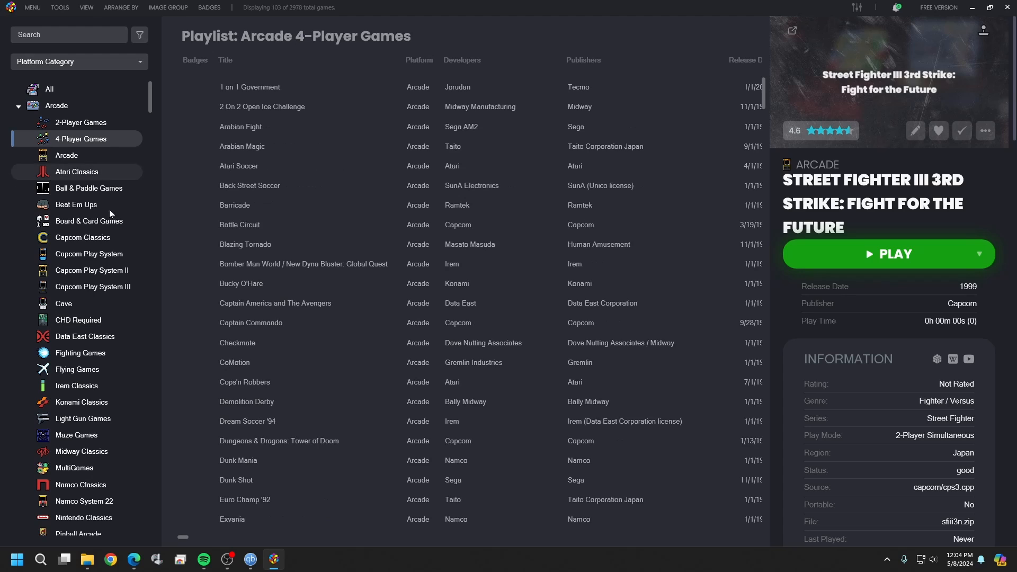
{"action": "scroll", "coordinate": [396, 277], "scroll_direction": "down", "scroll_amount": 3}
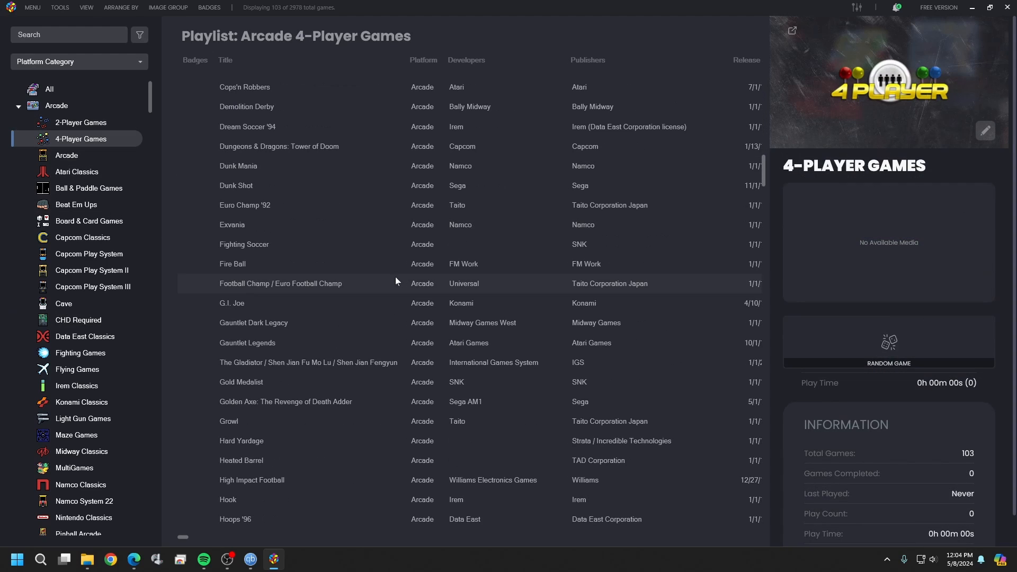
{"action": "scroll", "coordinate": [395, 277], "scroll_direction": "down", "scroll_amount": 15}
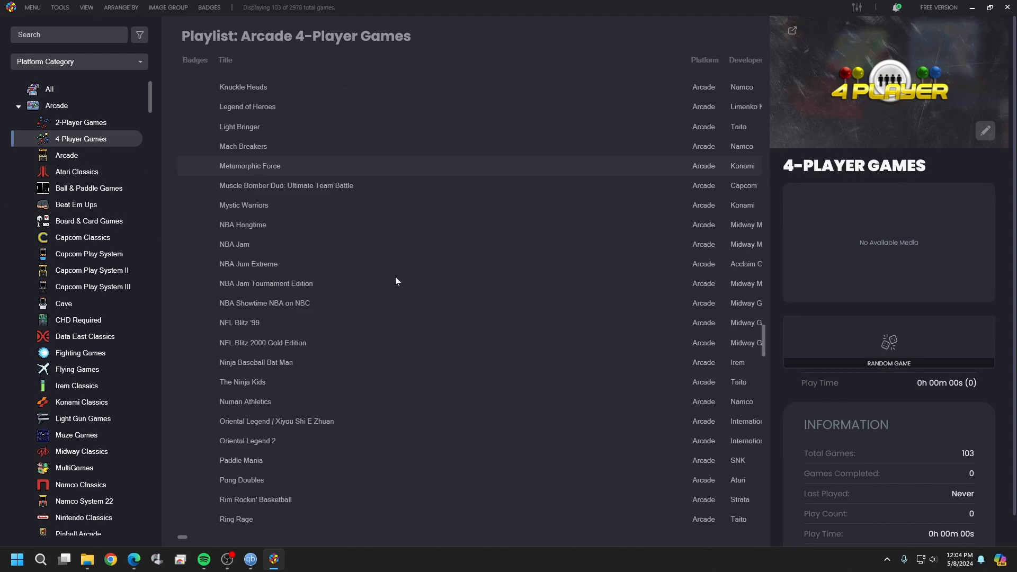
{"action": "scroll", "coordinate": [395, 276], "scroll_direction": "down", "scroll_amount": 7}
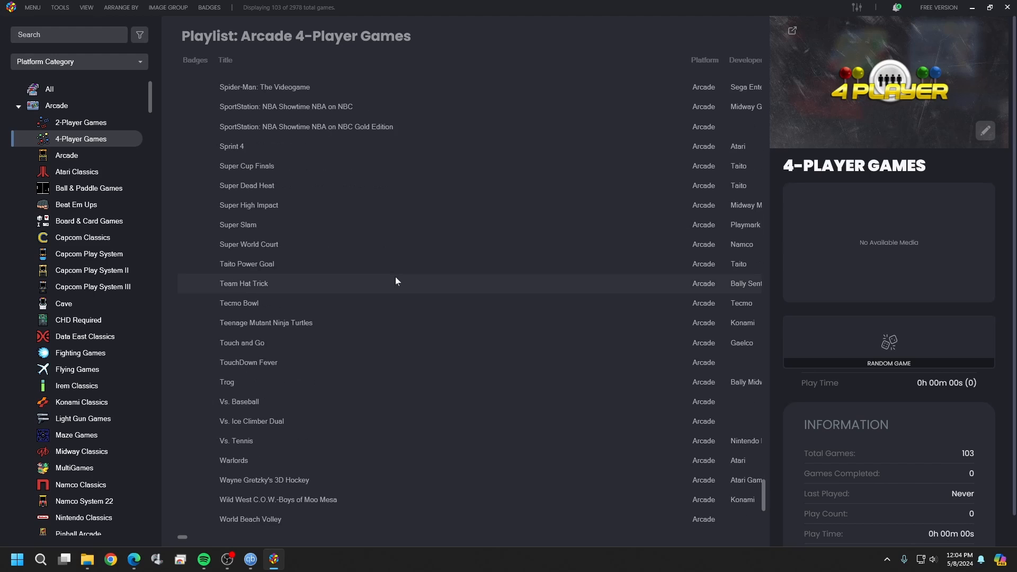
Open the metadata editor for Teenage Mutant Ninja Turtles and examine its Launching settings and Additional Apps
{"action": "left_click", "coordinate": [277, 323]}
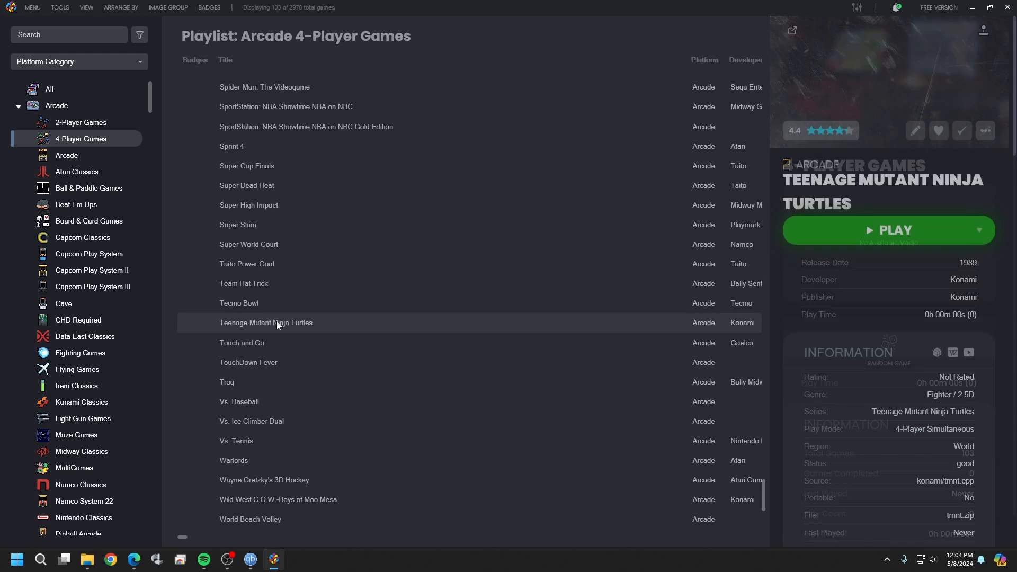
{"action": "scroll", "coordinate": [880, 384], "scroll_direction": "down", "scroll_amount": 2}
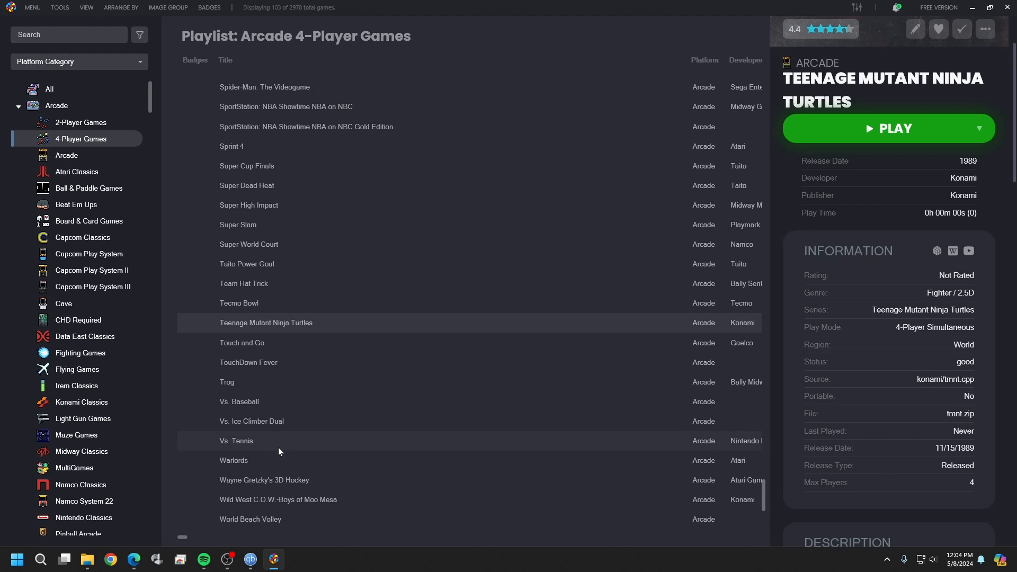
{"action": "right_click", "coordinate": [292, 328]}
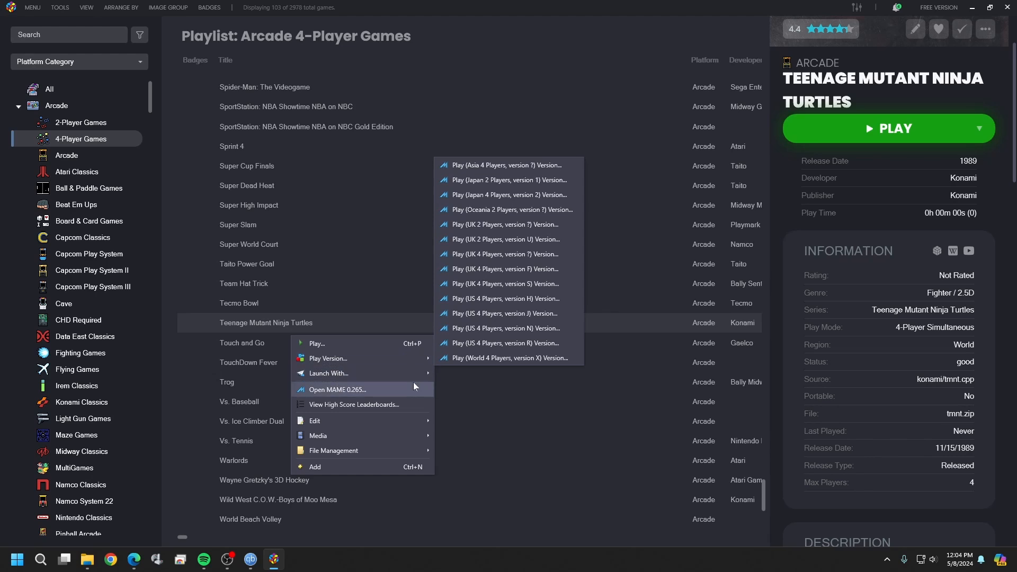
{"action": "mouse_move", "coordinate": [401, 419]}
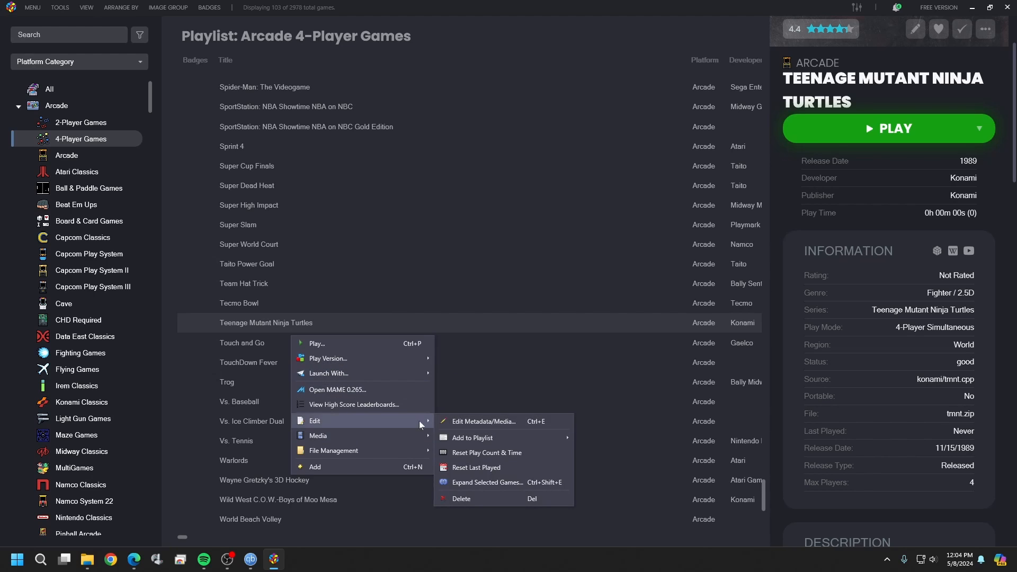
{"action": "left_click", "coordinate": [499, 428]}
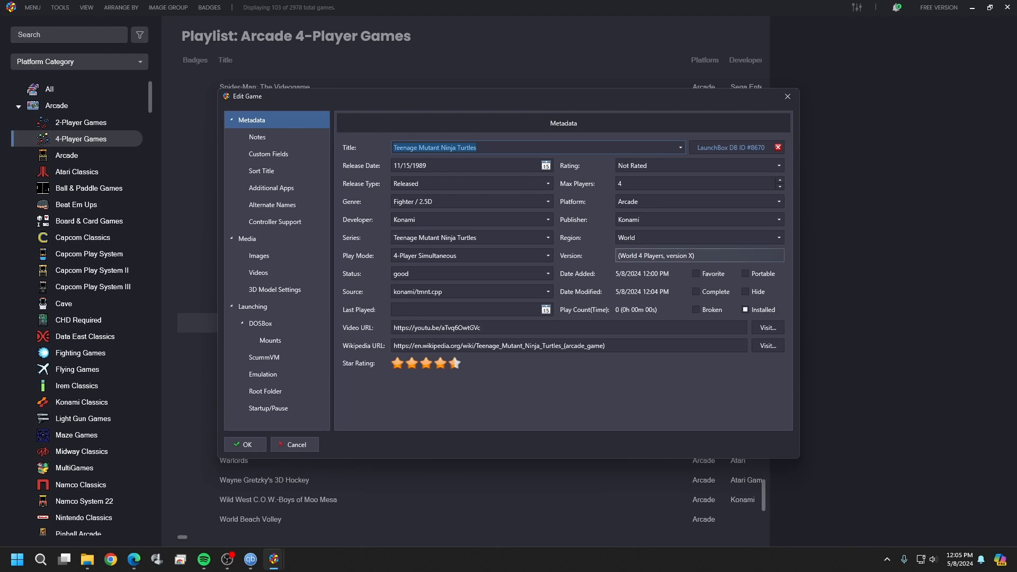
{"action": "left_click", "coordinate": [257, 309]}
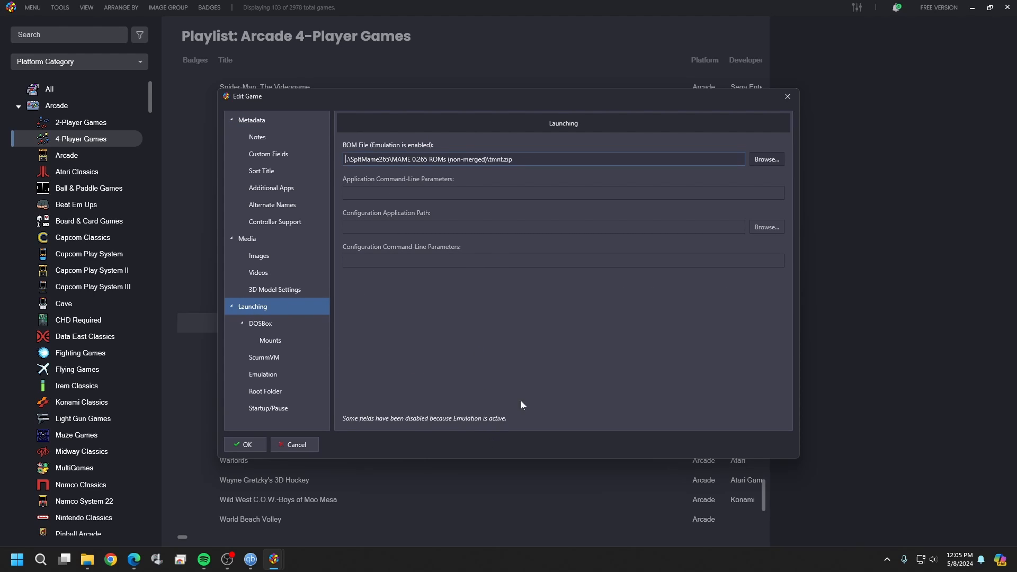
{"action": "left_click", "coordinate": [276, 189]}
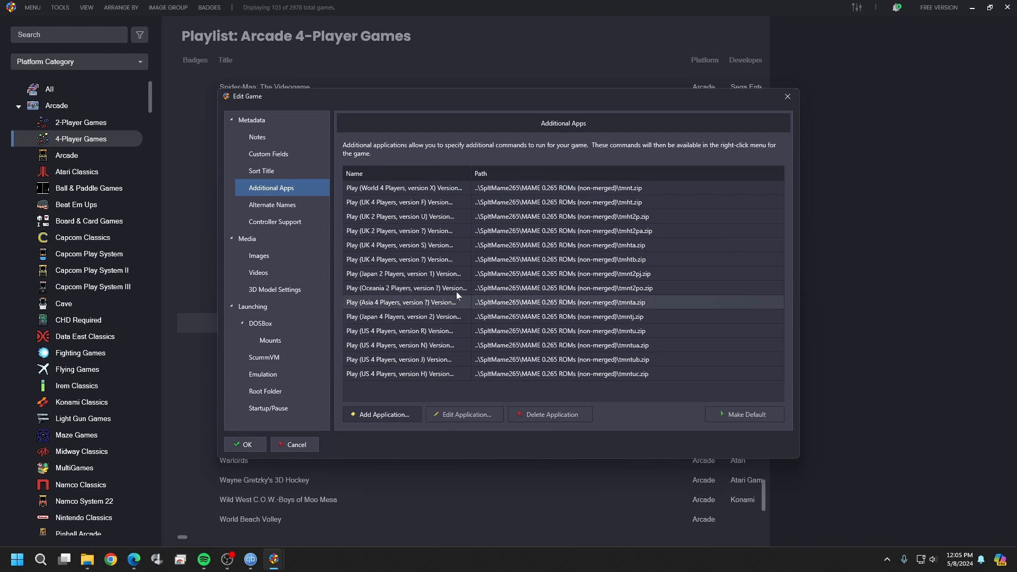
Make the Japan 2 Players, version 1 entry the default for Teenage Mutant Ninja Turtles and save the game
{"action": "left_click", "coordinate": [454, 276]}
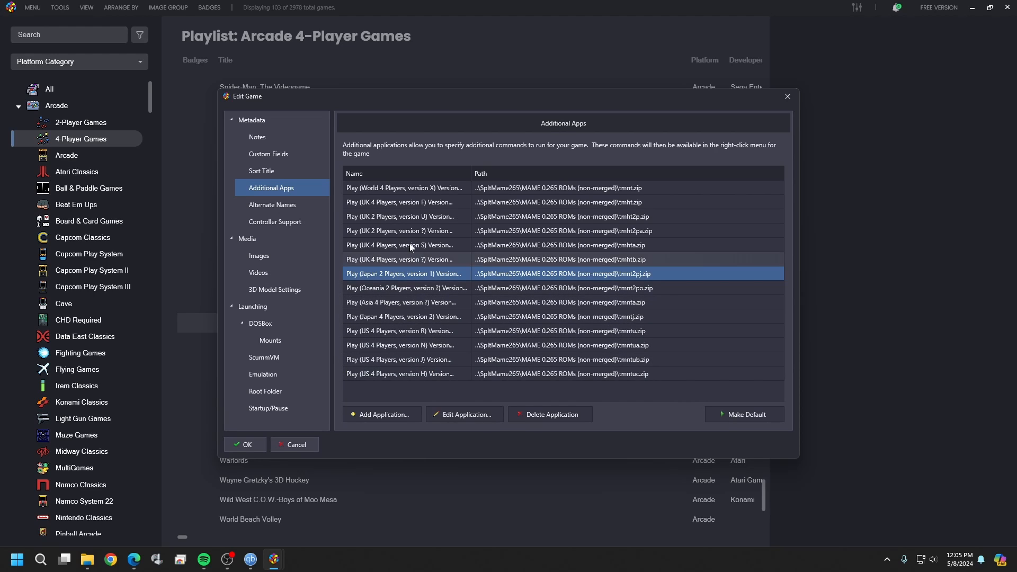
{"action": "left_click", "coordinate": [410, 290]}
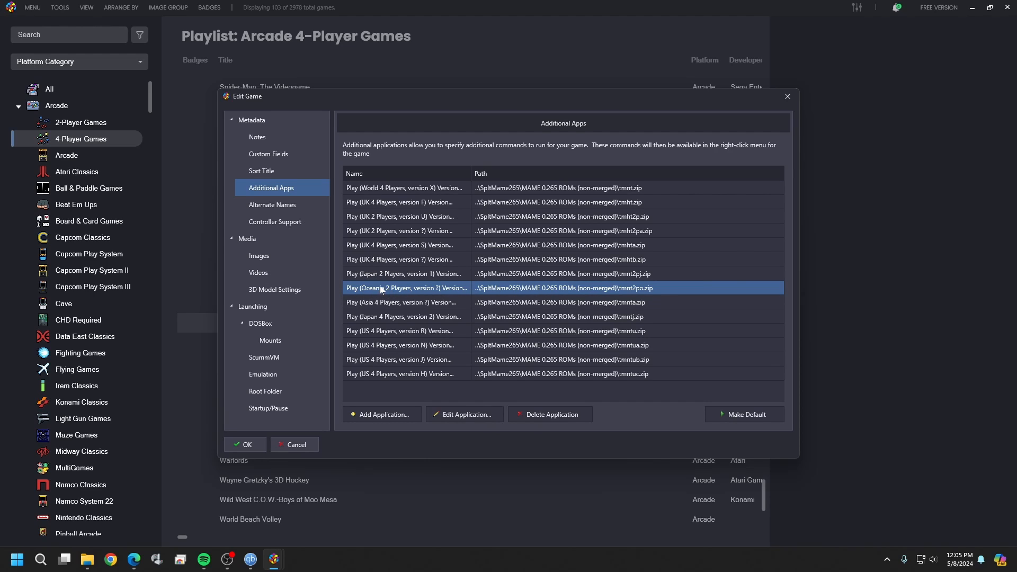
{"action": "left_click", "coordinate": [415, 278]}
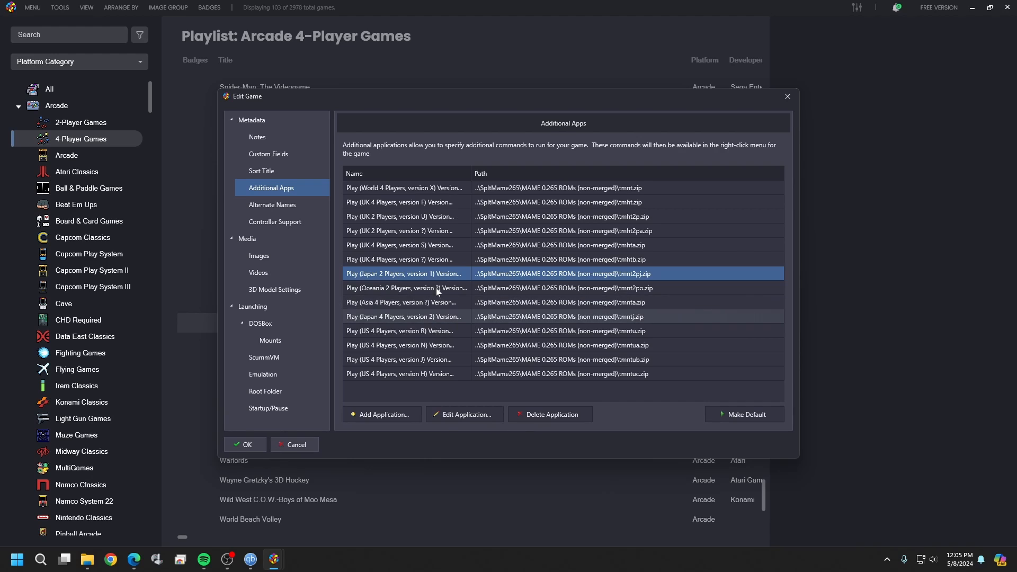
{"action": "left_click", "coordinate": [750, 417]}
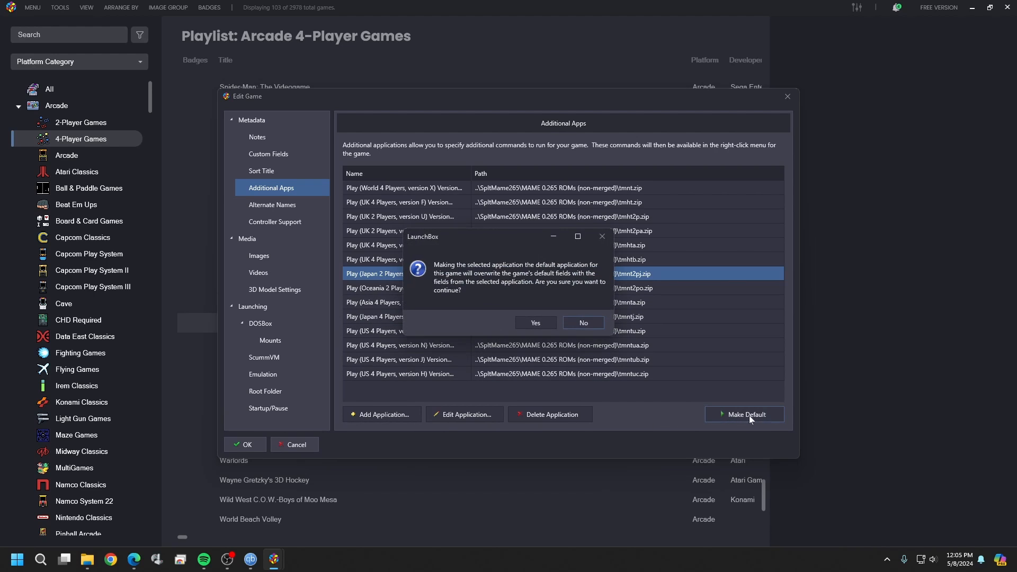
{"action": "left_click", "coordinate": [542, 325]}
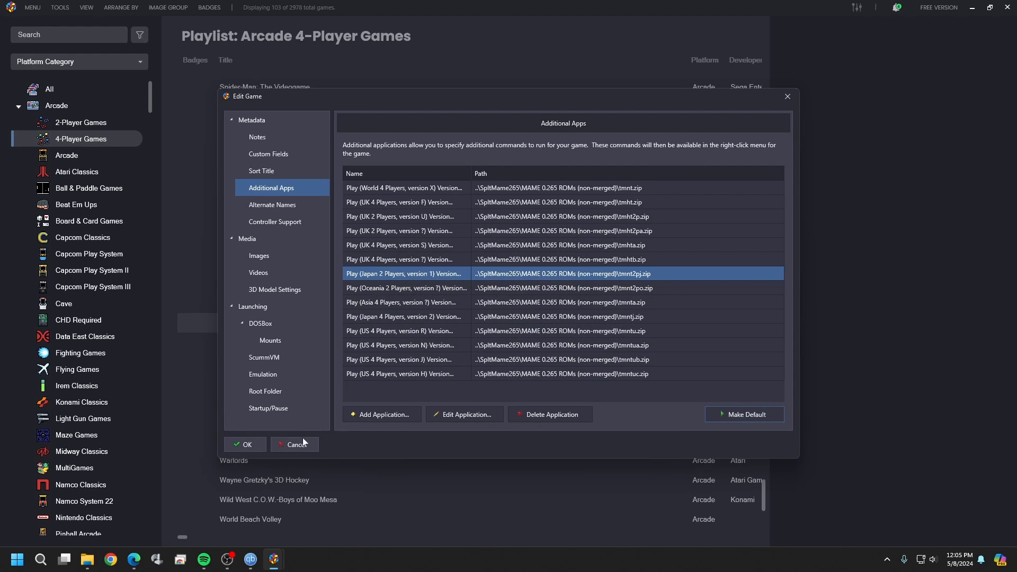
{"action": "left_click", "coordinate": [244, 446]}
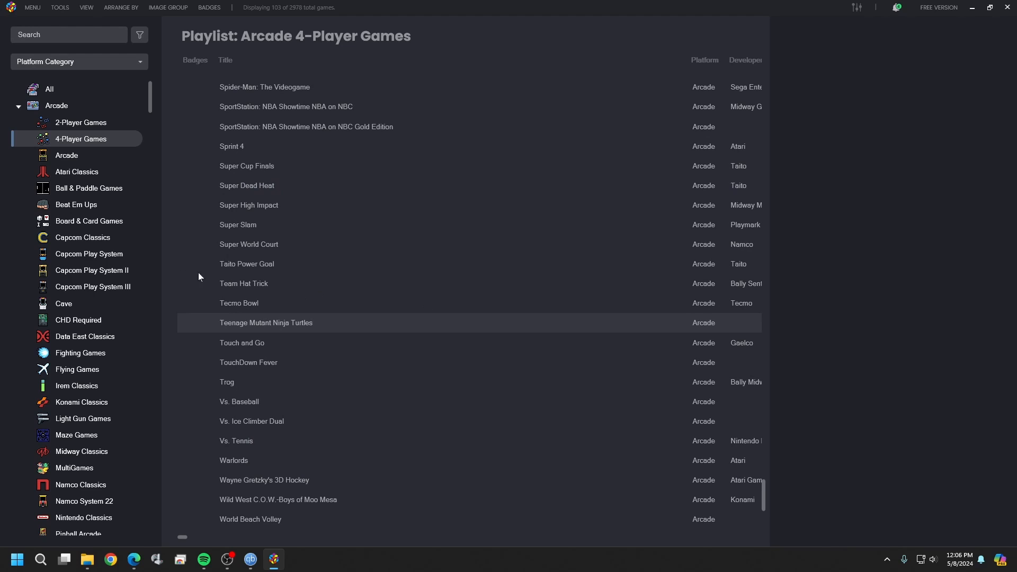
Switch from the 4-Player Games playlist to the 2-Player Games playlist and look through it as far as the Double Dragon titles
{"action": "scroll", "coordinate": [285, 336], "scroll_direction": "down", "scroll_amount": 2}
{"action": "scroll", "coordinate": [290, 472], "scroll_direction": "up", "scroll_amount": 10}
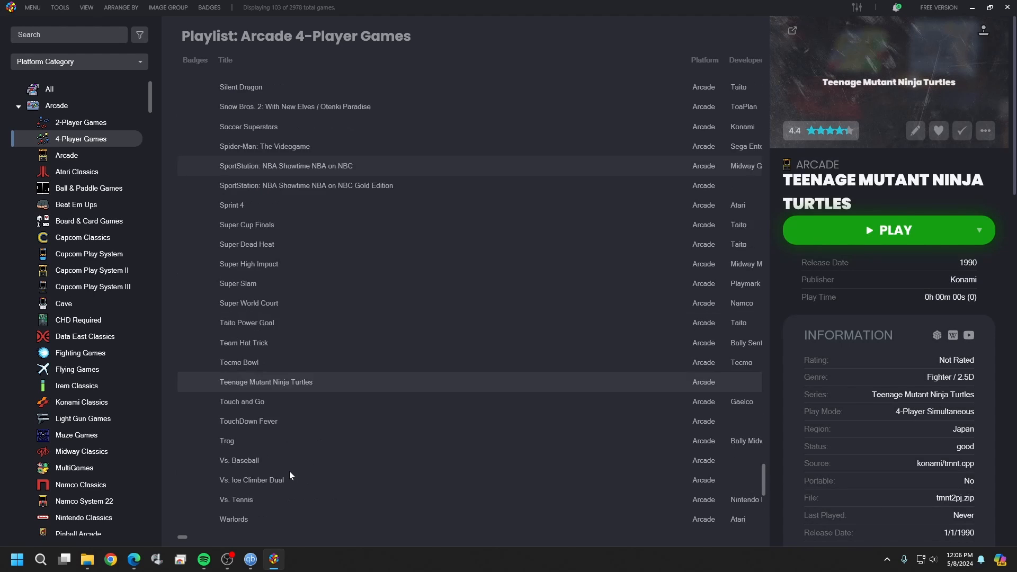
{"action": "scroll", "coordinate": [290, 472], "scroll_direction": "up", "scroll_amount": 4}
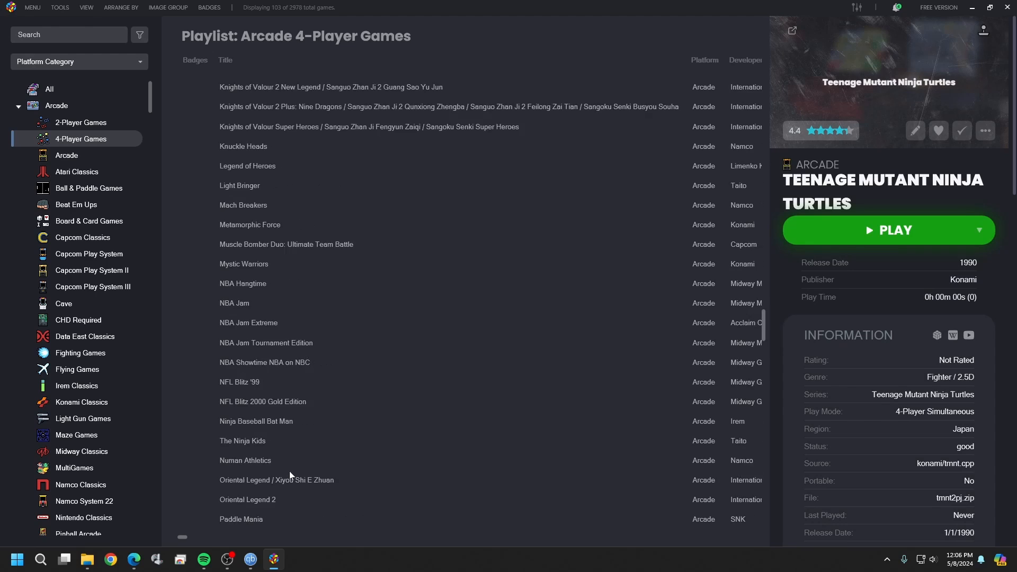
{"action": "scroll", "coordinate": [234, 278], "scroll_direction": "up", "scroll_amount": 6}
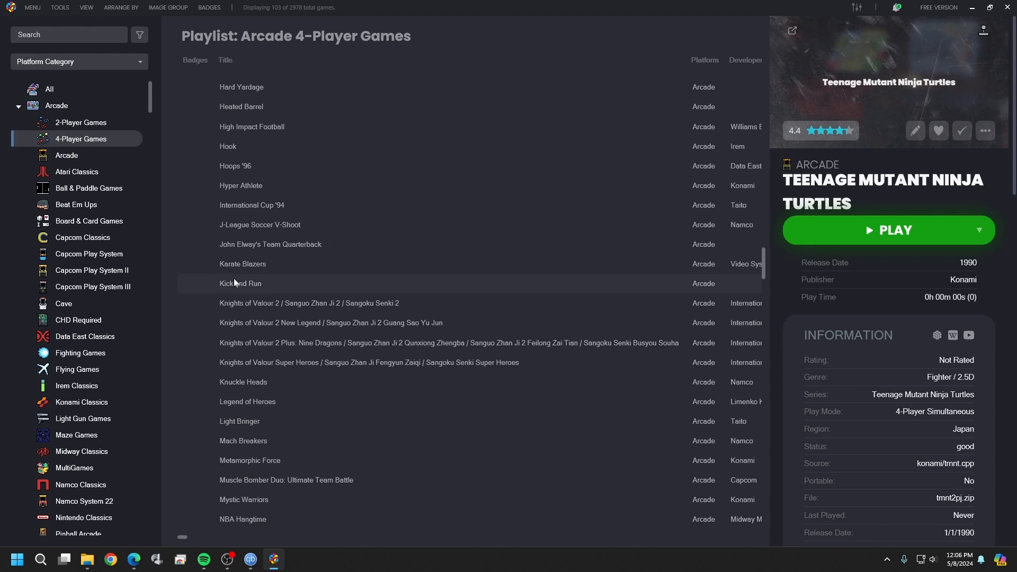
{"action": "left_click", "coordinate": [94, 123]}
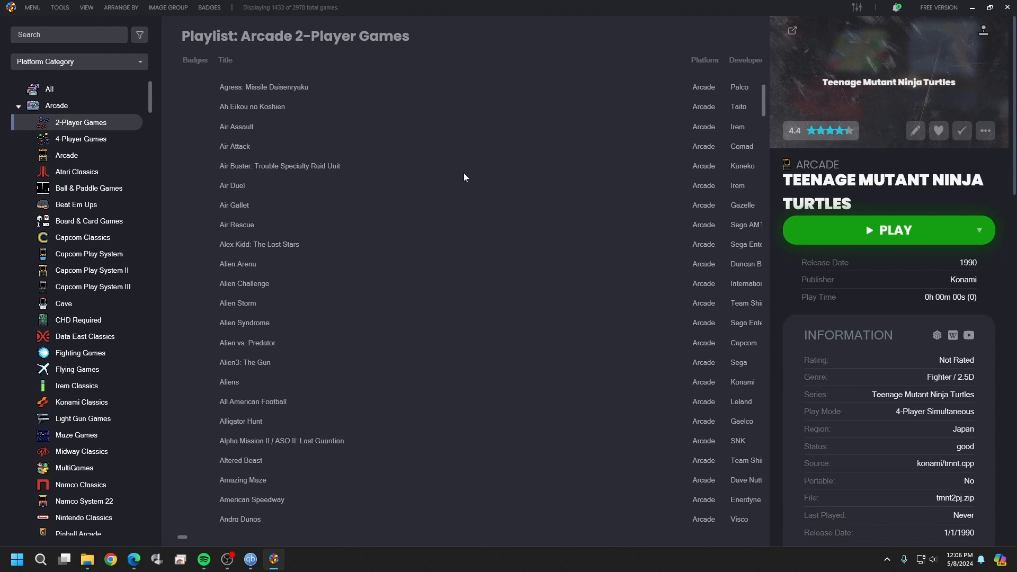
{"action": "scroll", "coordinate": [399, 287], "scroll_direction": "down", "scroll_amount": 5}
{"action": "scroll", "coordinate": [399, 289], "scroll_direction": "down", "scroll_amount": 15}
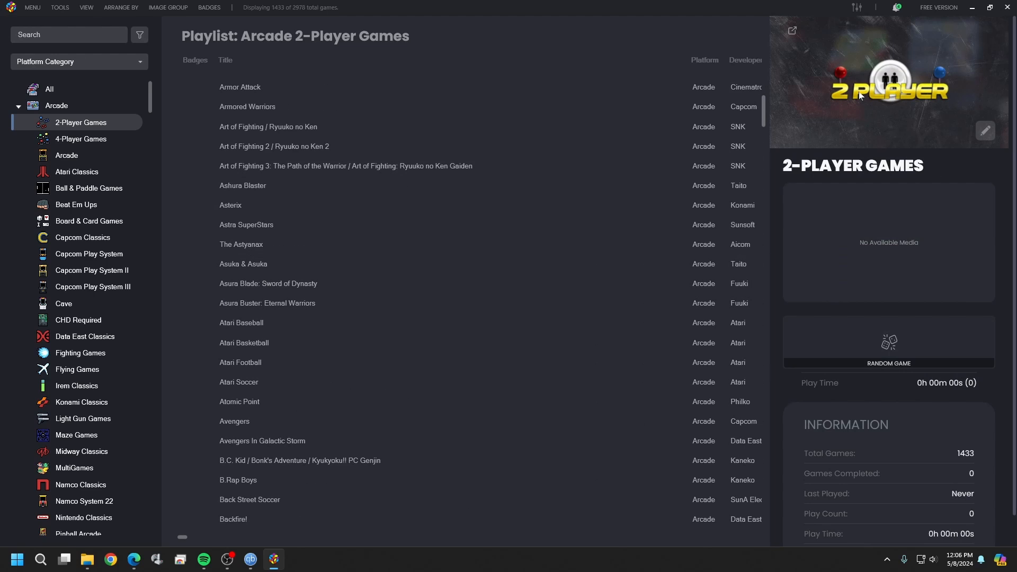
{"action": "left_click_drag", "start_coordinate": [765, 117], "coordinate": [765, 142]}
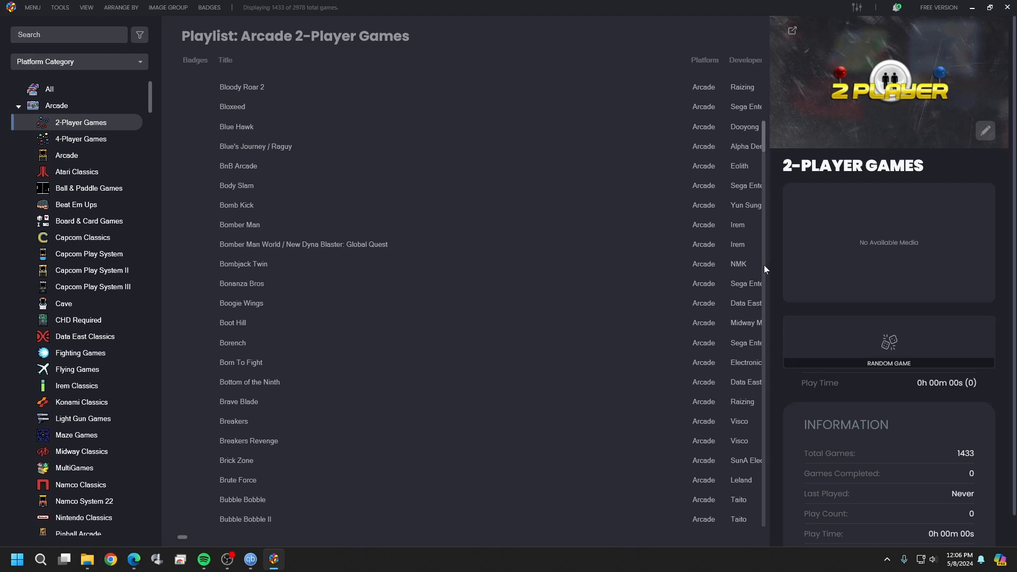
{"action": "left_click", "coordinate": [763, 266]}
{"action": "left_click", "coordinate": [764, 269]}
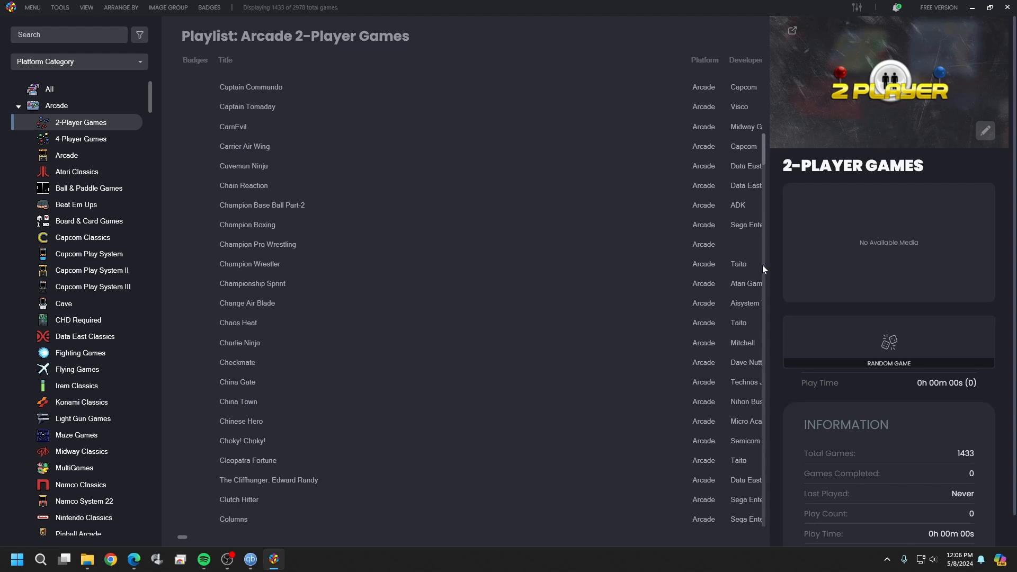
{"action": "left_click", "coordinate": [763, 269]}
{"action": "left_click", "coordinate": [763, 269]}
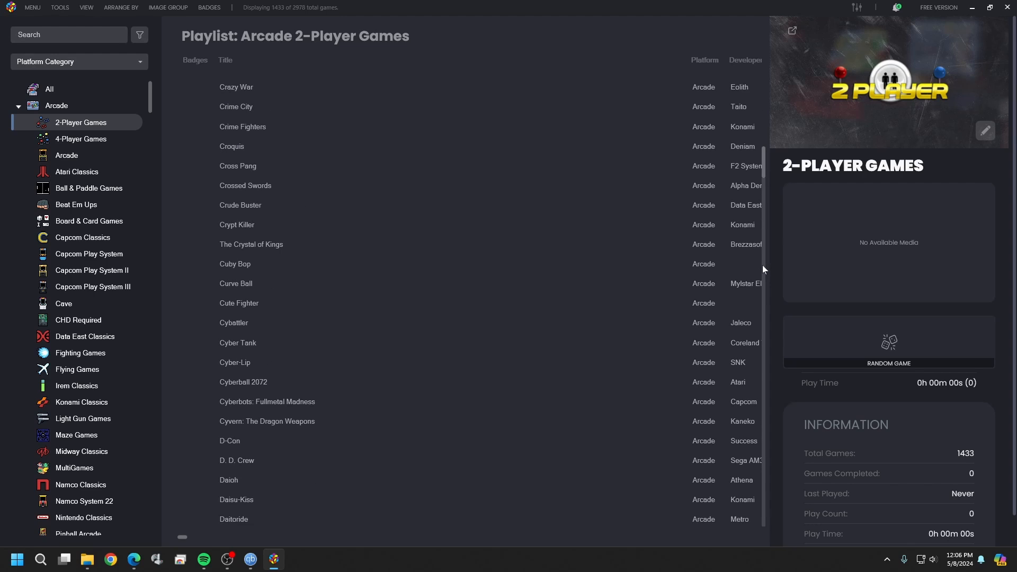
{"action": "left_click", "coordinate": [764, 269]}
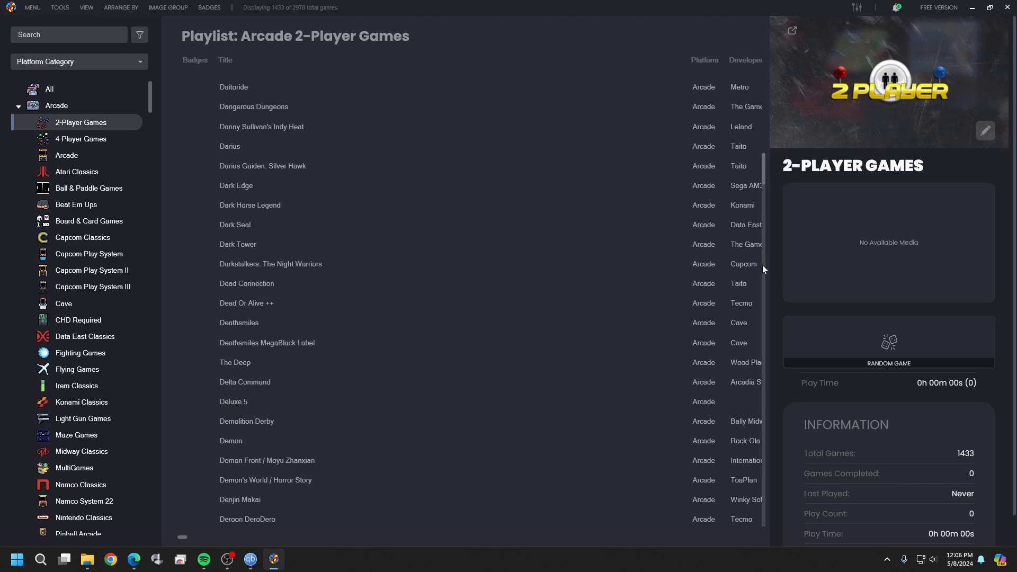
{"action": "left_click", "coordinate": [764, 270]}
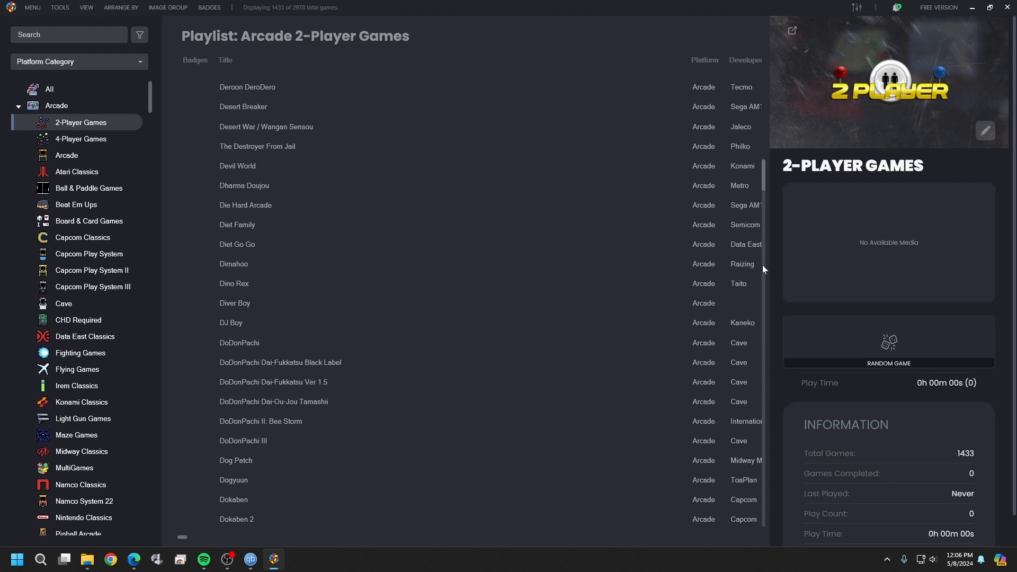
{"action": "left_click", "coordinate": [764, 269]}
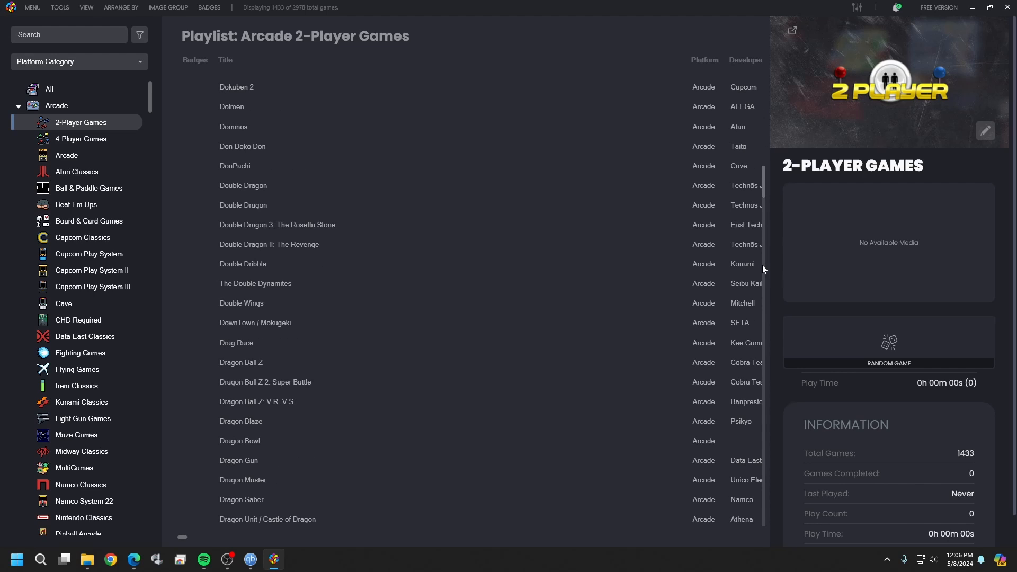
Check the details and the available play versions of Double Dragon 3: The Rosetta Stone
{"action": "left_click", "coordinate": [290, 223]}
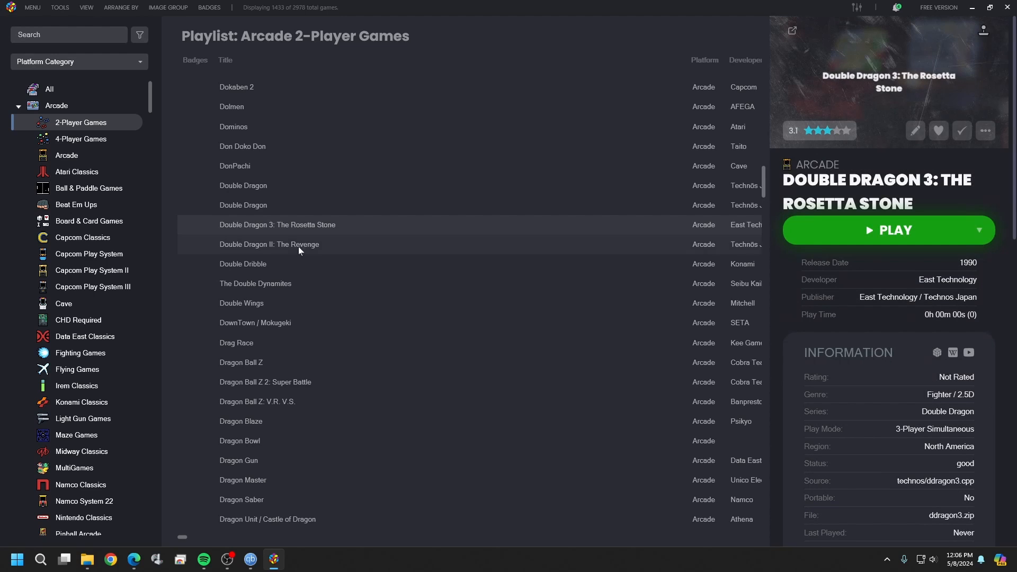
{"action": "scroll", "coordinate": [868, 449], "scroll_direction": "down", "scroll_amount": 1}
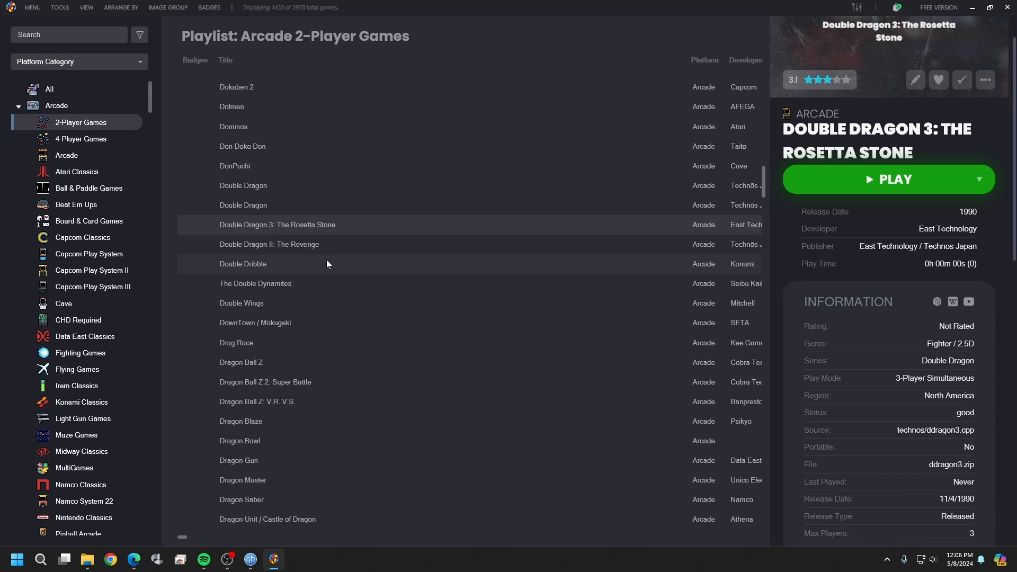
{"action": "right_click", "coordinate": [333, 226]}
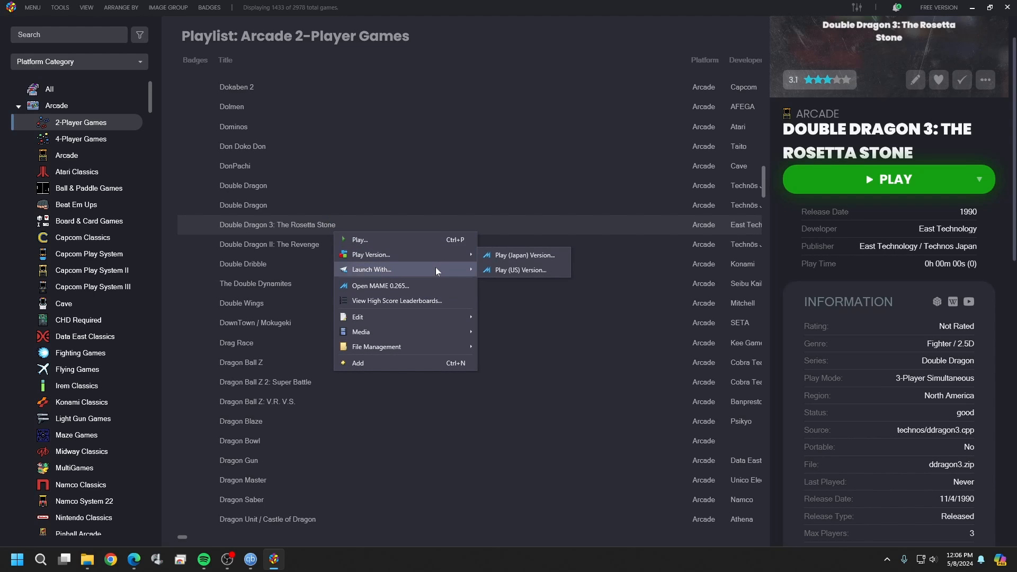
{"action": "mouse_move", "coordinate": [419, 335]}
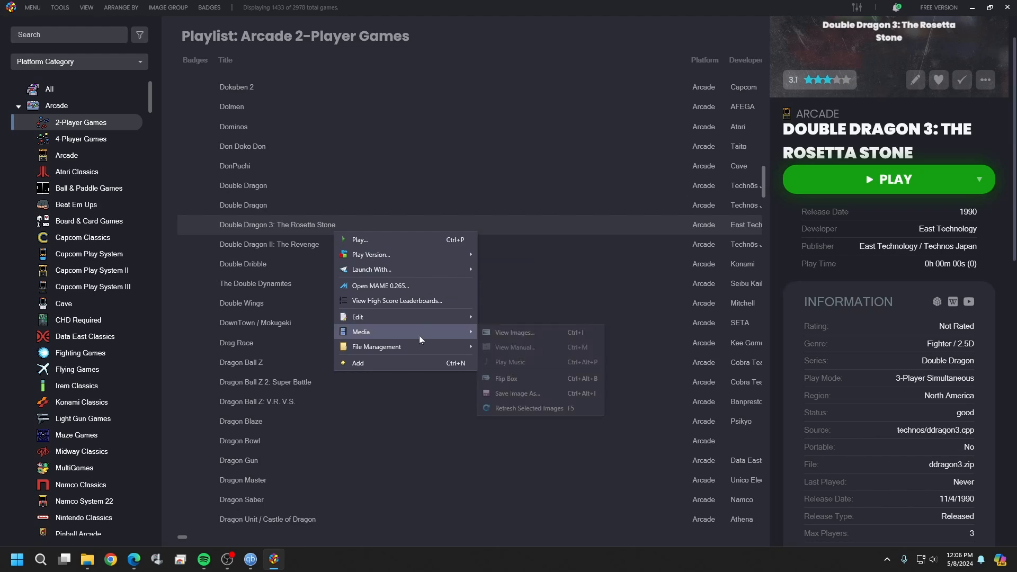
{"action": "mouse_move", "coordinate": [413, 252]}
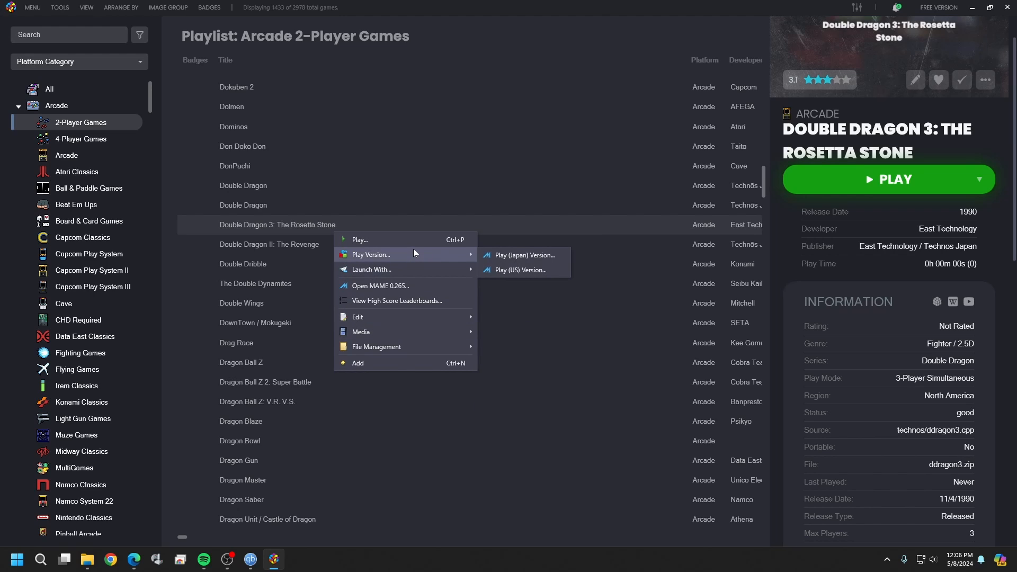
Make the Japan version the default in the Additional Apps of Double Dragon 3: The Rosetta Stone and save the game
{"action": "mouse_move", "coordinate": [403, 313]}
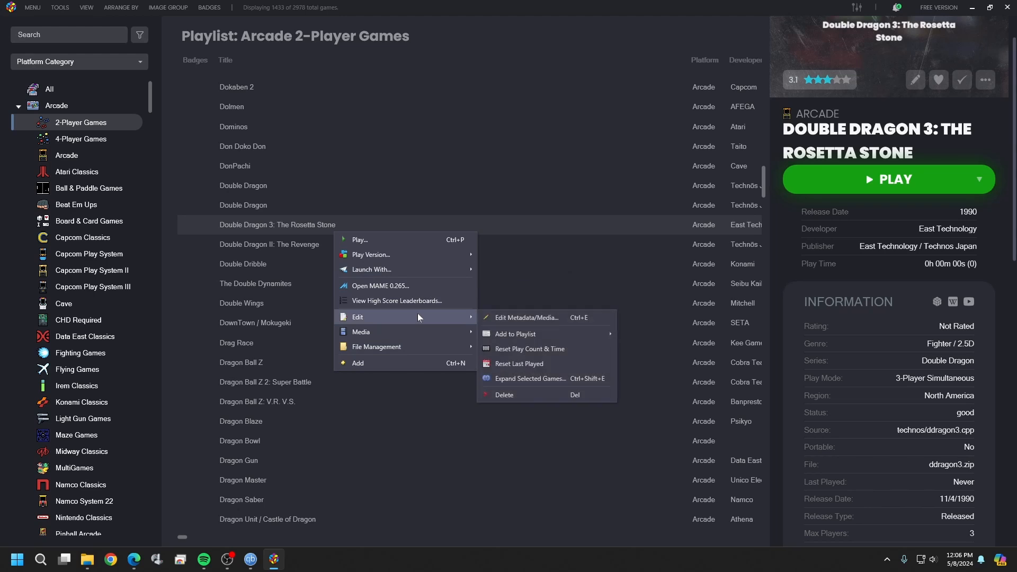
{"action": "left_click", "coordinate": [527, 320]}
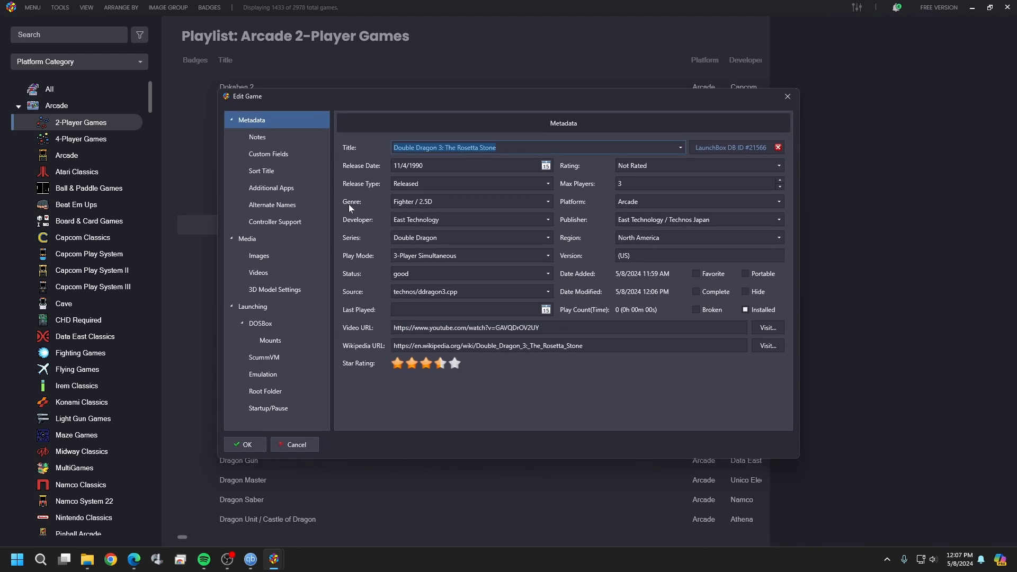
{"action": "left_click", "coordinate": [303, 189]}
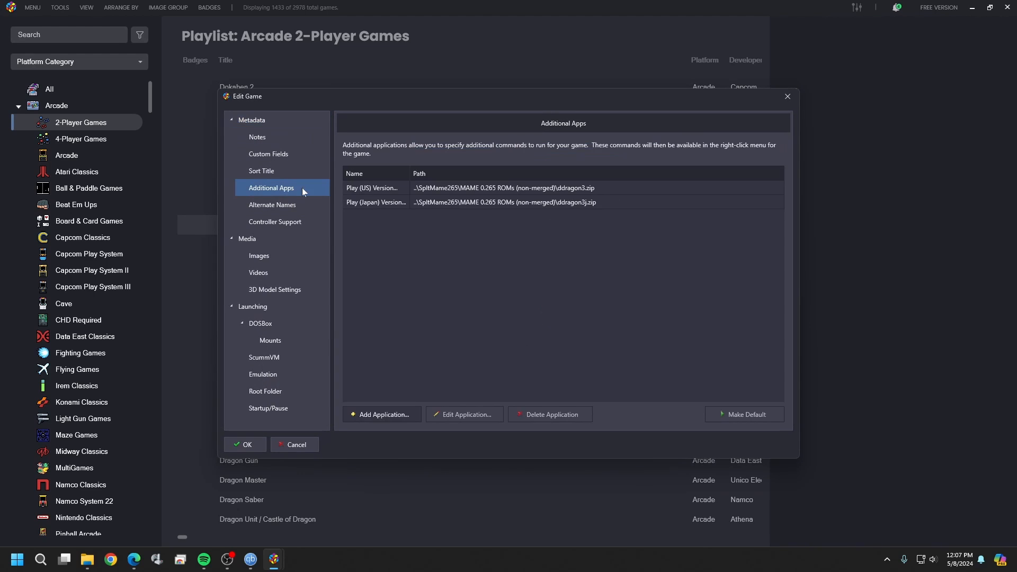
{"action": "left_click", "coordinate": [371, 205]}
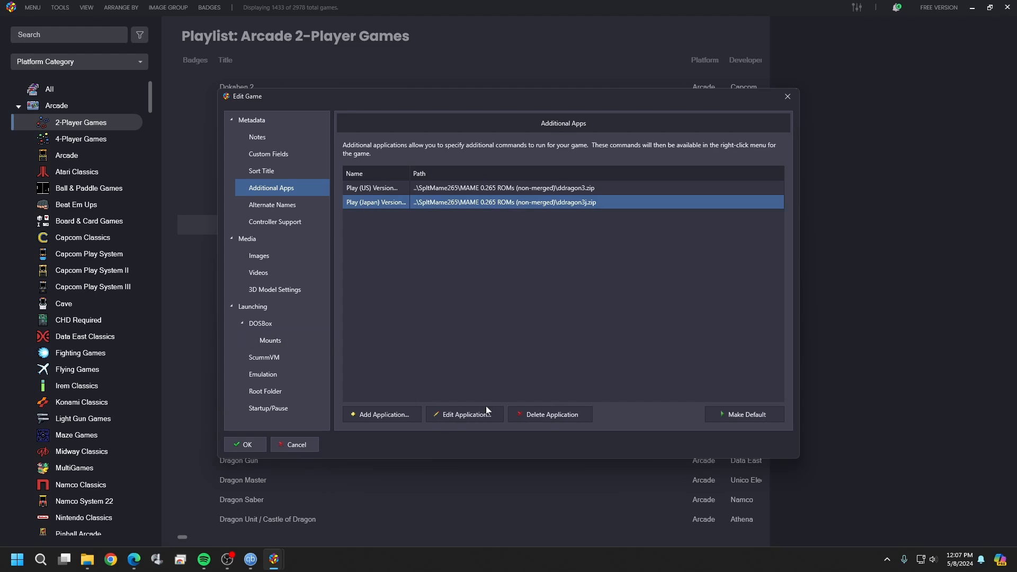
{"action": "left_click", "coordinate": [732, 418]}
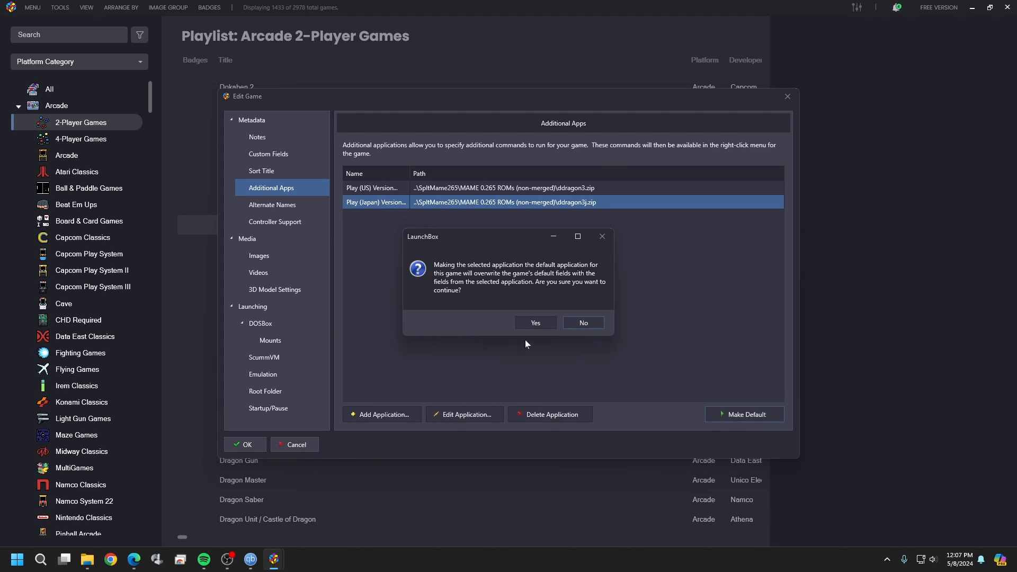
{"action": "left_click", "coordinate": [547, 323]}
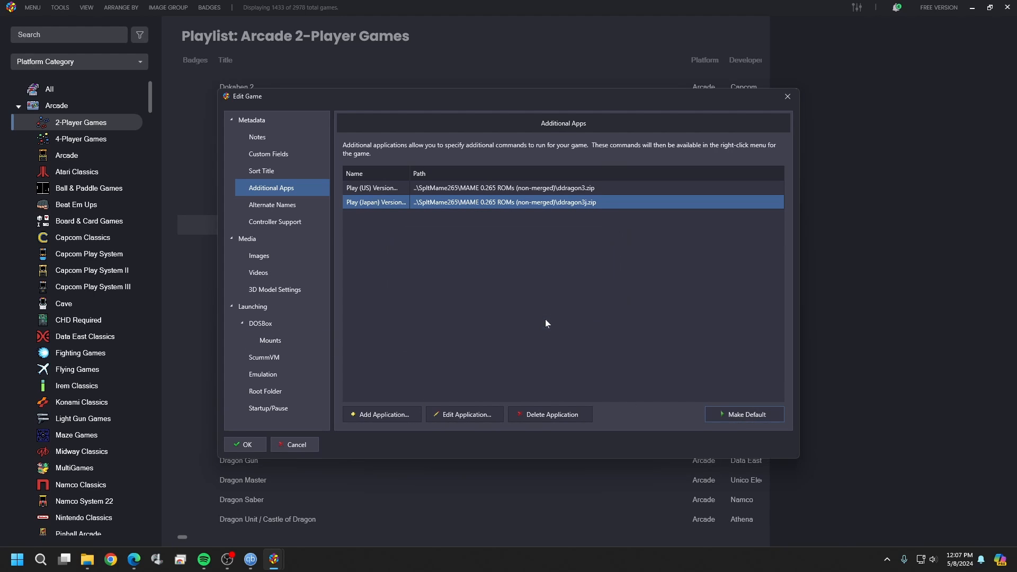
{"action": "left_click", "coordinate": [246, 445]}
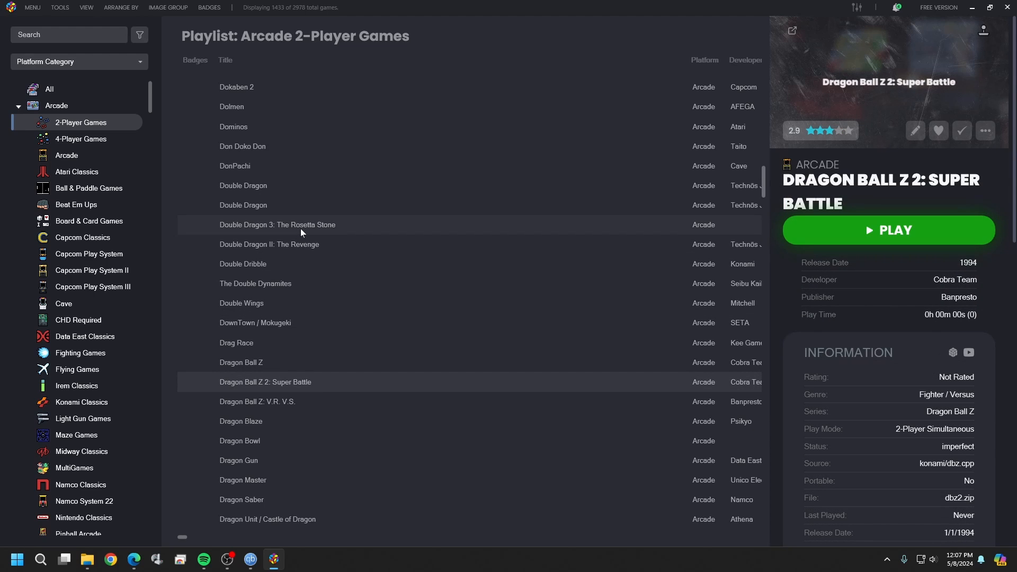
Mute the system audio and launch Double Dragon 3: The Rosetta Stone
{"action": "key", "text": "XF86AudioMute"}
{"action": "left_click", "coordinate": [302, 226]}
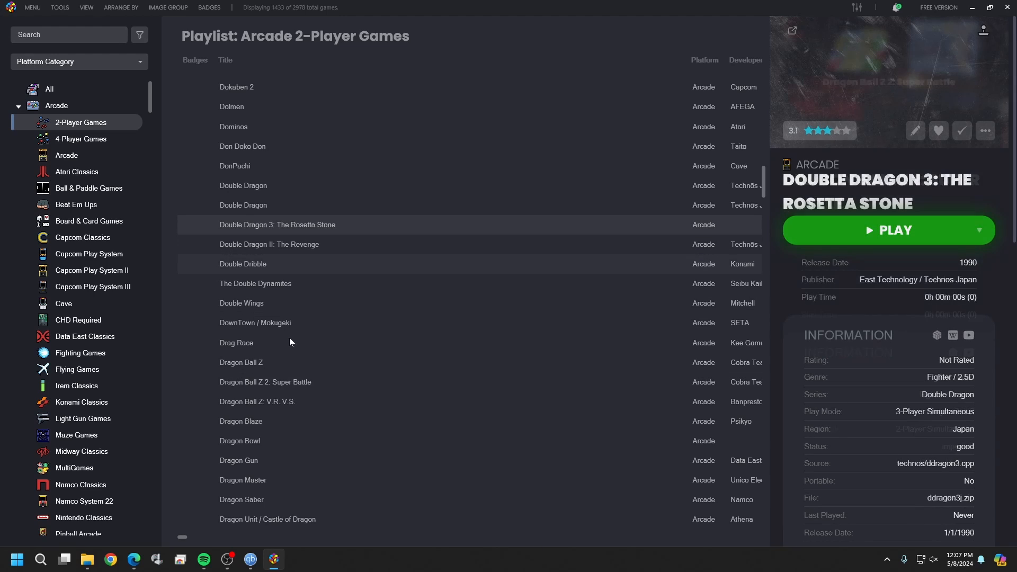
{"action": "double_click", "coordinate": [276, 227]}
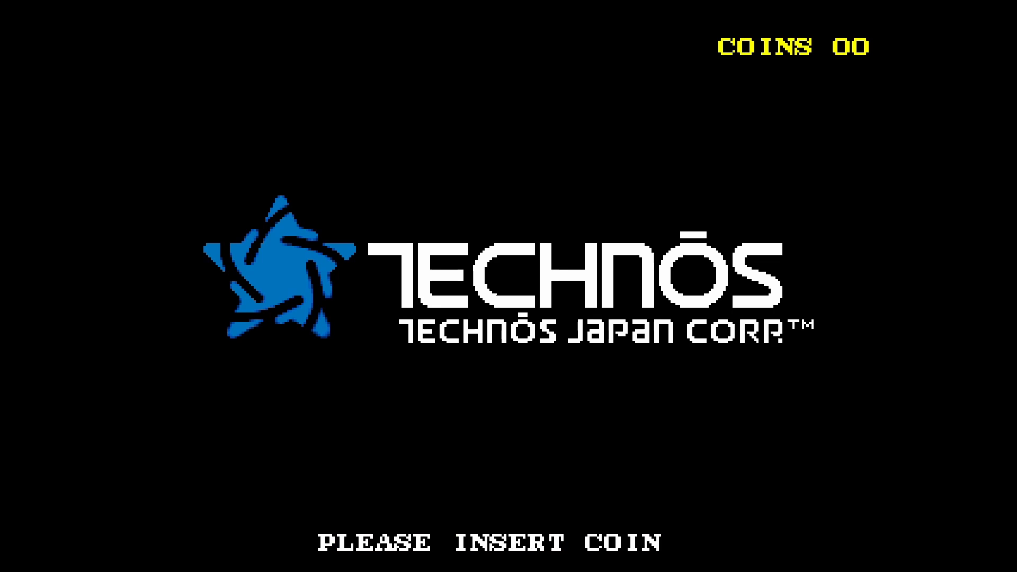
Insert six coins in Double Dragon 3 and start a one-player game
{"action": "key", "text": "5"}
{"action": "key", "text": "5"}
{"action": "key", "text": "5"}
{"action": "key", "text": "5"}
{"action": "key", "text": "5"}
{"action": "key", "text": "5"}
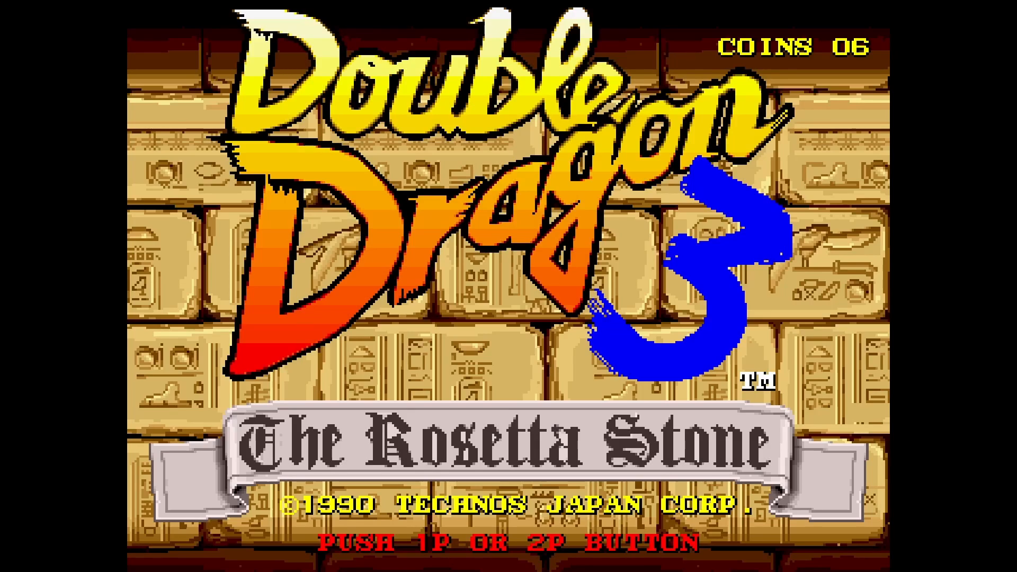
{"action": "key", "text": "1"}
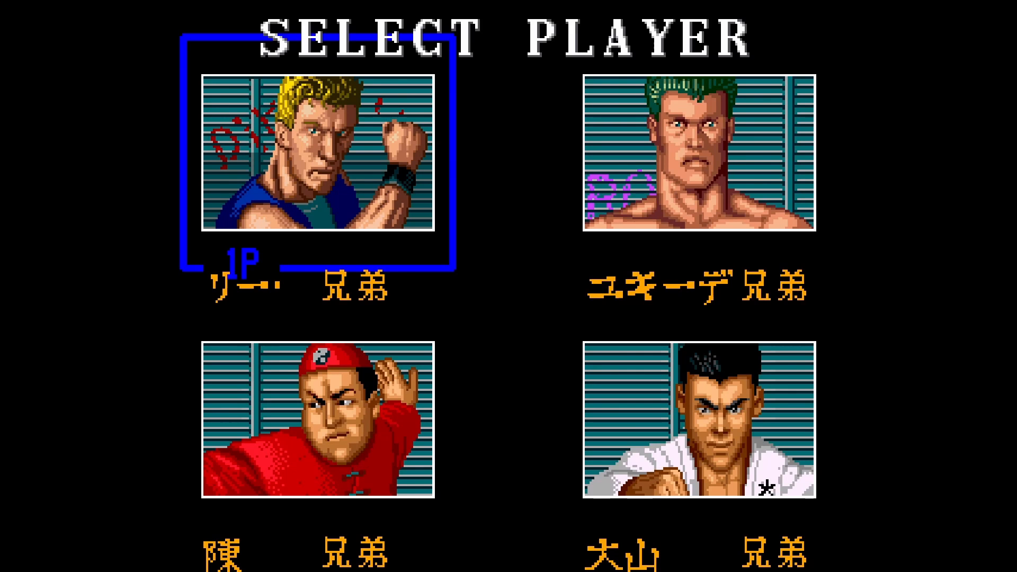
Choose the 大山兄弟 karate fighters on the player selection screen and start the stage
{"action": "key", "text": "Right"}
{"action": "key", "text": "Down"}
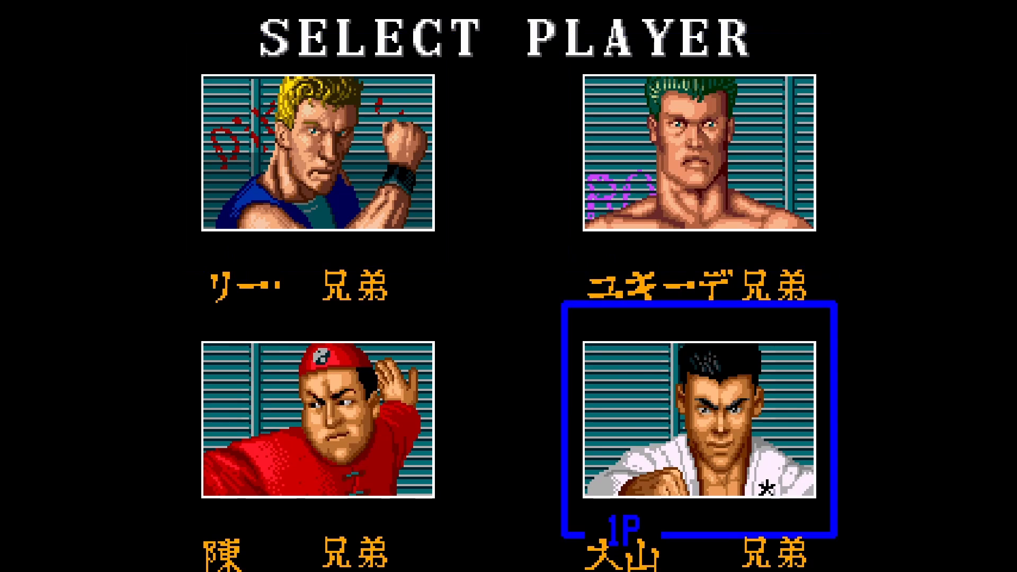
{"action": "key", "text": "Left"}
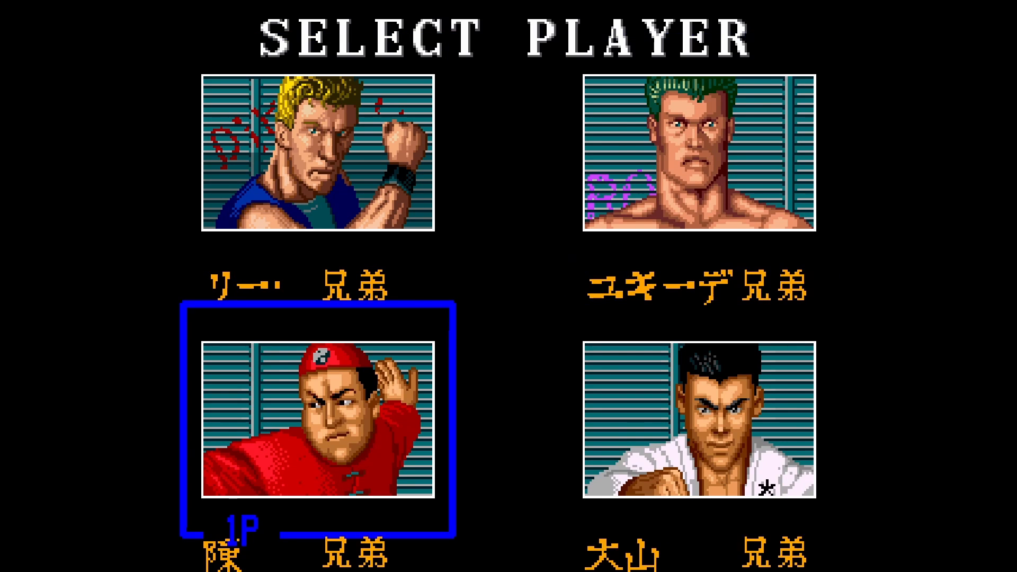
{"action": "key", "text": "Right"}
{"action": "key", "text": "Return"}
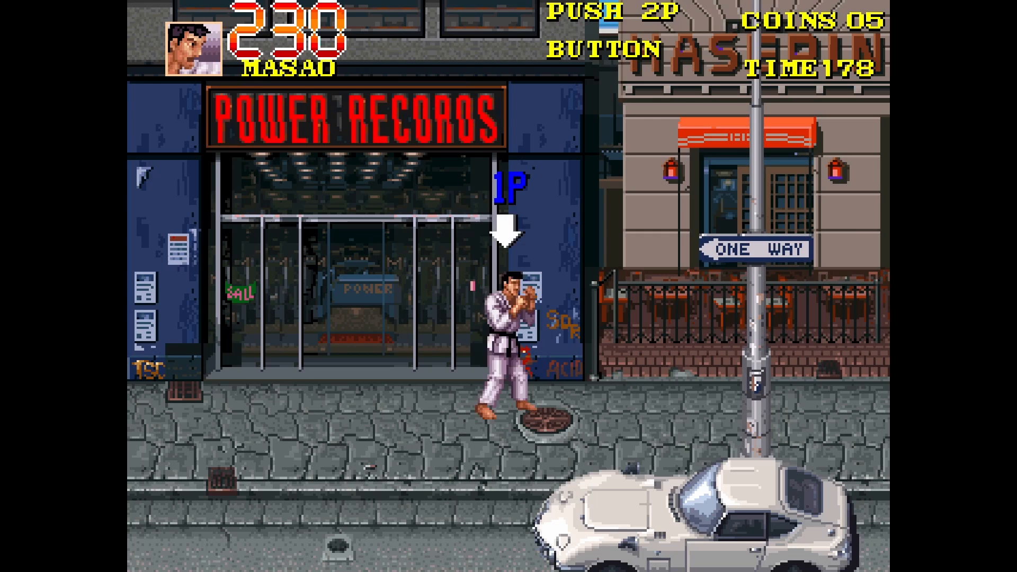
Walk the karate fighter around the street by the record shop to test the game controls
{"action": "key", "text": "Left"}
{"action": "key", "text": "Up"}
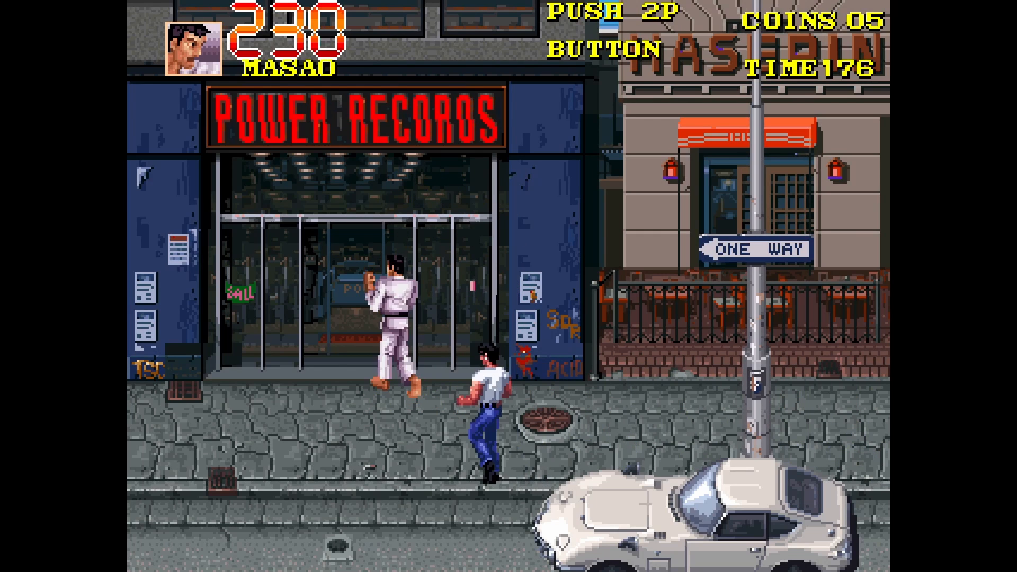
{"action": "key", "text": "Down"}
{"action": "key", "text": "Right"}
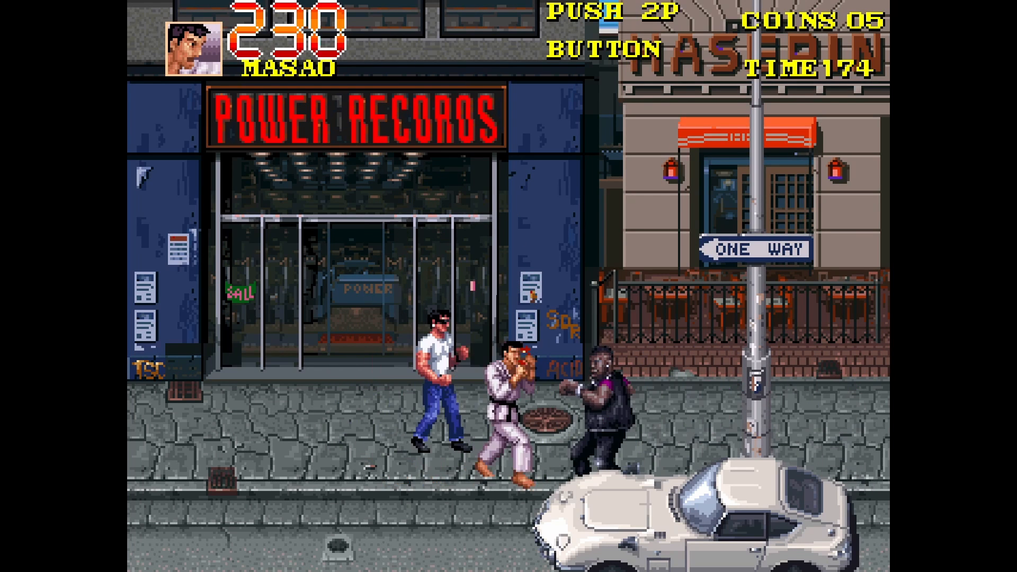
{"action": "key", "text": "Left"}
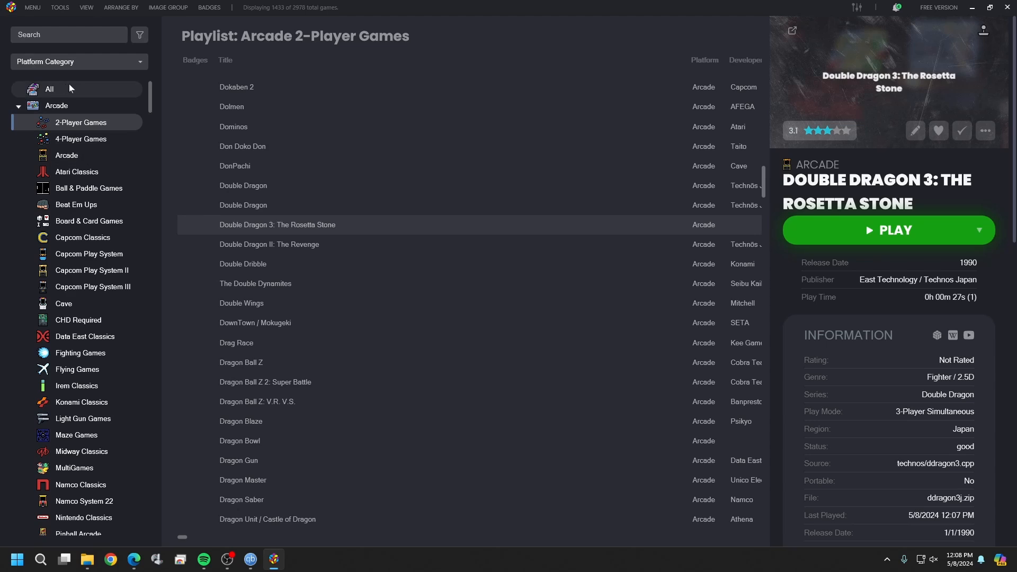
Select every game in the Arcade category and start exporting their main ROM files to a new folder
{"action": "left_click", "coordinate": [67, 109]}
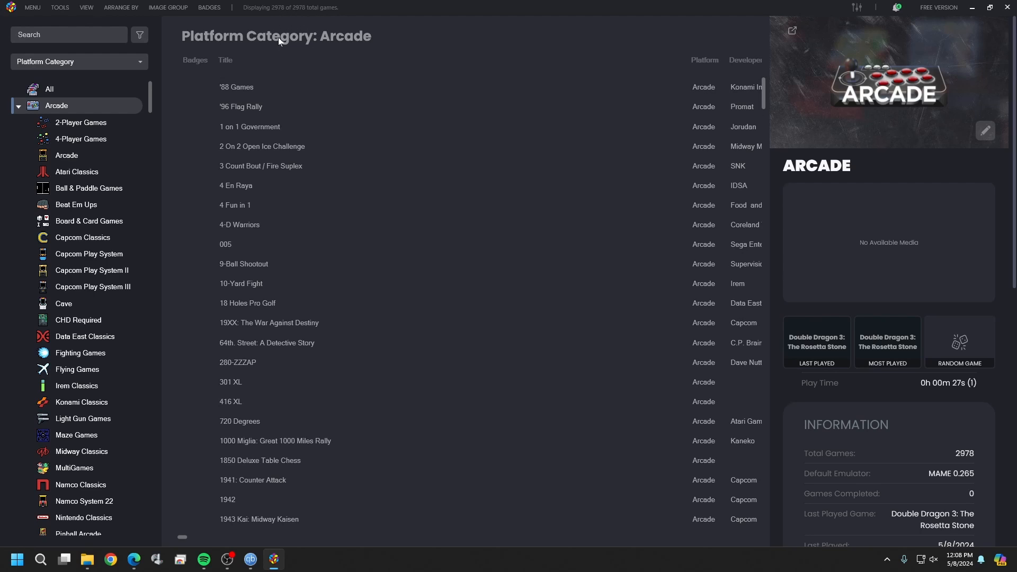
{"action": "left_click", "coordinate": [285, 159]}
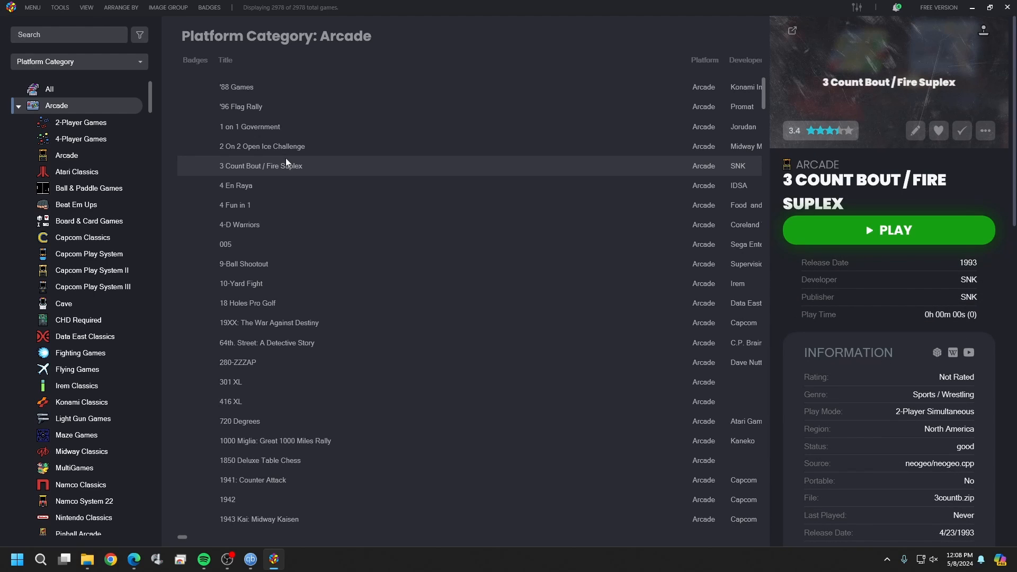
{"action": "key", "text": "ctrl+a"}
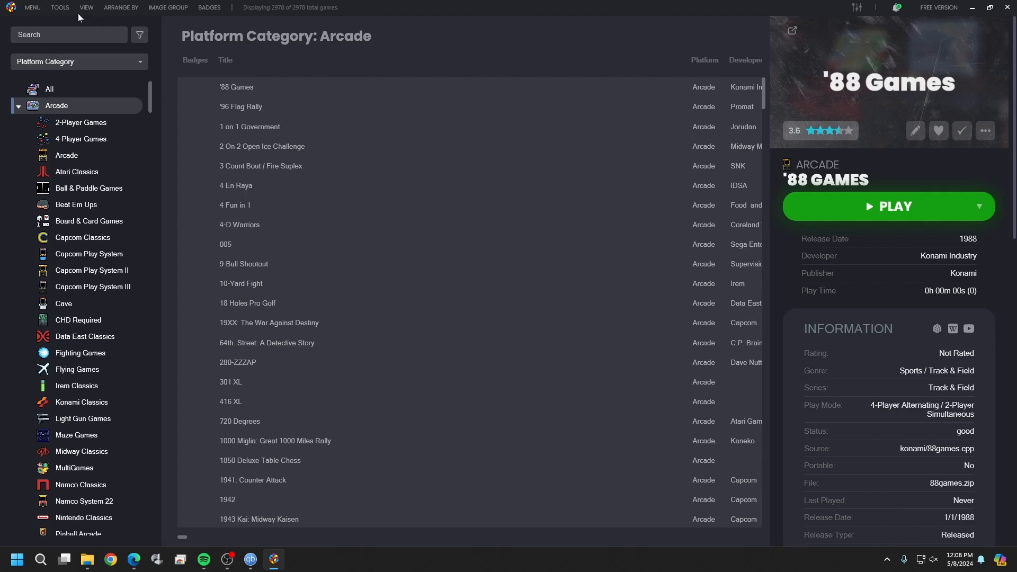
{"action": "left_click", "coordinate": [61, 8]}
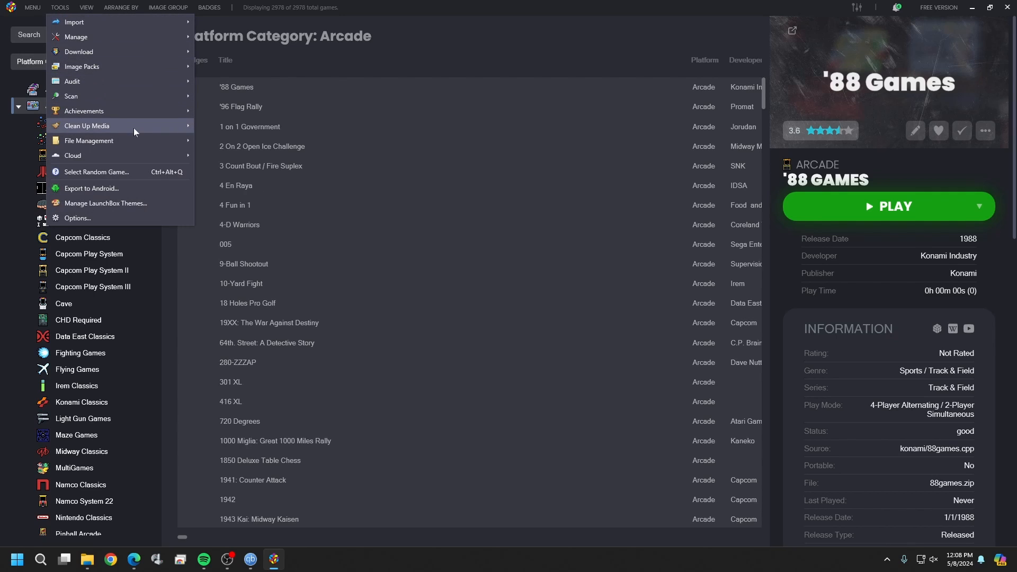
{"action": "mouse_move", "coordinate": [145, 142]}
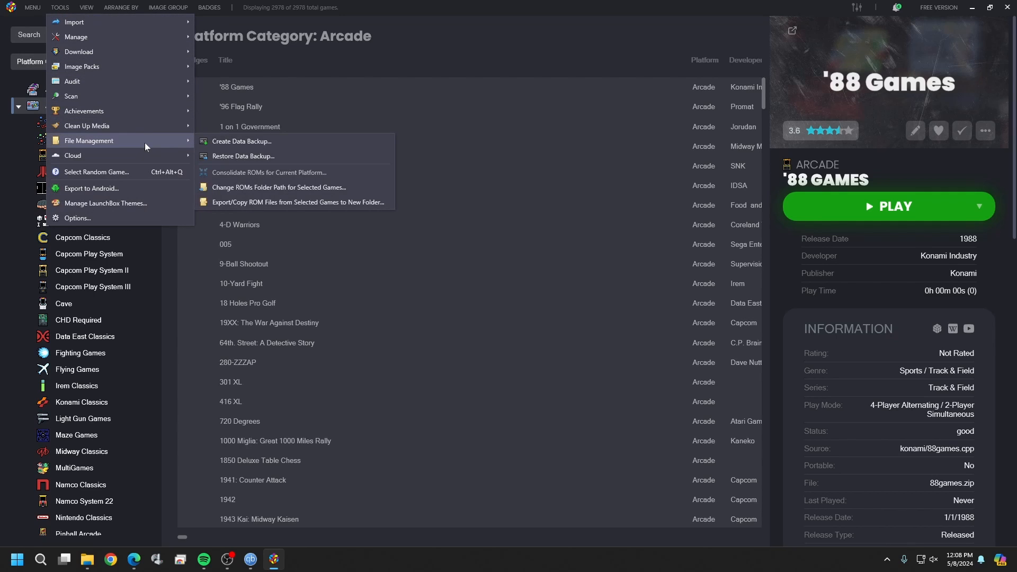
{"action": "left_click", "coordinate": [277, 208]}
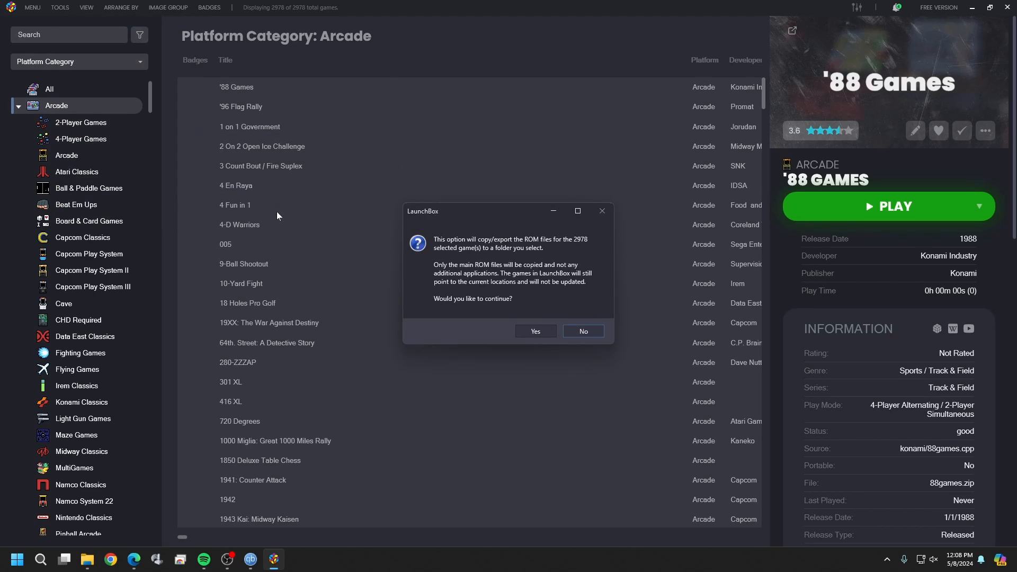
{"action": "left_click", "coordinate": [529, 332]}
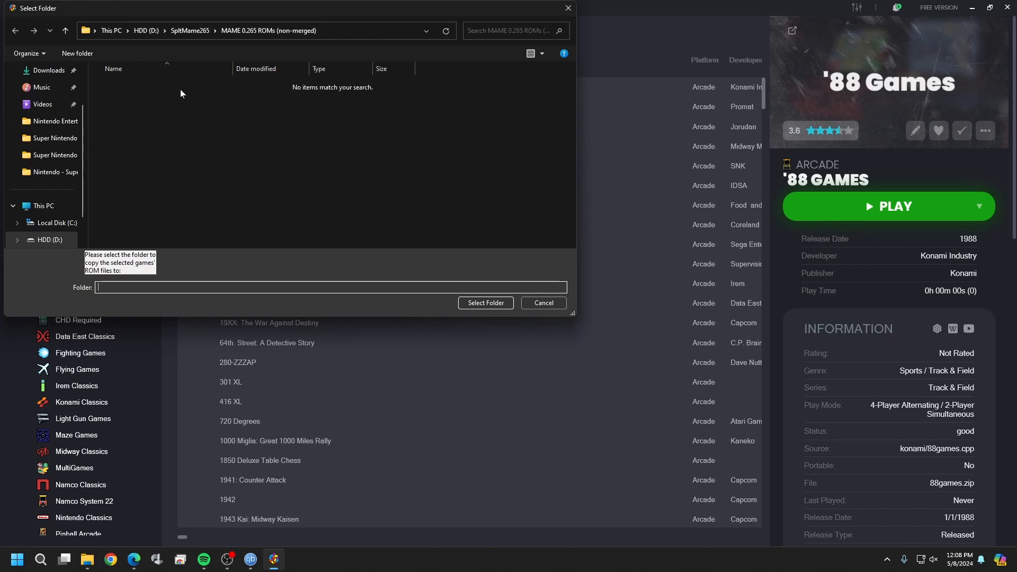
Copy the selected games' ROM files into D:\LaunchBox\Emulators\MAME 0.265\roms
{"action": "left_click", "coordinate": [145, 37]}
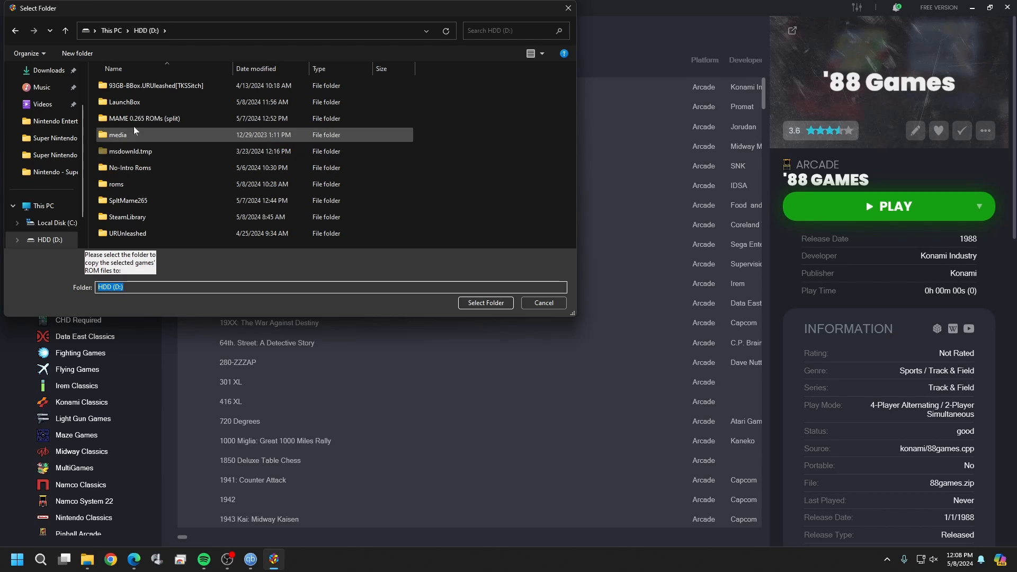
{"action": "double_click", "coordinate": [135, 101]}
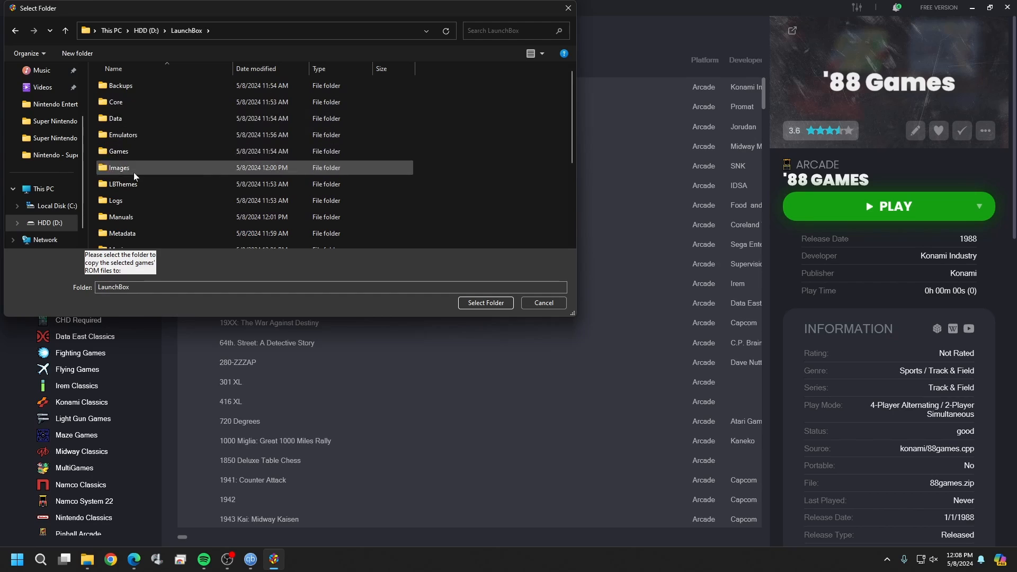
{"action": "double_click", "coordinate": [142, 139]}
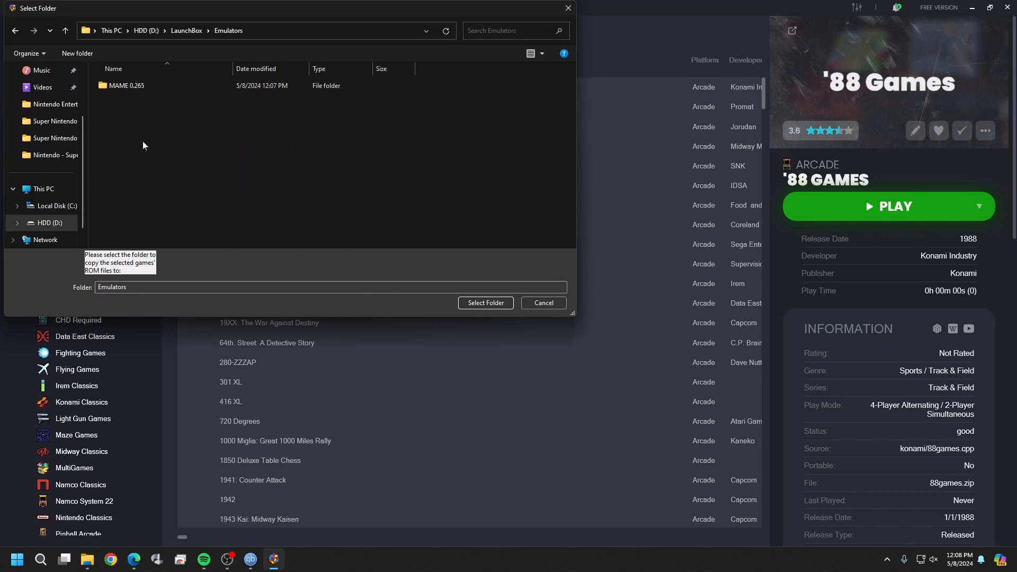
{"action": "double_click", "coordinate": [141, 86]}
{"action": "scroll", "coordinate": [164, 151], "scroll_direction": "down", "scroll_amount": 1}
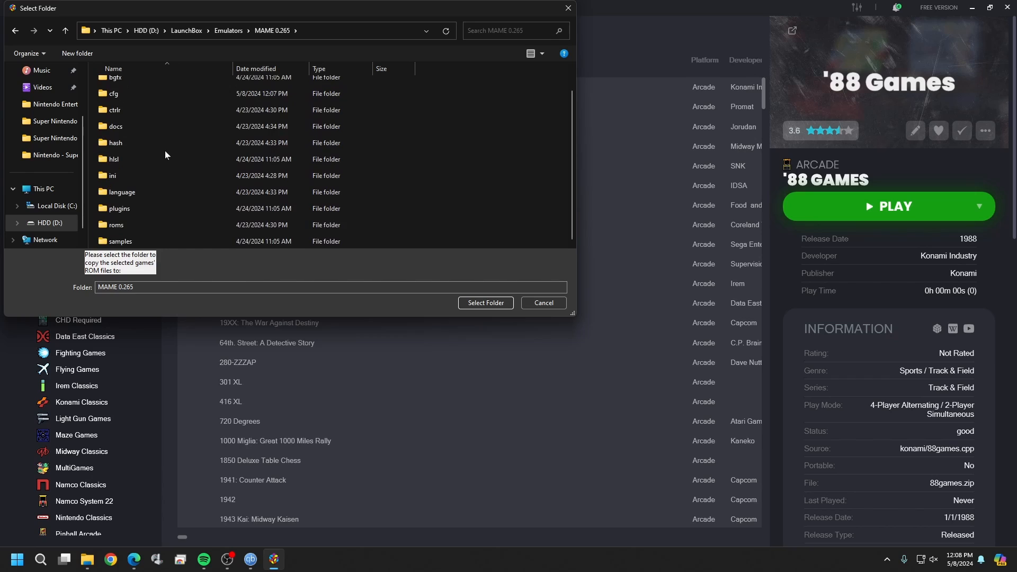
{"action": "double_click", "coordinate": [150, 223]}
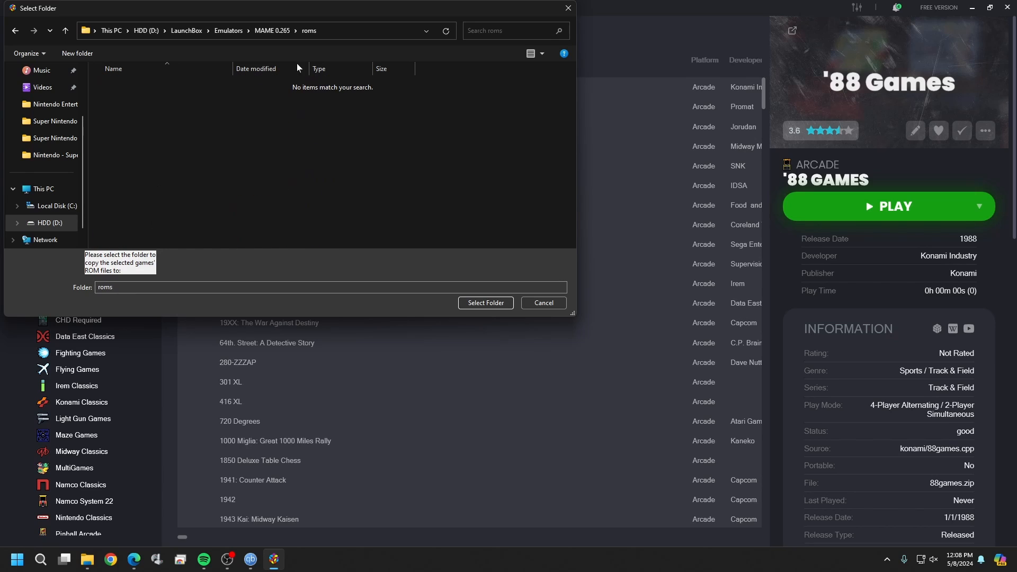
{"action": "left_click", "coordinate": [485, 303]}
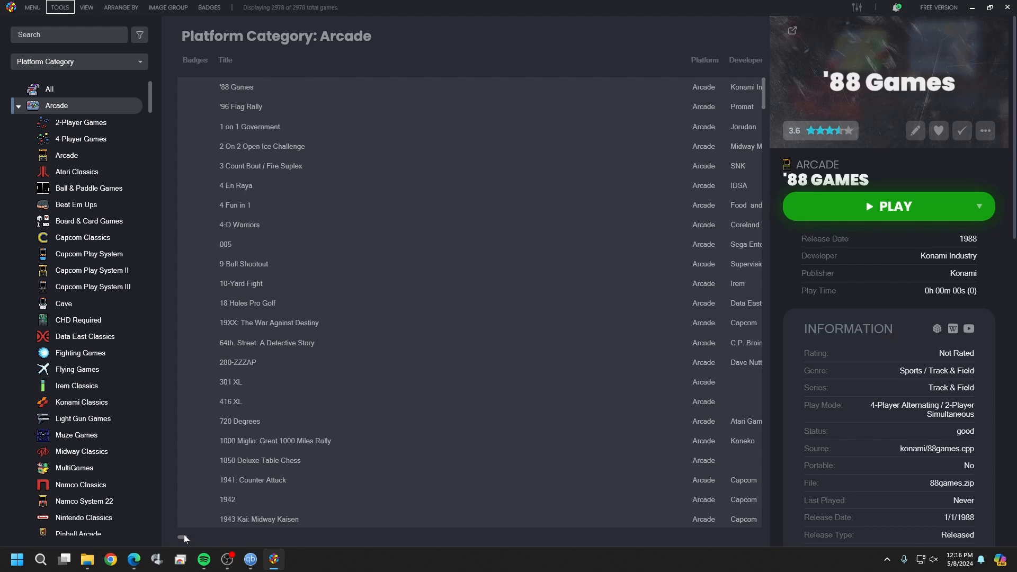
Change the ROMs folder path of all selected Arcade games to D:\LaunchBox\Emulators\MAME 0.265\roms, including games whose files are missing there
{"action": "left_click_drag", "start_coordinate": [183, 539], "coordinate": [770, 513]}
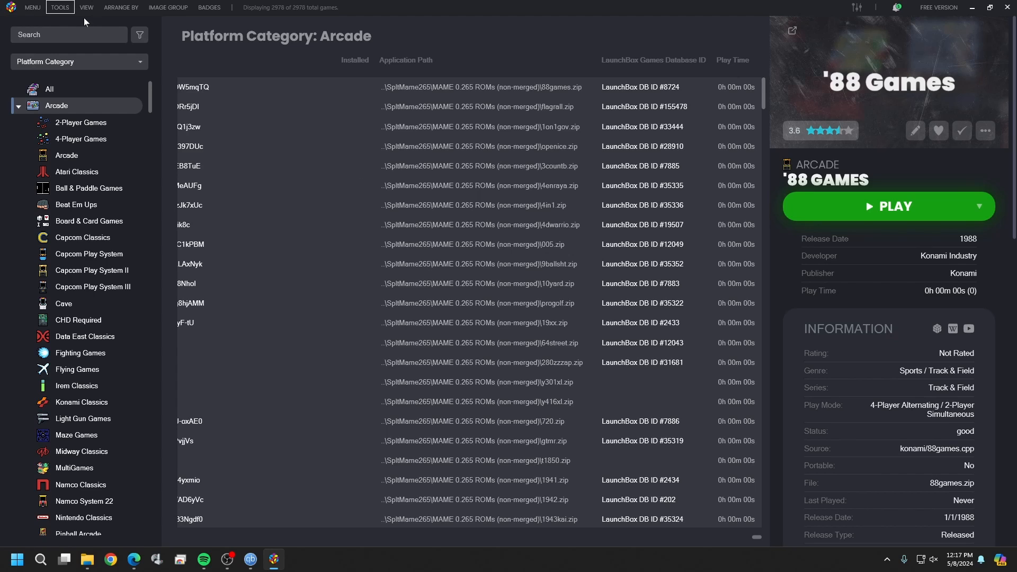
{"action": "left_click", "coordinate": [60, 9]}
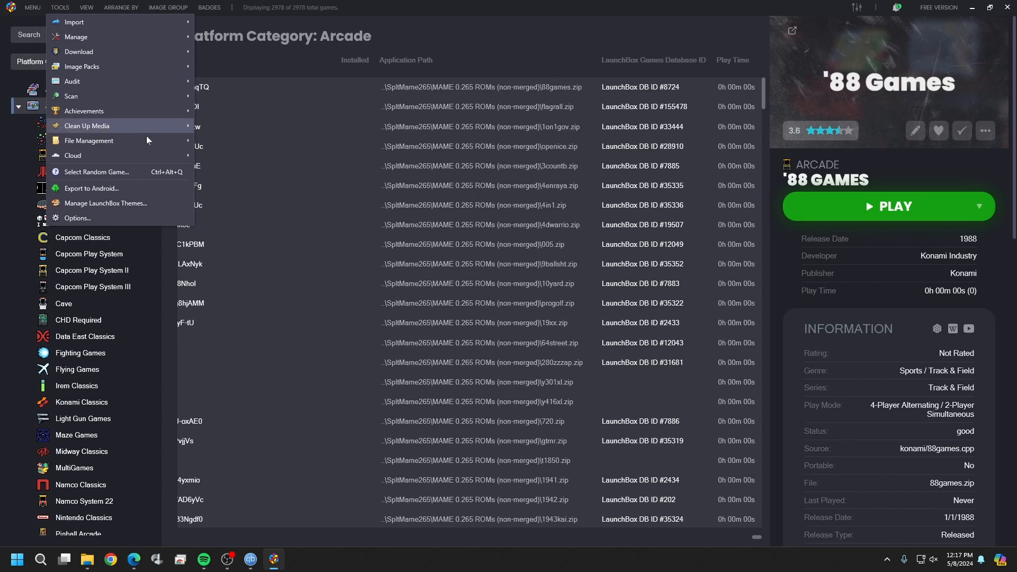
{"action": "mouse_move", "coordinate": [168, 142]}
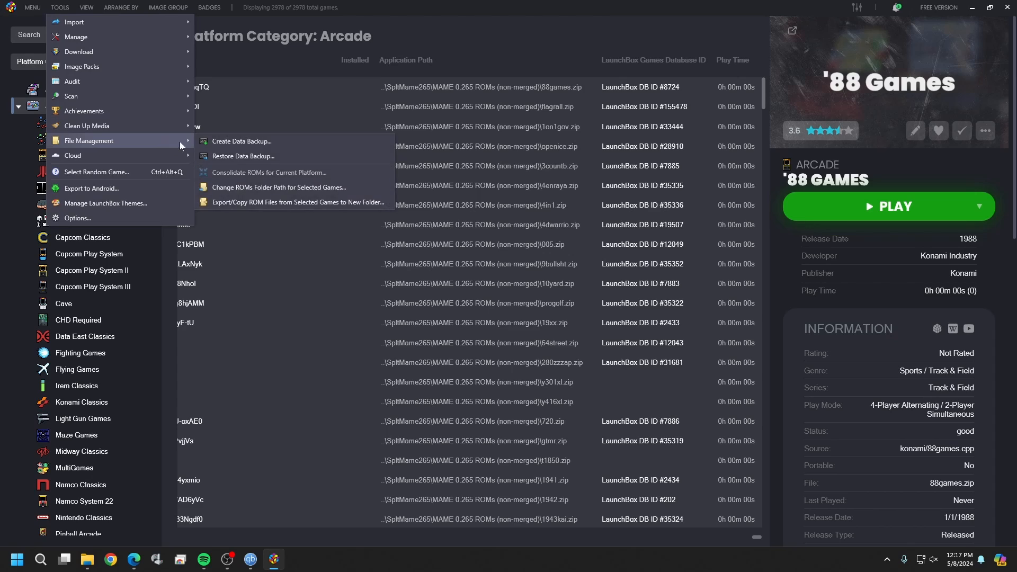
{"action": "left_click", "coordinate": [269, 189]}
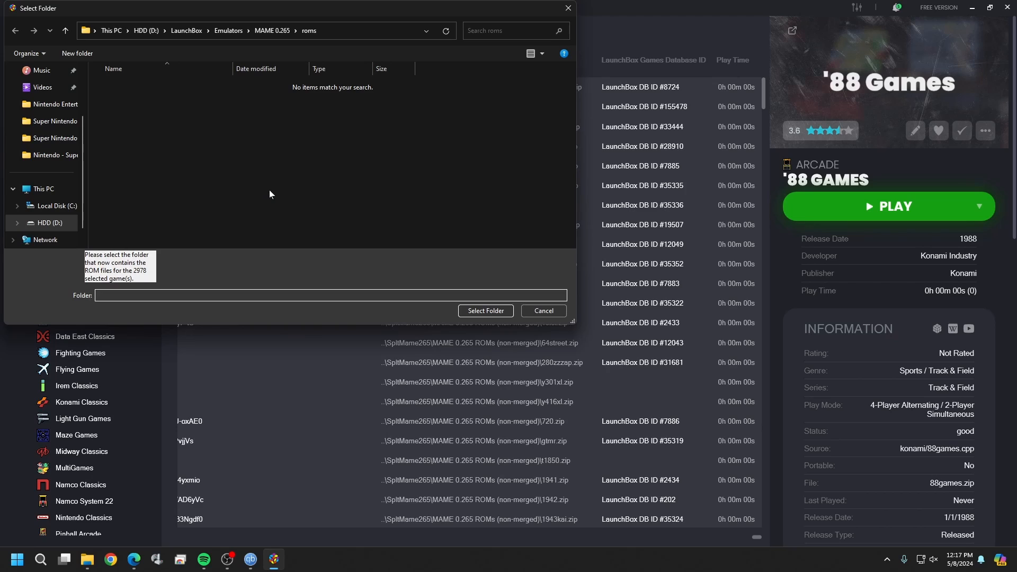
{"action": "left_click", "coordinate": [180, 30]}
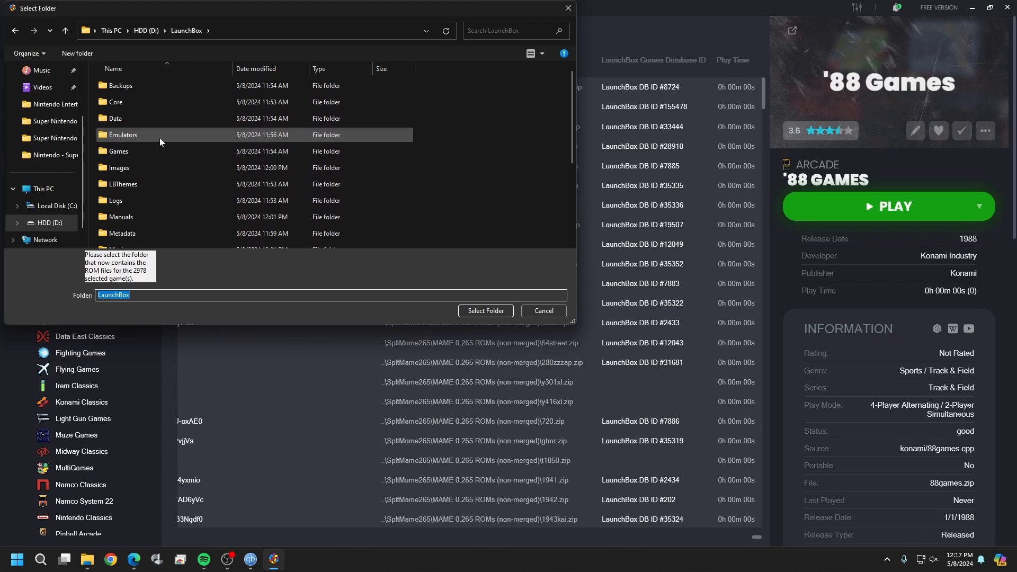
{"action": "double_click", "coordinate": [160, 138]}
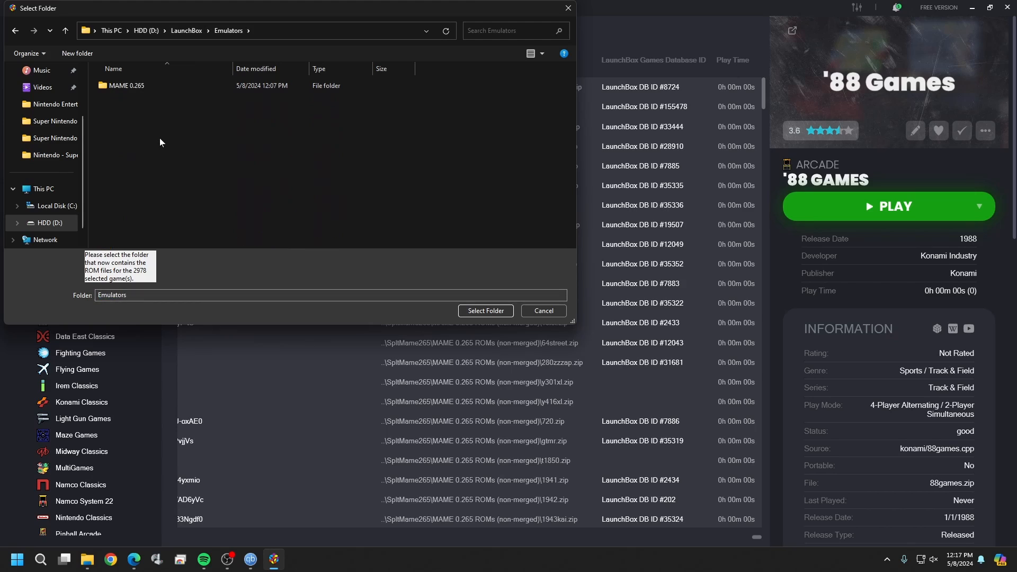
{"action": "double_click", "coordinate": [133, 86]}
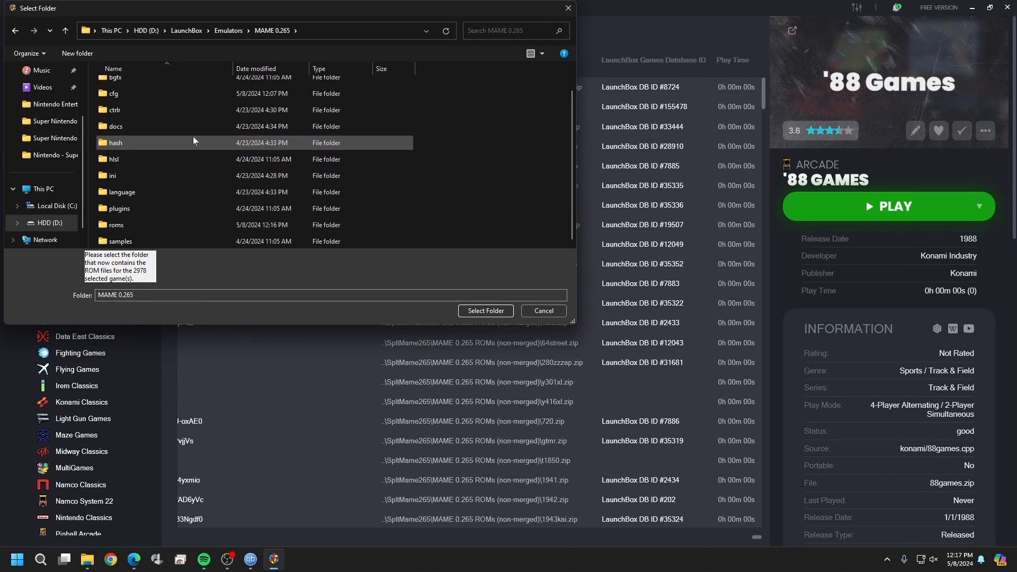
{"action": "left_click", "coordinate": [138, 231]}
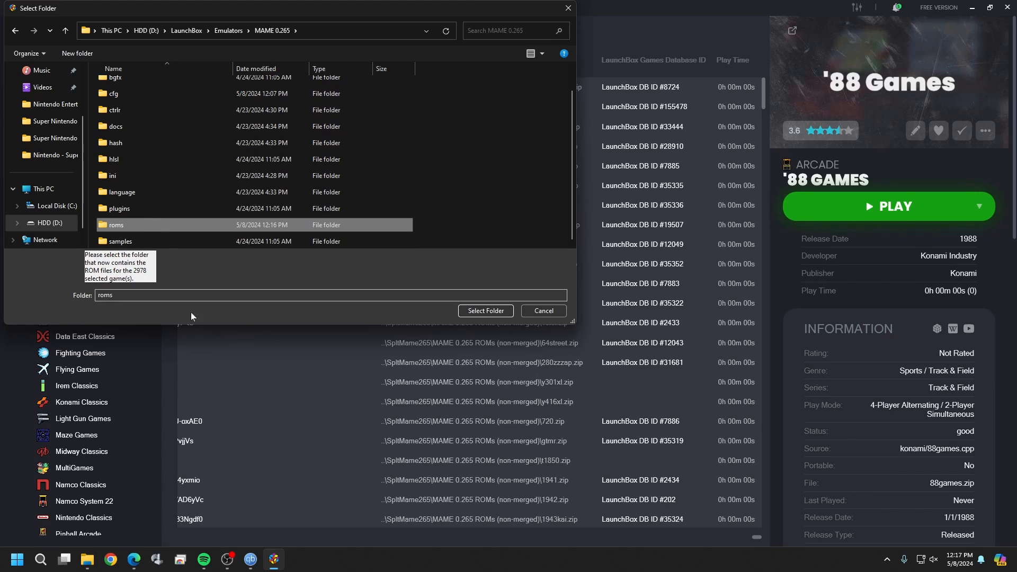
{"action": "left_click", "coordinate": [485, 312]}
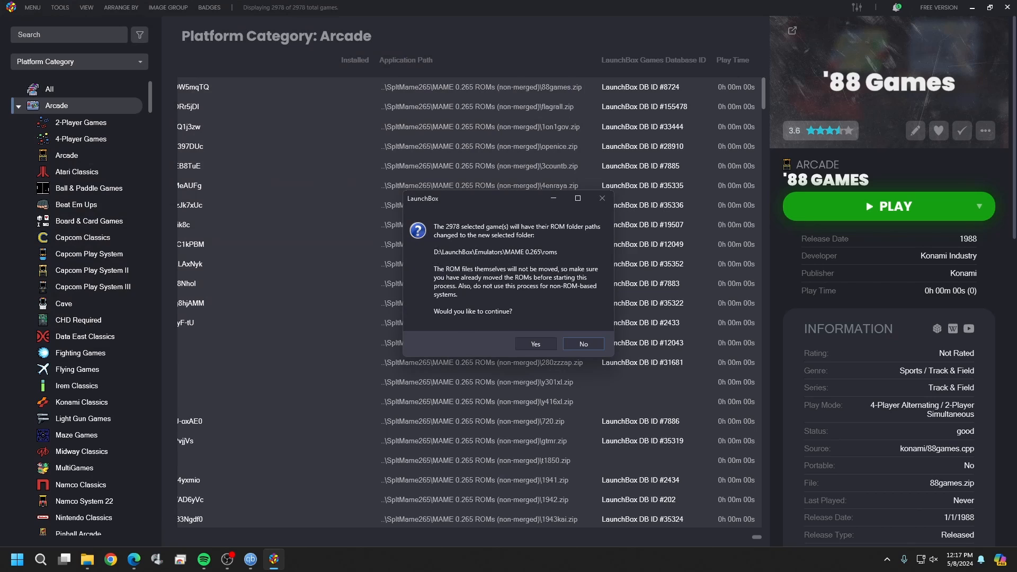
{"action": "left_click", "coordinate": [539, 345]}
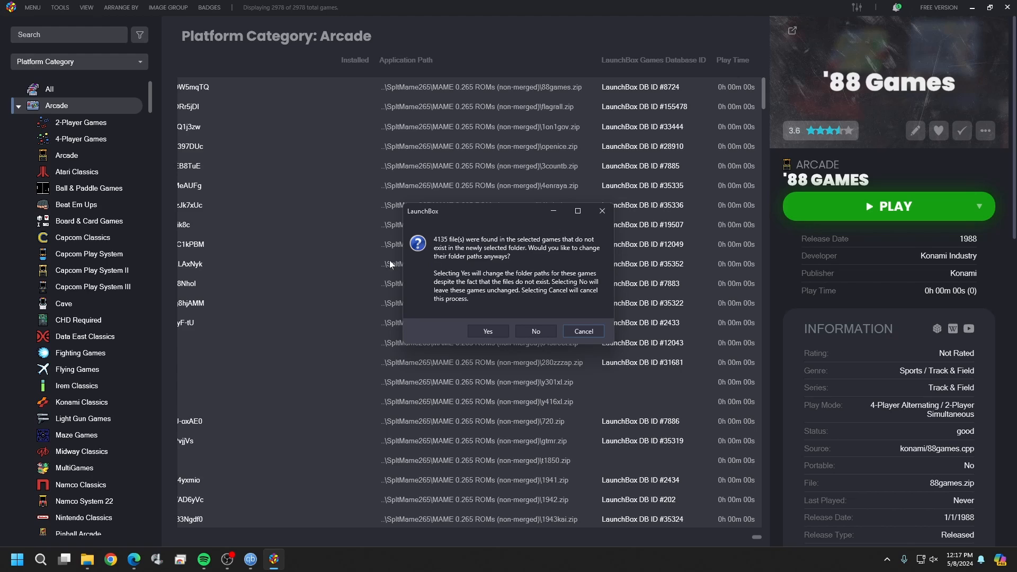
{"action": "left_click", "coordinate": [488, 331]}
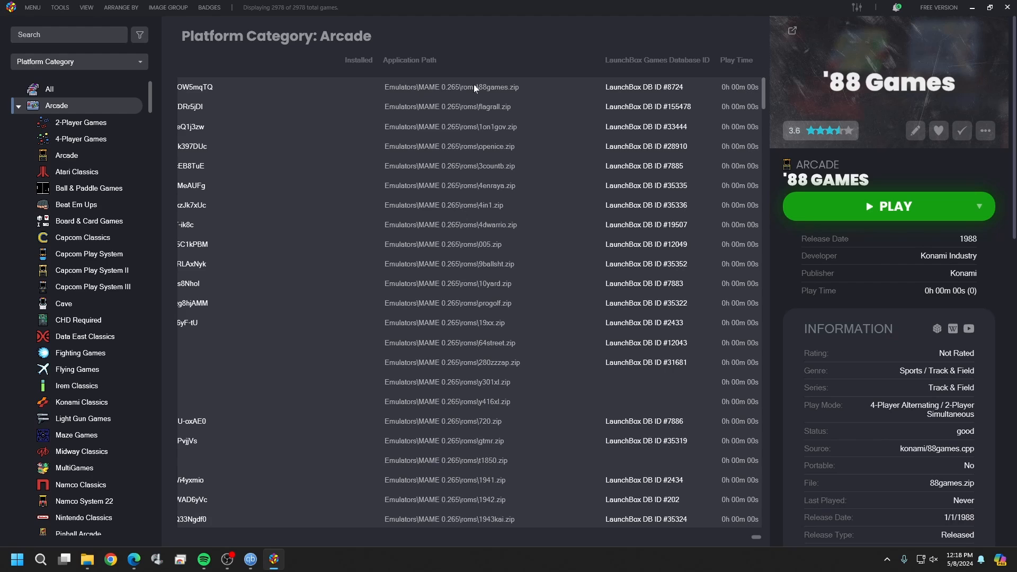
{"action": "left_click", "coordinate": [346, 223]}
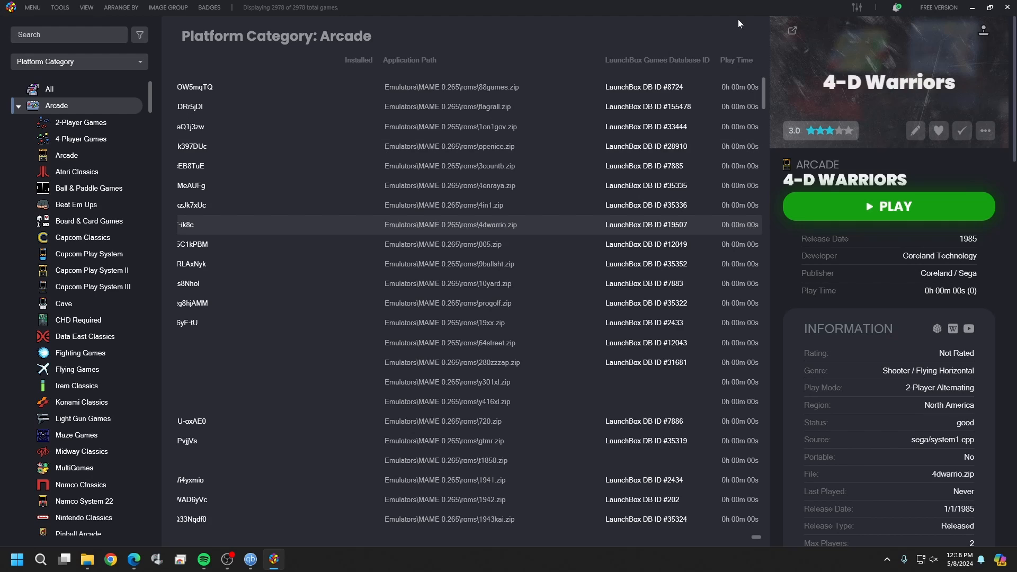
Minimize LaunchBox, switch to File Explorer and open the SpltMame265 folder on the D: drive
{"action": "left_click", "coordinate": [973, 7]}
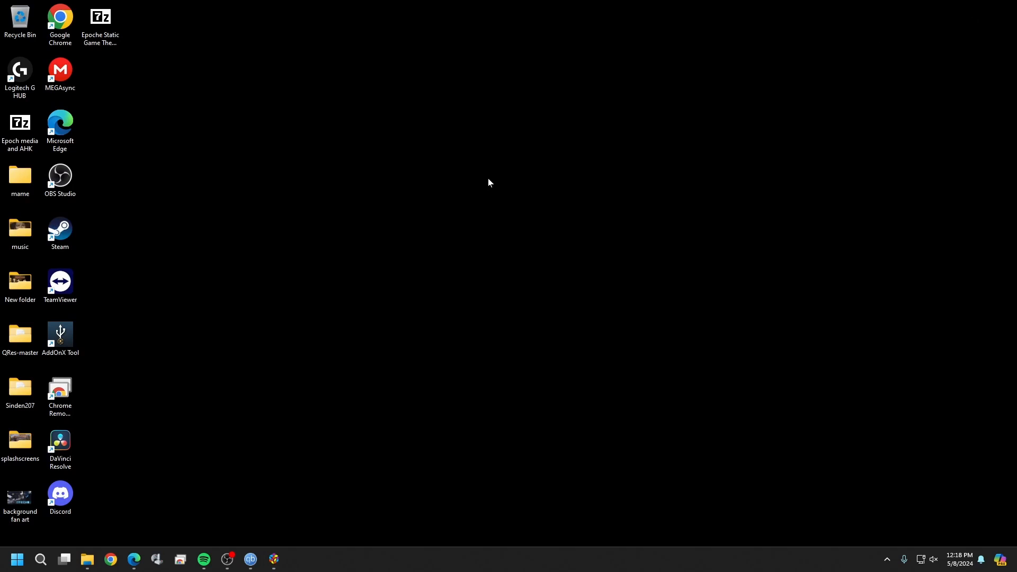
{"action": "mouse_move", "coordinate": [87, 559]}
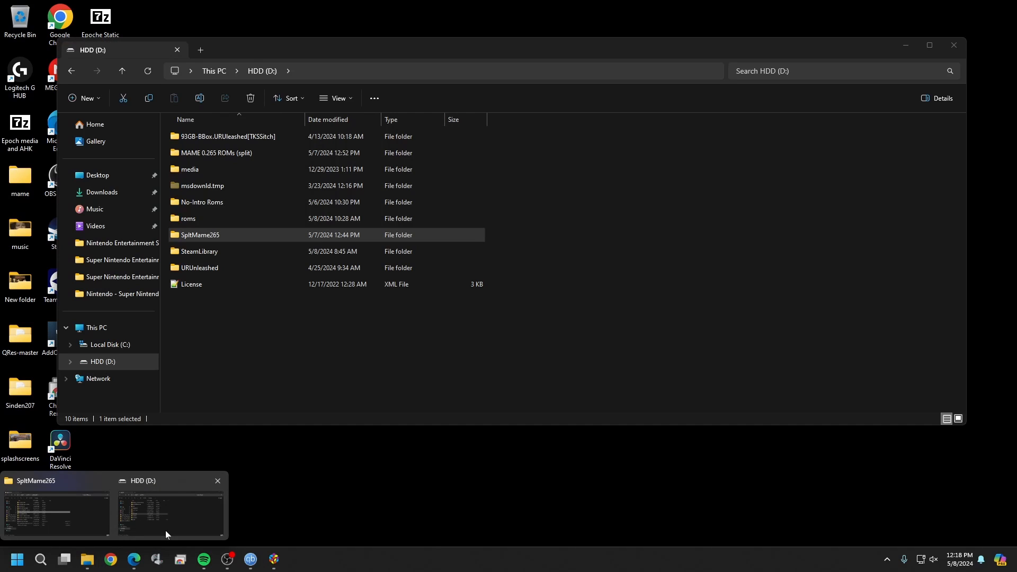
{"action": "left_click", "coordinate": [166, 530]}
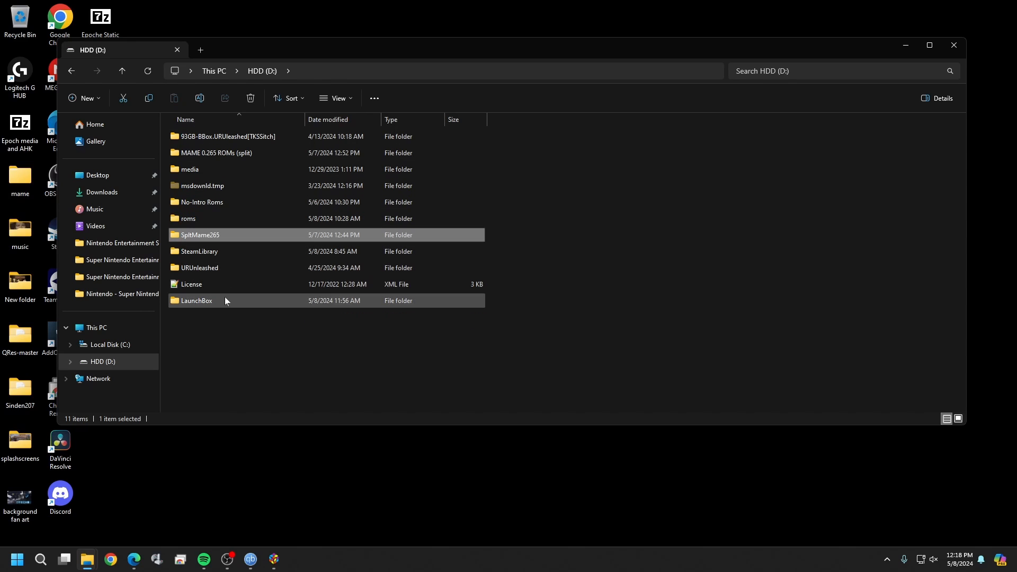
{"action": "double_click", "coordinate": [238, 235]}
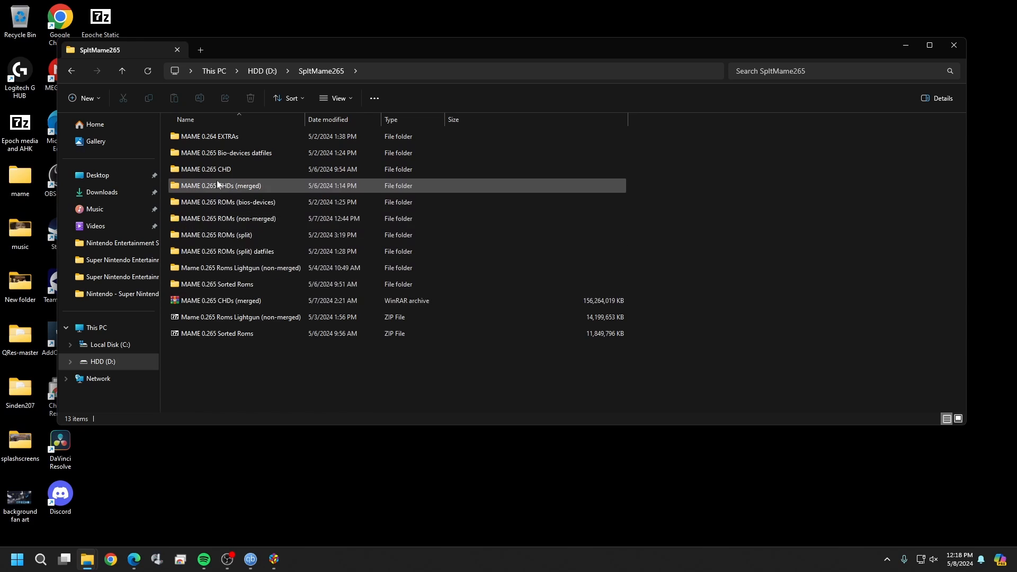
Open D:\LaunchBox\Emulators\MAME 0.265\roms and look through the ROM files copied there
{"action": "left_click", "coordinate": [214, 219]}
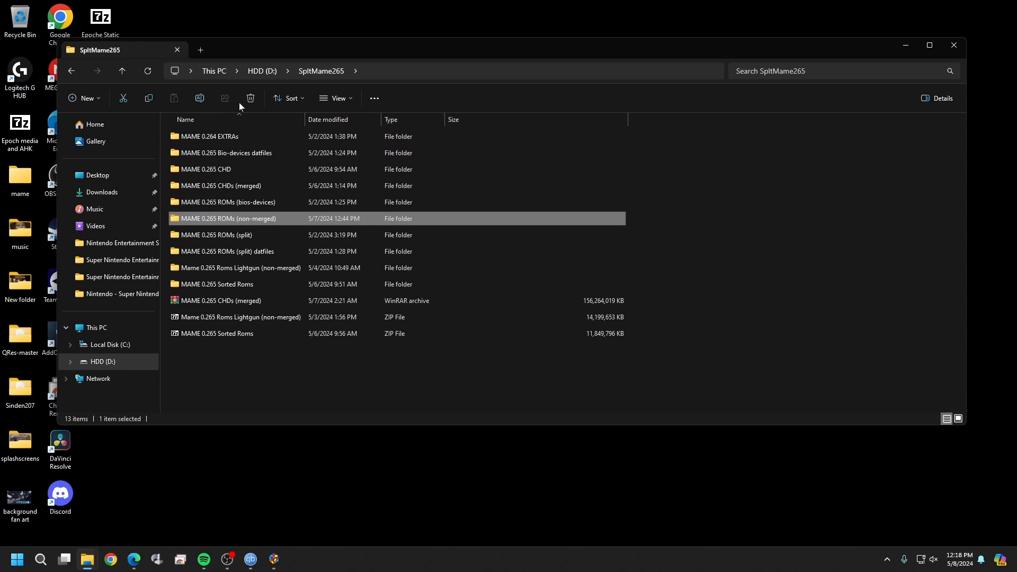
{"action": "left_click", "coordinate": [78, 71]}
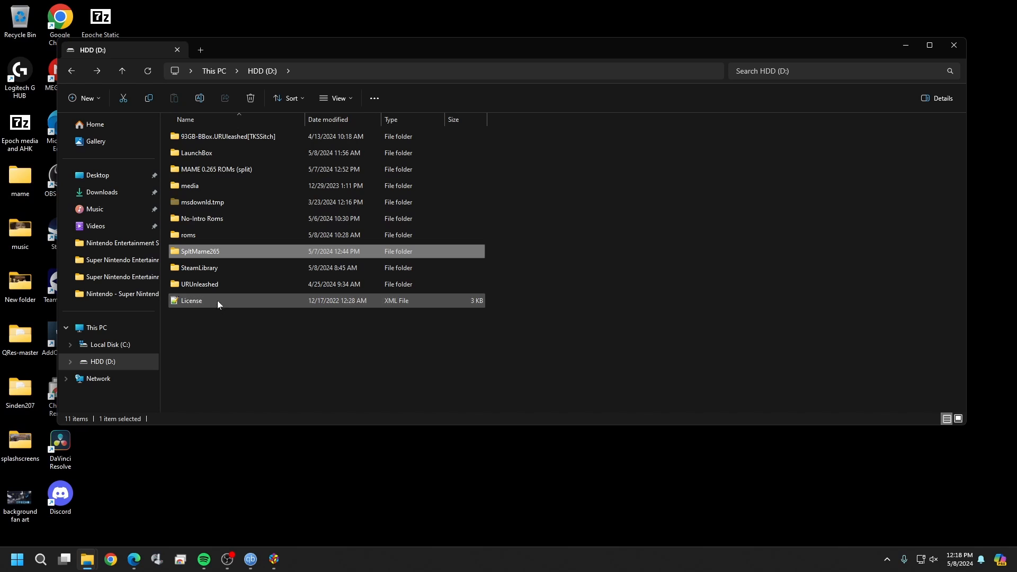
{"action": "left_click", "coordinate": [222, 155]}
{"action": "double_click", "coordinate": [222, 154]}
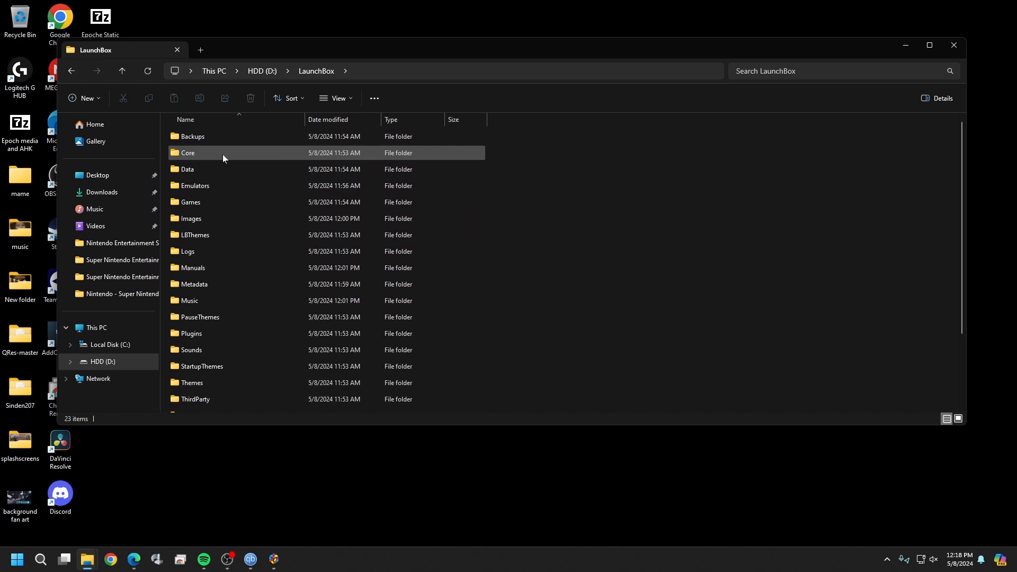
{"action": "double_click", "coordinate": [230, 183]}
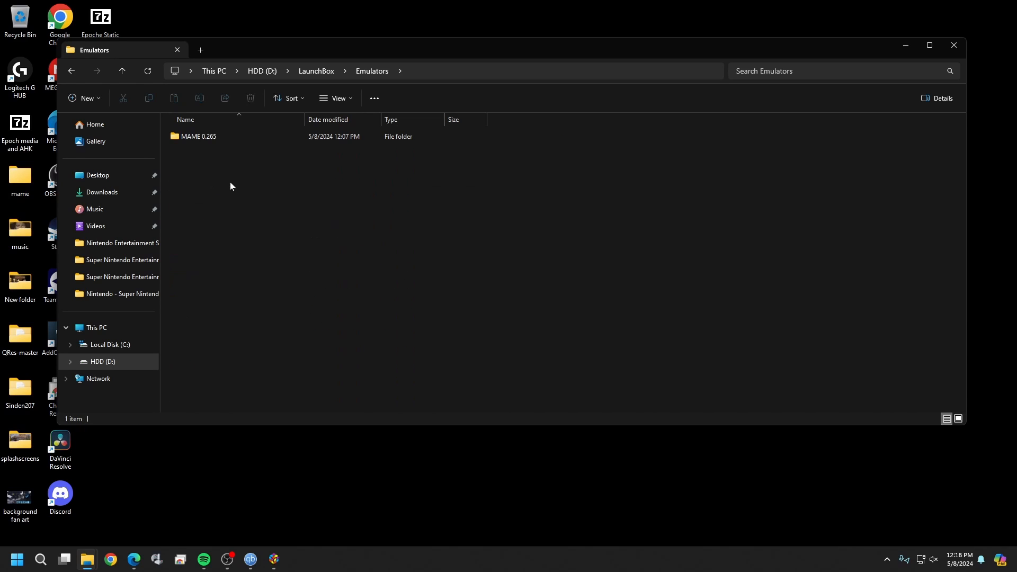
{"action": "double_click", "coordinate": [225, 139]}
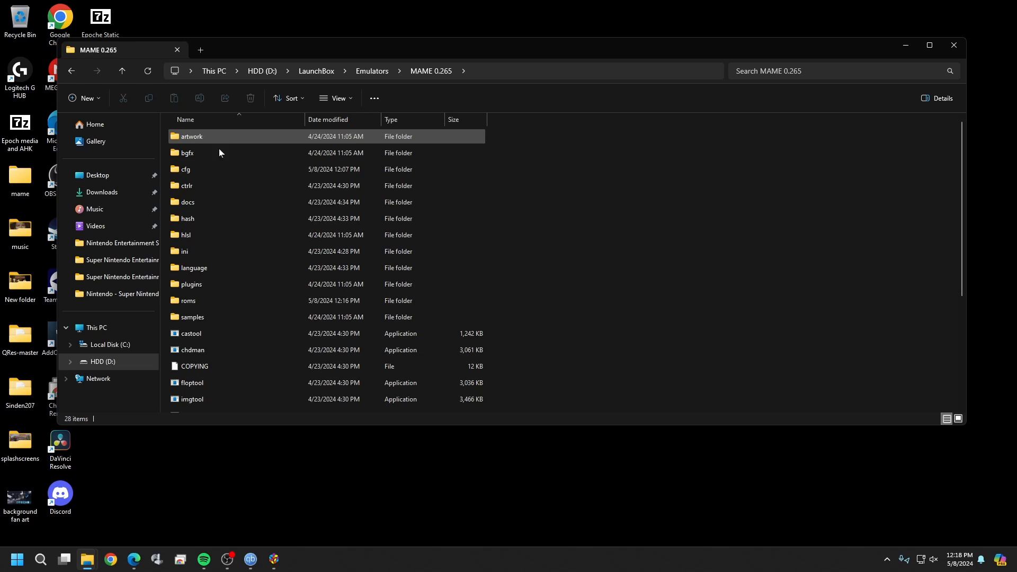
{"action": "double_click", "coordinate": [221, 305]}
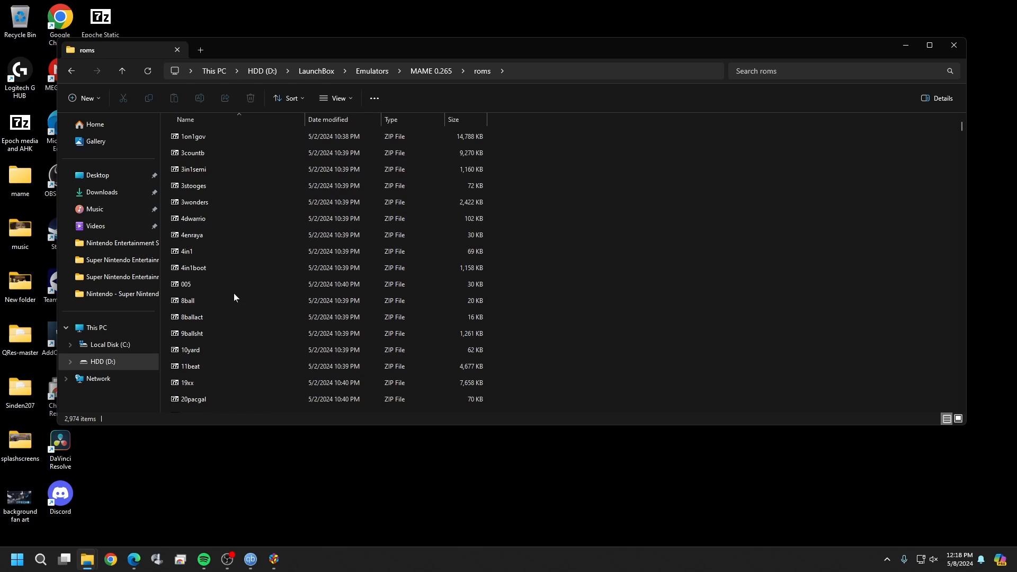
{"action": "scroll", "coordinate": [235, 293], "scroll_direction": "down", "scroll_amount": 15}
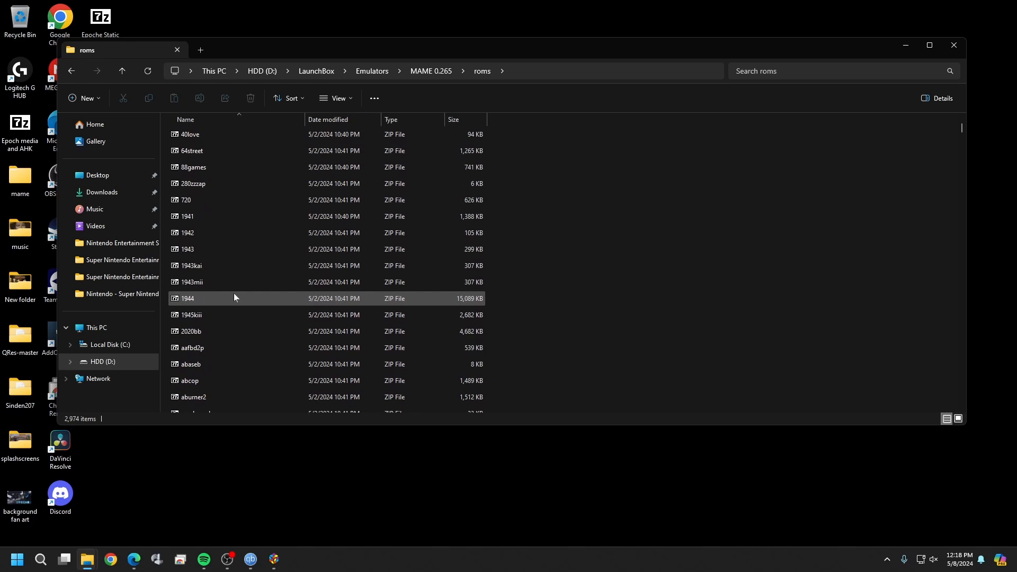
{"action": "scroll", "coordinate": [234, 294], "scroll_direction": "up", "scroll_amount": 15}
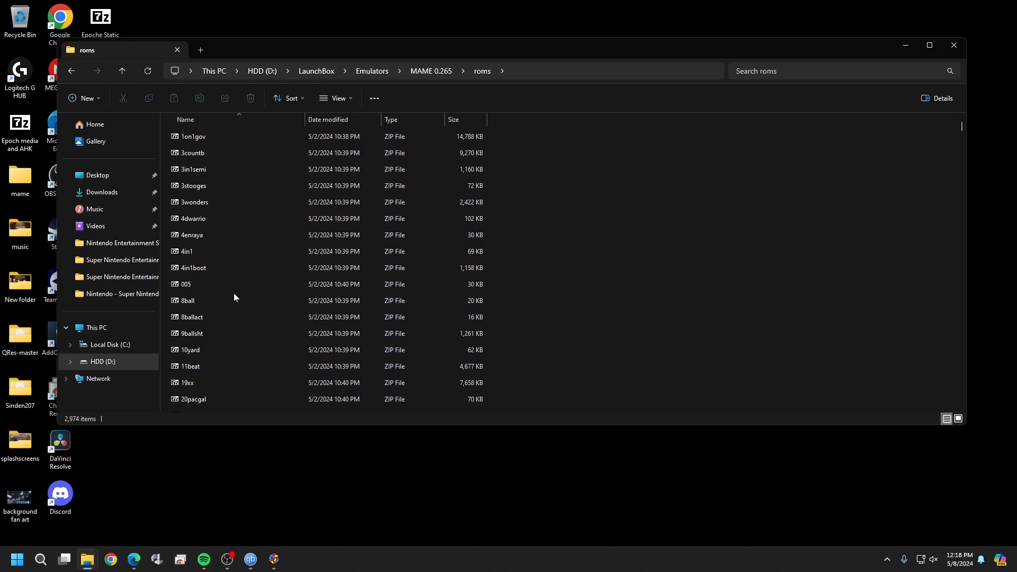
Go back to the MAME 0.265 folder and check the total size and file count in the roms folder's properties
{"action": "left_click", "coordinate": [73, 70]}
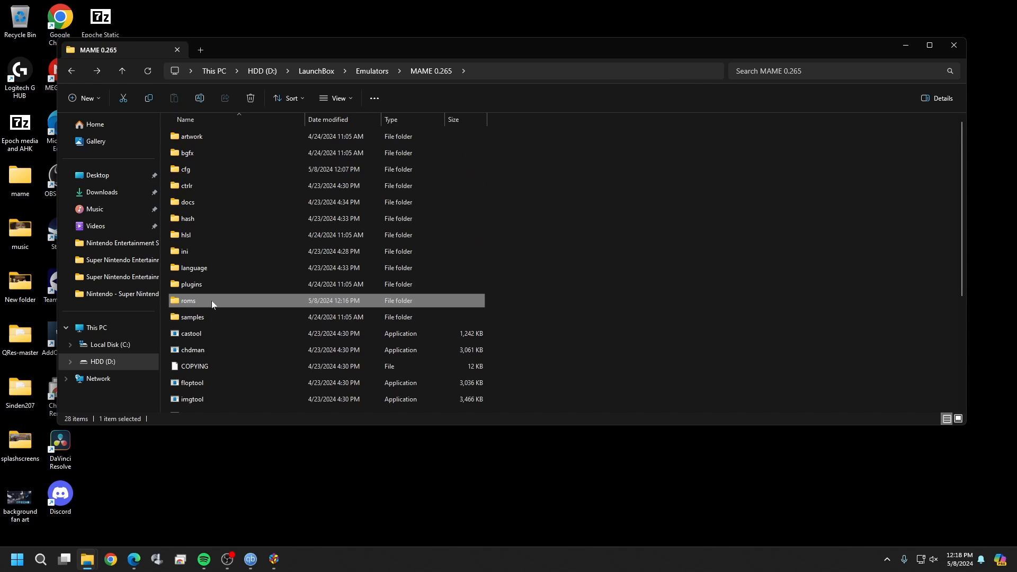
{"action": "right_click", "coordinate": [212, 301]}
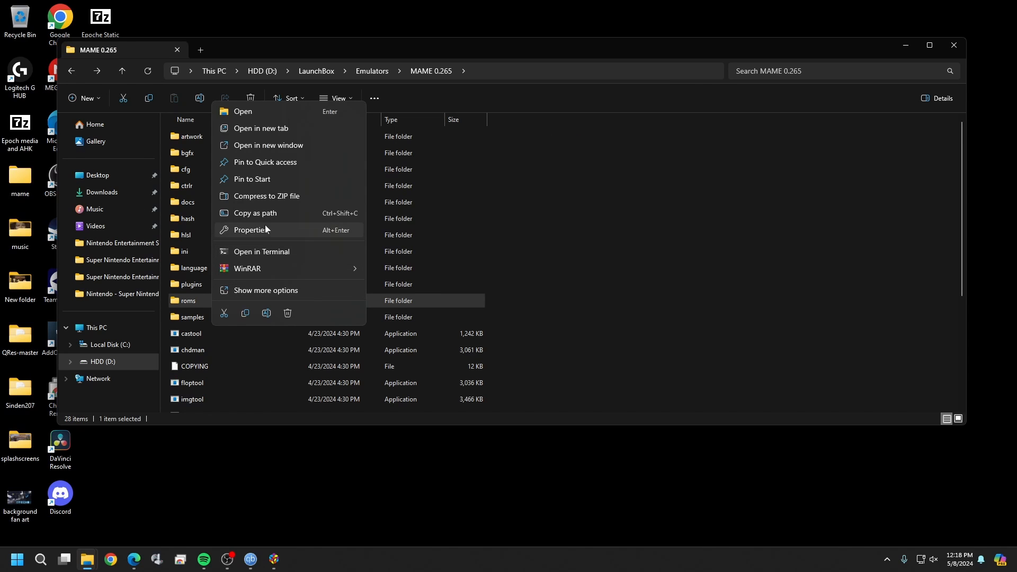
{"action": "left_click", "coordinate": [251, 230]}
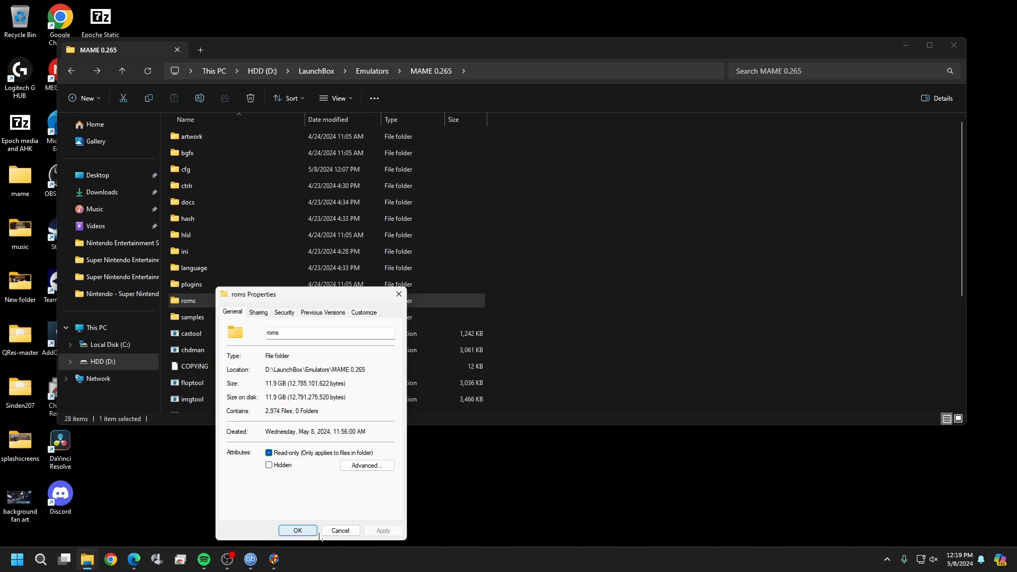
{"action": "left_click", "coordinate": [310, 532]}
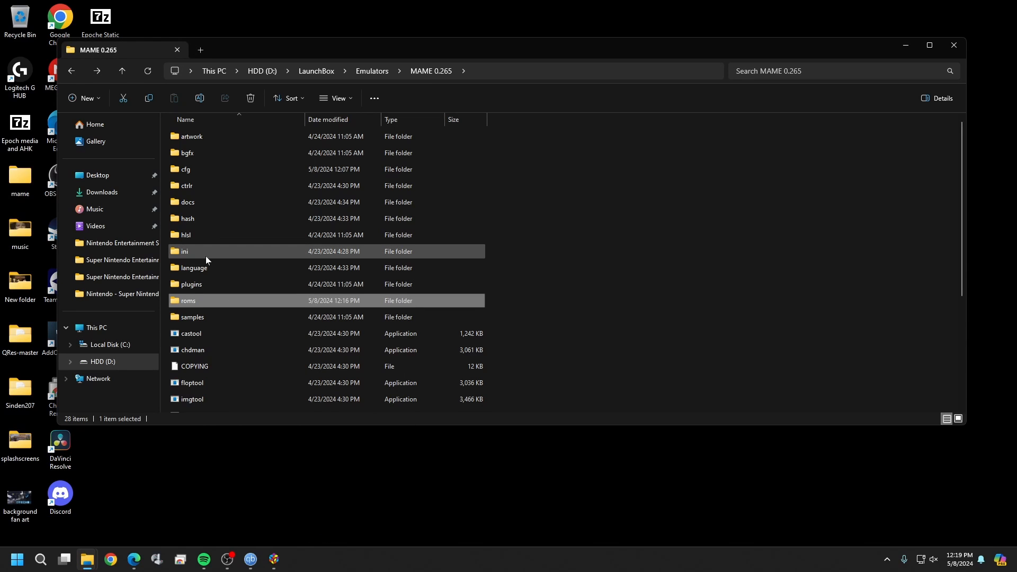
{"action": "scroll", "coordinate": [205, 256], "scroll_direction": "down", "scroll_amount": 4}
{"action": "scroll", "coordinate": [206, 256], "scroll_direction": "up", "scroll_amount": 4}
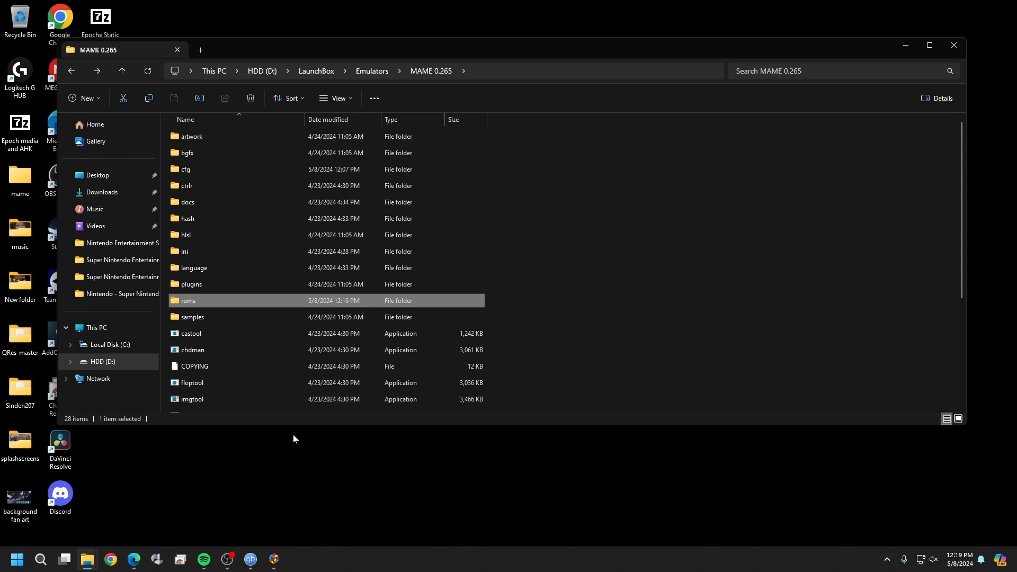
Switch to LaunchBox, open the CHD Required playlist under Arcade and look through its game titles
{"action": "left_click", "coordinate": [274, 559]}
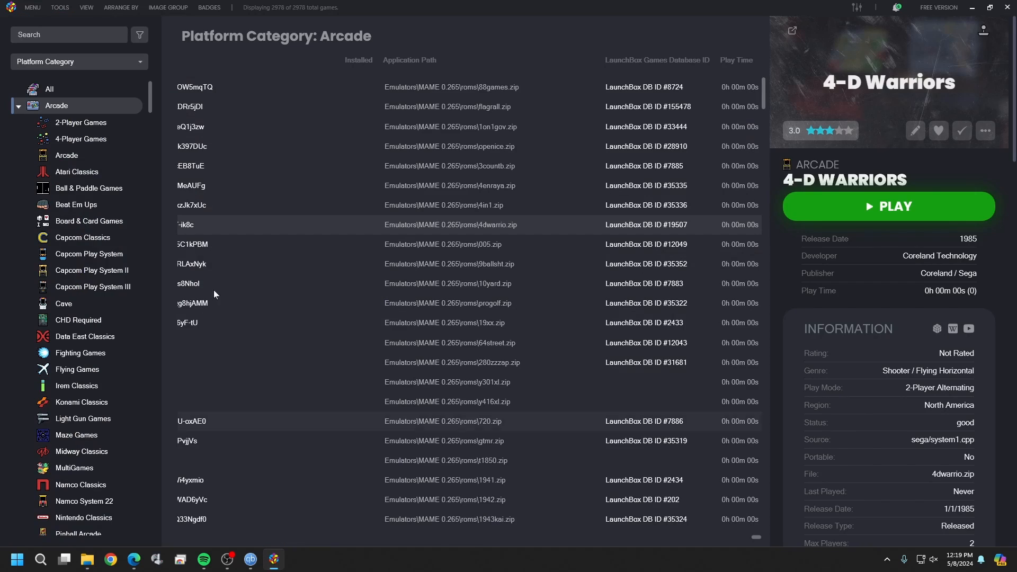
{"action": "left_click", "coordinate": [64, 328]}
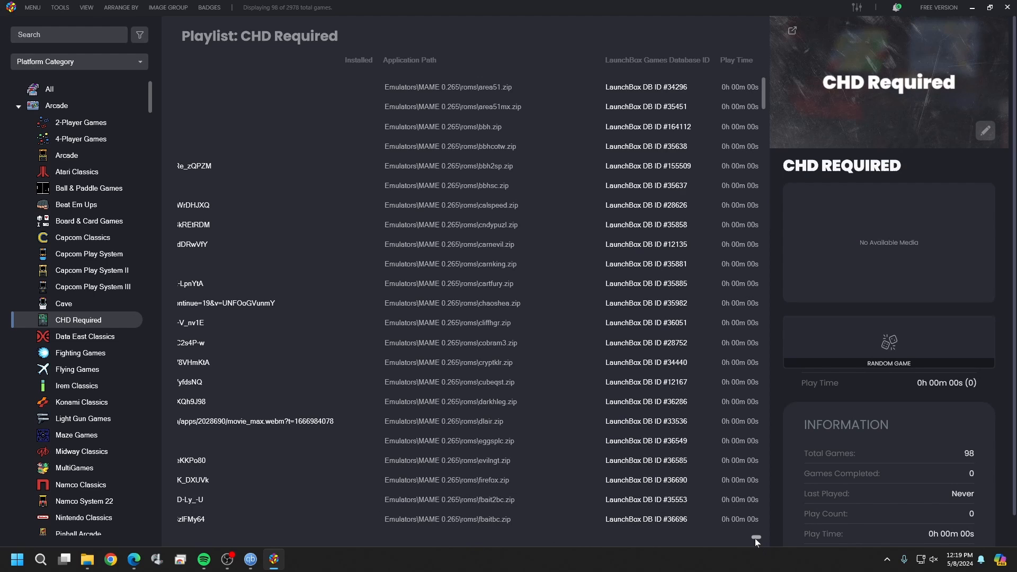
{"action": "left_click_drag", "start_coordinate": [755, 539], "coordinate": [160, 539]}
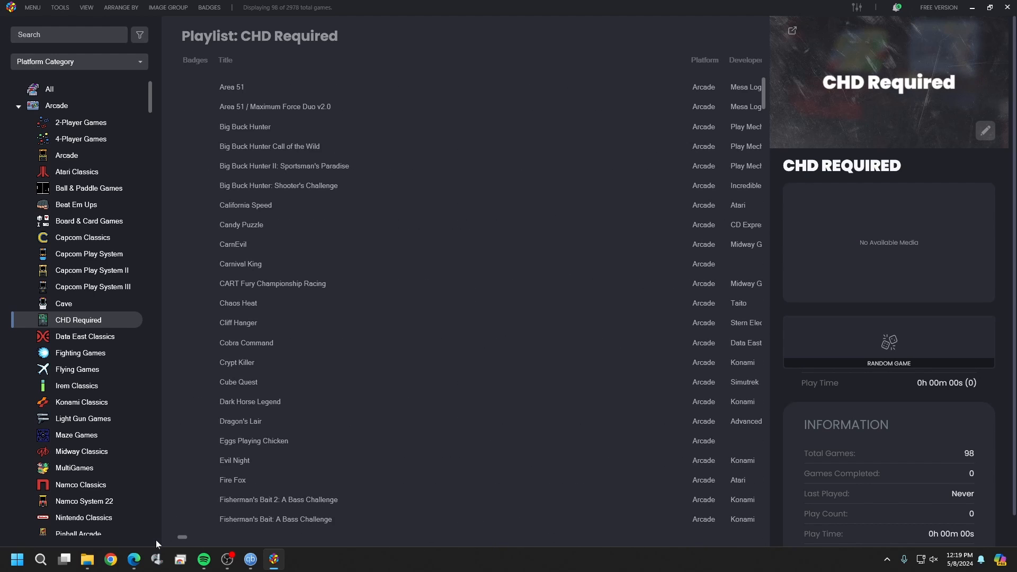
{"action": "scroll", "coordinate": [262, 128], "scroll_direction": "down", "scroll_amount": 3}
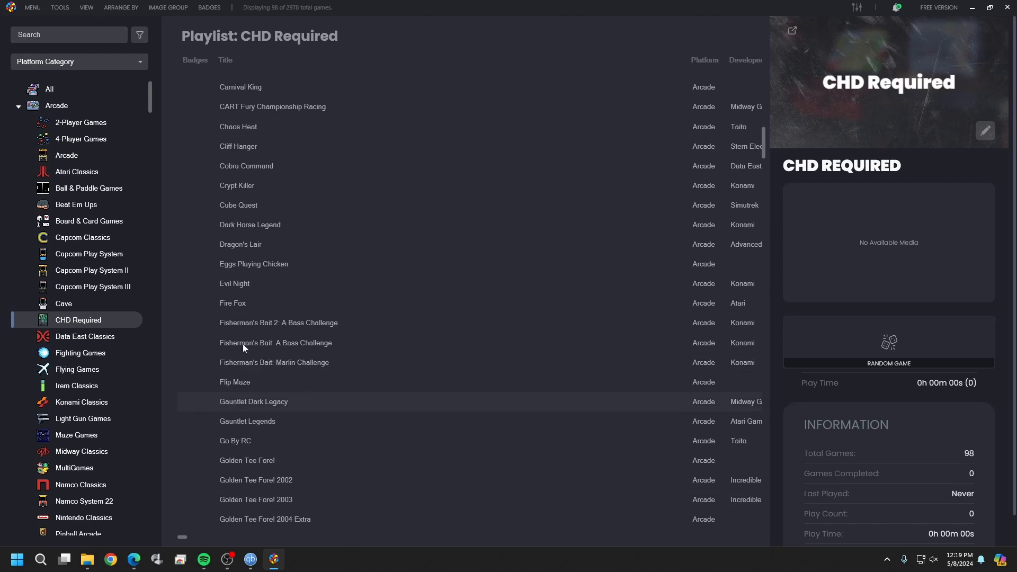
{"action": "scroll", "coordinate": [247, 279], "scroll_direction": "up", "scroll_amount": 3}
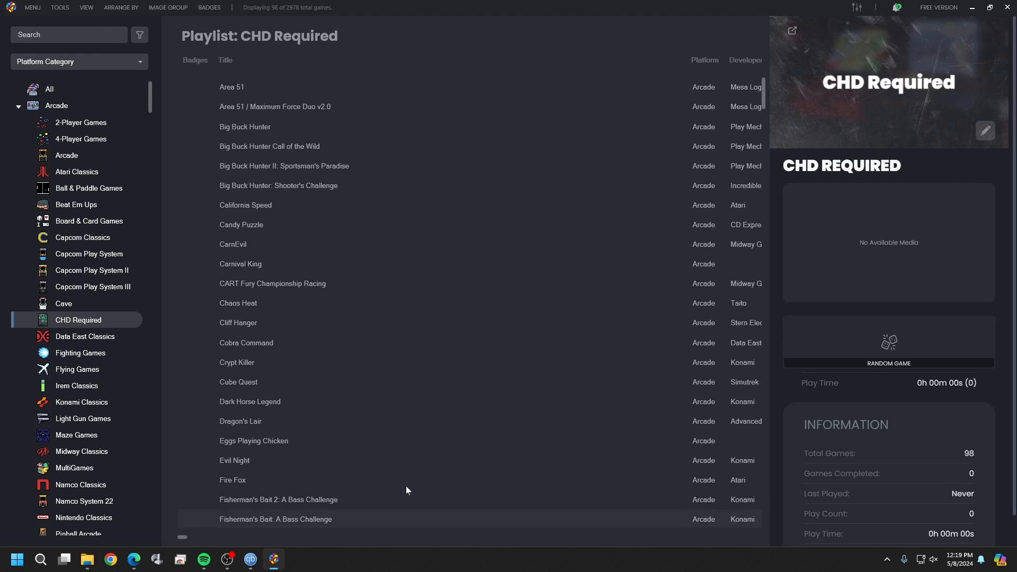
Minimize LaunchBox, switch to the MAME download page in the browser, and send the MAME 0.265 CHDs (merged) set to the torrent client
{"action": "left_click", "coordinate": [972, 10]}
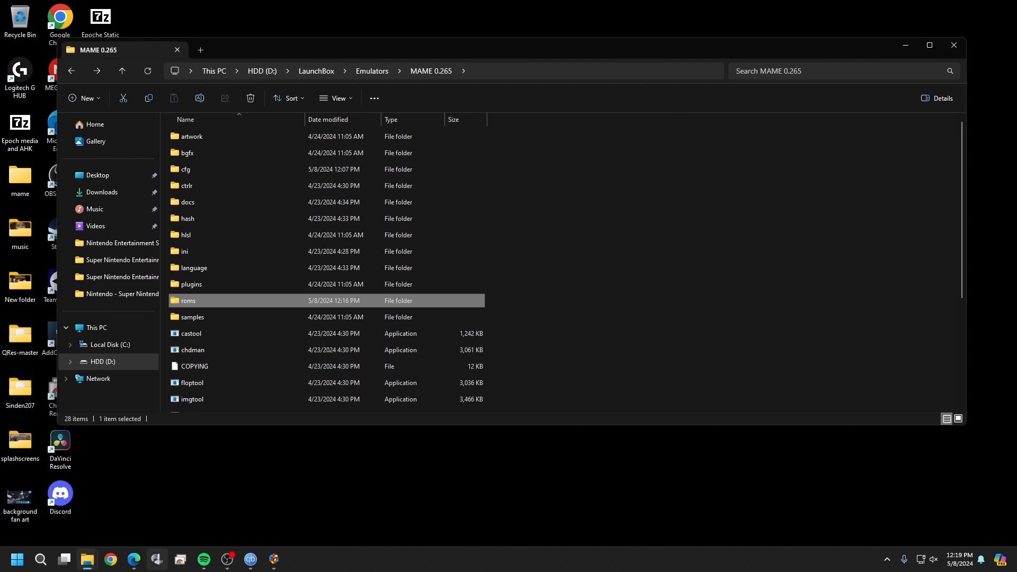
{"action": "left_click", "coordinate": [134, 559]}
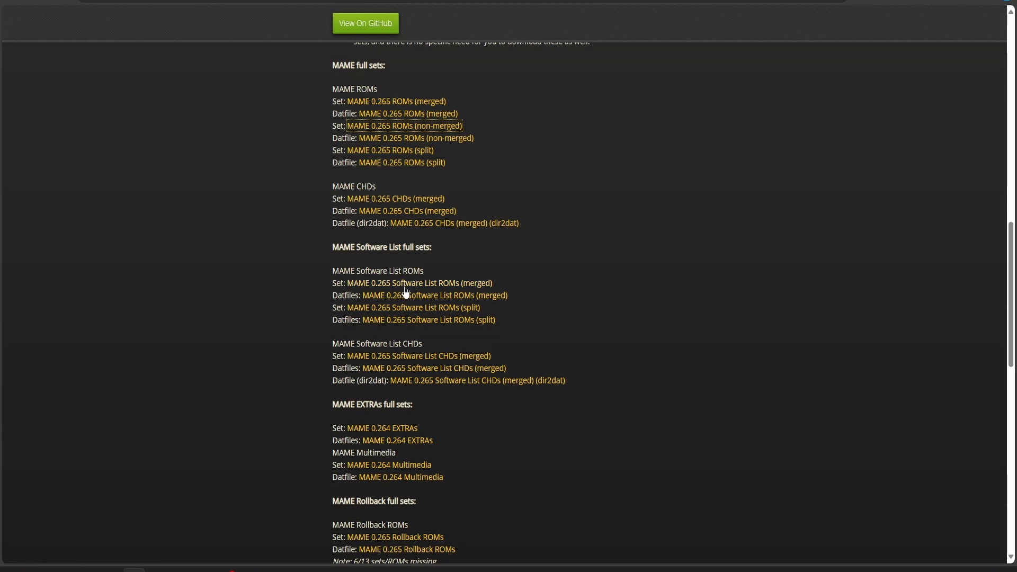
{"action": "left_click", "coordinate": [375, 200]}
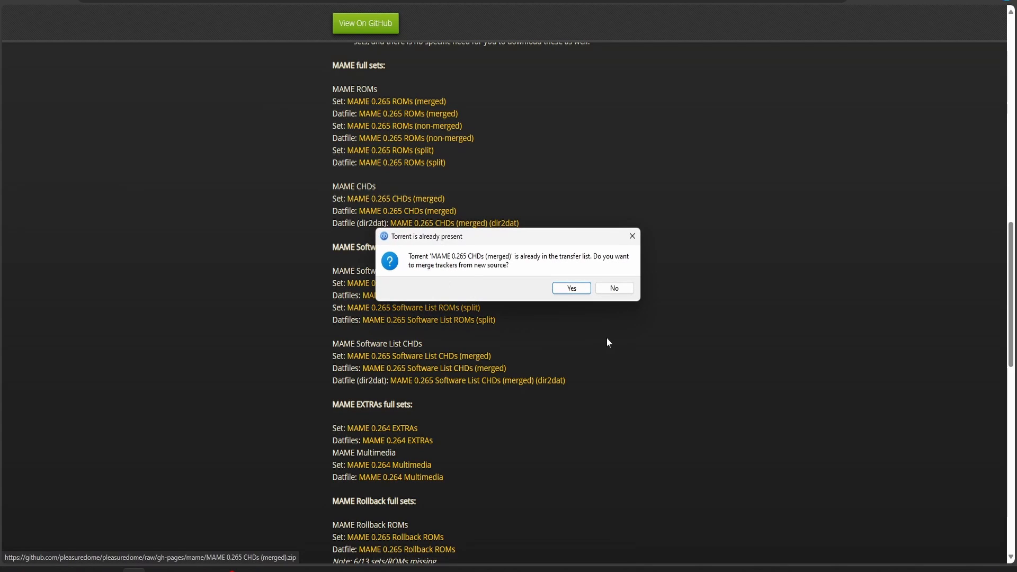
{"action": "left_click", "coordinate": [565, 289]}
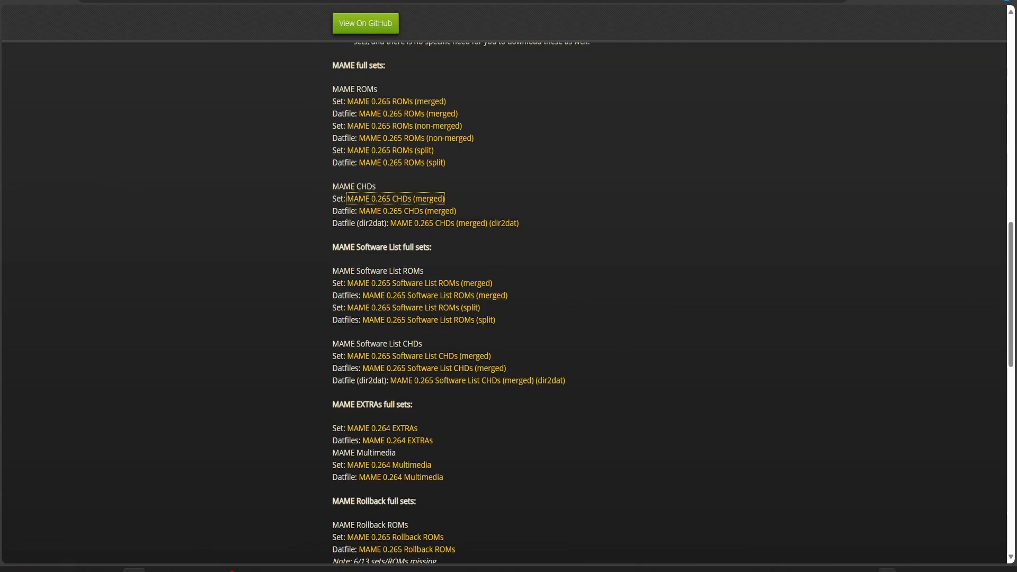
{"action": "left_click", "coordinate": [887, 570]}
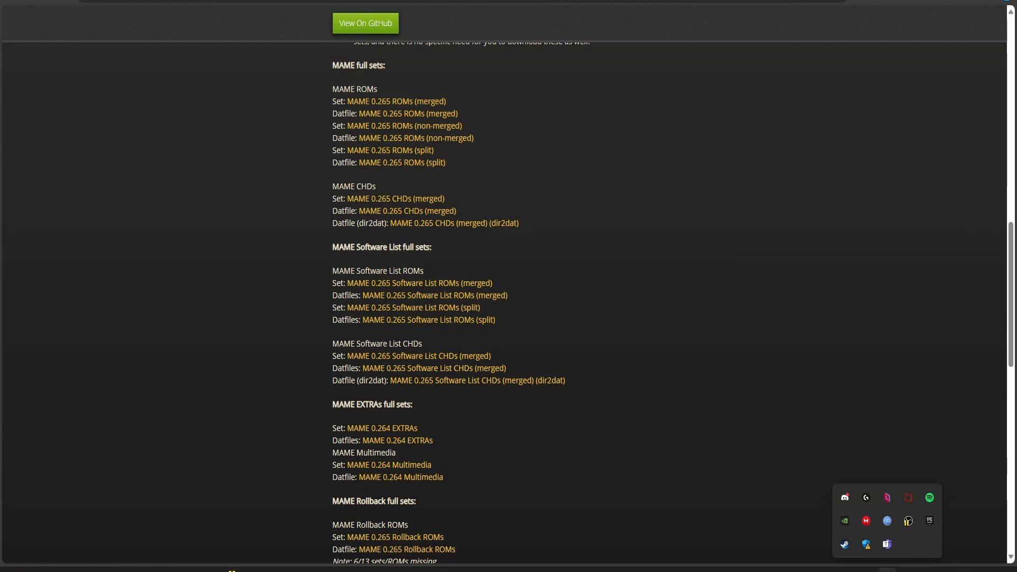
{"action": "left_click", "coordinate": [887, 522]}
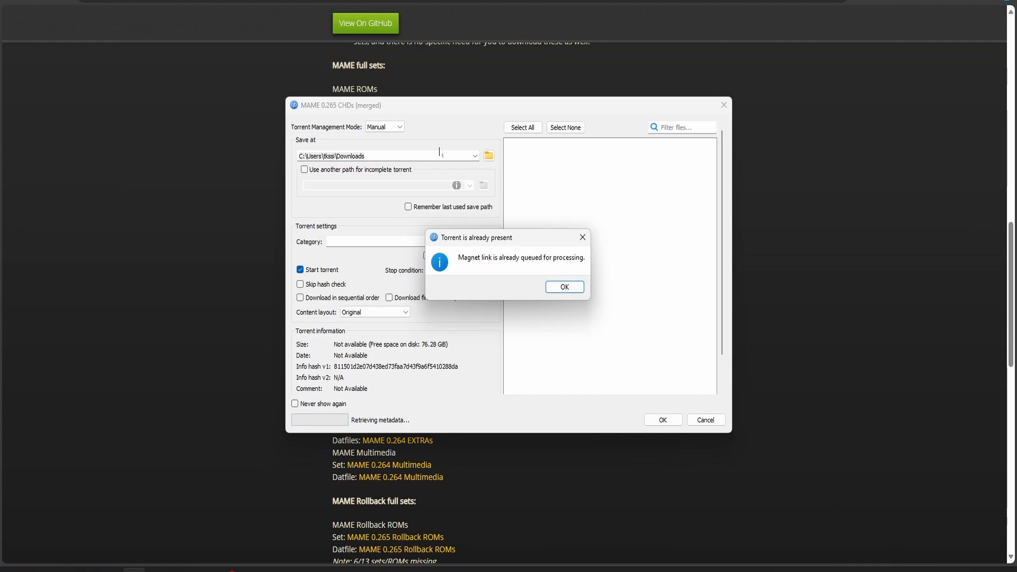
{"action": "left_click", "coordinate": [565, 287]}
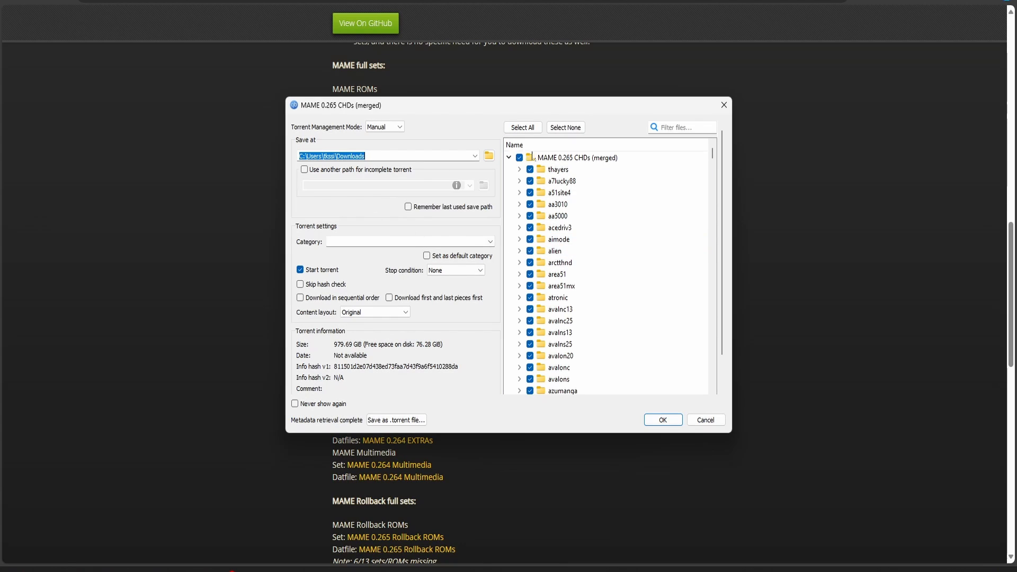
Deselect all files in the CHD torrent and mark only the dlair and kinst folders for download
{"action": "left_click", "coordinate": [566, 127]}
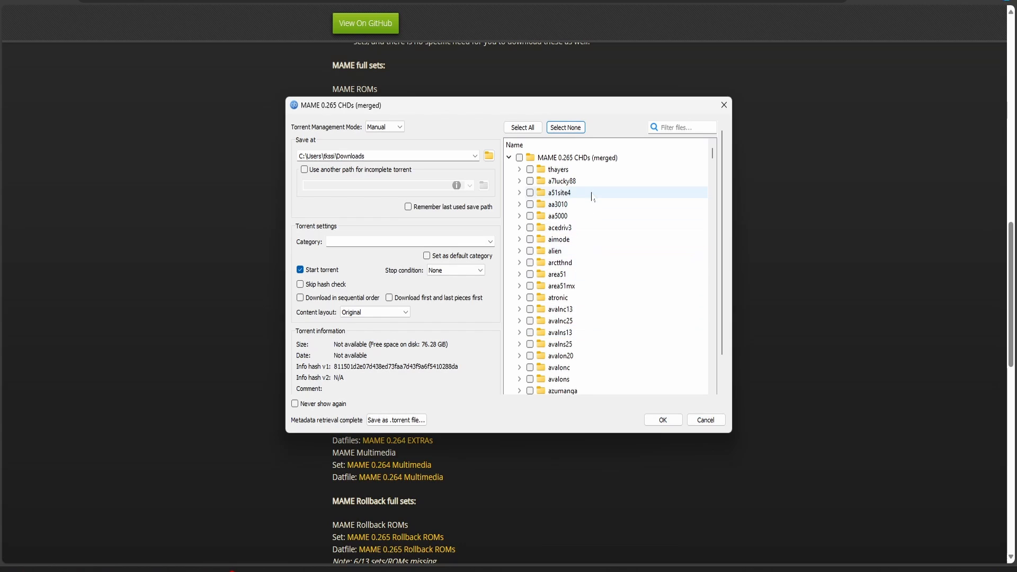
{"action": "scroll", "coordinate": [592, 197], "scroll_direction": "down", "scroll_amount": 20}
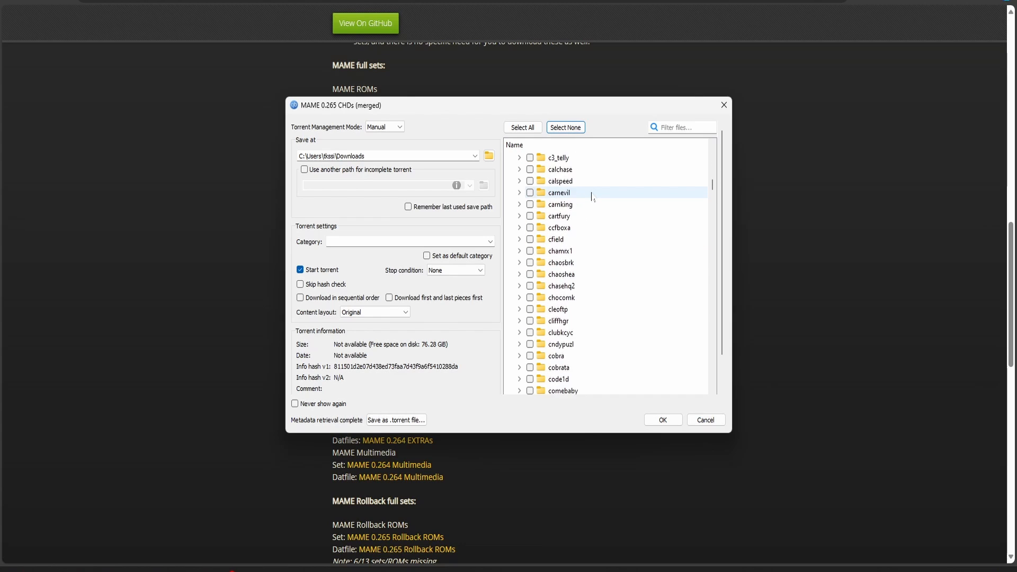
{"action": "scroll", "coordinate": [592, 196], "scroll_direction": "down", "scroll_amount": 15}
{"action": "scroll", "coordinate": [592, 196], "scroll_direction": "down", "scroll_amount": 3}
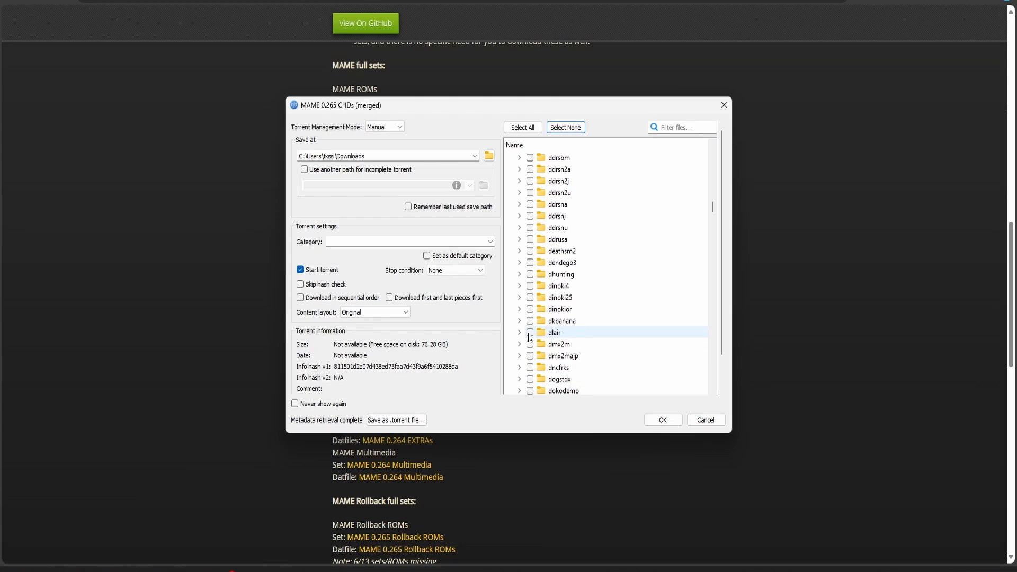
{"action": "scroll", "coordinate": [604, 267], "scroll_direction": "down", "scroll_amount": 1}
{"action": "scroll", "coordinate": [606, 266], "scroll_direction": "down", "scroll_amount": 20}
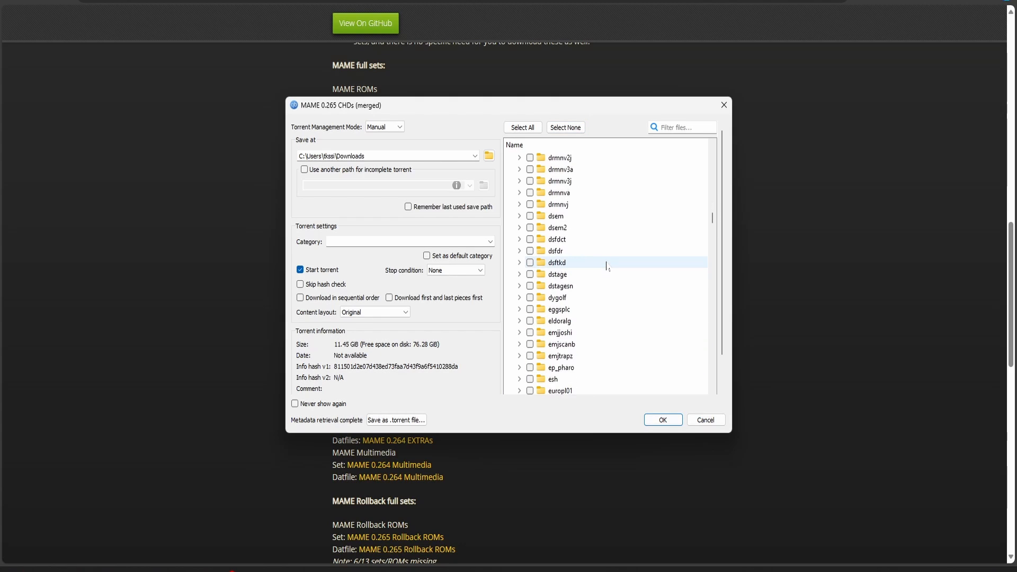
{"action": "scroll", "coordinate": [606, 266], "scroll_direction": "down", "scroll_amount": 20}
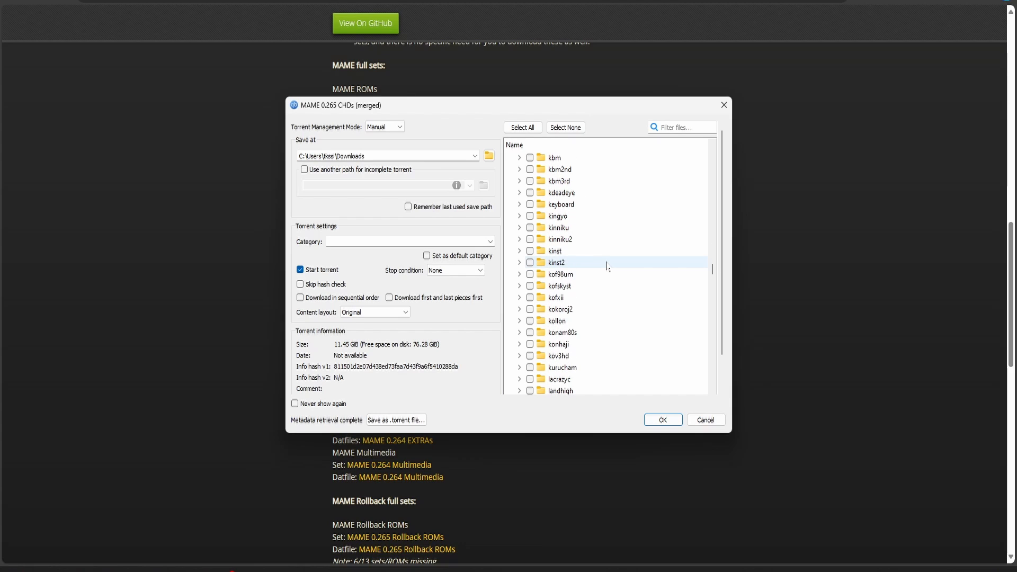
{"action": "left_click", "coordinate": [531, 251]}
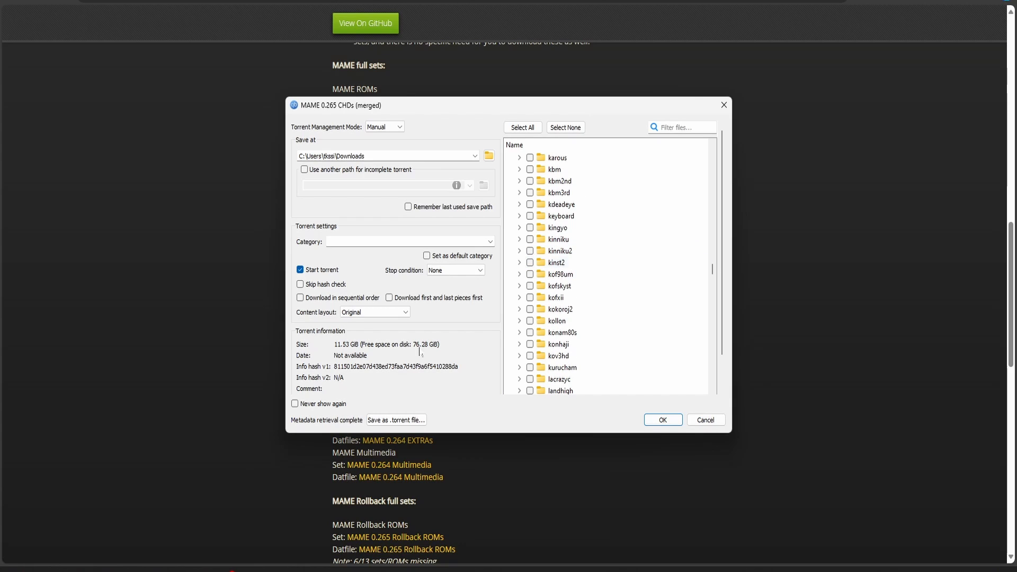
Switch to LaunchBox and check the File names listed in the details of Candy Puzzle and Dragon's Lair
{"action": "left_click", "coordinate": [251, 570]}
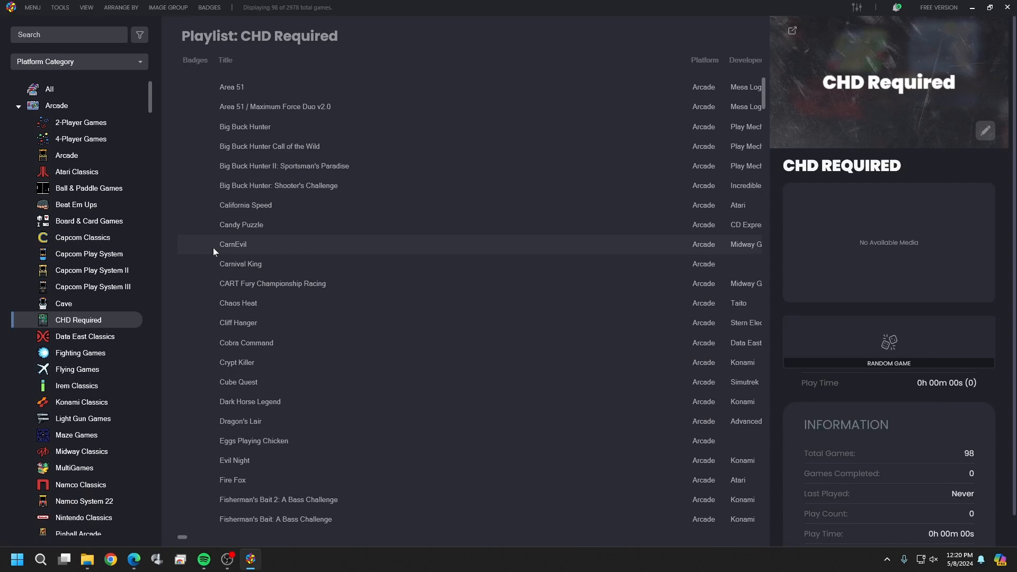
{"action": "left_click", "coordinate": [236, 225]}
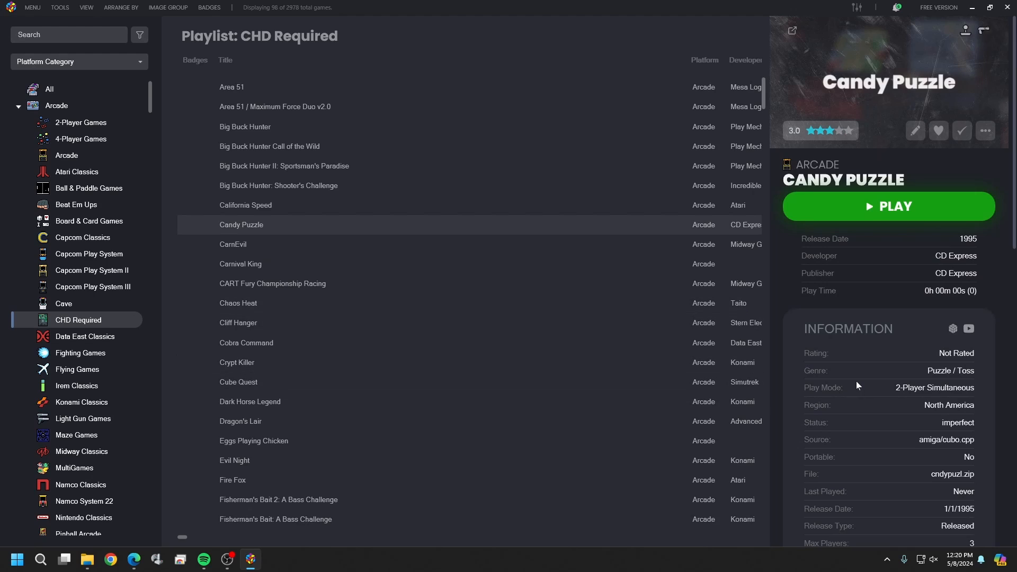
{"action": "scroll", "coordinate": [858, 385], "scroll_direction": "down", "scroll_amount": 1}
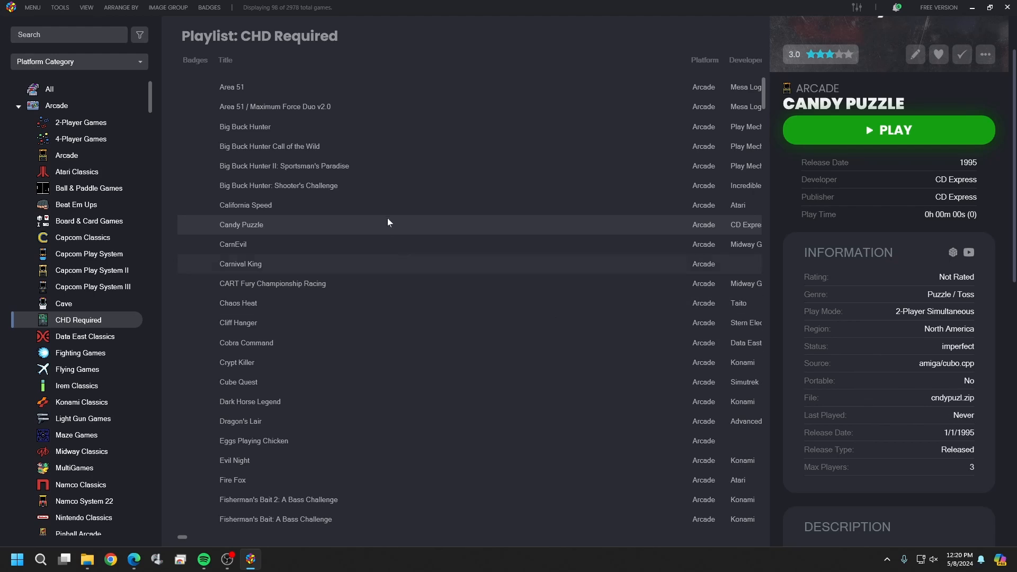
{"action": "left_click", "coordinate": [275, 422]}
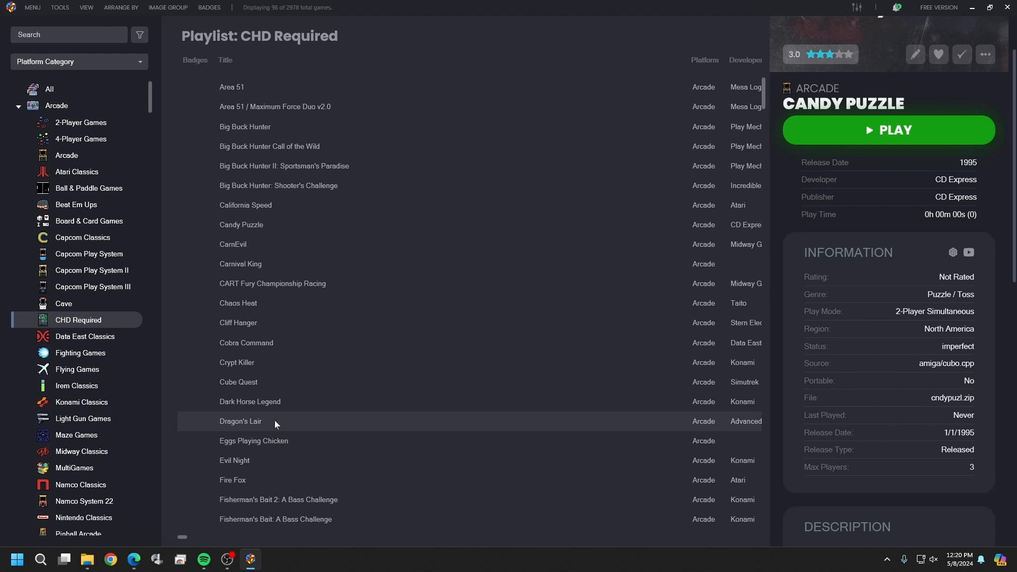
{"action": "scroll", "coordinate": [893, 356], "scroll_direction": "down", "scroll_amount": 2}
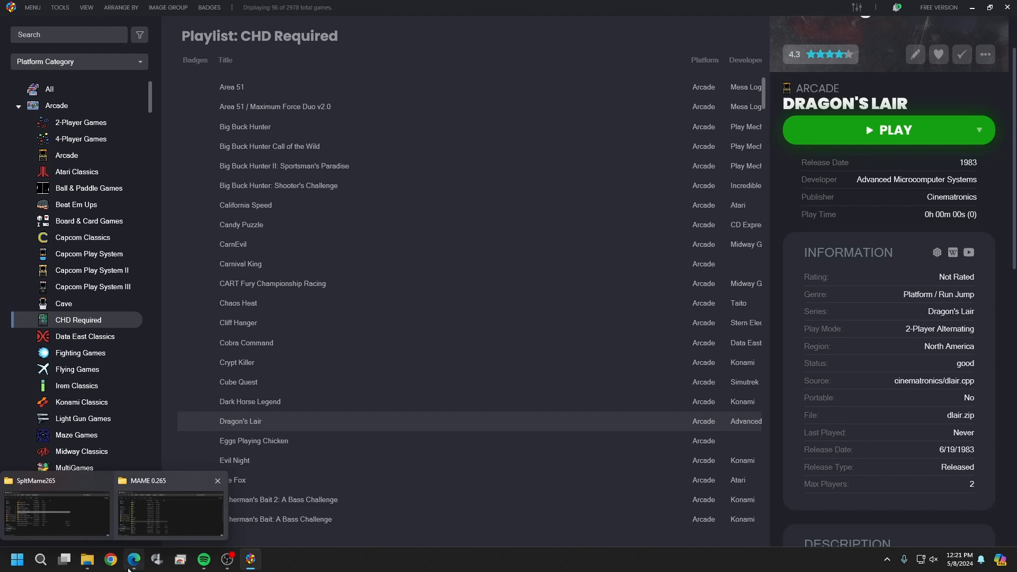
Bring the torrent client back up and accept the MAME 0.265 CHDs (merged) torrent with the marked folders
{"action": "mouse_move", "coordinate": [136, 547]}
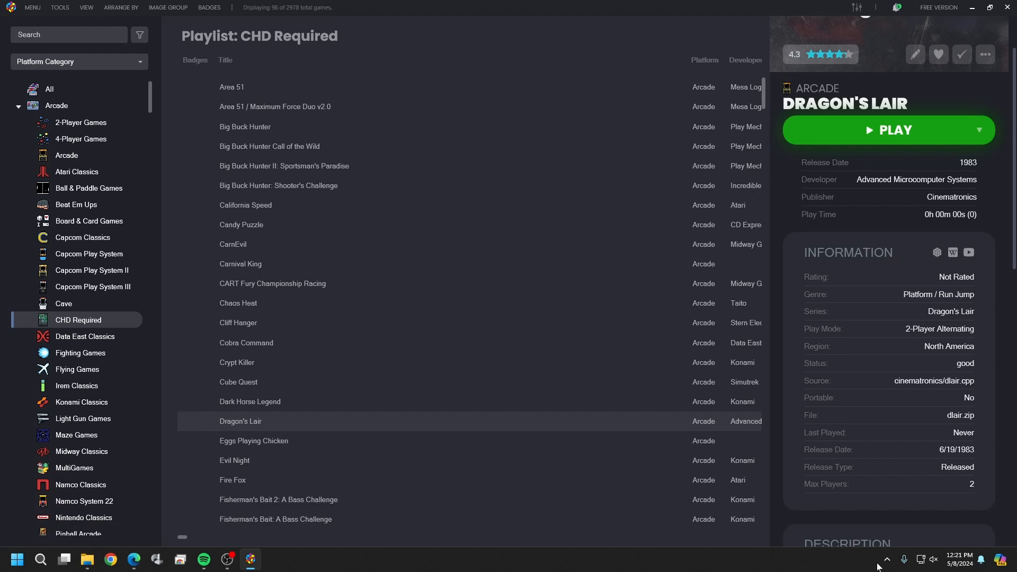
{"action": "left_click", "coordinate": [888, 560]}
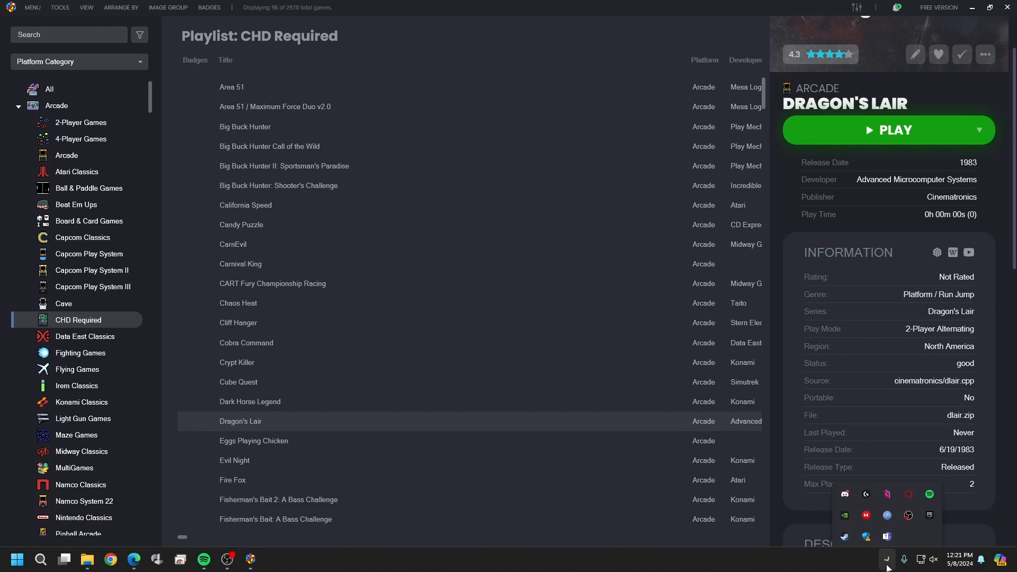
{"action": "left_click", "coordinate": [883, 509]}
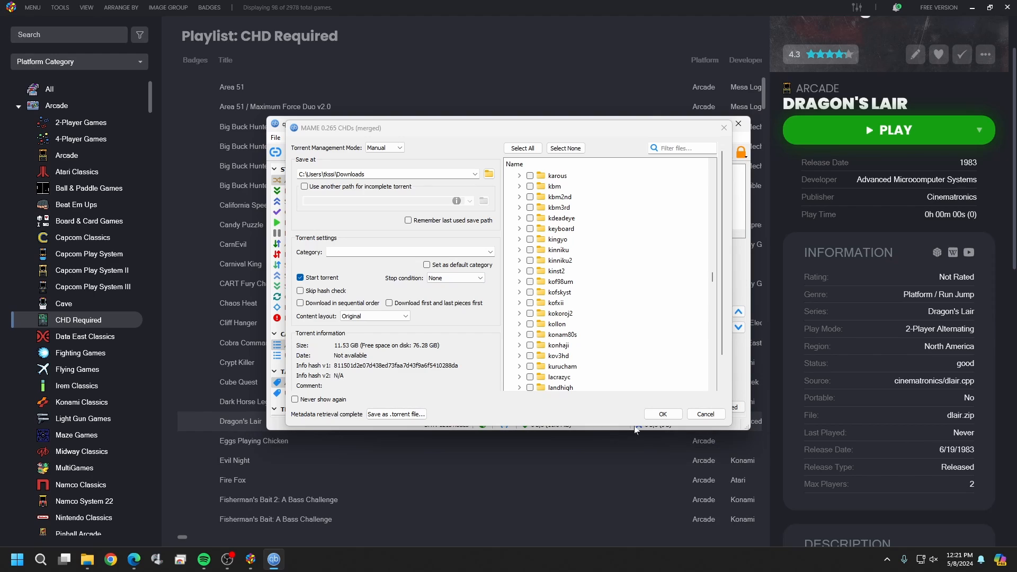
{"action": "left_click", "coordinate": [663, 415]}
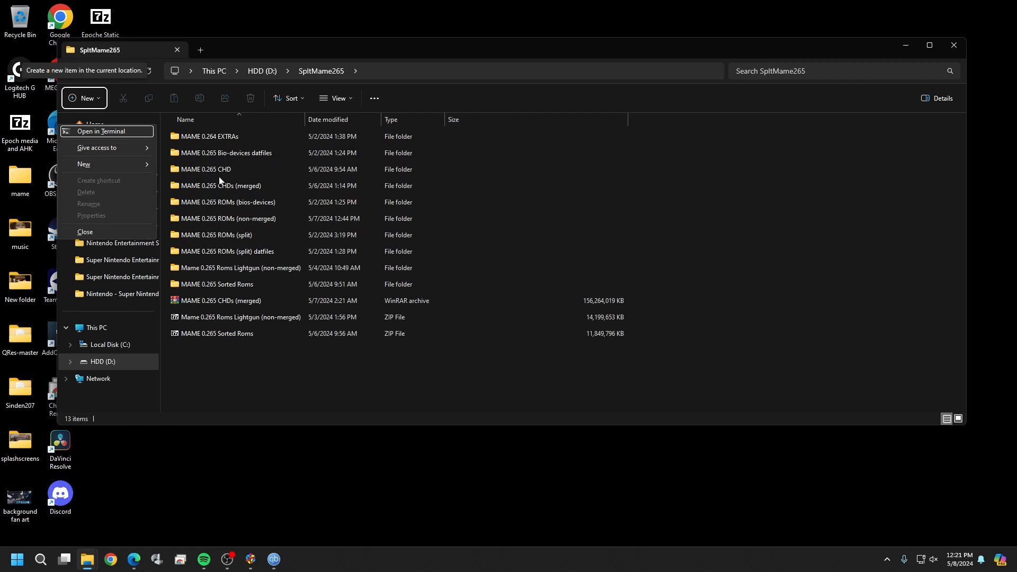
{"action": "left_click", "coordinate": [223, 173]}
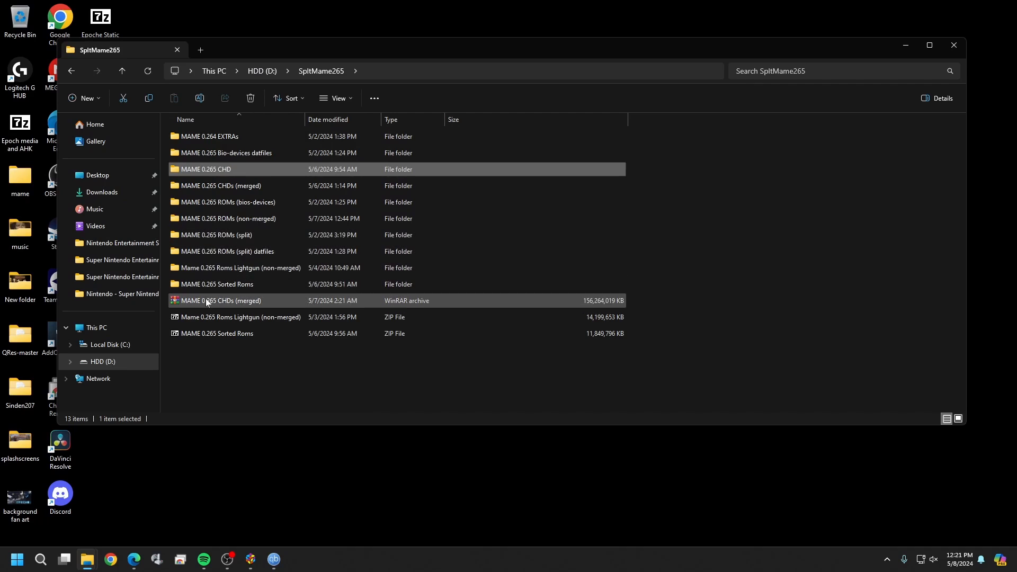
{"action": "double_click", "coordinate": [225, 170]}
{"action": "left_click", "coordinate": [206, 136]}
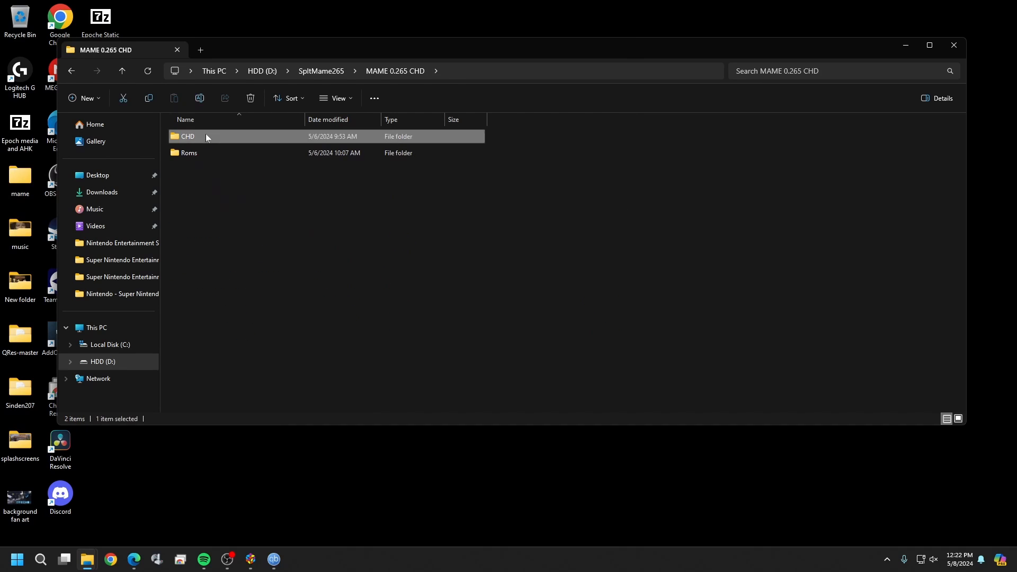
{"action": "double_click", "coordinate": [206, 137]}
{"action": "left_click", "coordinate": [70, 72]}
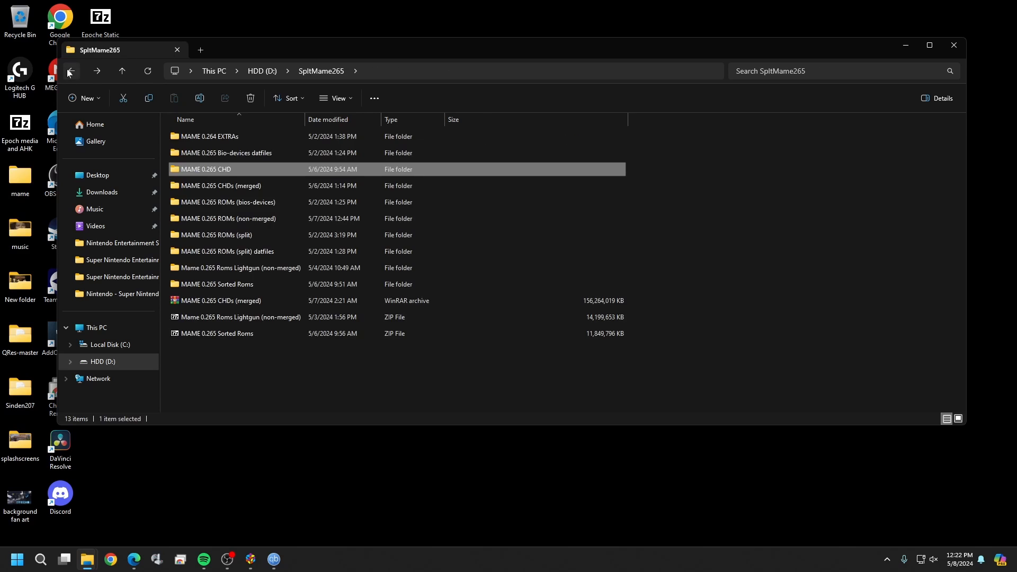
Open the MAME 0.265 CHDs (merged) folder in SpltMame265 and copy the dlair and kinst folders
{"action": "double_click", "coordinate": [237, 190]}
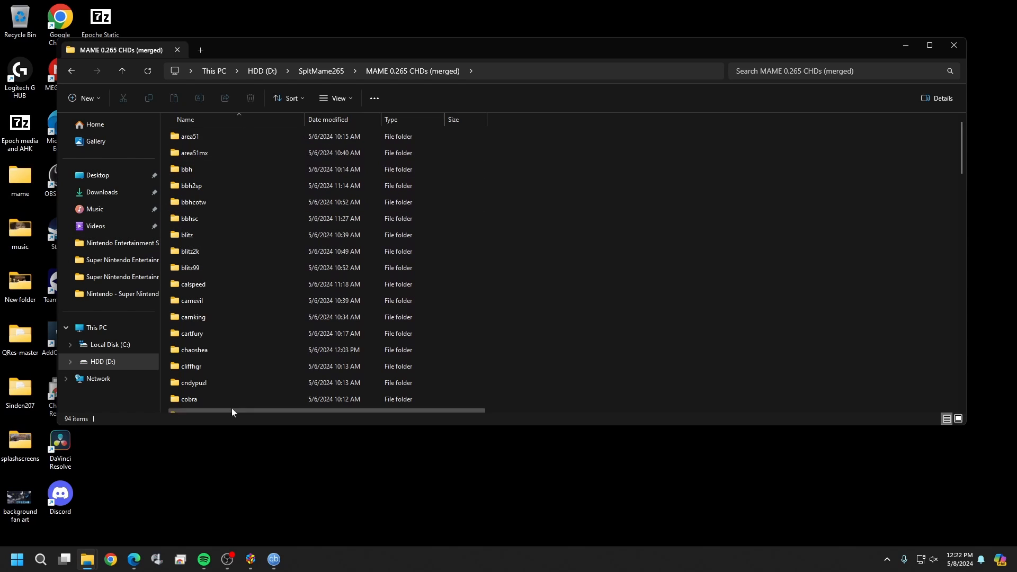
{"action": "scroll", "coordinate": [212, 210], "scroll_direction": "down", "scroll_amount": 4}
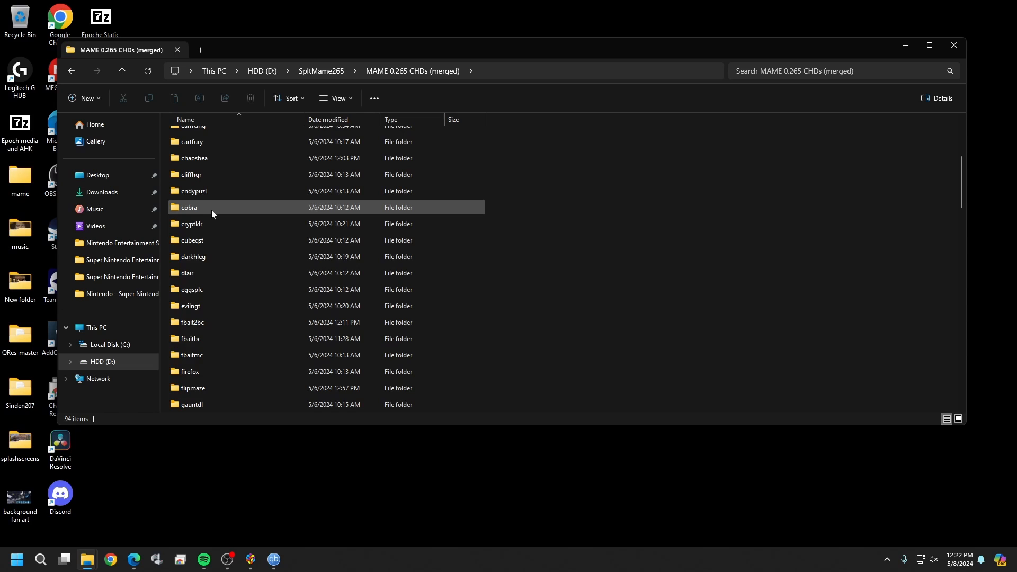
{"action": "scroll", "coordinate": [211, 210], "scroll_direction": "up", "scroll_amount": 4}
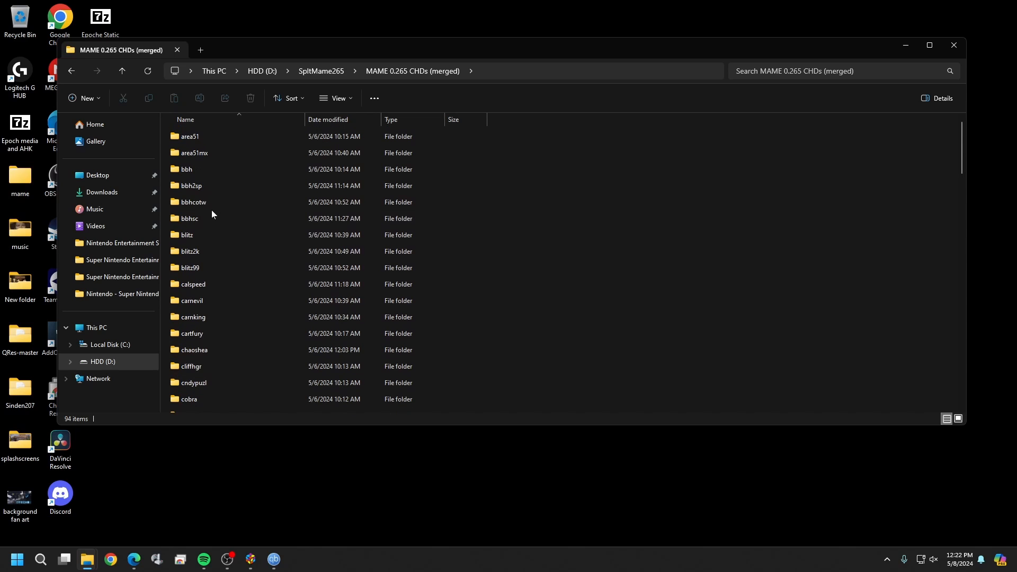
{"action": "scroll", "coordinate": [212, 214], "scroll_direction": "down", "scroll_amount": 7}
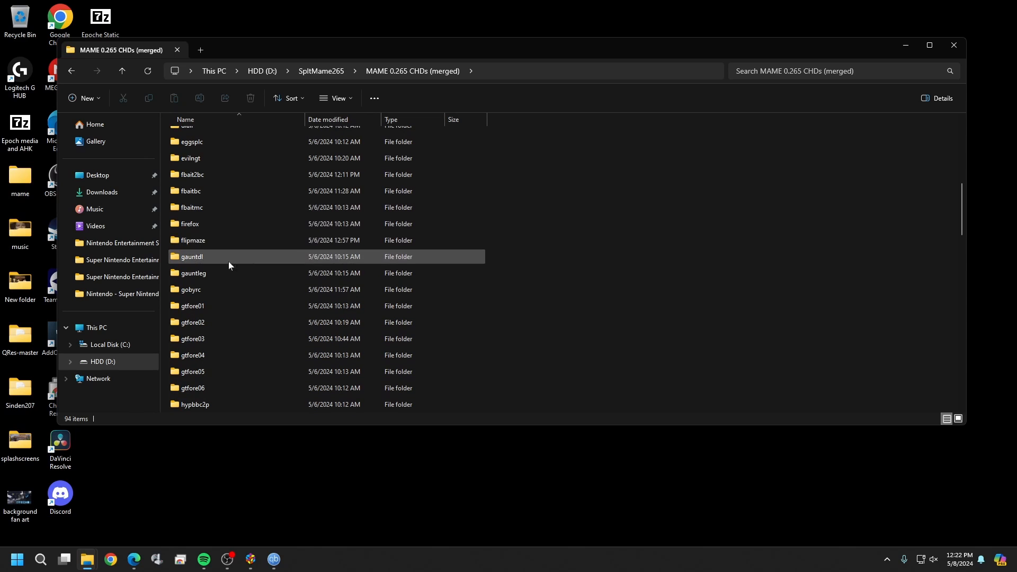
{"action": "scroll", "coordinate": [228, 250], "scroll_direction": "up", "scroll_amount": 2}
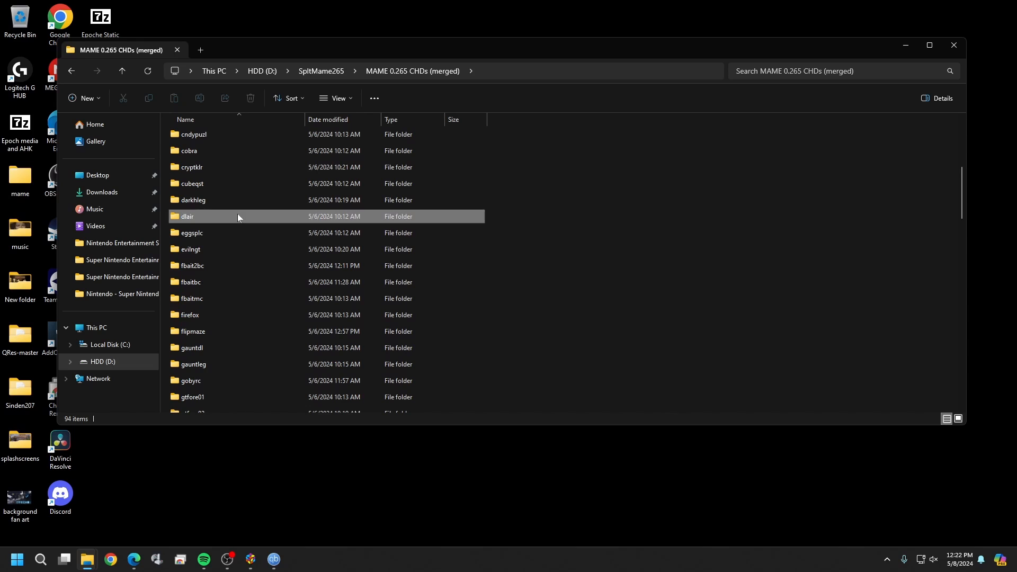
{"action": "left_click", "coordinate": [237, 214]}
{"action": "scroll", "coordinate": [238, 214], "scroll_direction": "down", "scroll_amount": 2}
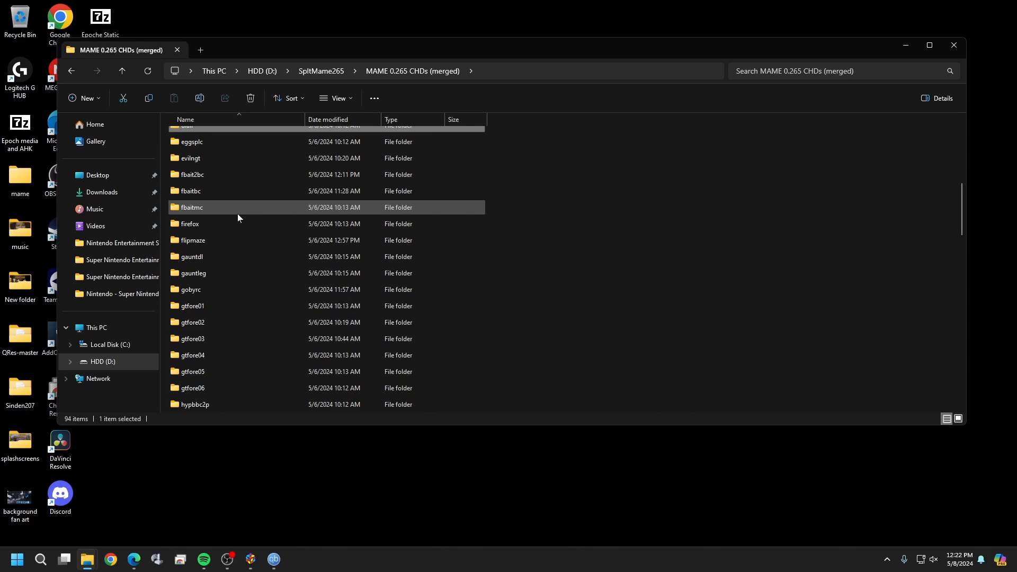
{"action": "scroll", "coordinate": [237, 217], "scroll_direction": "down", "scroll_amount": 5}
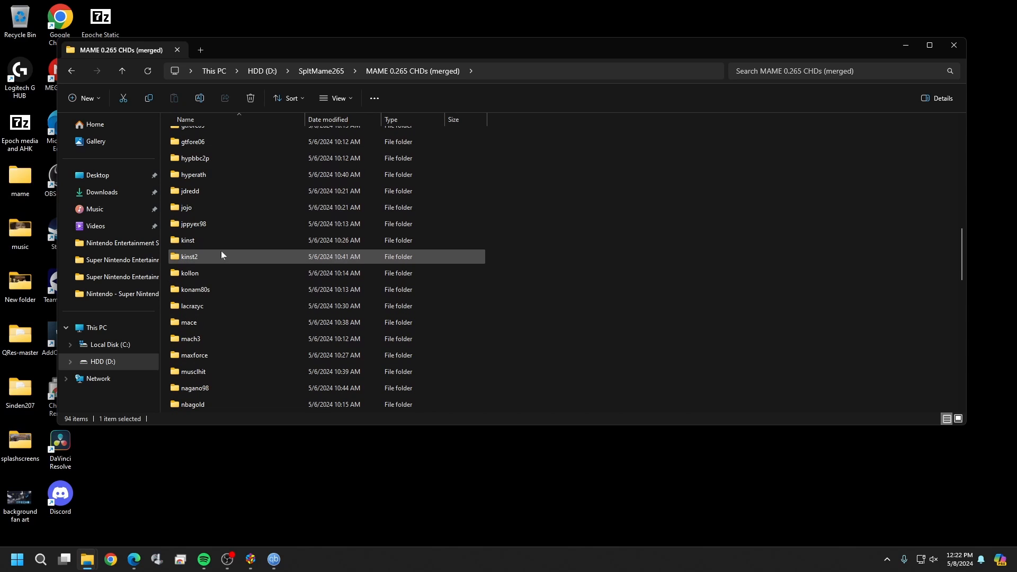
{"action": "left_click", "coordinate": [221, 243], "text": "ctrl"}
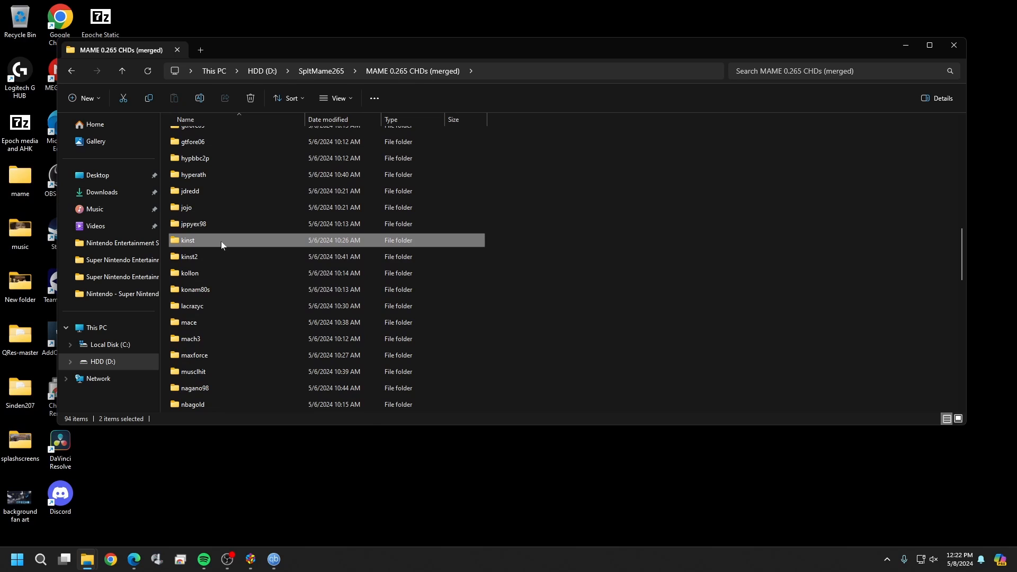
{"action": "right_click", "coordinate": [221, 241]}
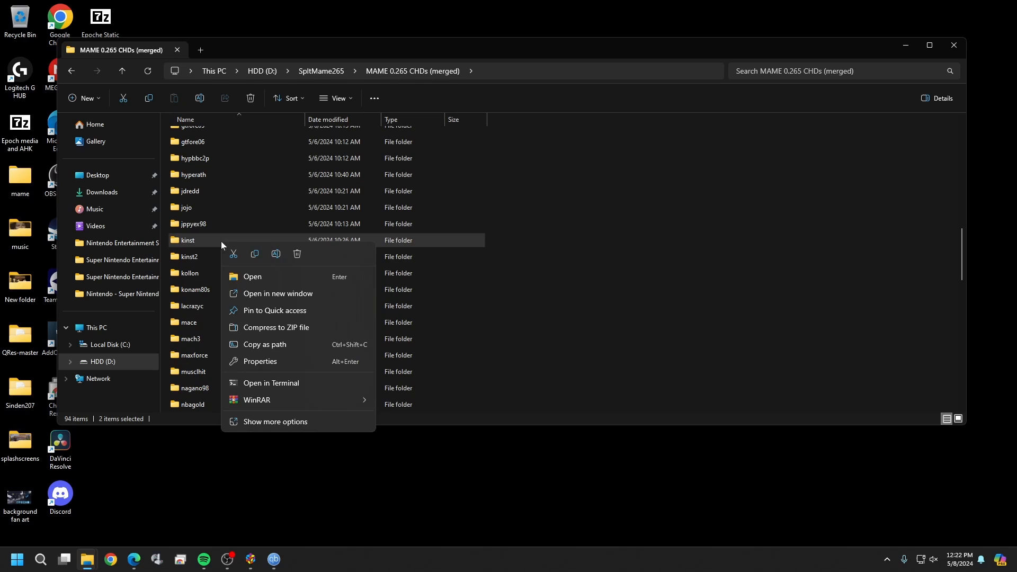
{"action": "left_click", "coordinate": [259, 256]}
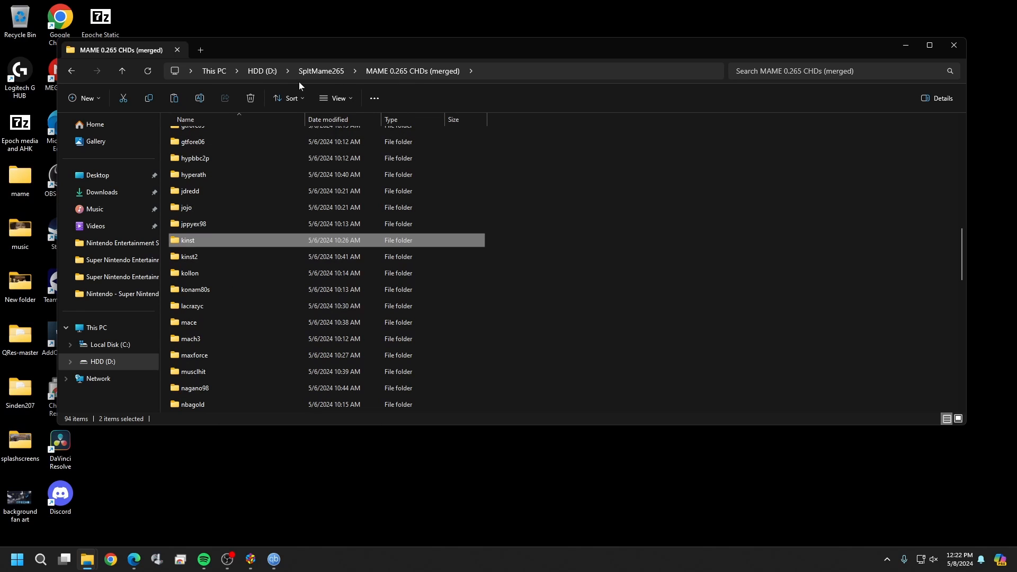
Paste the copied CHD folders into D:\LaunchBox\Emulators\MAME 0.265\roms
{"action": "left_click", "coordinate": [323, 74]}
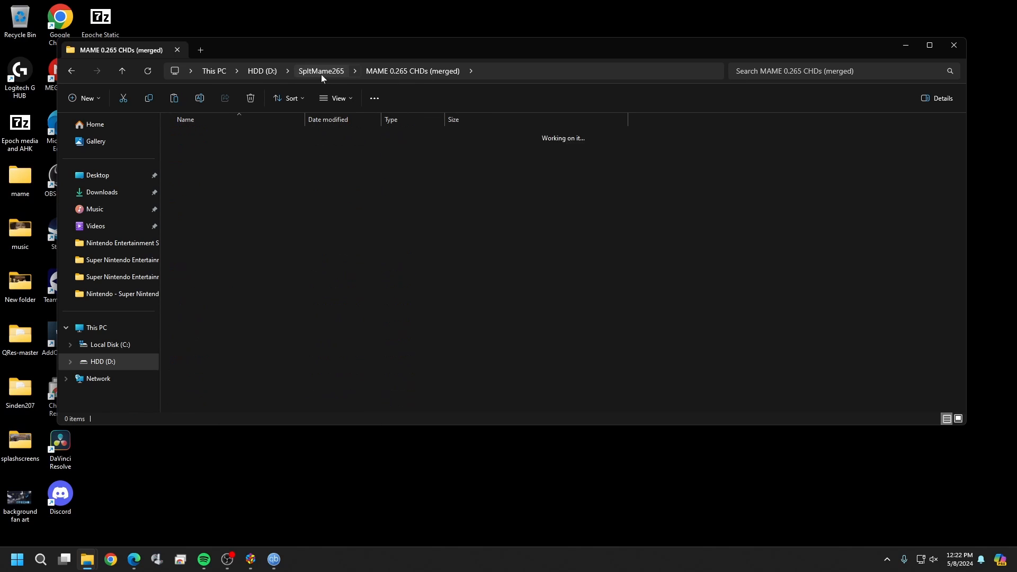
{"action": "left_click", "coordinate": [265, 73]}
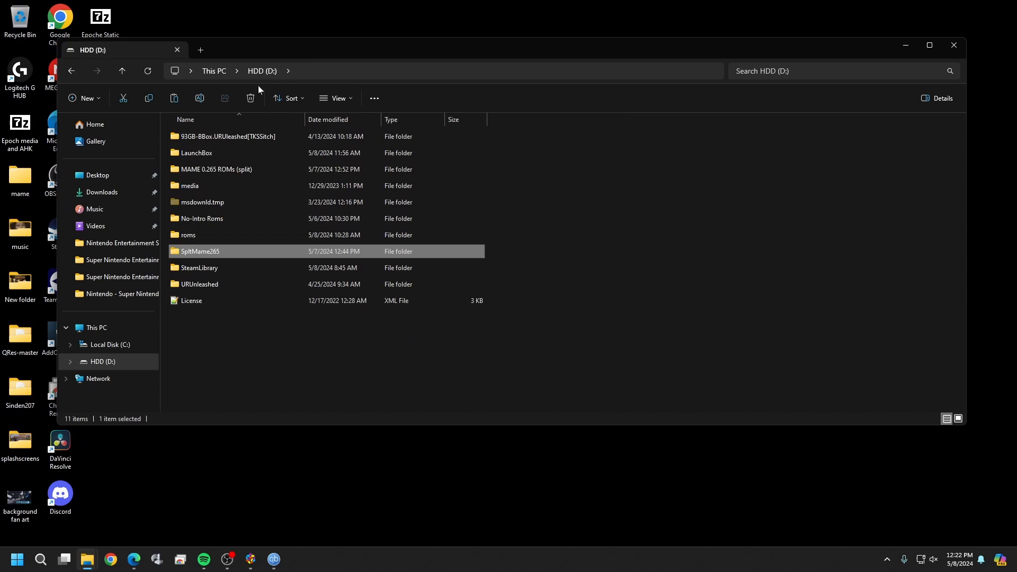
{"action": "double_click", "coordinate": [227, 153]}
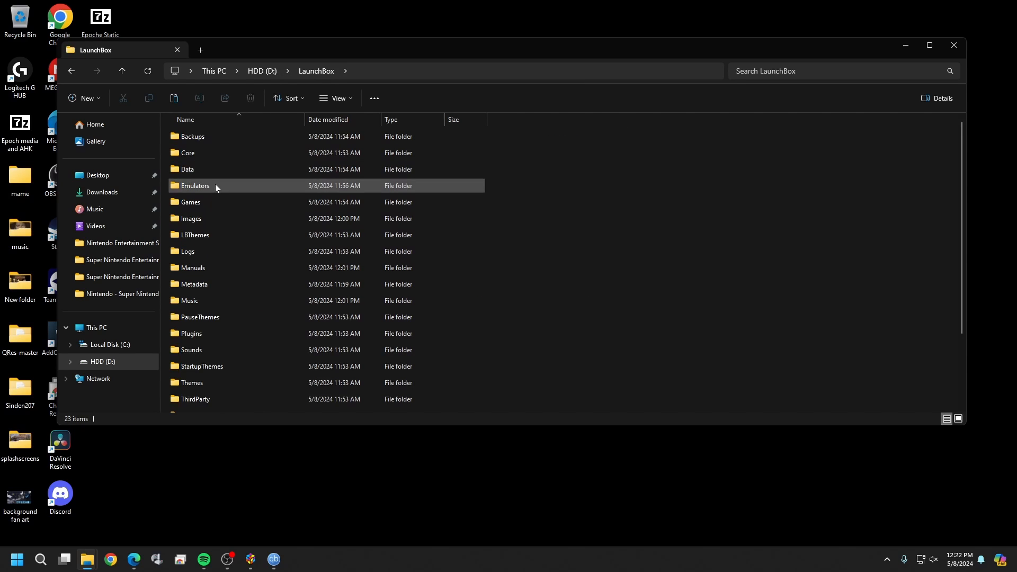
{"action": "double_click", "coordinate": [215, 184]}
{"action": "double_click", "coordinate": [216, 138]}
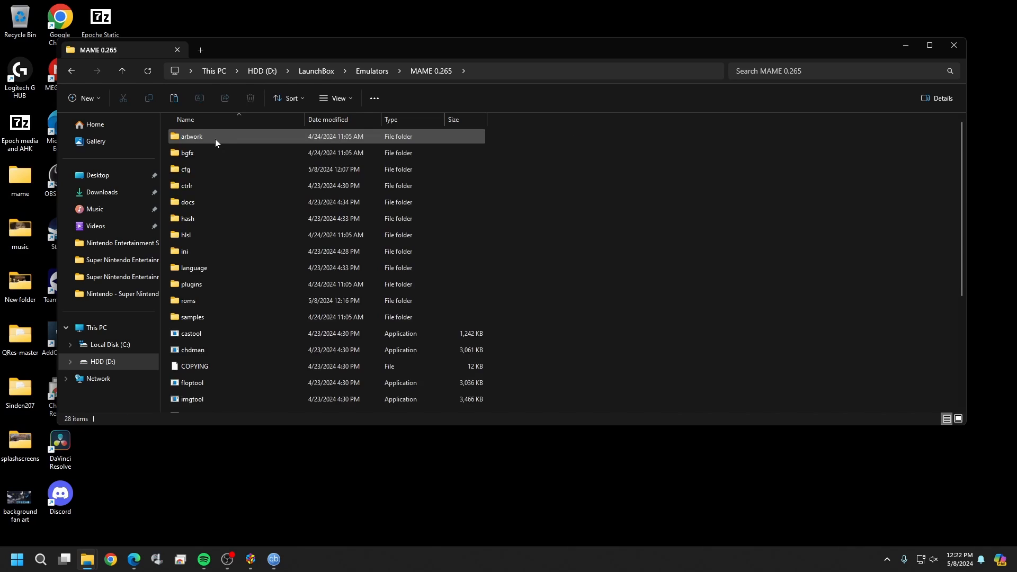
{"action": "double_click", "coordinate": [227, 301]}
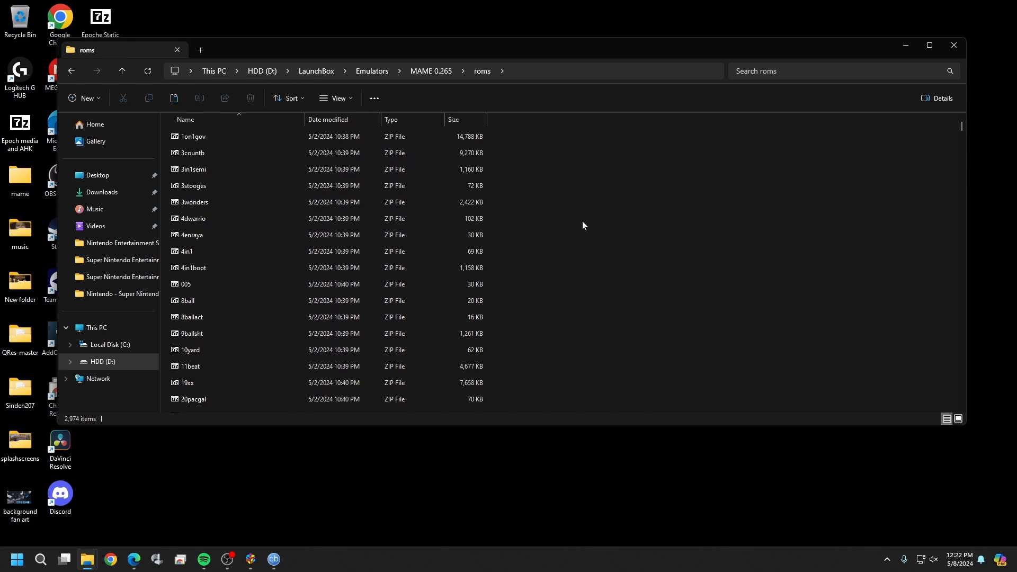
{"action": "right_click", "coordinate": [657, 193]}
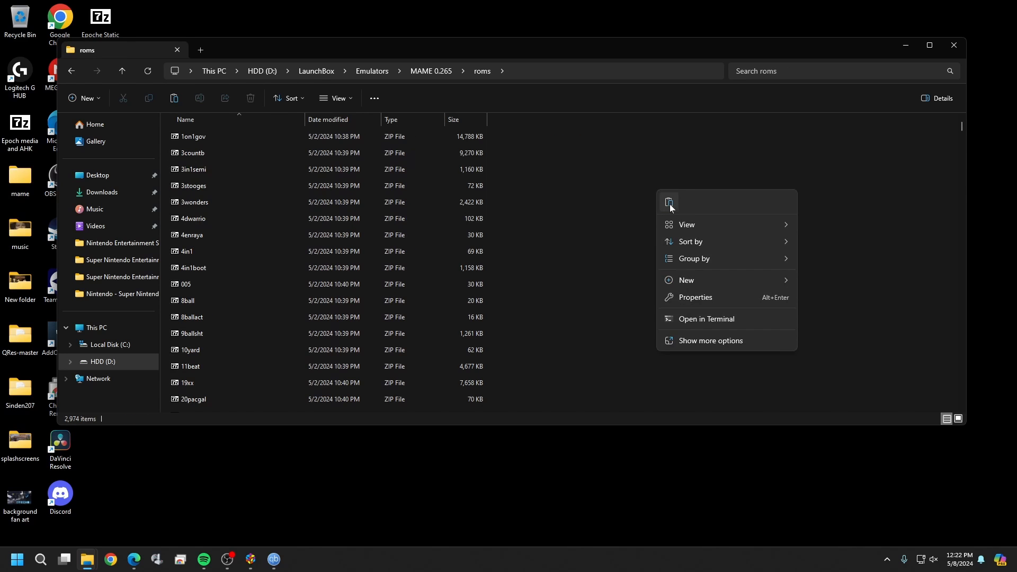
{"action": "left_click", "coordinate": [669, 202]}
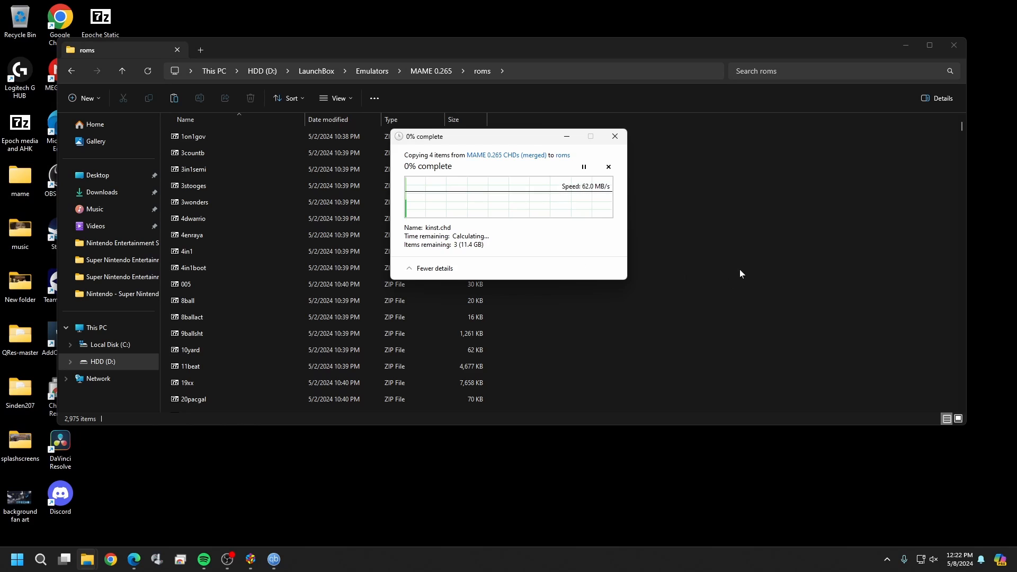
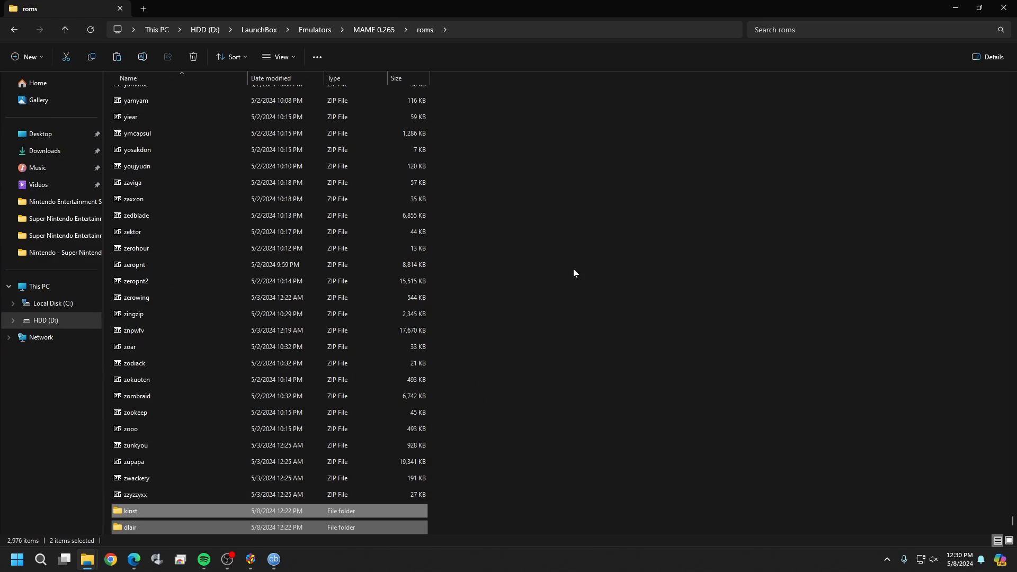
Clear the selection in the roms folder, reveal its full path, and sort its contents by type
{"action": "key", "text": "shift+F10"}
{"action": "key", "text": "Escape"}
{"action": "left_click", "coordinate": [561, 272]}
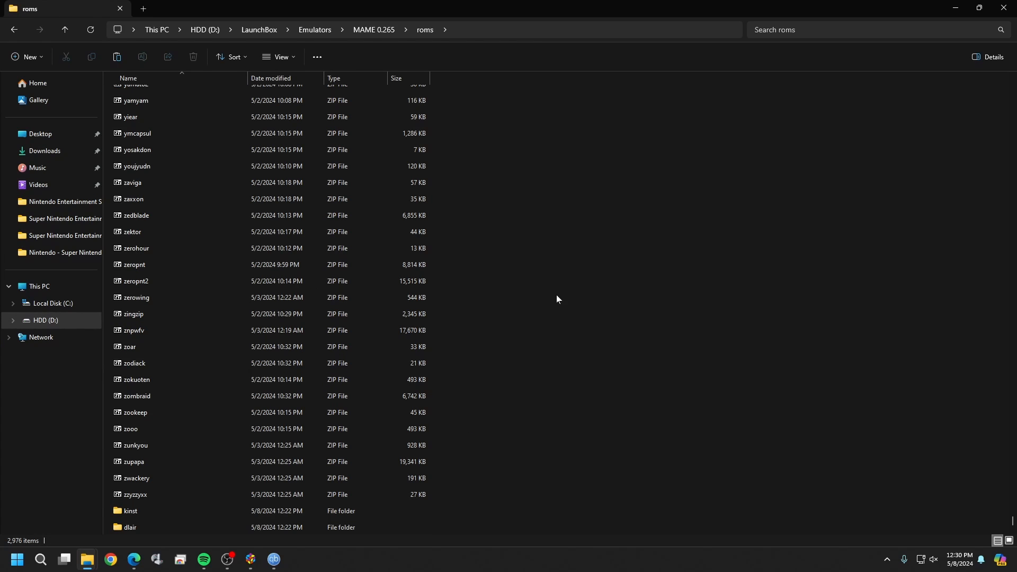
{"action": "left_click", "coordinate": [477, 31]}
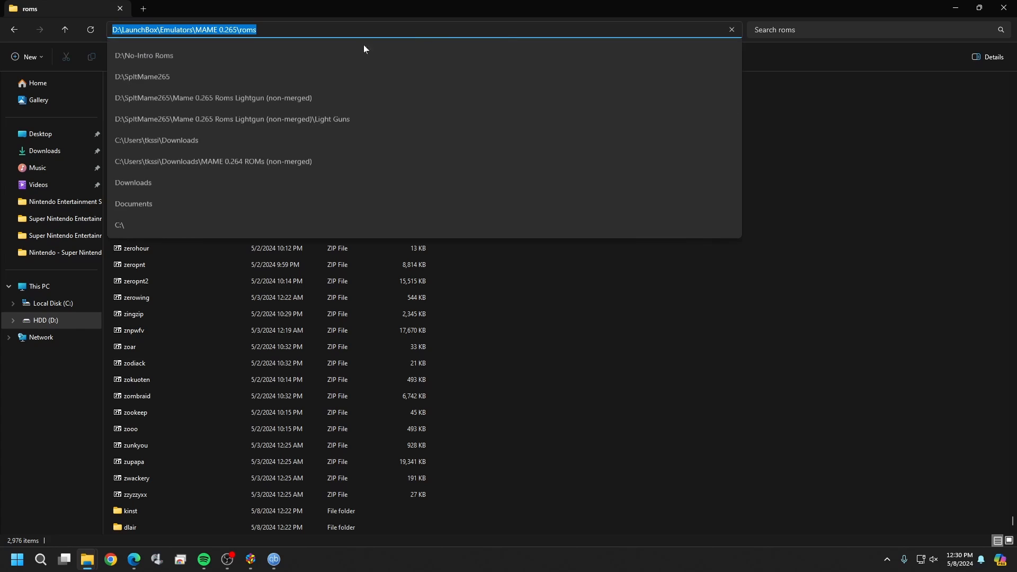
{"action": "left_click", "coordinate": [609, 370]}
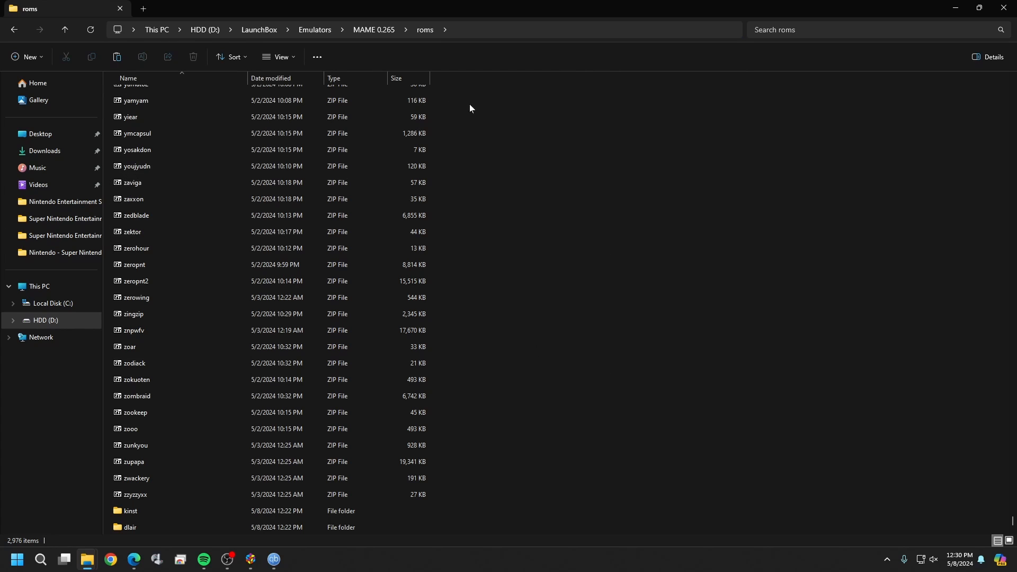
{"action": "left_click", "coordinate": [354, 85]}
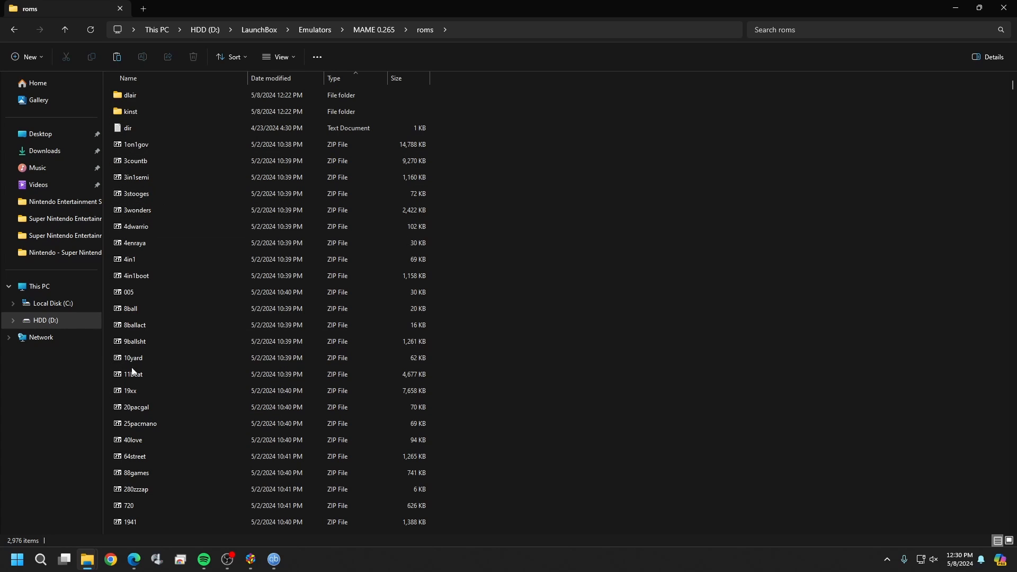
{"action": "key", "text": "F4"}
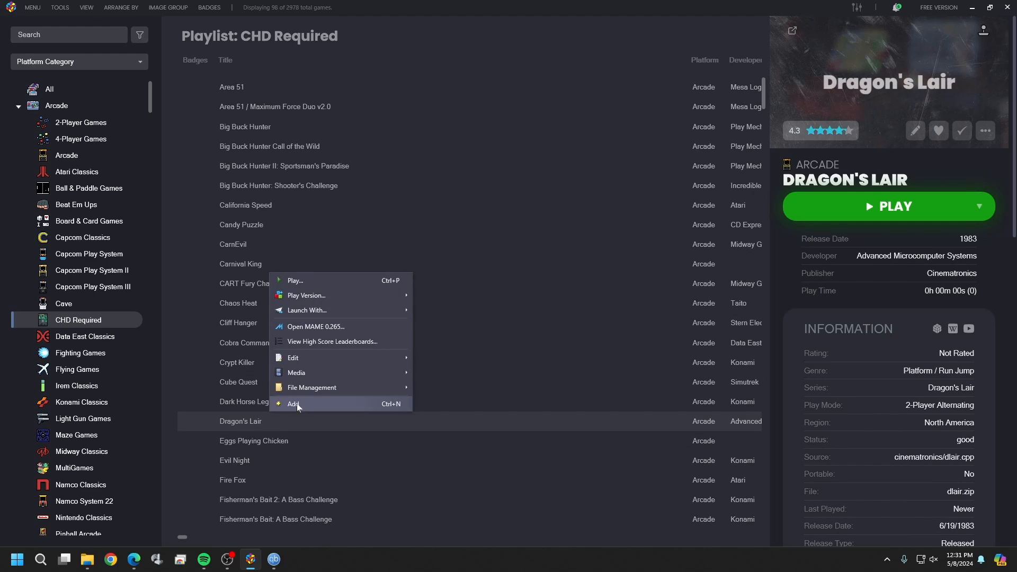
Check the alternate versions offered for playing Dragon's Lair, then dismiss them by selecting Big Buck Hunter Call of the Wild
{"action": "mouse_move", "coordinate": [391, 296]}
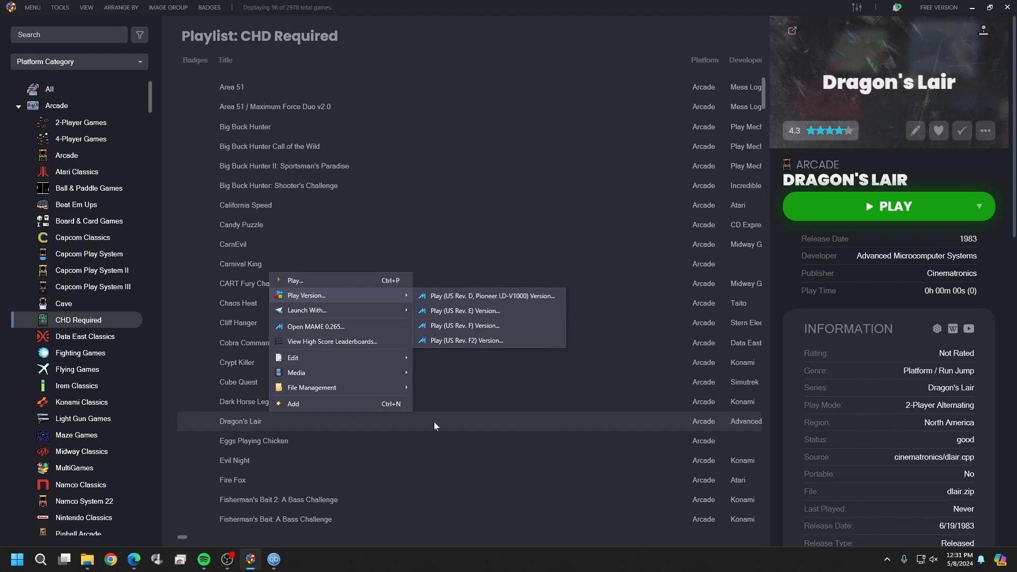
{"action": "left_click", "coordinate": [289, 145]}
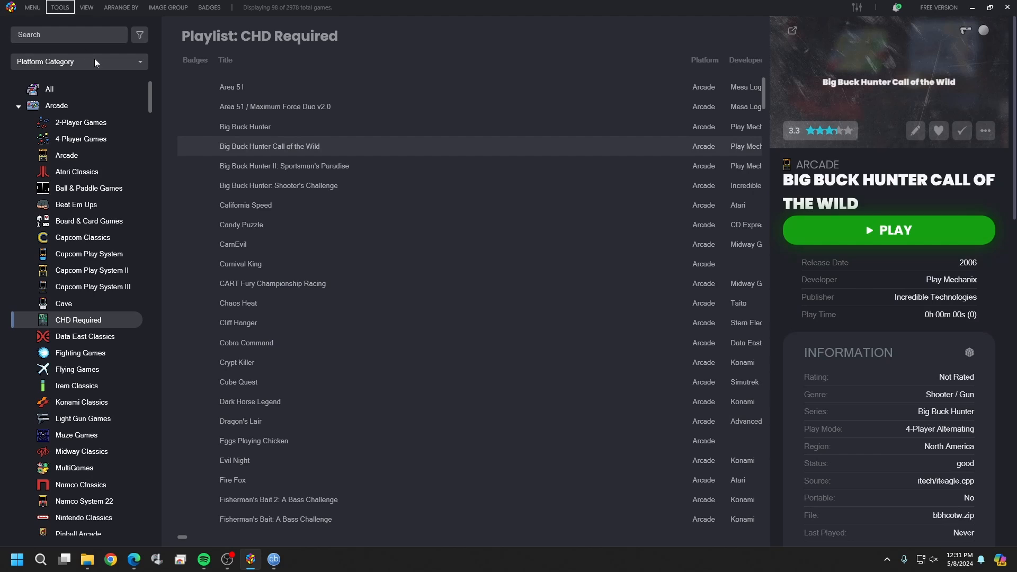
{"action": "left_click", "coordinate": [63, 12]}
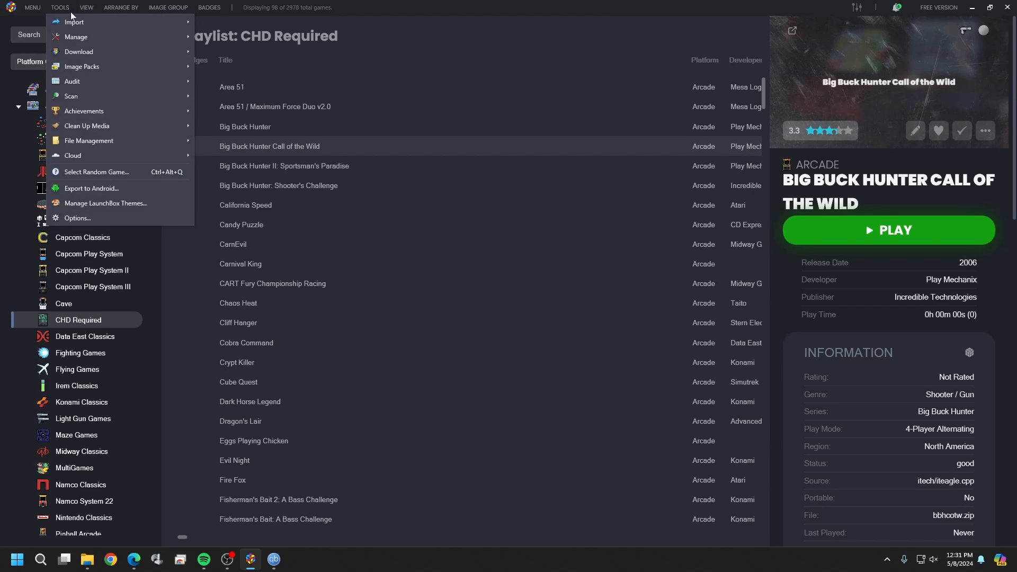
{"action": "mouse_move", "coordinate": [135, 158]}
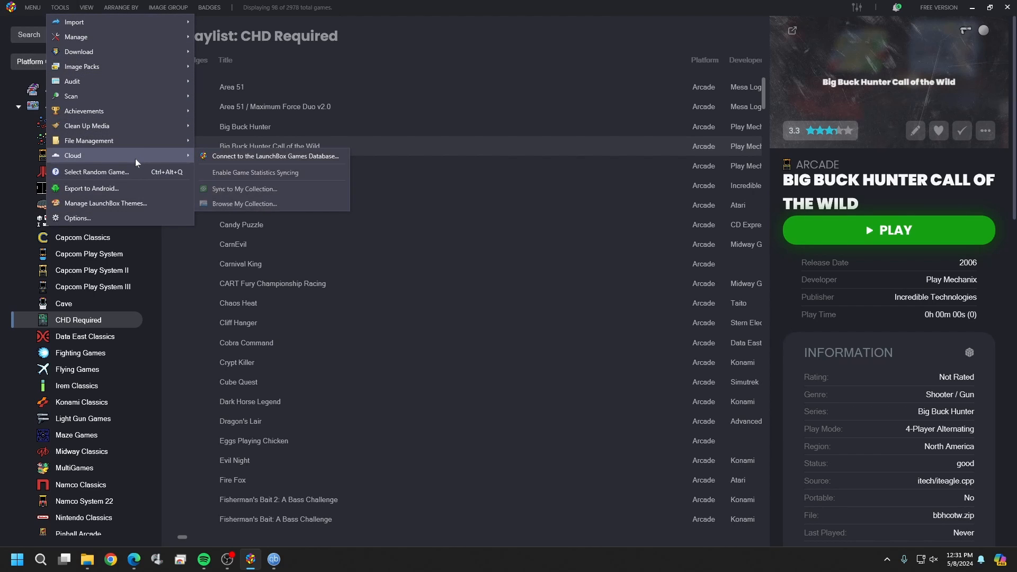
{"action": "key", "text": "Escape"}
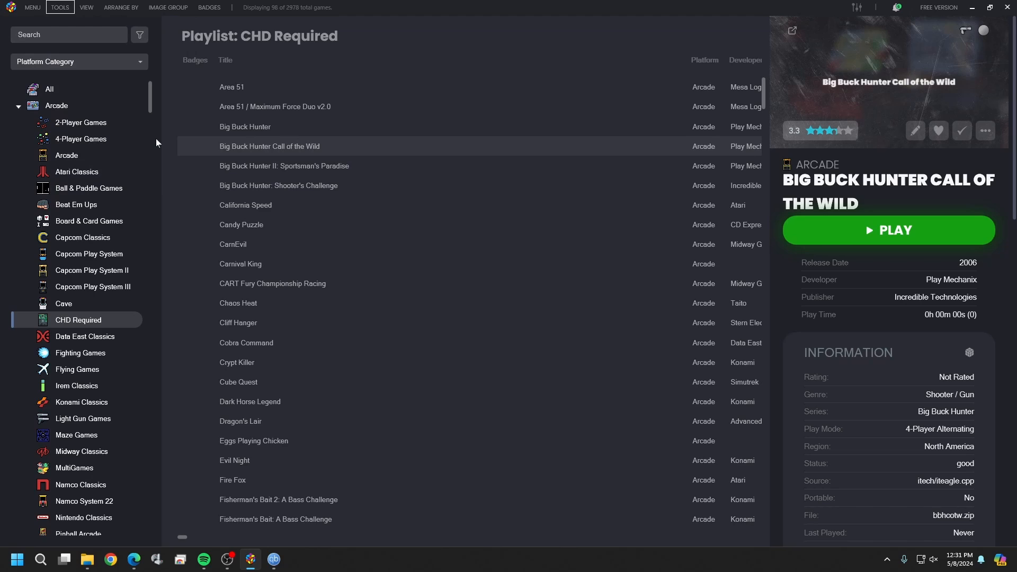
{"action": "left_click", "coordinate": [60, 10]}
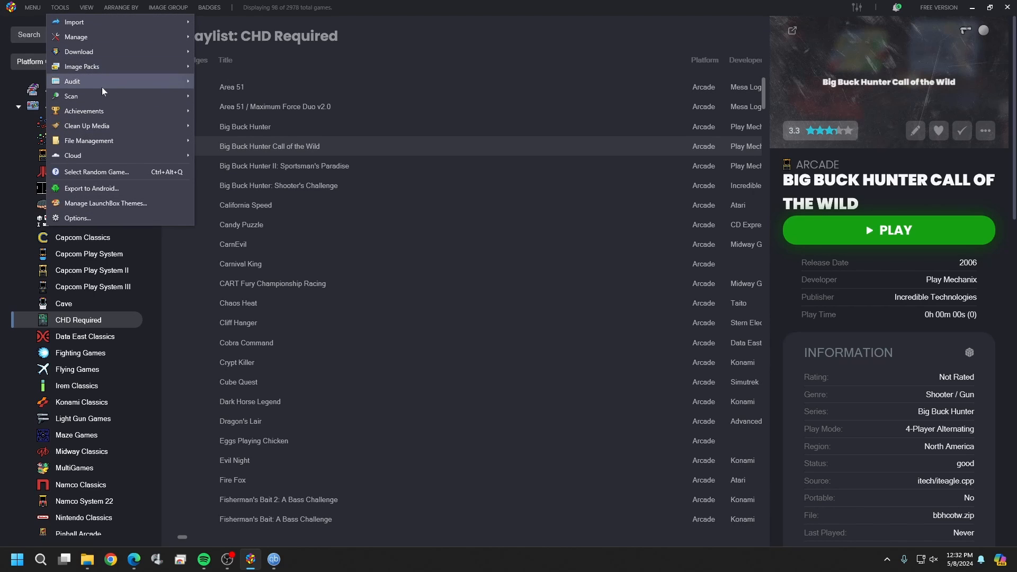
{"action": "mouse_move", "coordinate": [102, 84]}
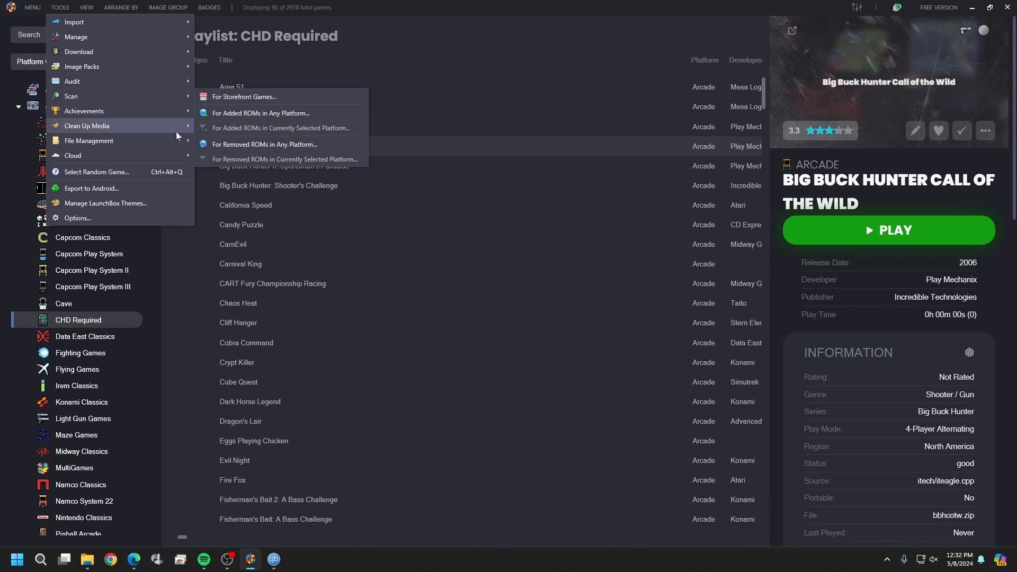
{"action": "mouse_move", "coordinate": [173, 144]}
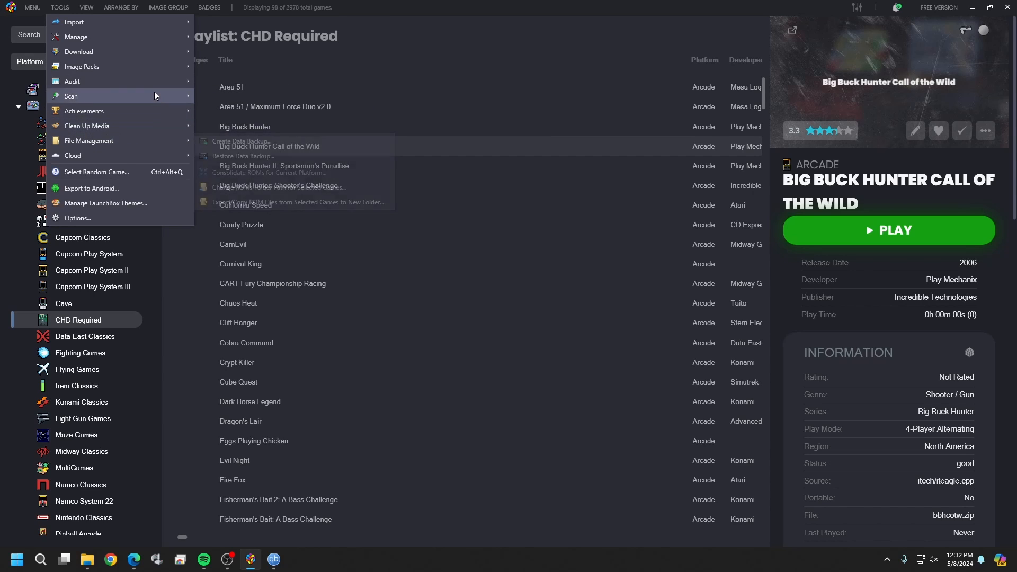
{"action": "mouse_move", "coordinate": [154, 81]}
{"action": "key", "text": "Escape"}
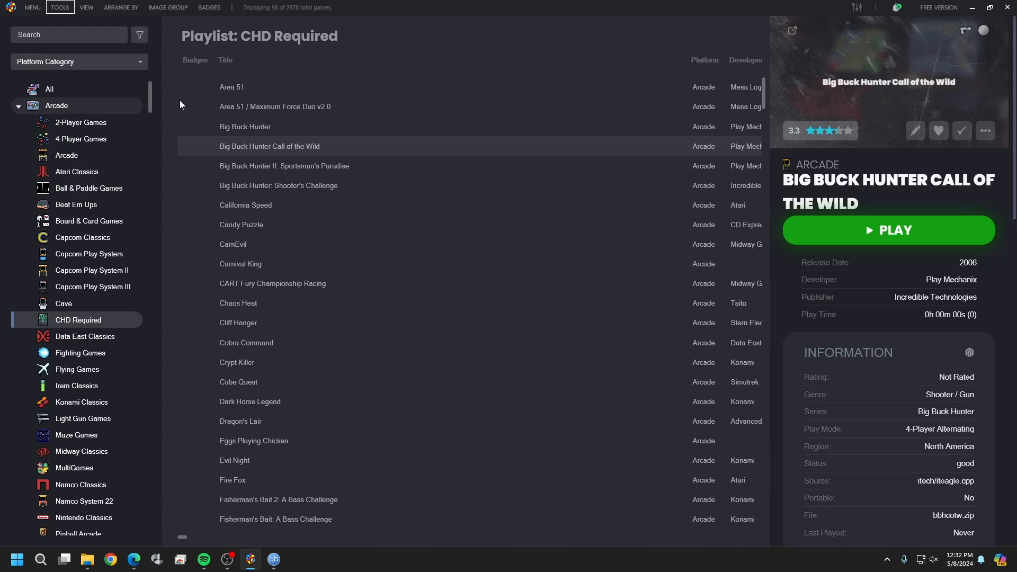
Scan for removed ROMs in any platform and remove the games whose ROMs are no longer found on the drives
{"action": "left_click", "coordinate": [62, 11]}
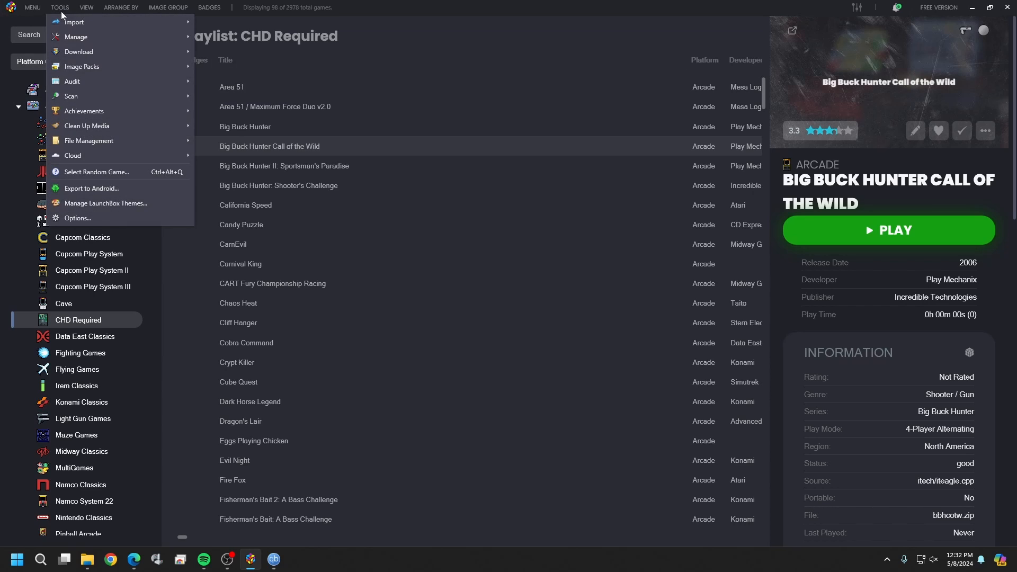
{"action": "mouse_move", "coordinate": [146, 97]}
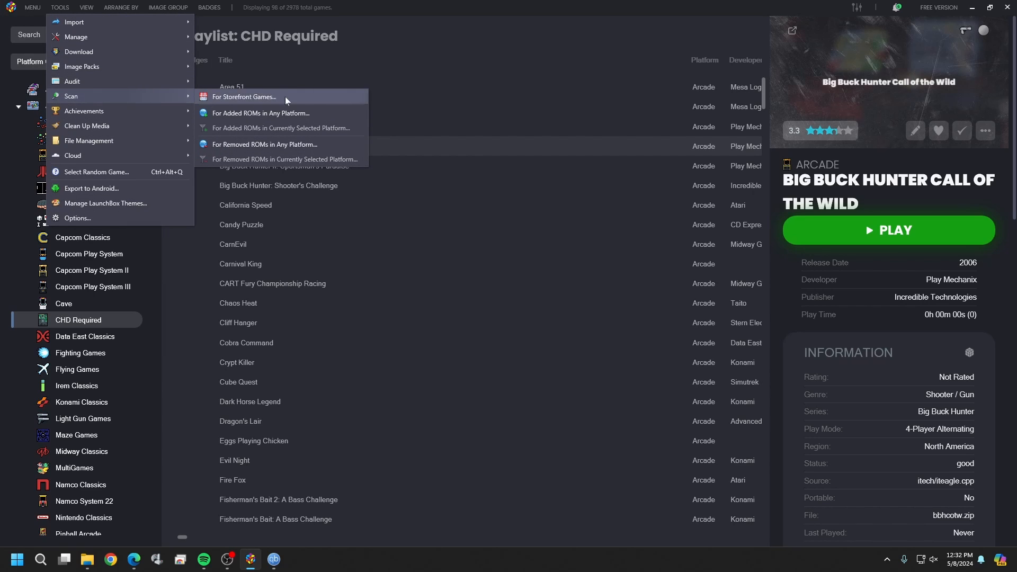
{"action": "left_click", "coordinate": [261, 151]}
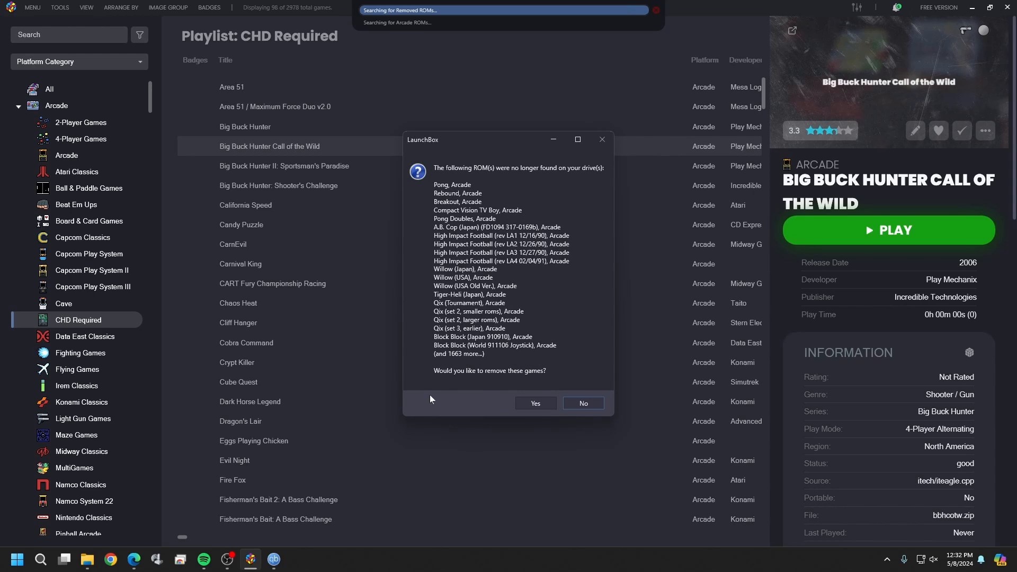
{"action": "left_click", "coordinate": [547, 406]}
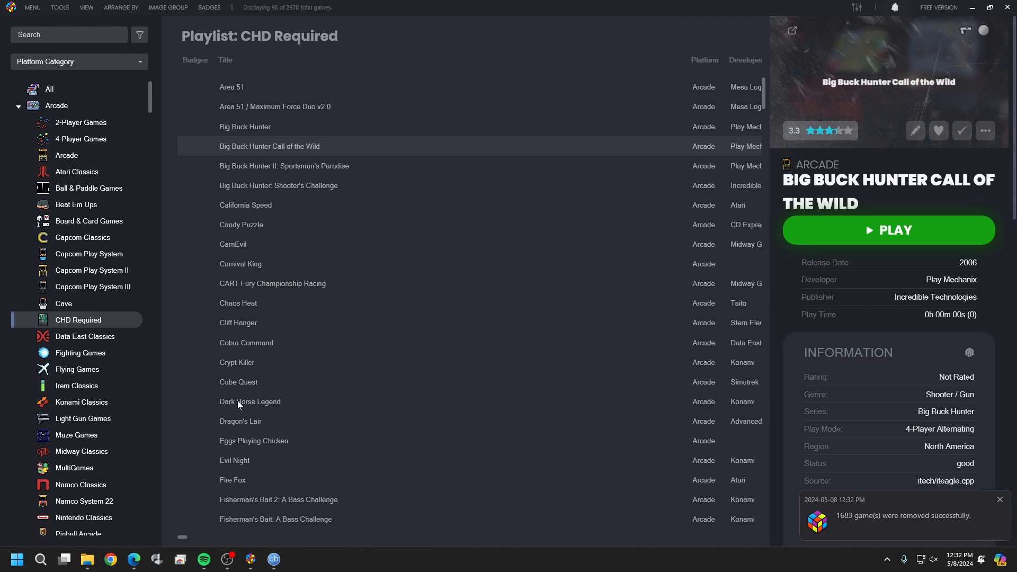
Check the alternative play versions of Dragon's Lair in the CHD Required playlist, and launch its default version
{"action": "right_click", "coordinate": [239, 424]}
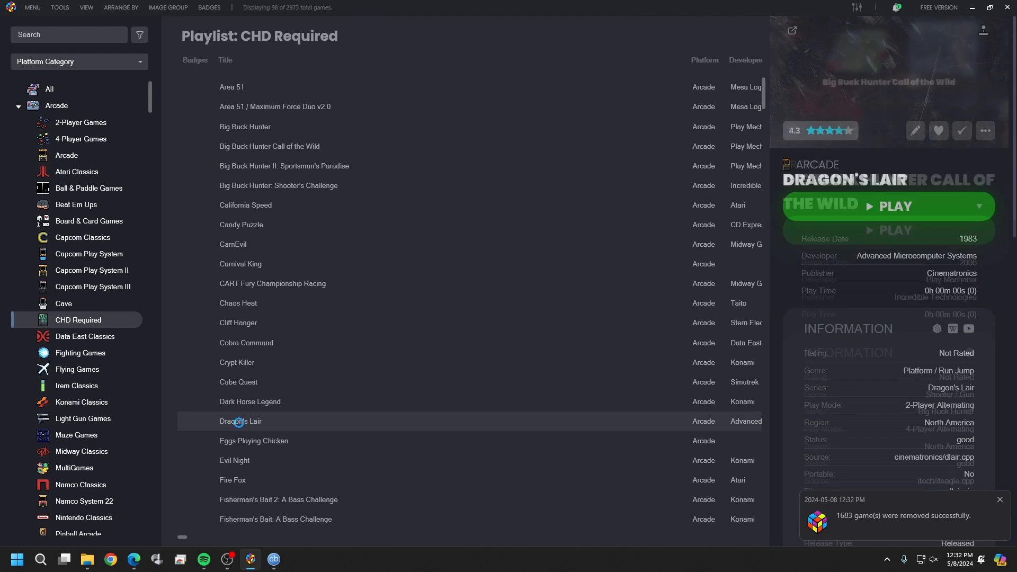
{"action": "mouse_move", "coordinate": [329, 303]}
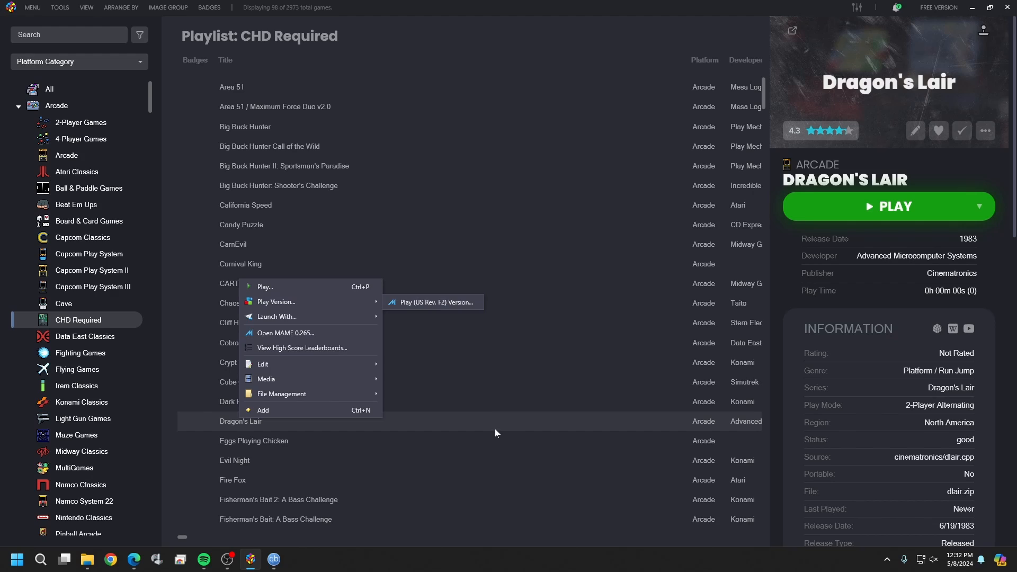
{"action": "left_click", "coordinate": [501, 415]}
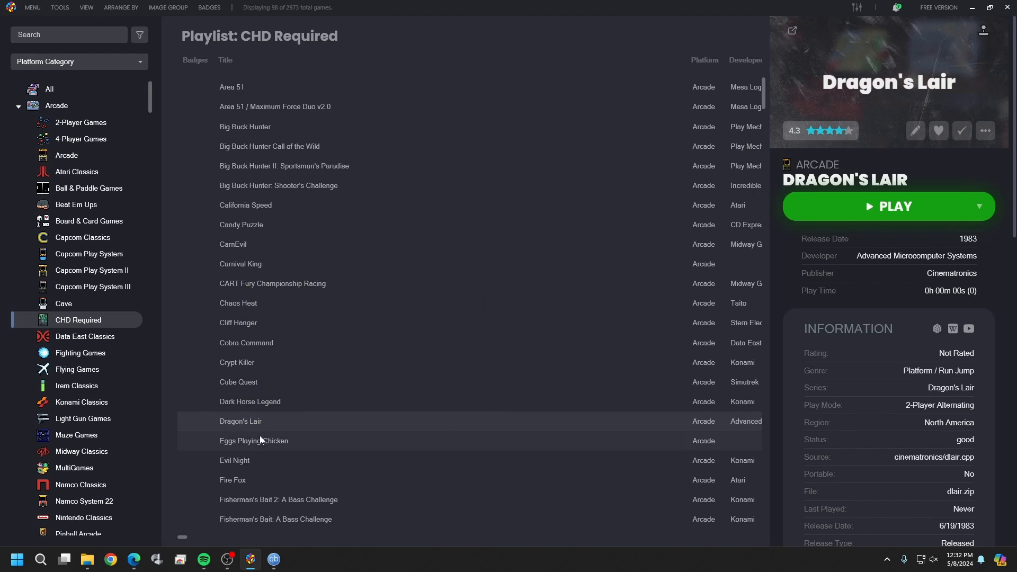
{"action": "double_click", "coordinate": [300, 428]}
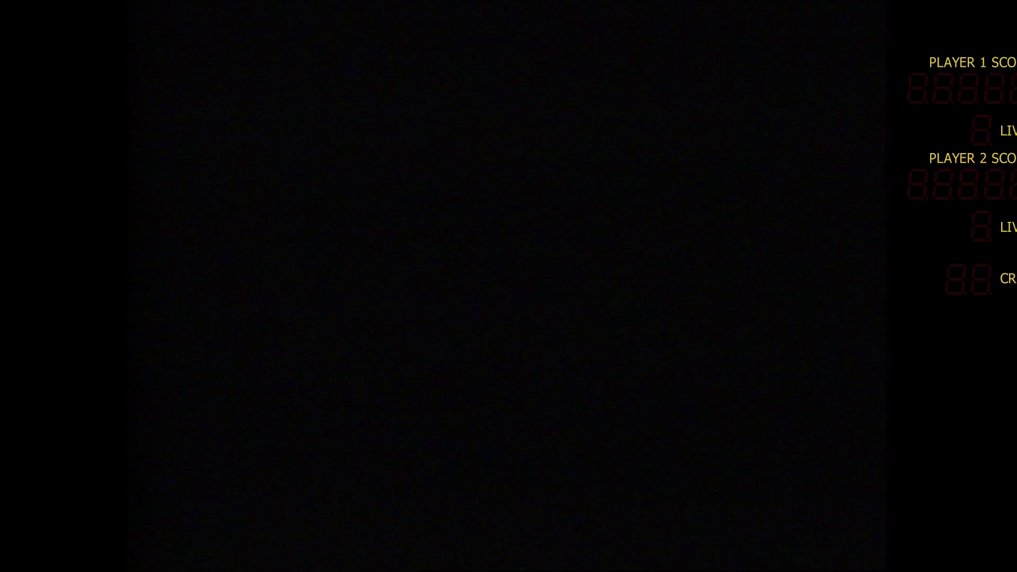
{"action": "key", "text": "XF86AudioLowerVolume"}
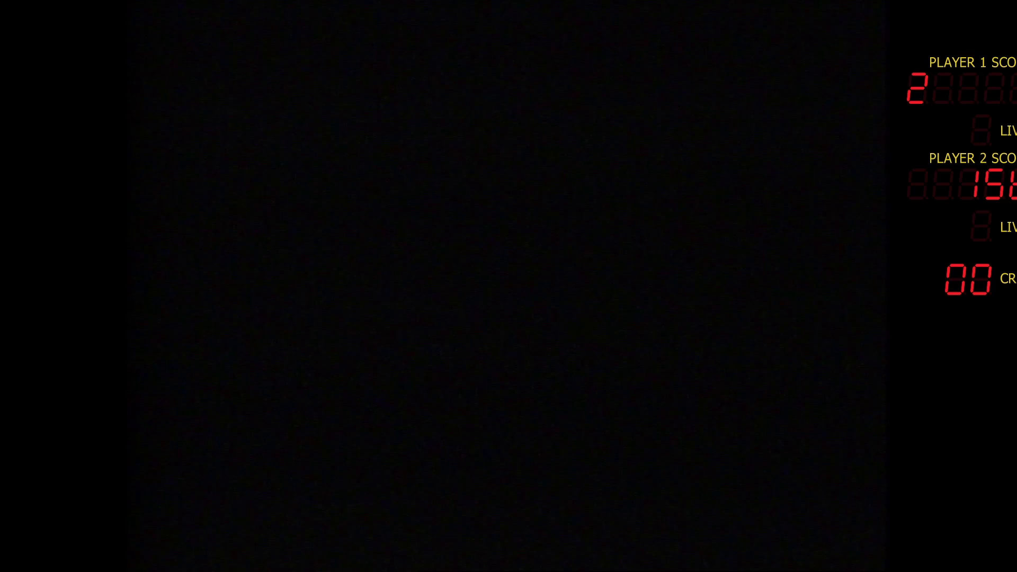
Open the emulator's video options for Screen #0
{"action": "key", "text": "Tab"}
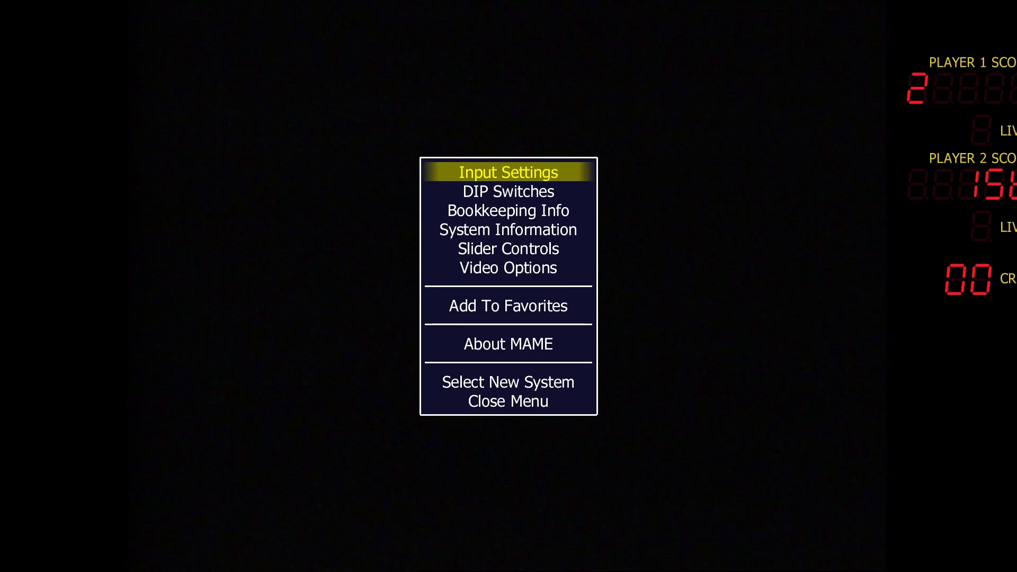
{"action": "key", "text": "Down"}
{"action": "key", "text": "Down"}
{"action": "key", "text": "Down"}
{"action": "key", "text": "Down"}
{"action": "key", "text": "Down"}
{"action": "key", "text": "Return"}
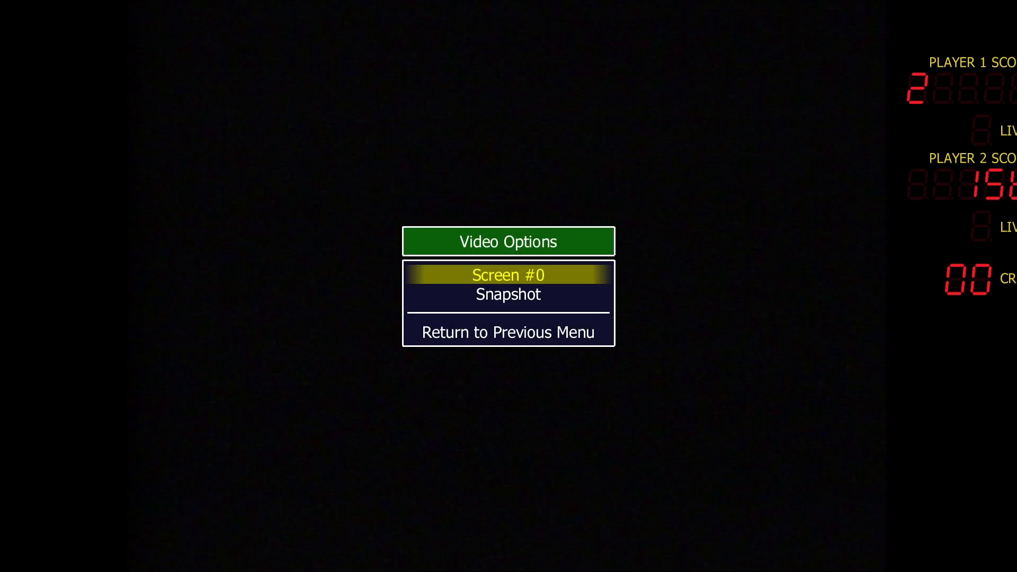
{"action": "key", "text": "Return"}
Try the Screen 0 Standard (4:3), Pixel Aspect (22:15) and Cocktail views, and go back to Internal Layout
{"action": "key", "text": "Down"}
{"action": "key", "text": "Return"}
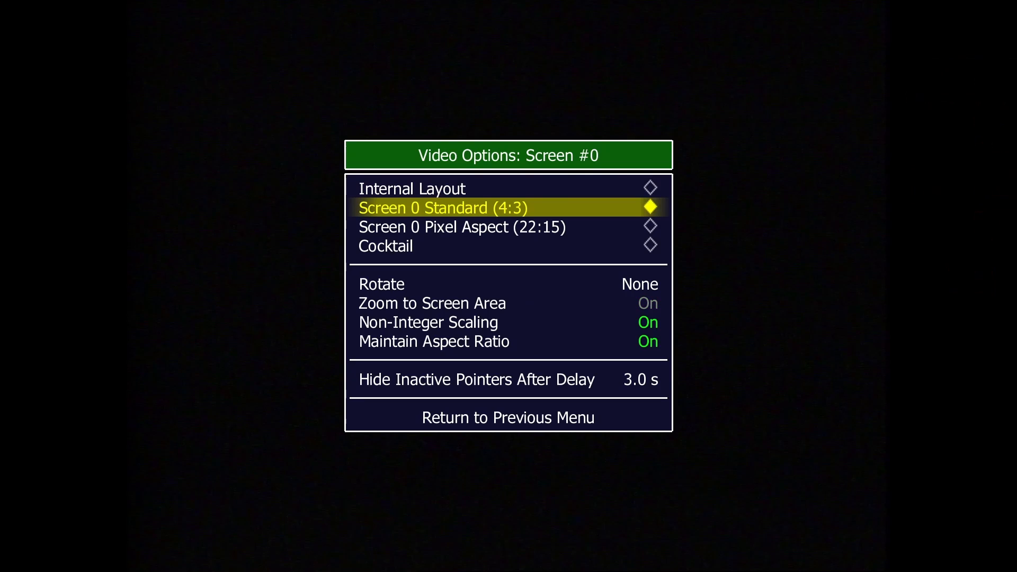
{"action": "key", "text": "Down"}
{"action": "key", "text": "Return"}
{"action": "key", "text": "Down"}
{"action": "key", "text": "Return"}
{"action": "key", "text": "Up"}
{"action": "key", "text": "Up"}
{"action": "key", "text": "Up"}
{"action": "key", "text": "Return"}
Try Screen #0 with Maintain Aspect Ratio off, and turn it back on
{"action": "key", "text": "Down"}
{"action": "key", "text": "Down"}
{"action": "key", "text": "Down"}
{"action": "key", "text": "Down"}
{"action": "key", "text": "Down"}
{"action": "key", "text": "Down"}
{"action": "key", "text": "Down"}
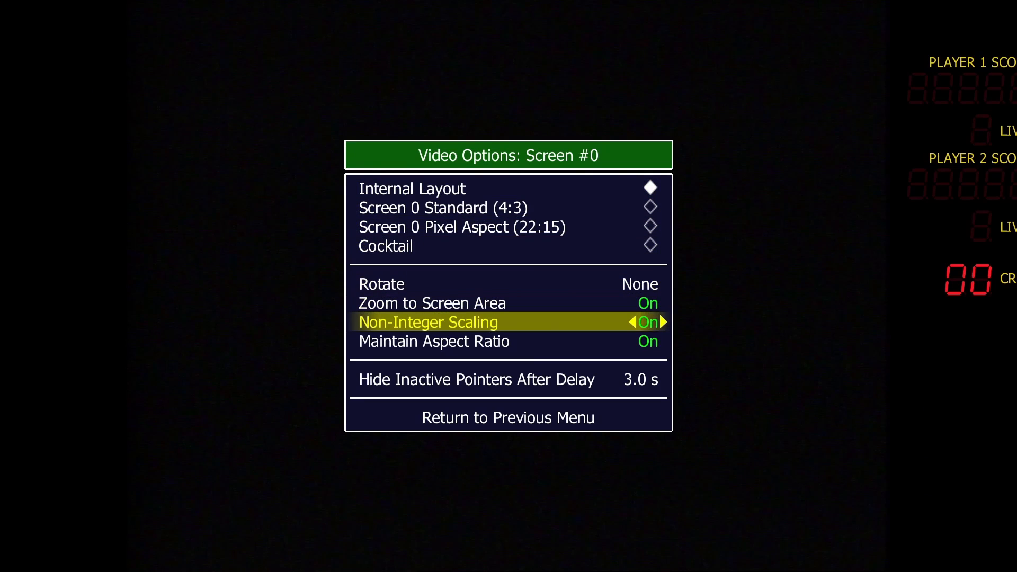
{"action": "key", "text": "Left"}
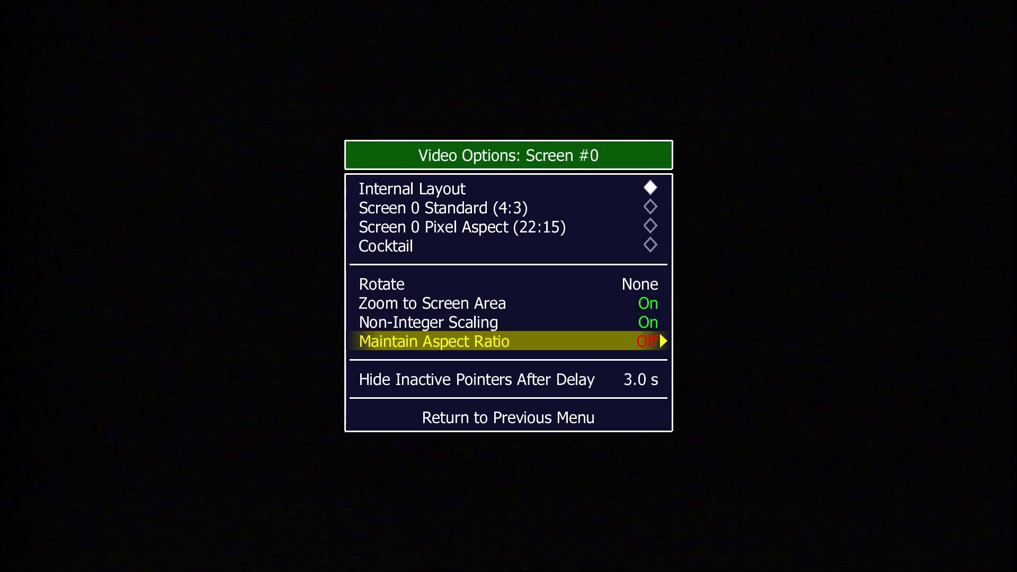
{"action": "key", "text": "Right"}
Compare Zoom to Screen Area on and off for Screen #0, and leave it off
{"action": "key", "text": "Up"}
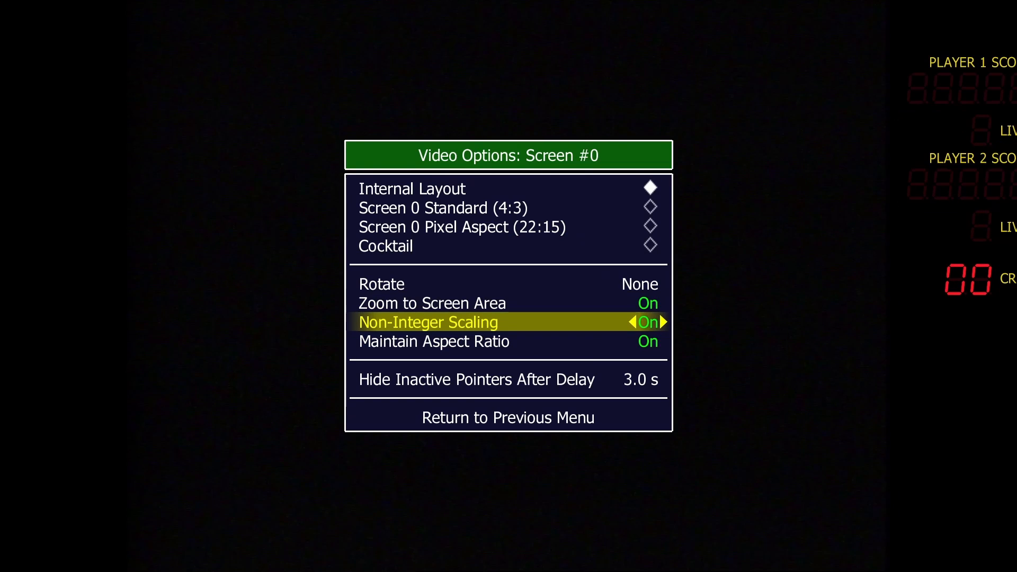
{"action": "key", "text": "Up"}
{"action": "key", "text": "Left"}
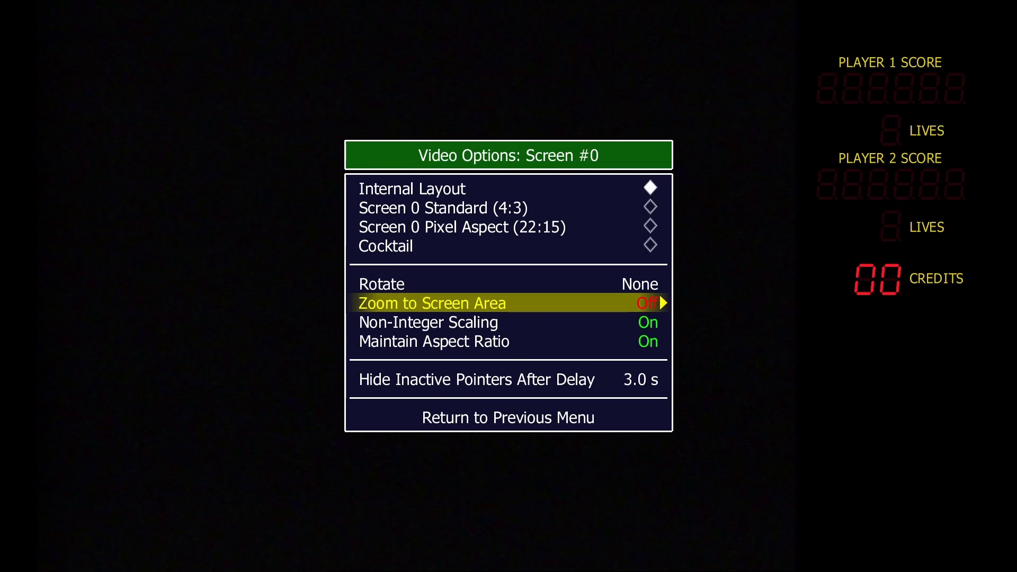
{"action": "key", "text": "Right"}
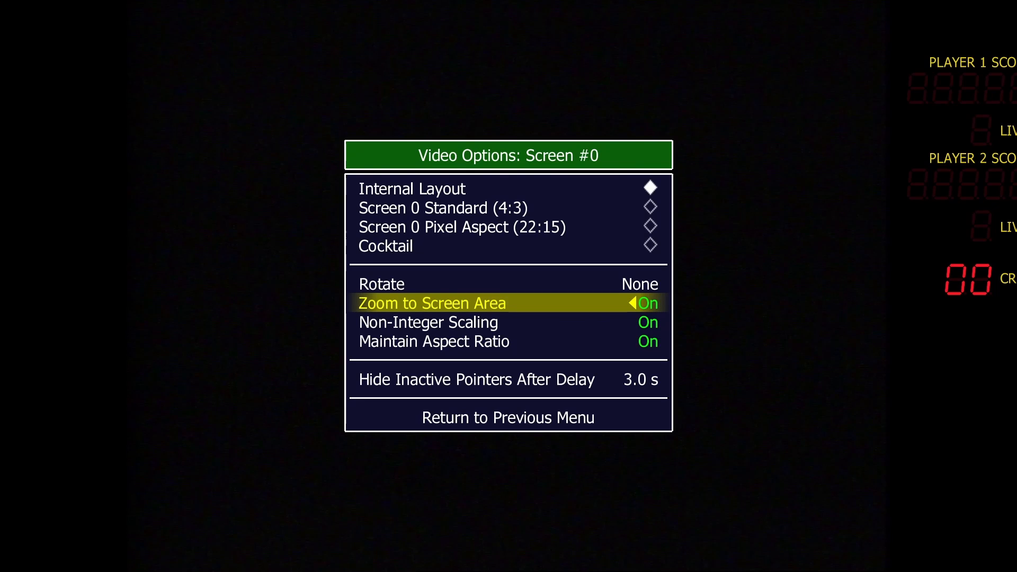
{"action": "key", "text": "Left"}
Leave the video options and close the emulator's menu
{"action": "key", "text": "Up"}
{"action": "key", "text": "Up"}
{"action": "key", "text": "Up"}
{"action": "key", "text": "Up"}
{"action": "key", "text": "Up"}
{"action": "key", "text": "Up"}
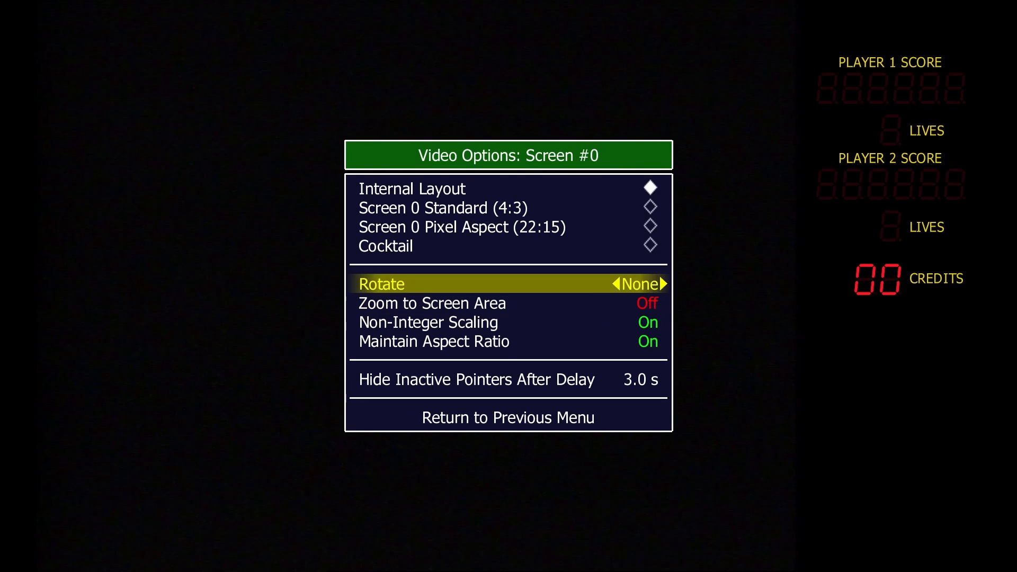
{"action": "key", "text": "Return"}
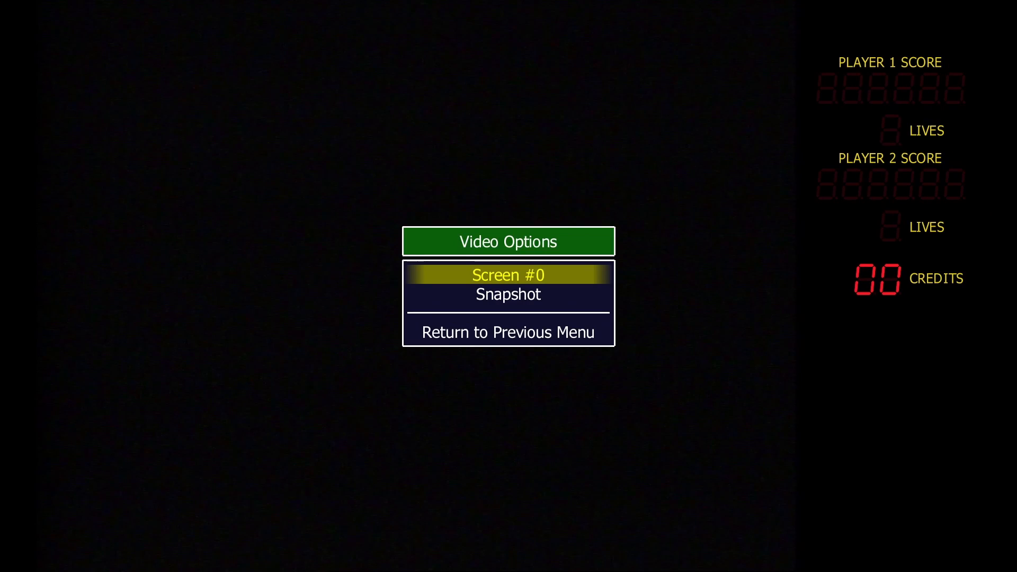
{"action": "key", "text": "Up"}
{"action": "key", "text": "Return"}
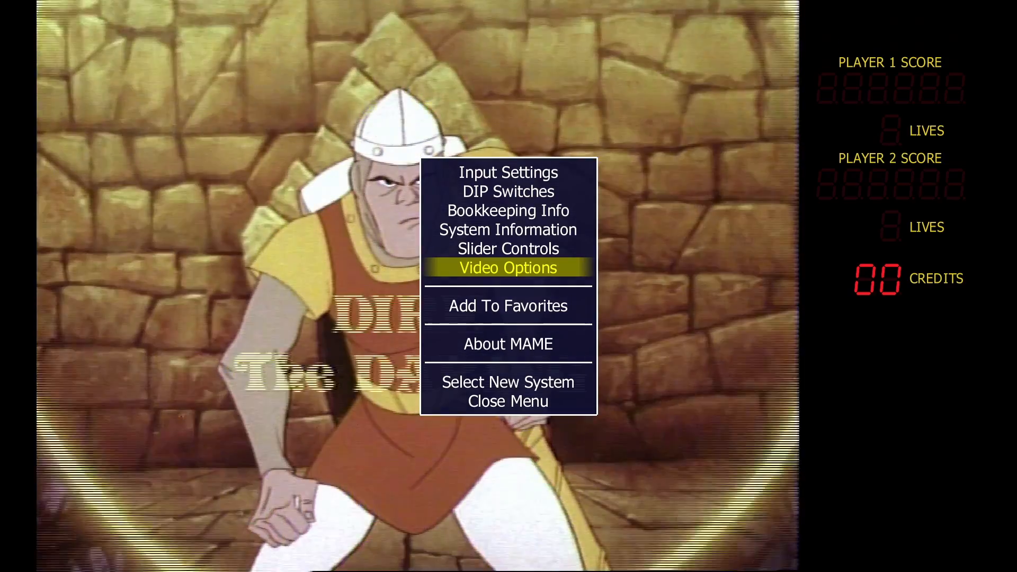
{"action": "key", "text": "Down"}
{"action": "key", "text": "Down"}
{"action": "key", "text": "Down"}
{"action": "key", "text": "Down"}
{"action": "key", "text": "Down"}
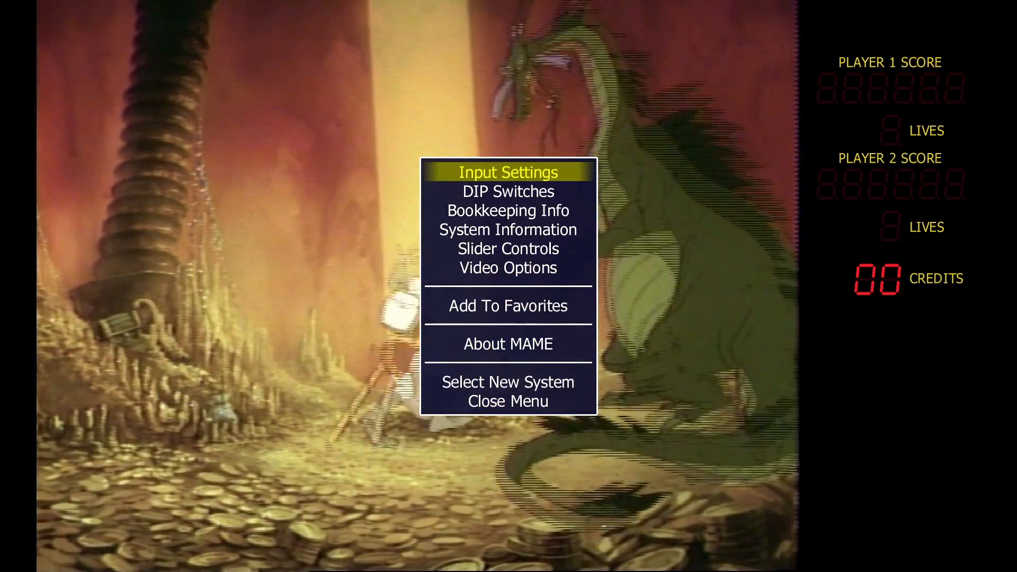
{"action": "key", "text": "Up"}
{"action": "key", "text": "Return"}
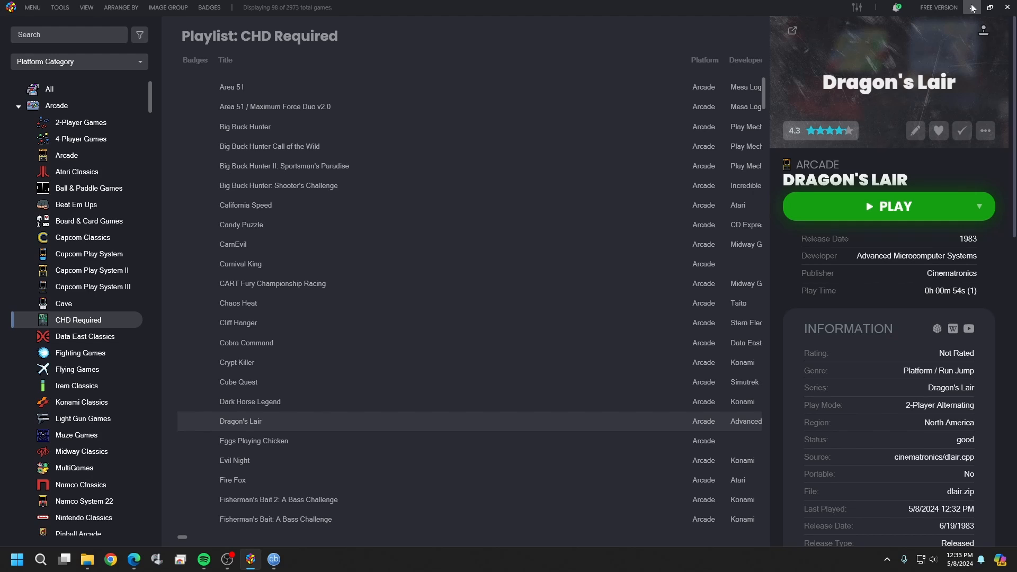
Close LaunchBox and go to the root of HDD (D:) in File Explorer
{"action": "left_click", "coordinate": [1008, 7]}
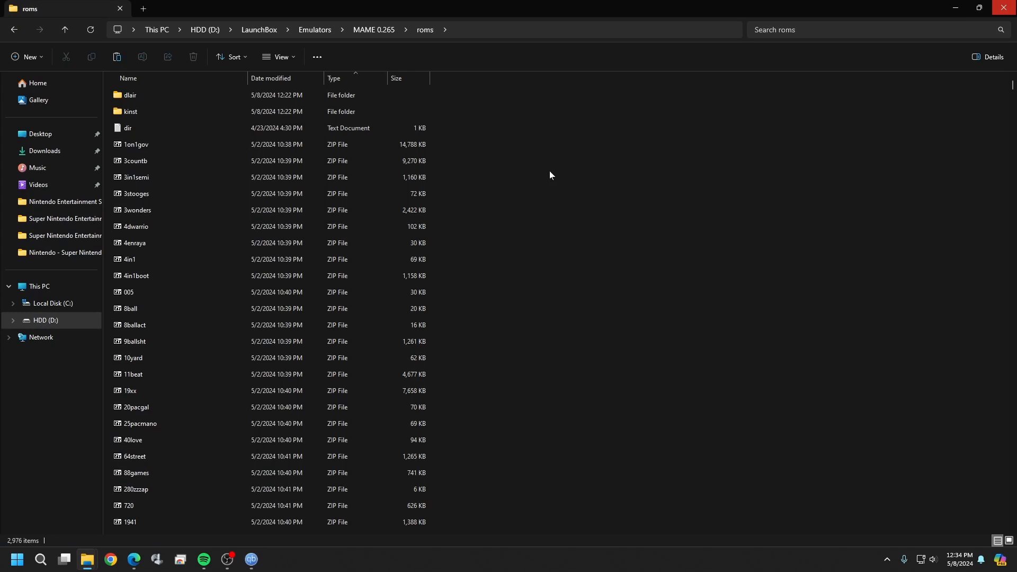
{"action": "left_click", "coordinate": [257, 29]}
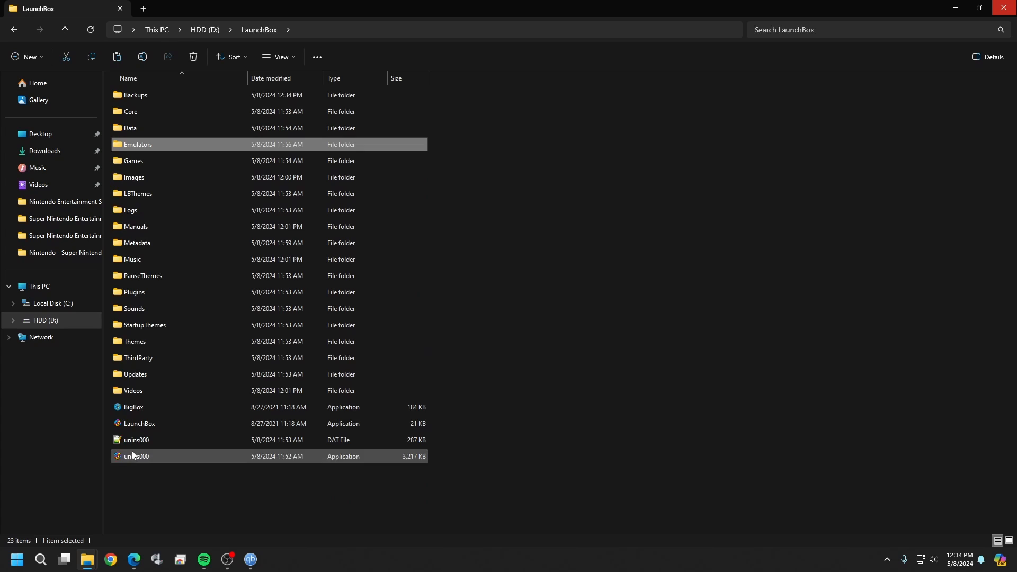
{"action": "left_click", "coordinate": [206, 35]}
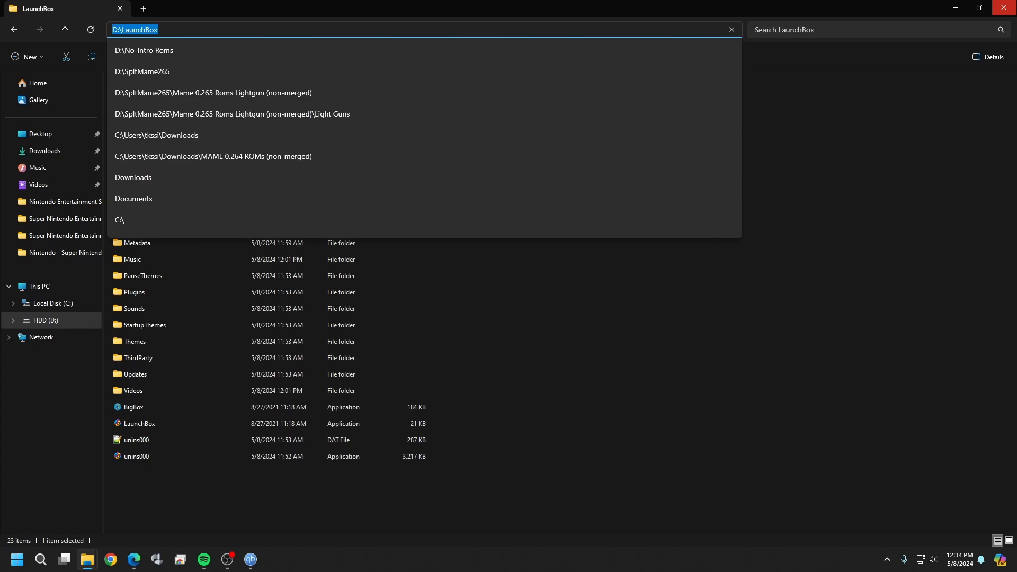
{"action": "left_click", "coordinate": [548, 262]}
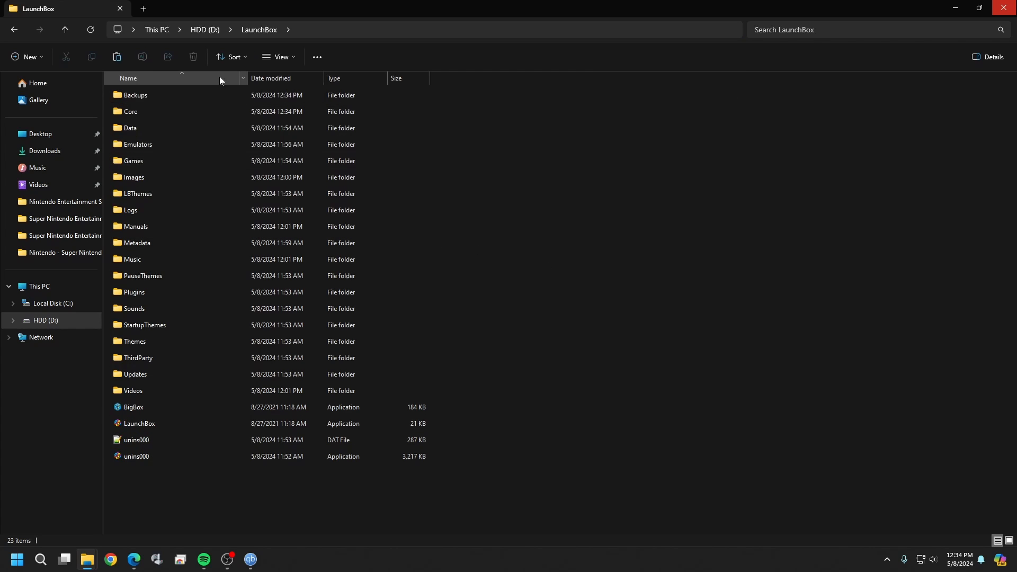
{"action": "left_click", "coordinate": [207, 32]}
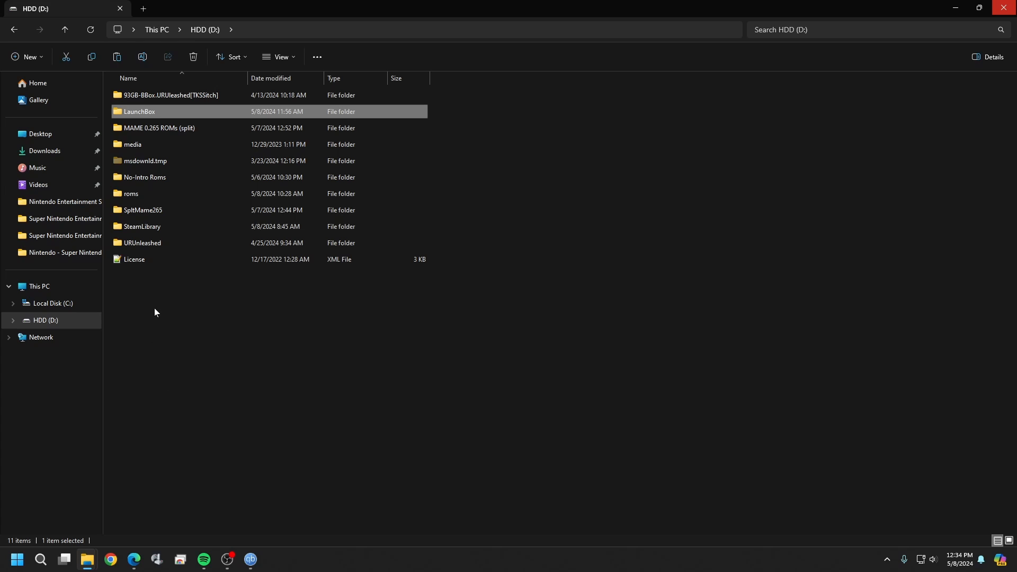
Copy the License XML file from HDD (D:) into the LaunchBox folder and start LaunchBox from there
{"action": "right_click", "coordinate": [157, 259]}
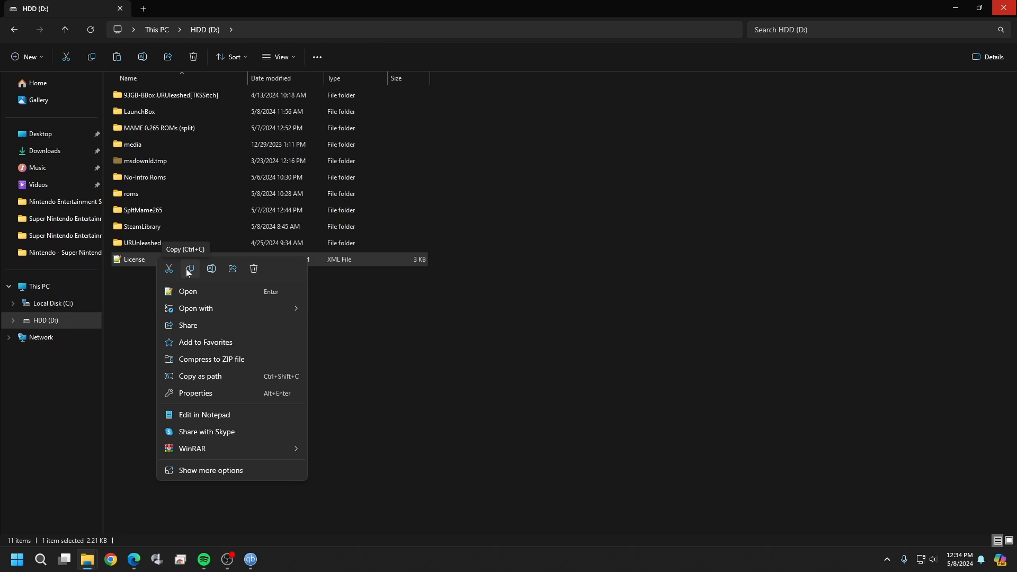
{"action": "left_click", "coordinate": [187, 272]}
{"action": "left_click", "coordinate": [132, 356]}
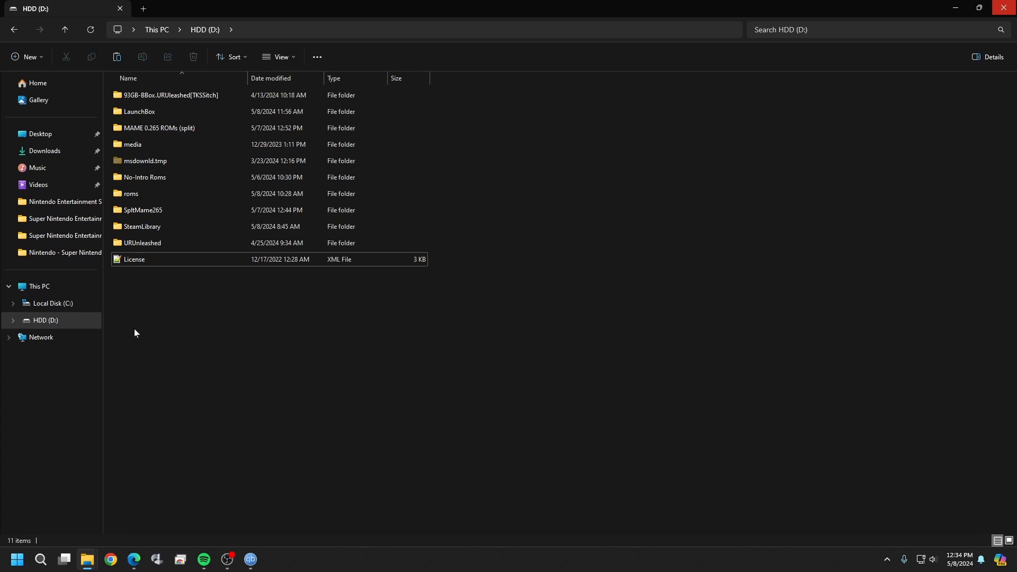
{"action": "double_click", "coordinate": [157, 111]}
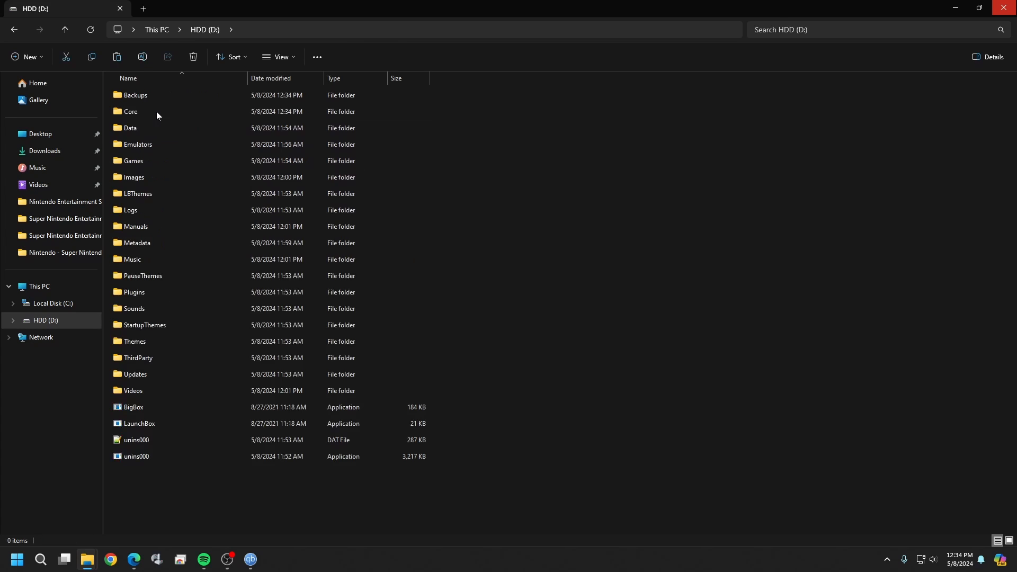
{"action": "right_click", "coordinate": [535, 326]}
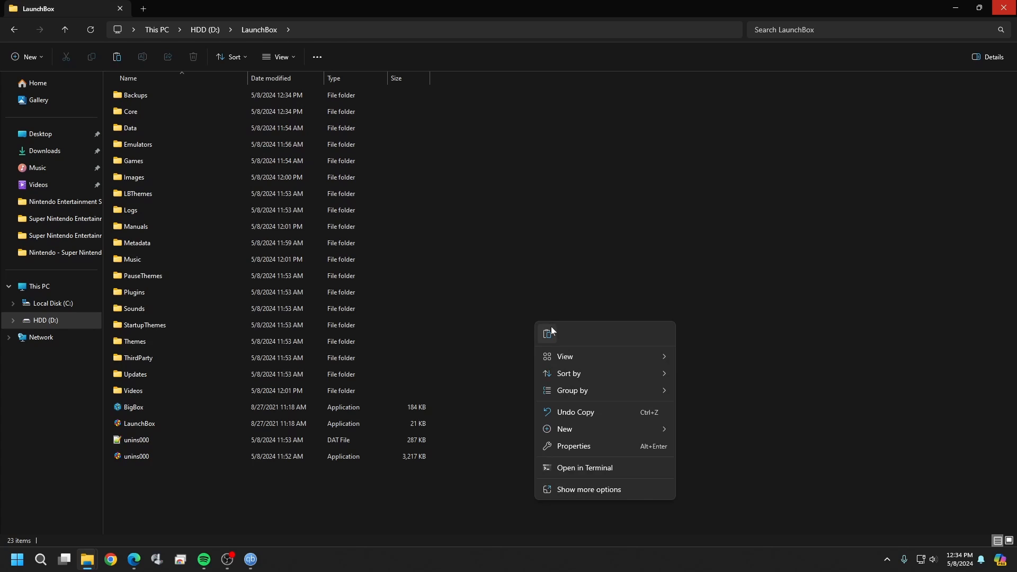
{"action": "left_click", "coordinate": [551, 329]}
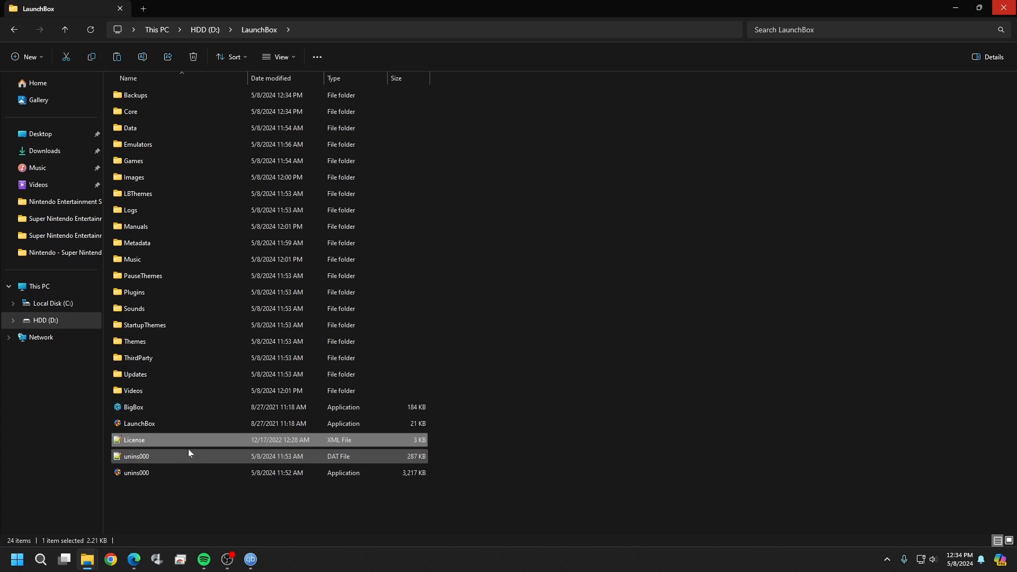
{"action": "double_click", "coordinate": [171, 423]}
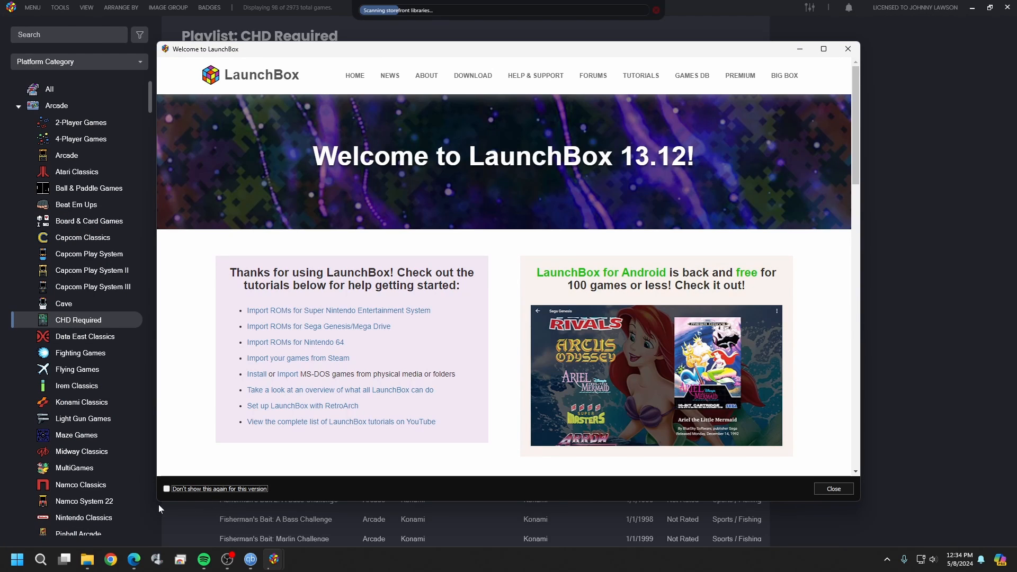
Turn off the welcome window for this version and close it
{"action": "left_click", "coordinate": [167, 490]}
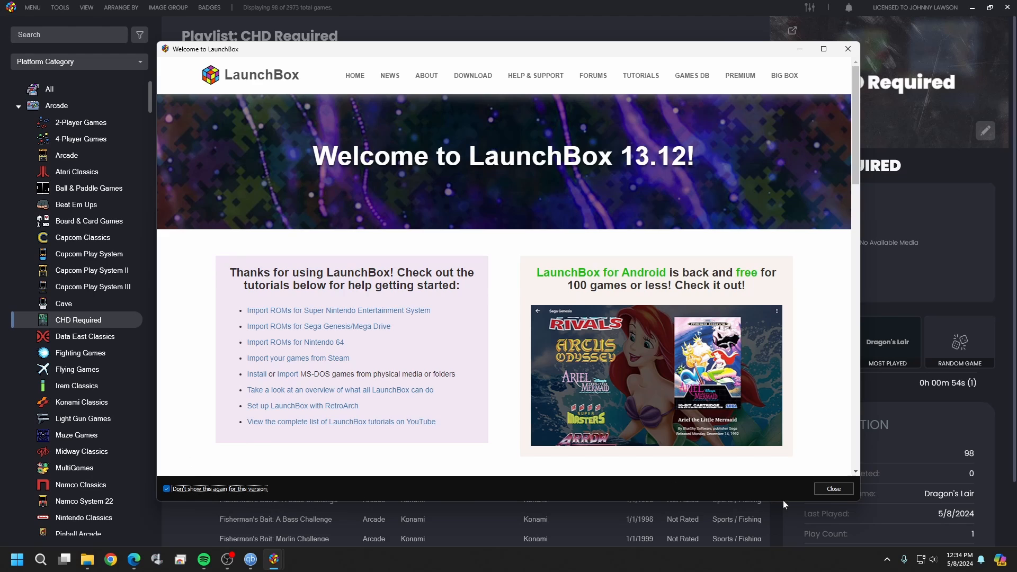
{"action": "left_click", "coordinate": [839, 493]}
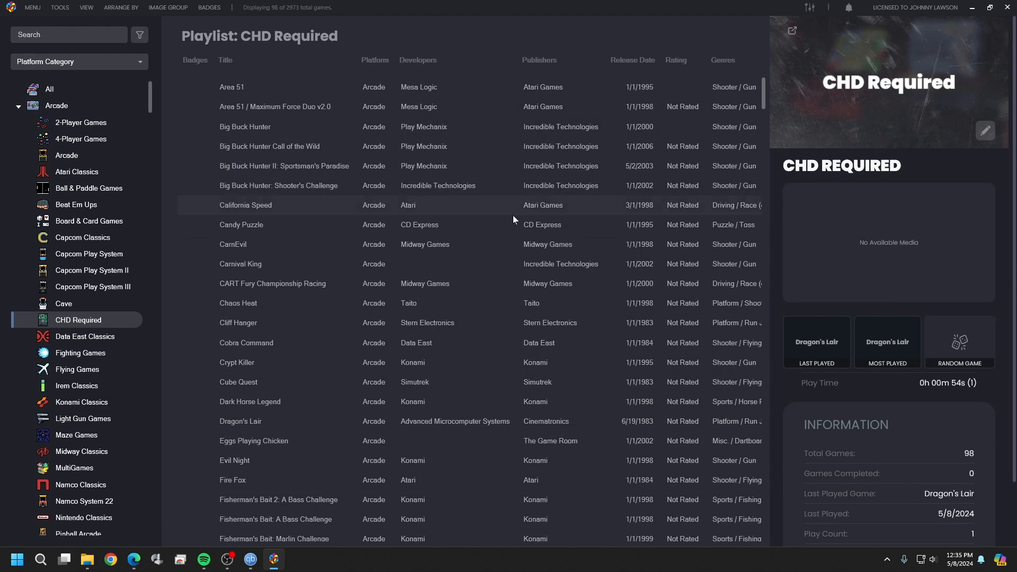
{"action": "scroll", "coordinate": [511, 202], "scroll_direction": "down", "scroll_amount": 2}
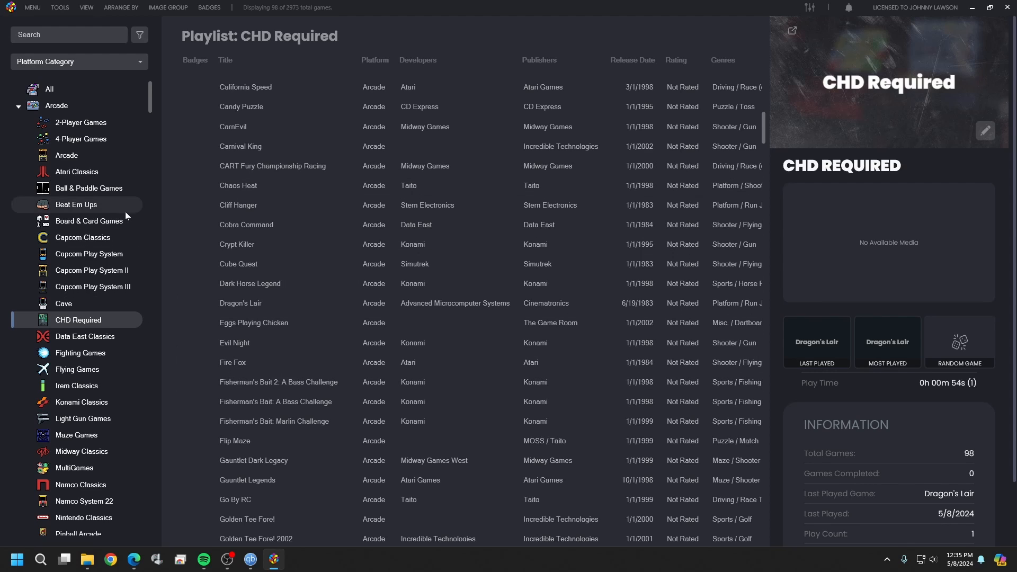
{"action": "scroll", "coordinate": [79, 227], "scroll_direction": "down", "scroll_amount": 2}
{"action": "scroll", "coordinate": [78, 227], "scroll_direction": "down", "scroll_amount": 3}
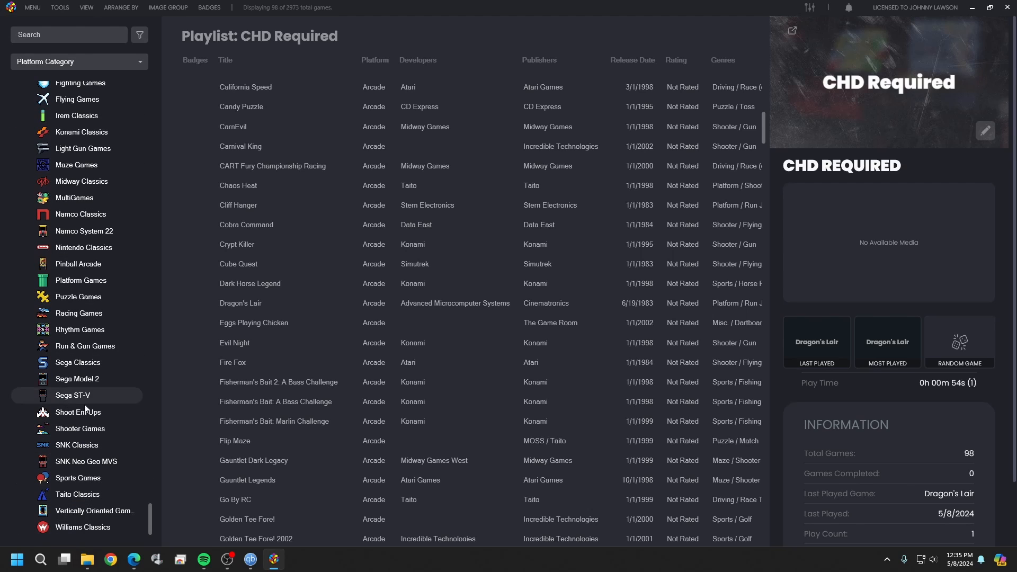
{"action": "scroll", "coordinate": [74, 385], "scroll_direction": "up", "scroll_amount": 3}
{"action": "scroll", "coordinate": [74, 385], "scroll_direction": "up", "scroll_amount": 4}
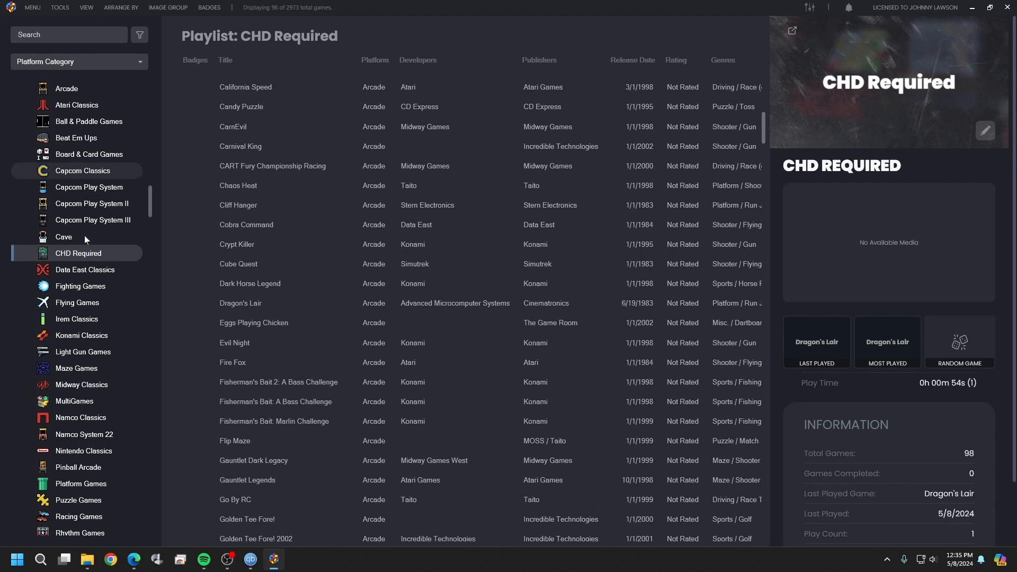
{"action": "left_click", "coordinate": [65, 9]}
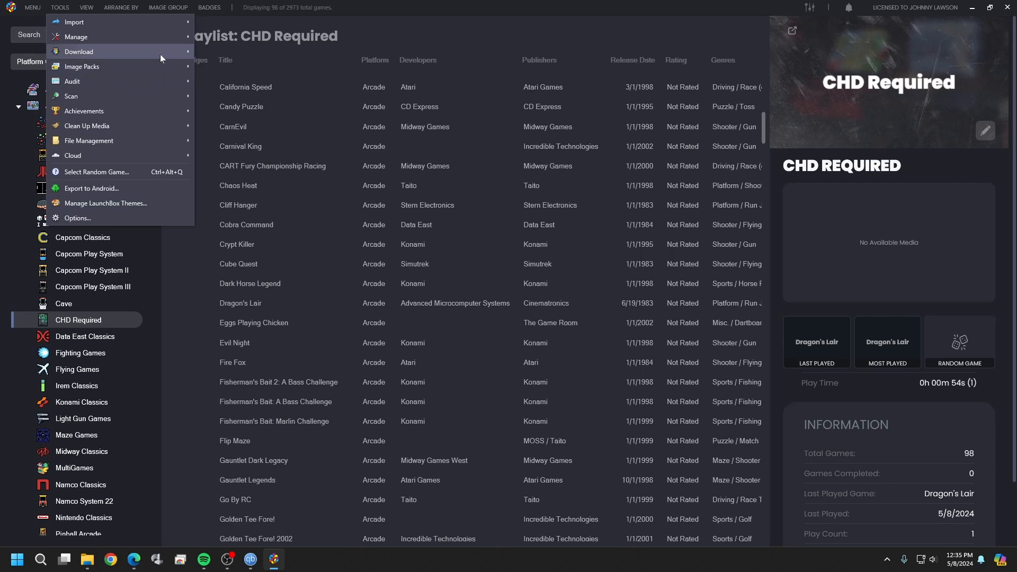
{"action": "mouse_move", "coordinate": [160, 53]}
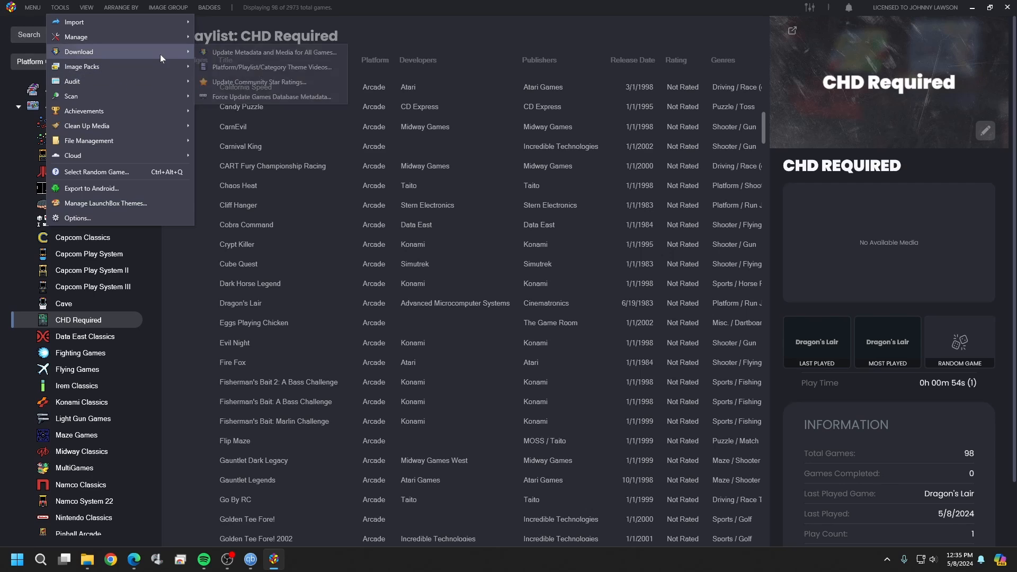
{"action": "left_click", "coordinate": [252, 52]}
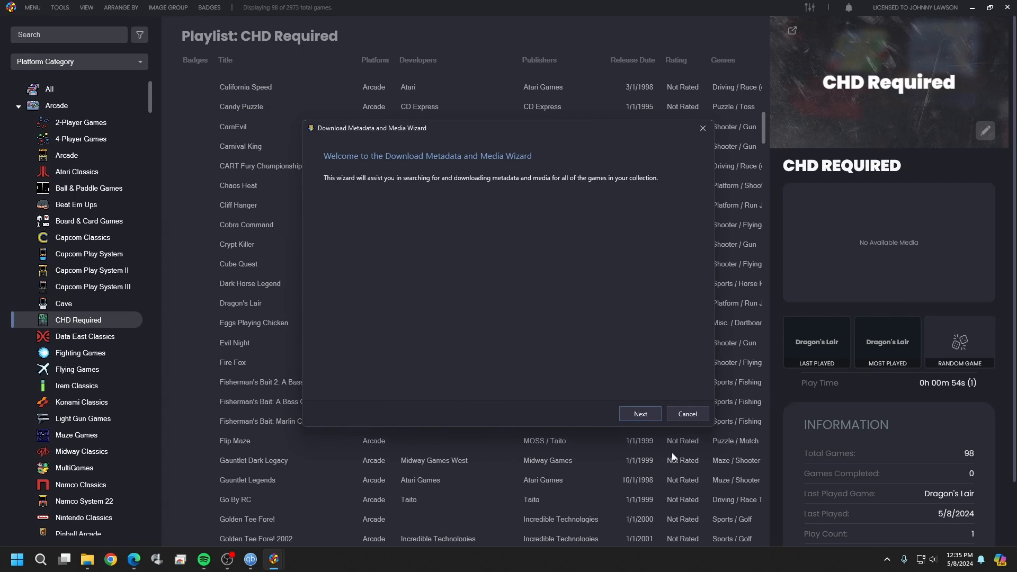
{"action": "left_click", "coordinate": [697, 414]}
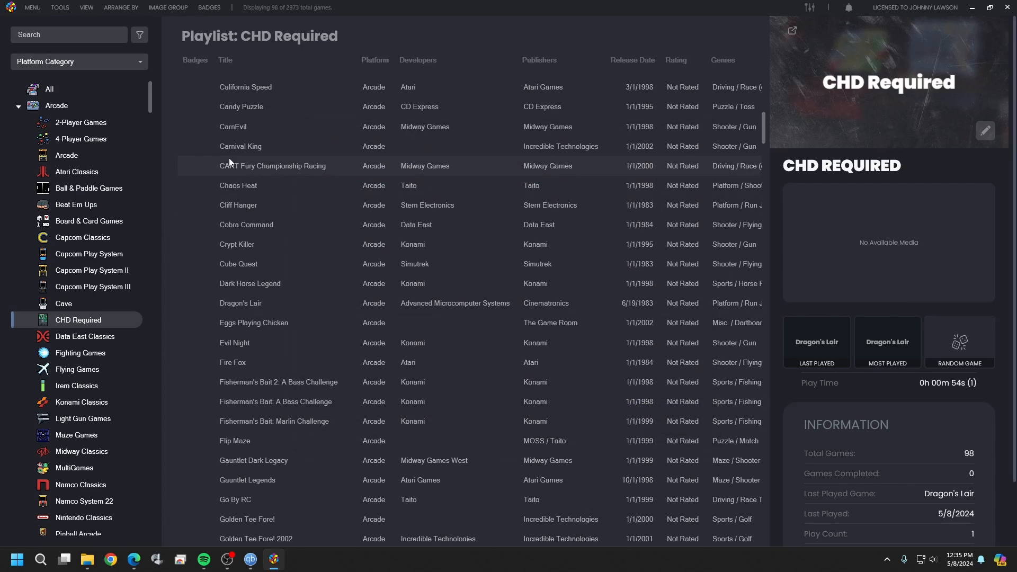
Open the platform, playlist and category theme video download and choose PaDeMoniuM Cinematics 1080p - Ultimate Arcade Theme Tribute for the first Arcade entry
{"action": "left_click", "coordinate": [63, 8]}
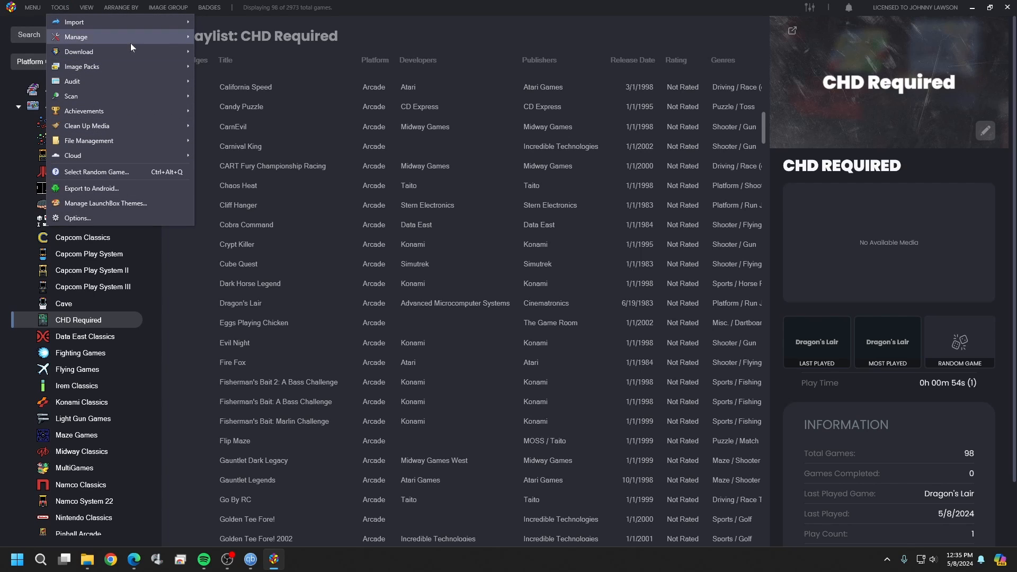
{"action": "mouse_move", "coordinate": [135, 52]}
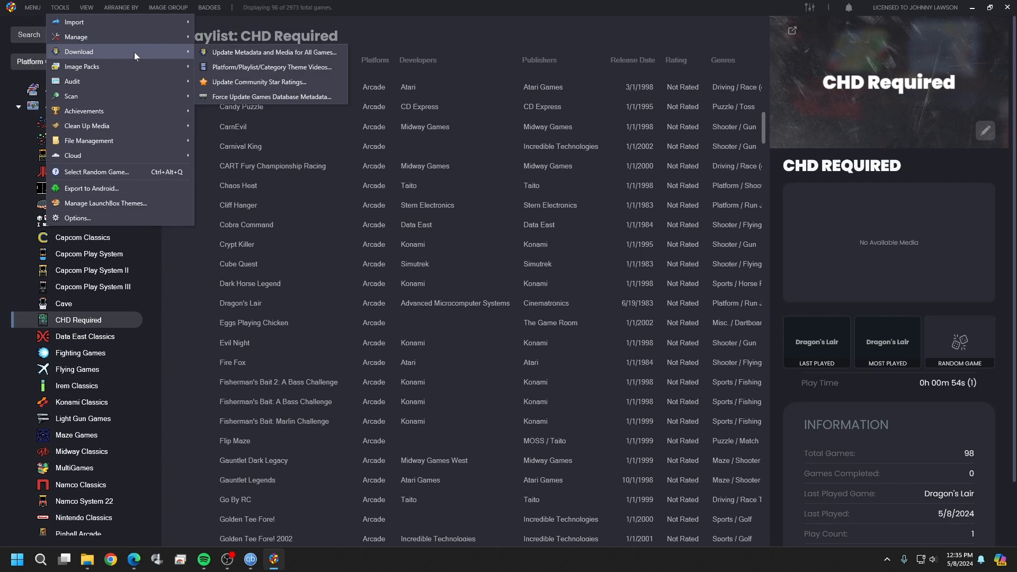
{"action": "left_click", "coordinate": [242, 71]}
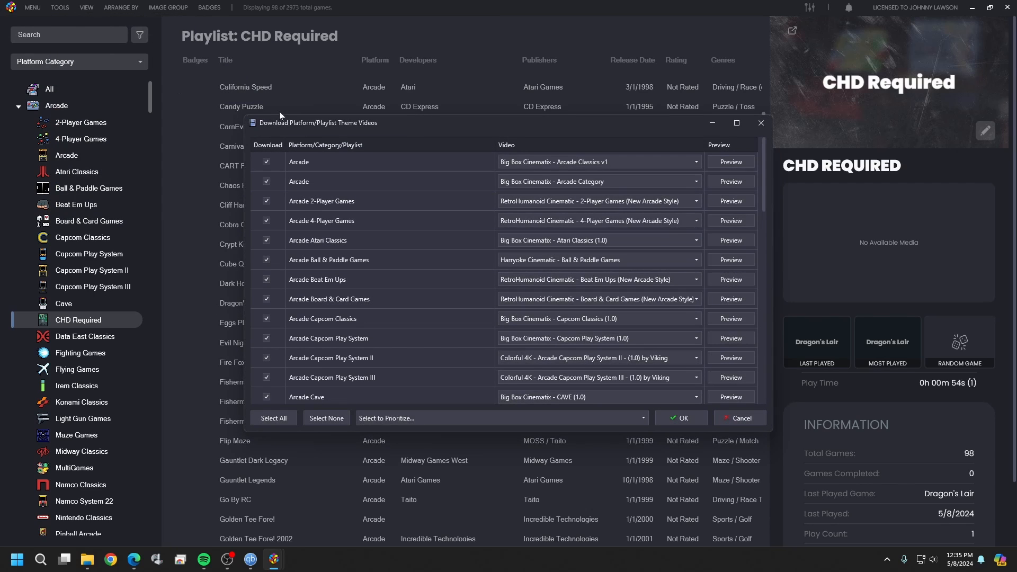
{"action": "scroll", "coordinate": [389, 285], "scroll_direction": "down", "scroll_amount": 10}
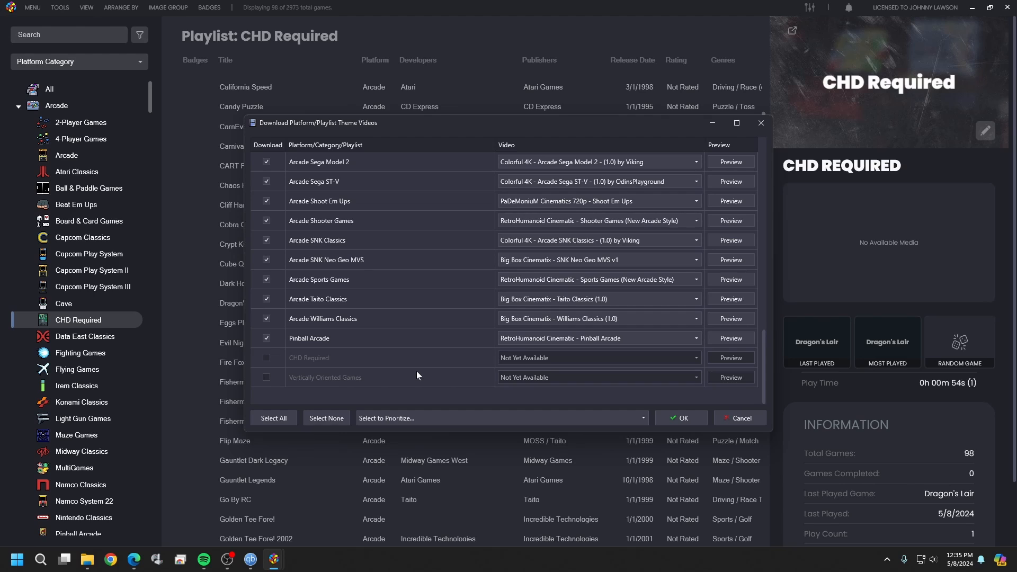
{"action": "scroll", "coordinate": [417, 370], "scroll_direction": "up", "scroll_amount": 10}
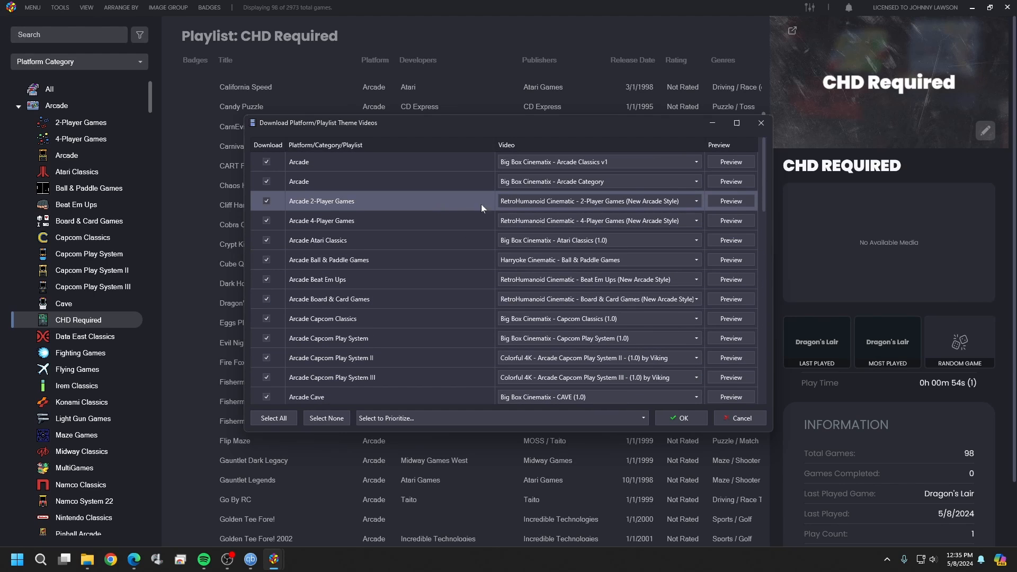
{"action": "left_click", "coordinate": [693, 162]}
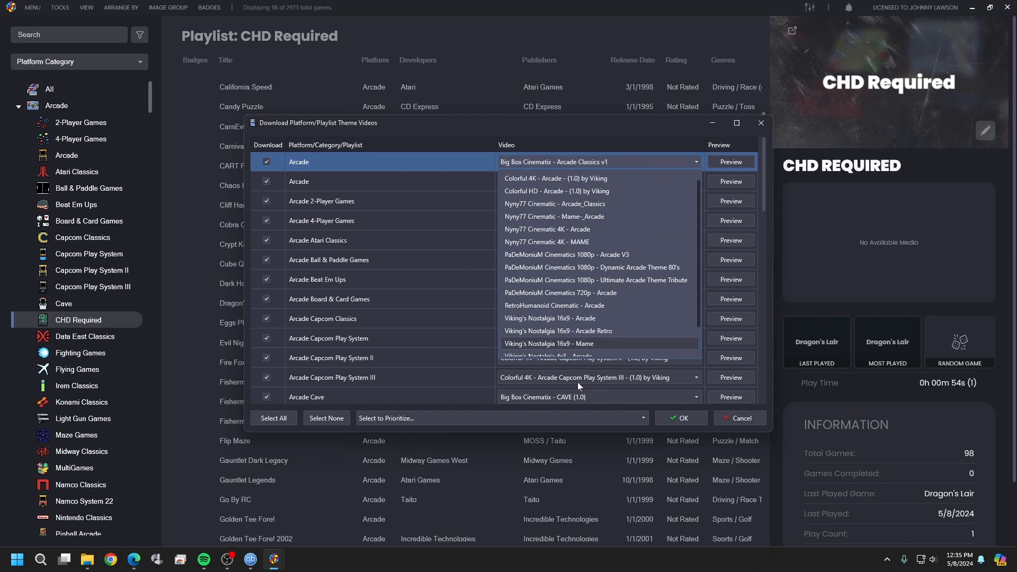
{"action": "scroll", "coordinate": [582, 323], "scroll_direction": "down", "scroll_amount": 2}
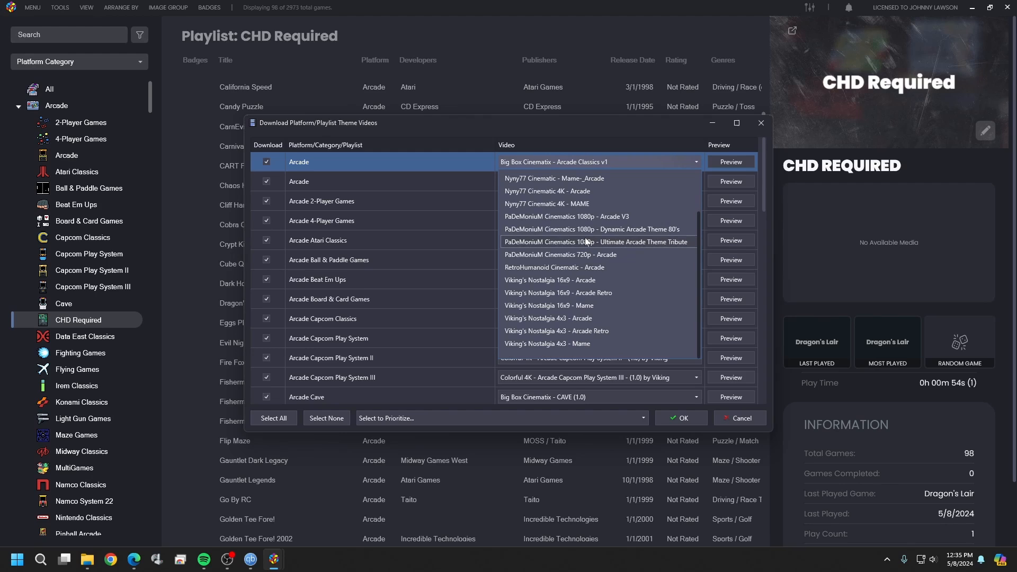
{"action": "left_click", "coordinate": [587, 243]}
Check which theme videos are offered for the second Arcade entry
{"action": "left_click", "coordinate": [583, 184]}
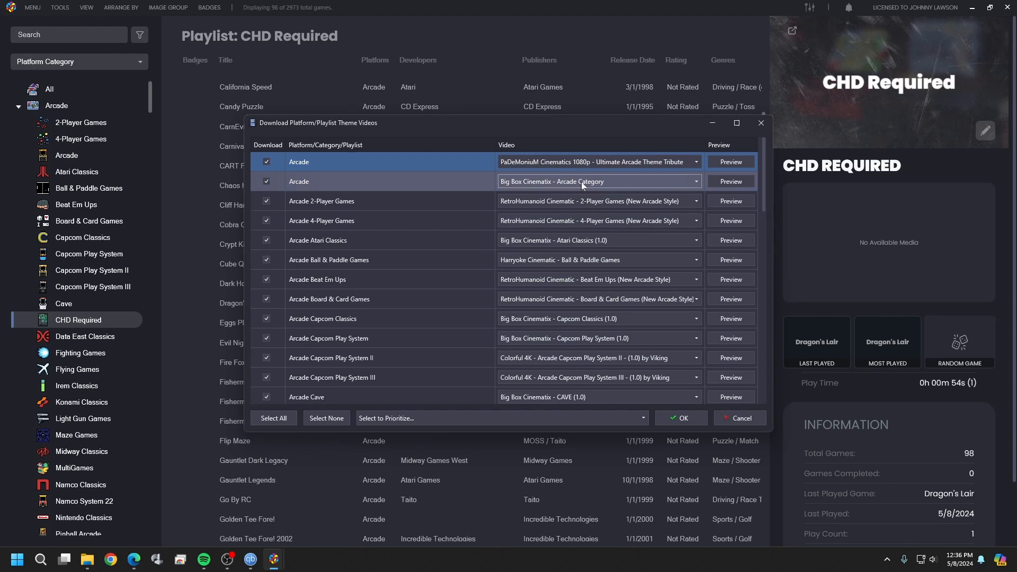
{"action": "left_click", "coordinate": [583, 185]}
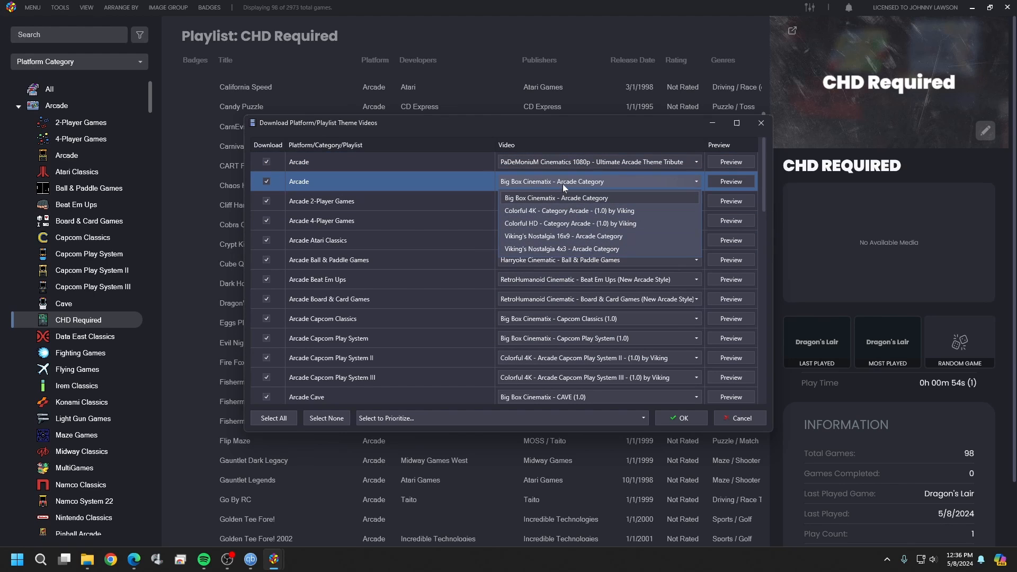
{"action": "left_click", "coordinate": [565, 185]}
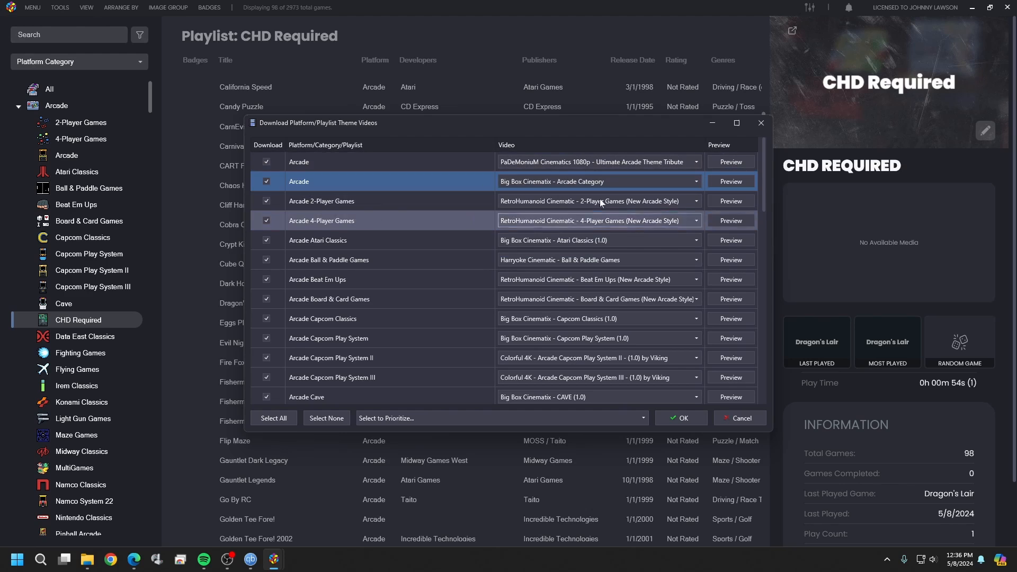
Switch the first Arcade entry to PaDeMoniuM Cinematics 1080p - Dynamic Arcade Theme 80's, preview the video and close the player
{"action": "left_click", "coordinate": [654, 163]}
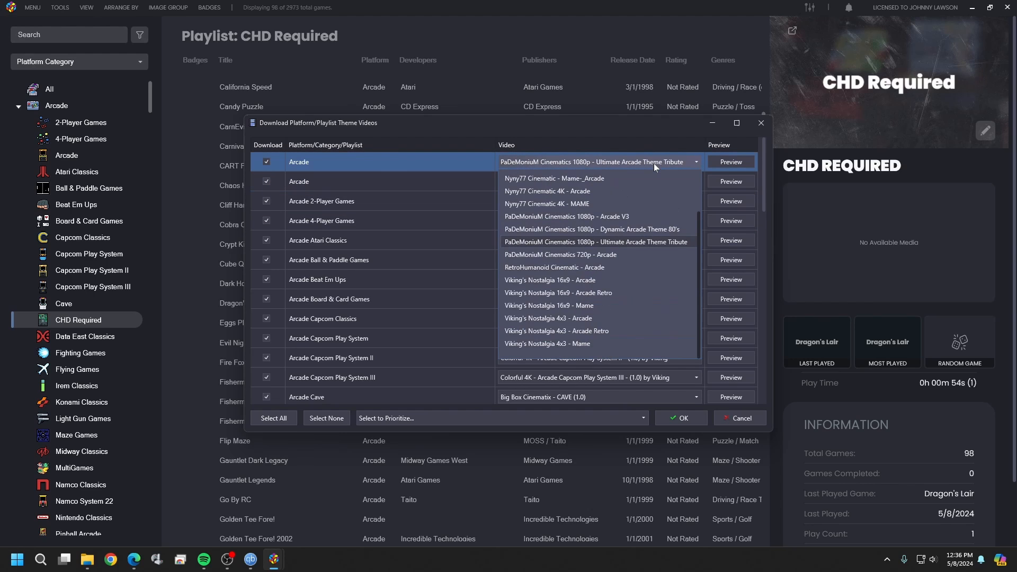
{"action": "left_click", "coordinate": [620, 226]}
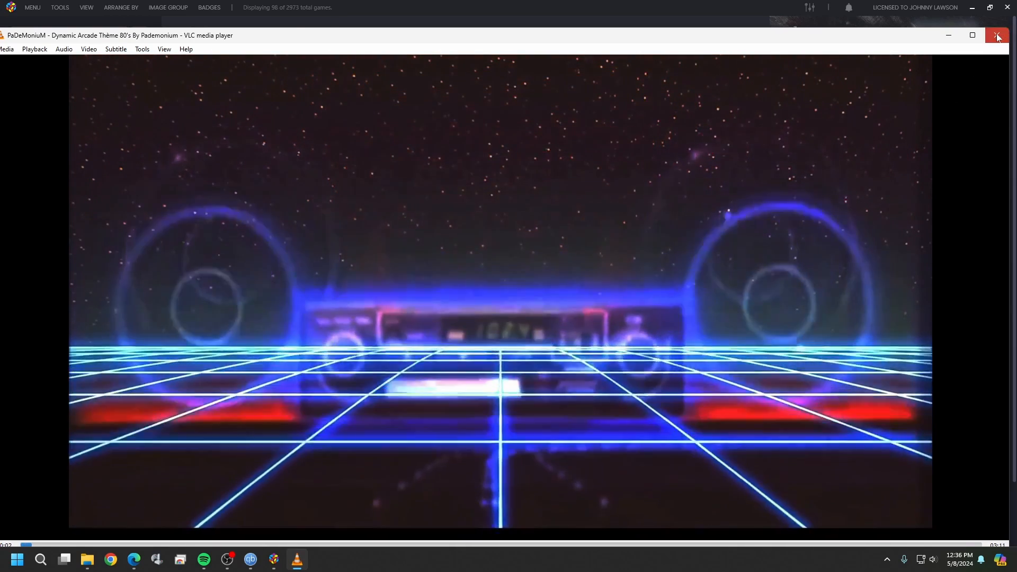
{"action": "left_click", "coordinate": [997, 35]}
Set the first Arcade entry back to PaDeMoniuM Cinematics 1080p - Ultimate Arcade Theme Tribute and start the theme video downloads
{"action": "left_click", "coordinate": [695, 160]}
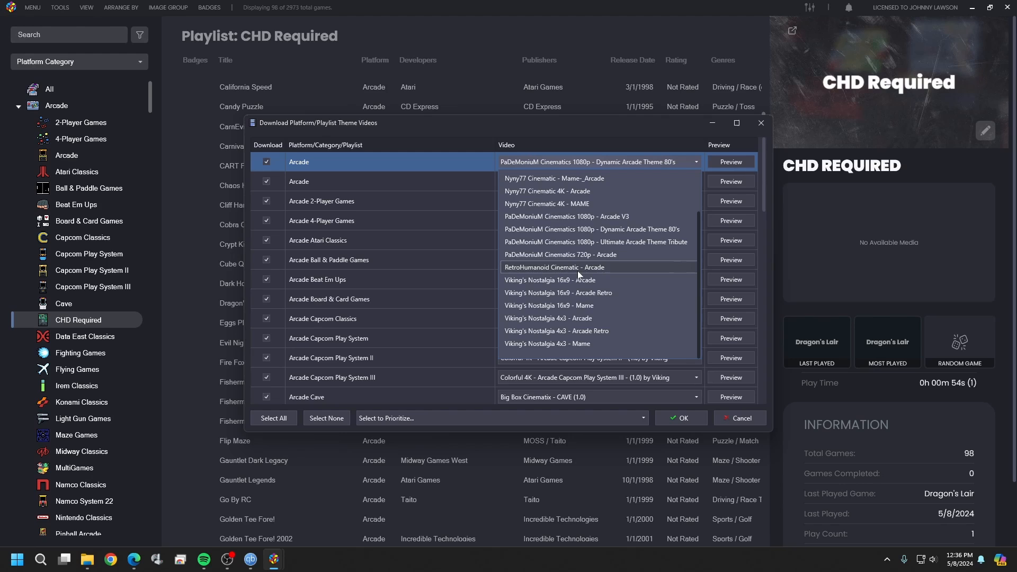
{"action": "left_click", "coordinate": [635, 245]}
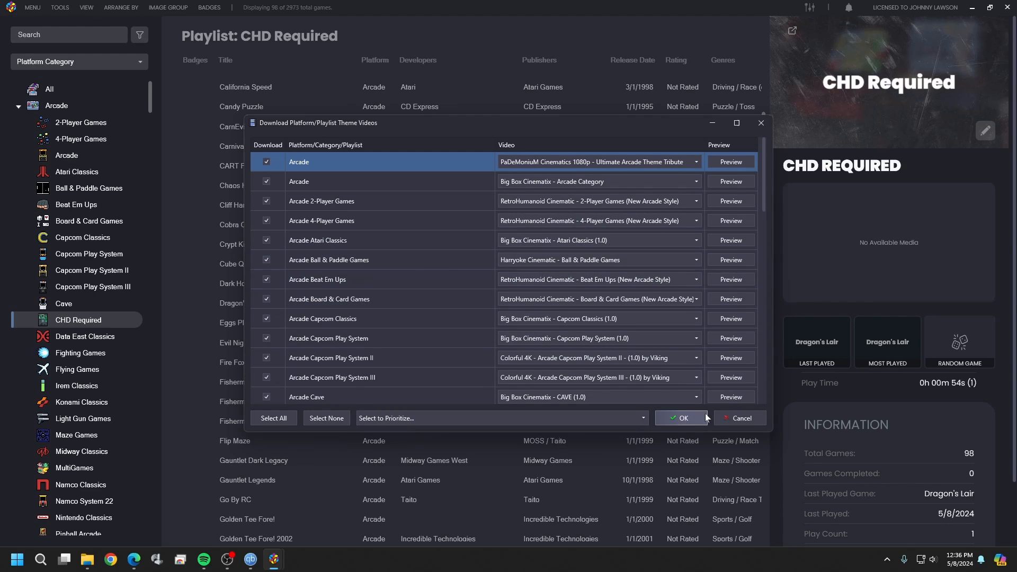
{"action": "left_click", "coordinate": [688, 418]}
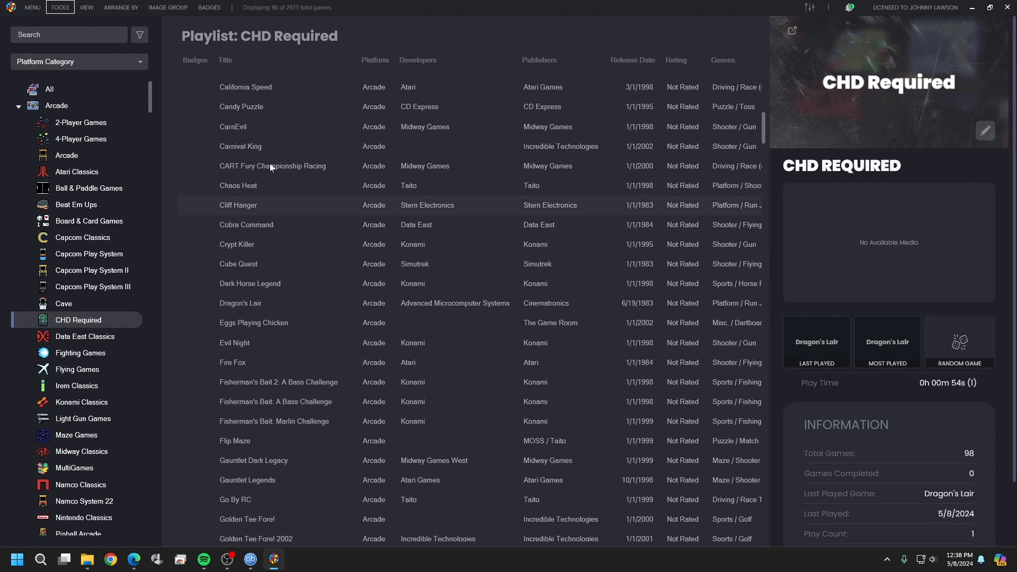
{"action": "scroll", "coordinate": [281, 182], "scroll_direction": "up", "scroll_amount": 2}
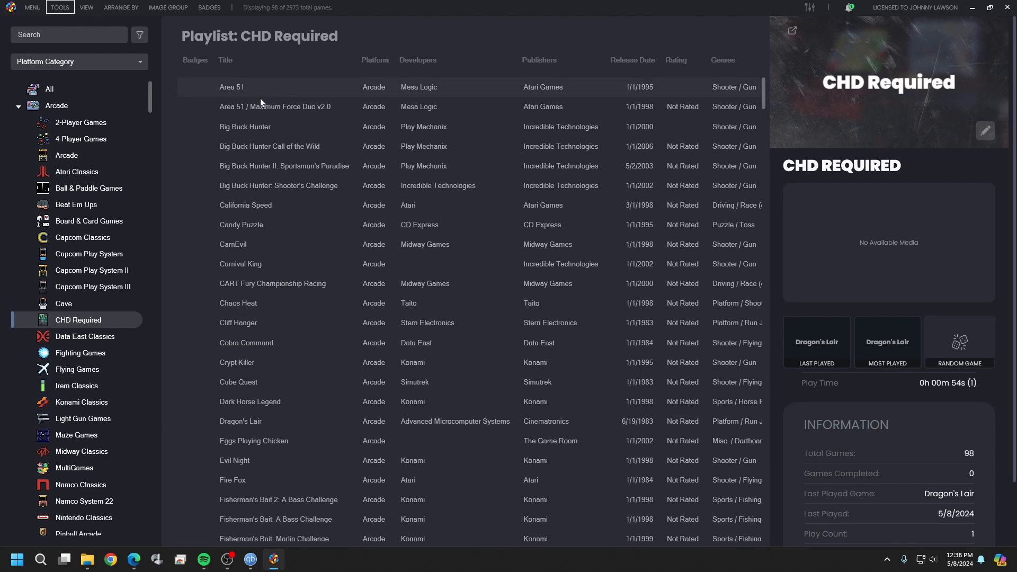
{"action": "scroll", "coordinate": [261, 103], "scroll_direction": "down", "scroll_amount": 10}
{"action": "scroll", "coordinate": [274, 284], "scroll_direction": "up", "scroll_amount": 4}
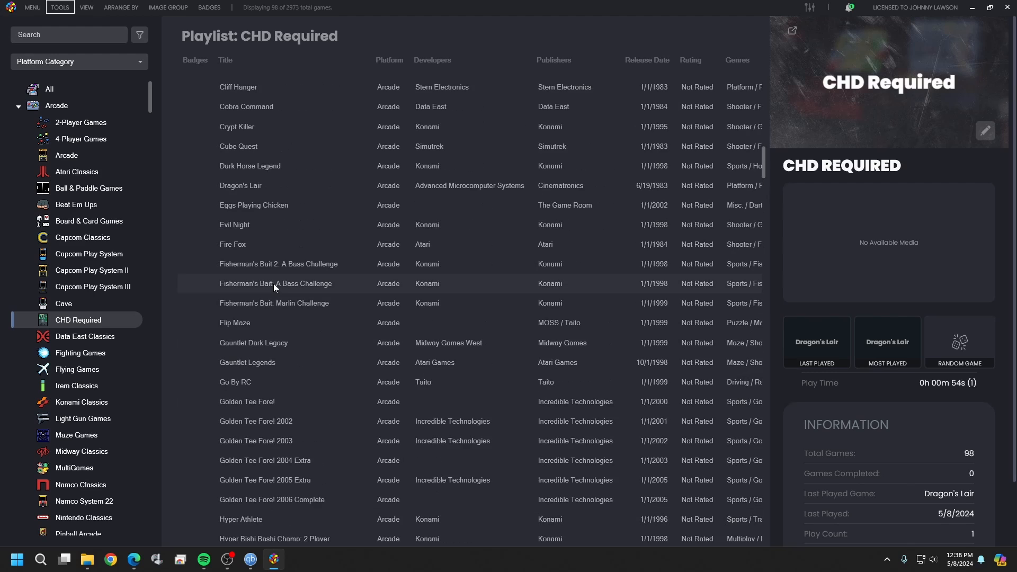
Select all games in the Arcade platform category and start the metadata and media update for them
{"action": "left_click", "coordinate": [73, 110]}
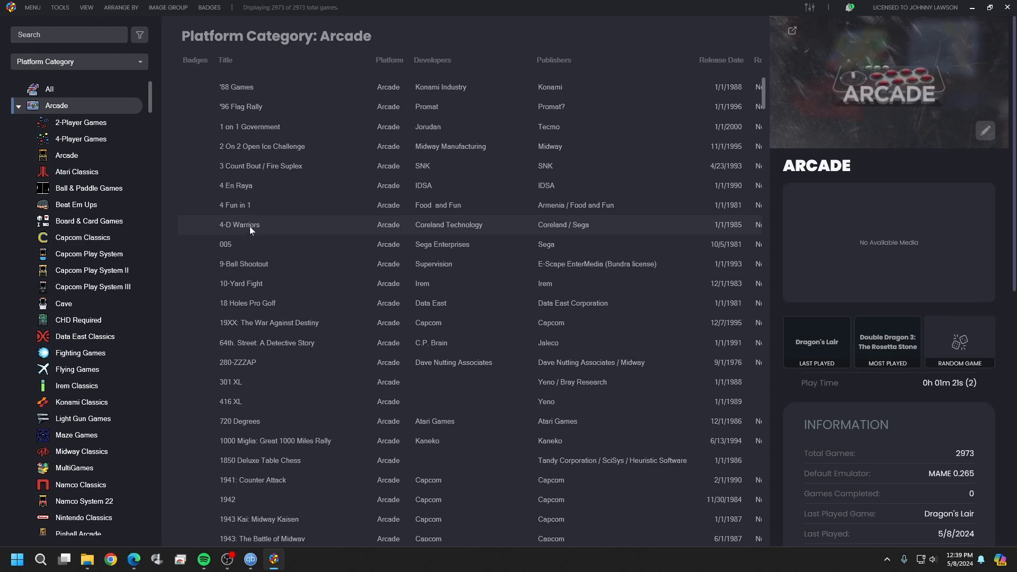
{"action": "left_click", "coordinate": [250, 227]}
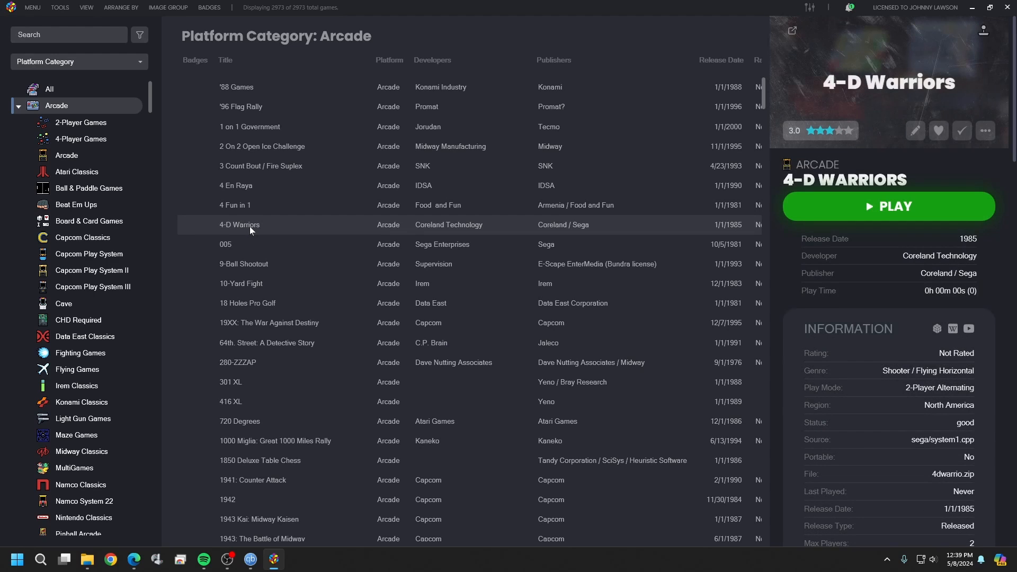
{"action": "key", "text": "ctrl+a"}
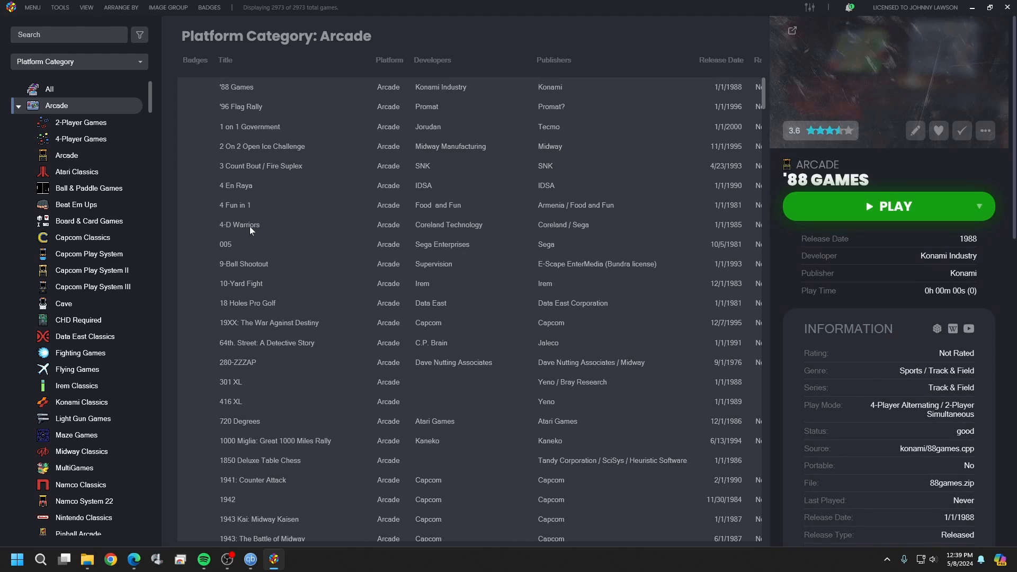
{"action": "left_click", "coordinate": [65, 8]}
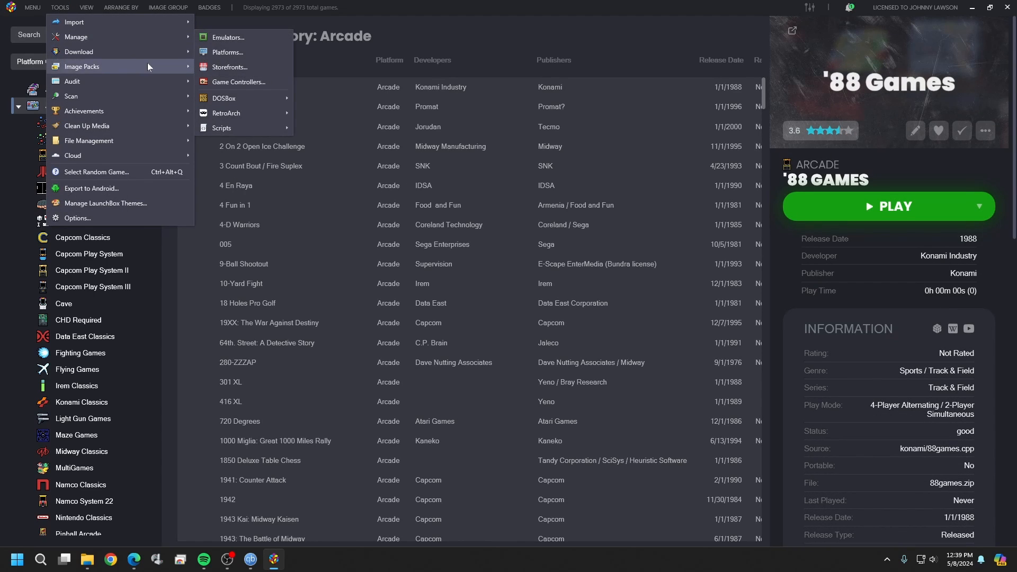
{"action": "mouse_move", "coordinate": [170, 50]}
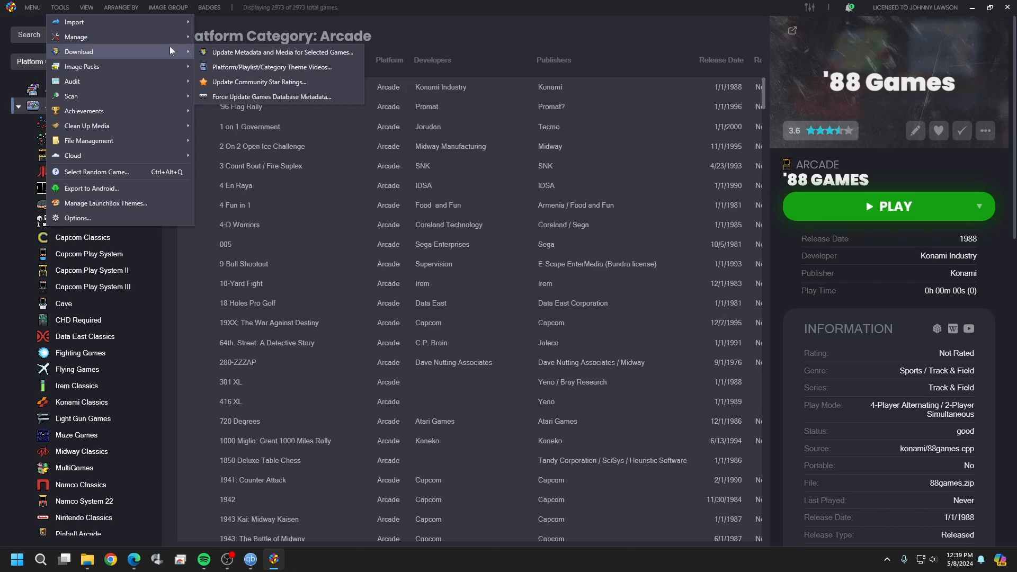
{"action": "left_click", "coordinate": [256, 55]}
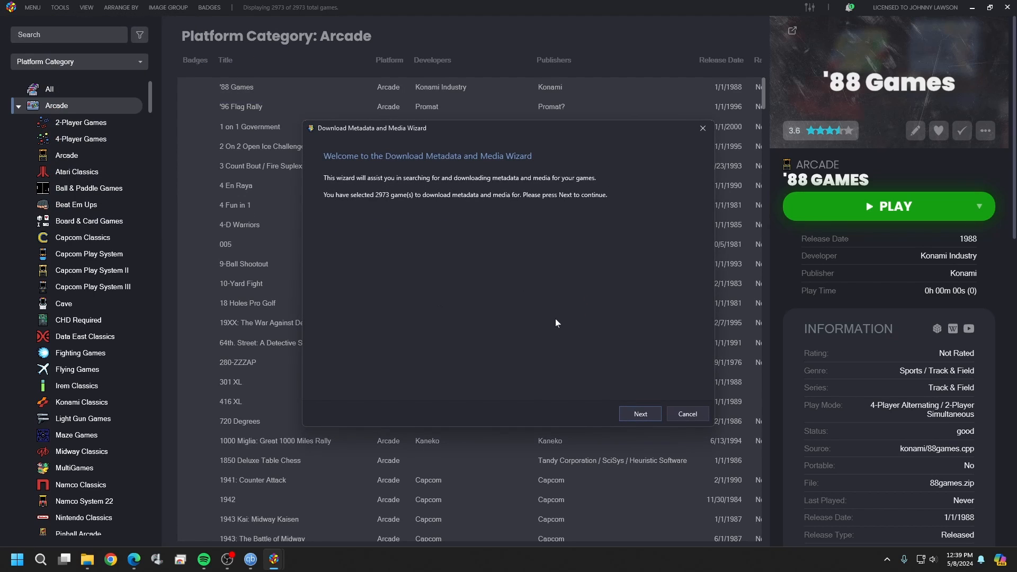
Keep the local metadata database as the source and leave only Advertisement Flyer - Front selected among the image types to download
{"action": "left_click", "coordinate": [631, 413]}
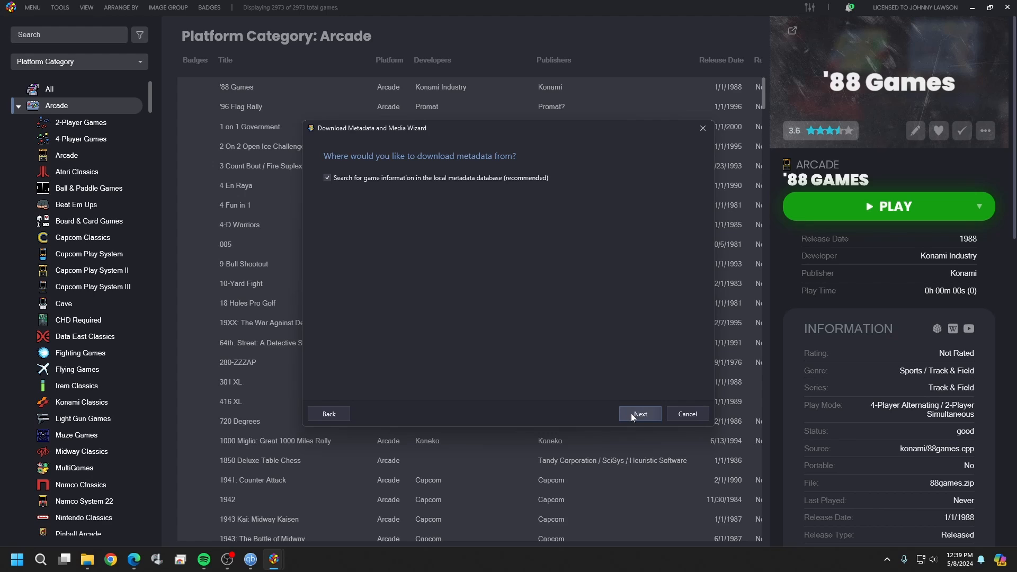
{"action": "left_click", "coordinate": [644, 418]}
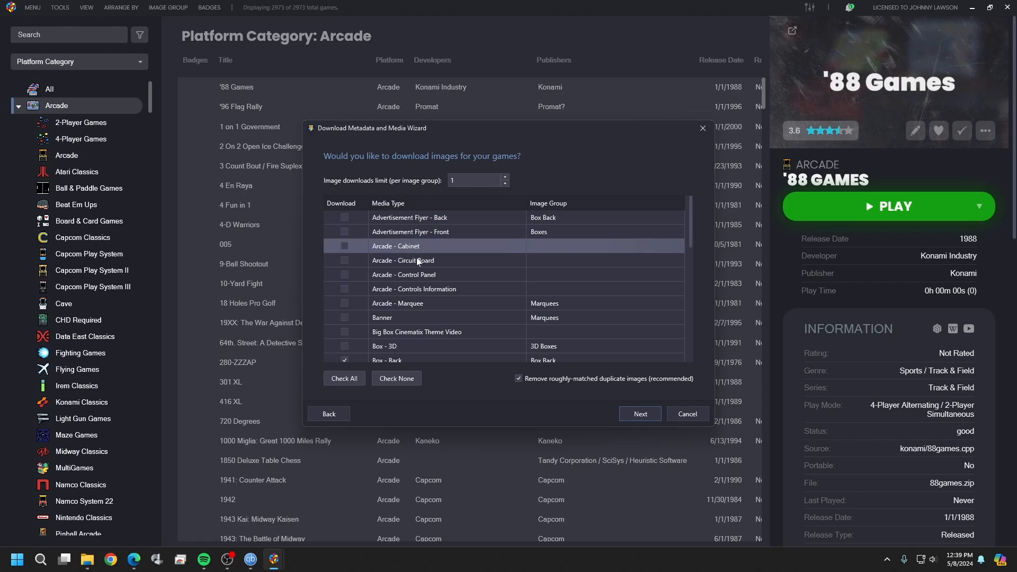
{"action": "left_click", "coordinate": [344, 232]}
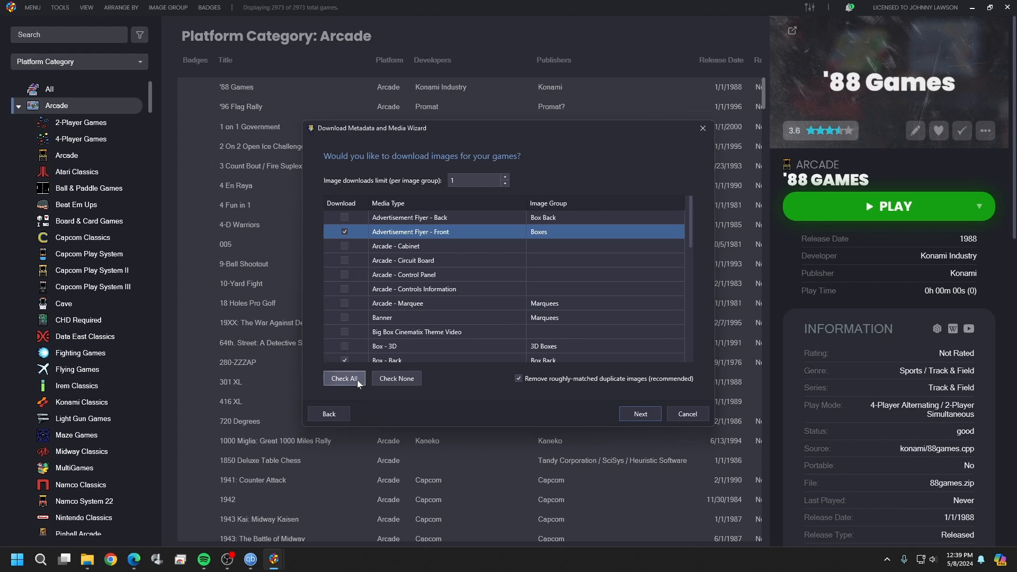
{"action": "left_click", "coordinate": [408, 380]}
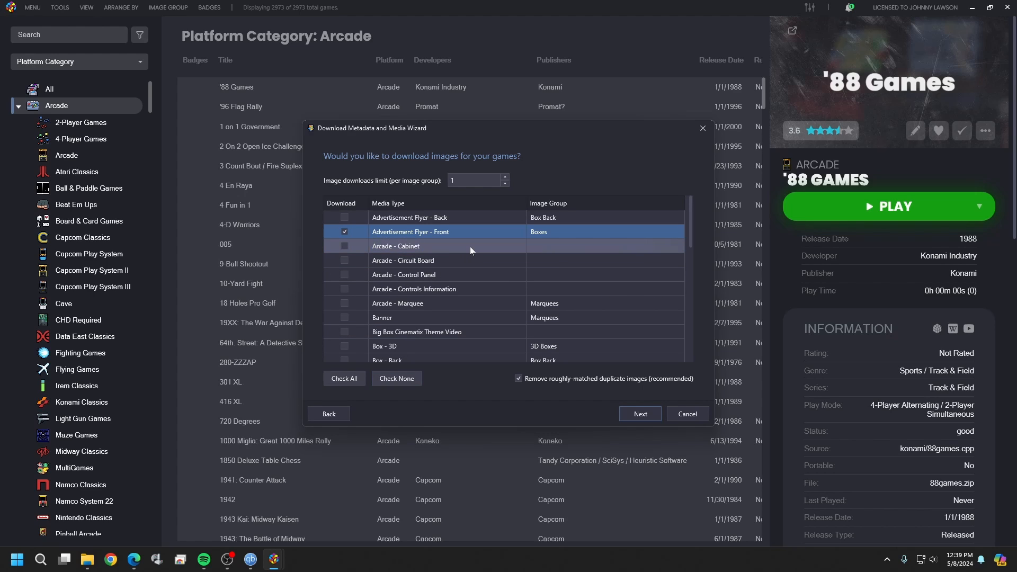
Add Clear Logo and Screenshot - Gameplay to the image types to download
{"action": "scroll", "coordinate": [470, 246], "scroll_direction": "down", "scroll_amount": 1}
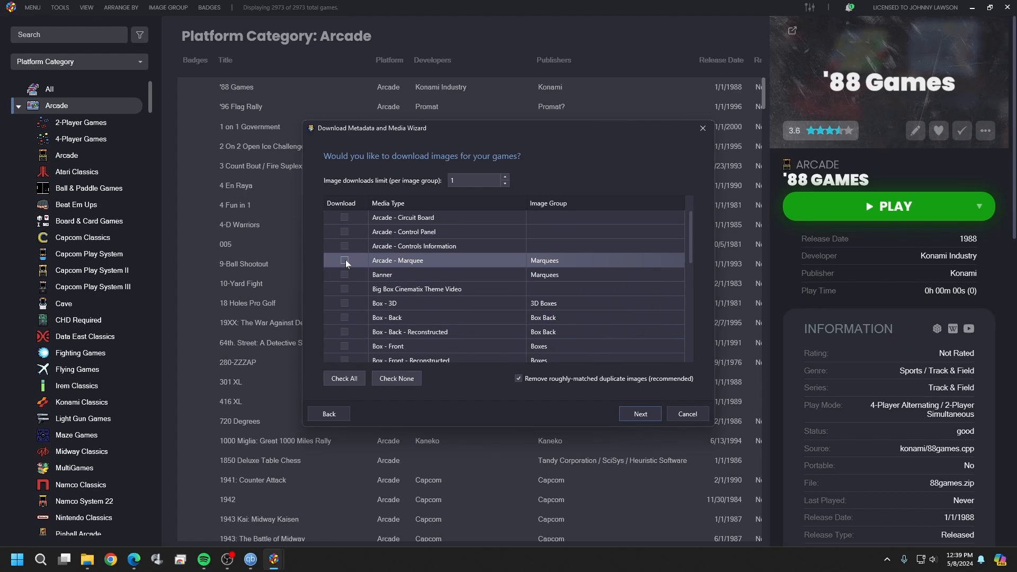
{"action": "scroll", "coordinate": [434, 256], "scroll_direction": "down", "scroll_amount": 1}
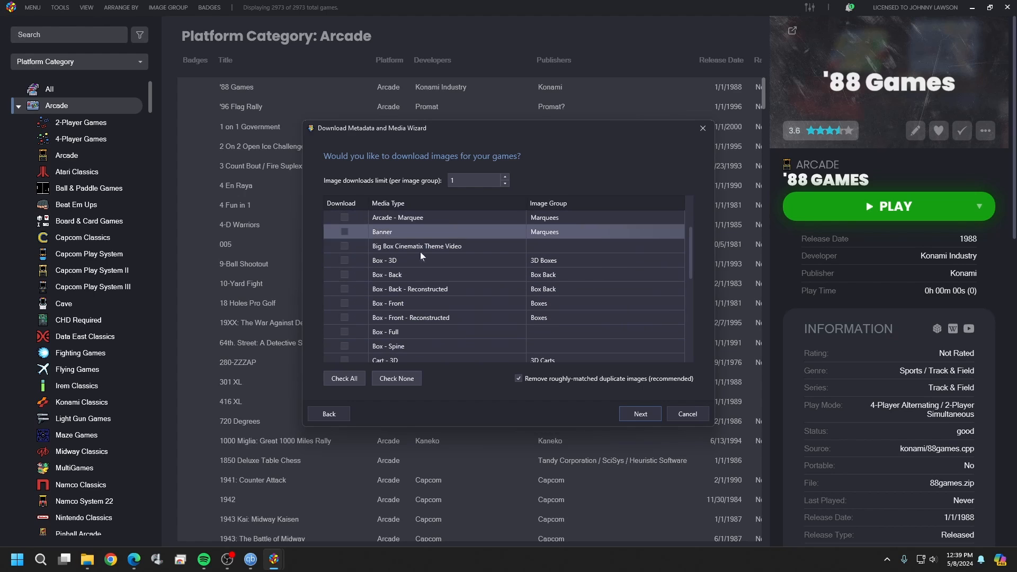
{"action": "scroll", "coordinate": [396, 239], "scroll_direction": "up", "scroll_amount": 2}
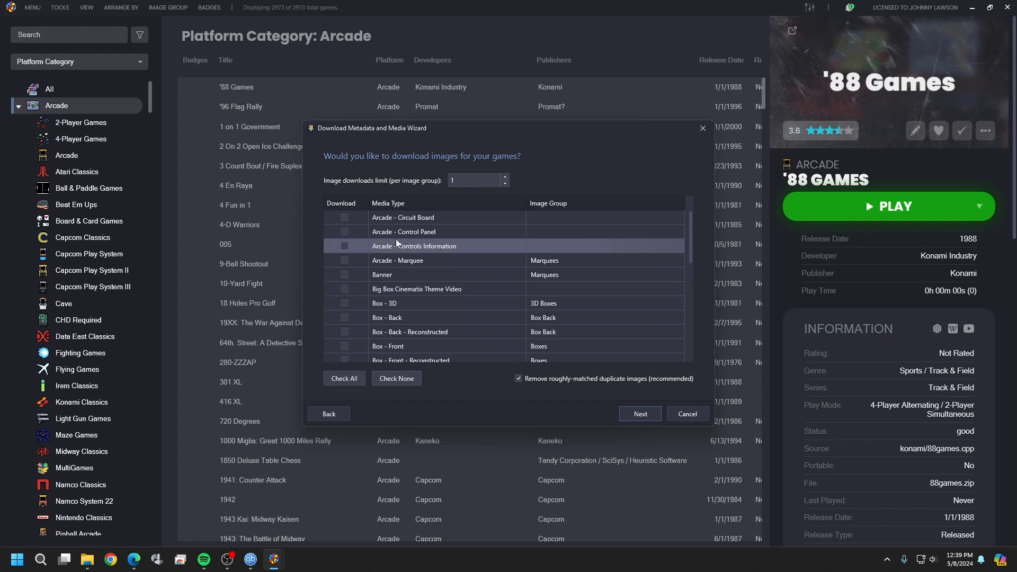
{"action": "left_click", "coordinate": [396, 238]}
{"action": "scroll", "coordinate": [396, 239], "scroll_direction": "down", "scroll_amount": 2}
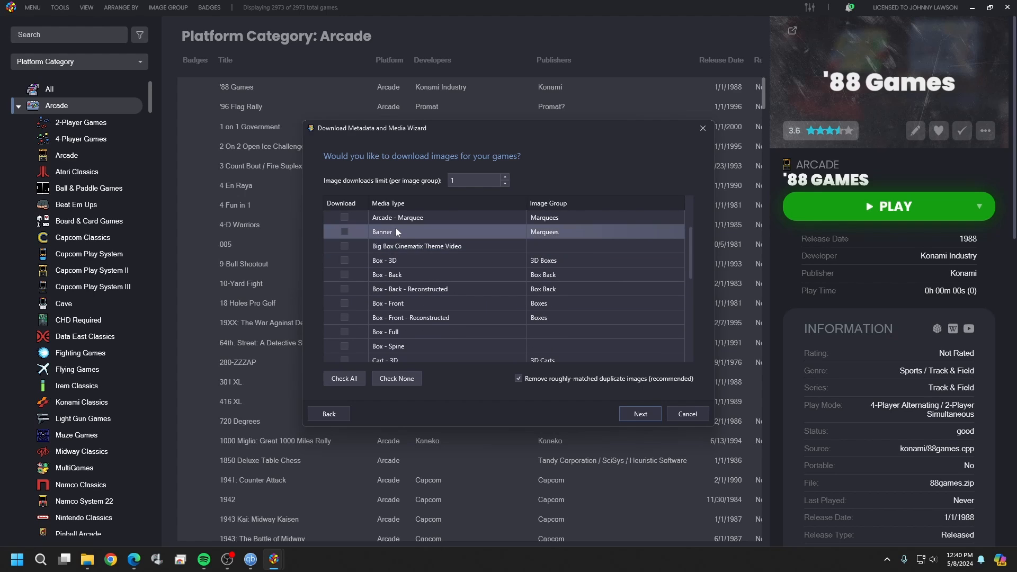
{"action": "scroll", "coordinate": [418, 265], "scroll_direction": "down", "scroll_amount": 1}
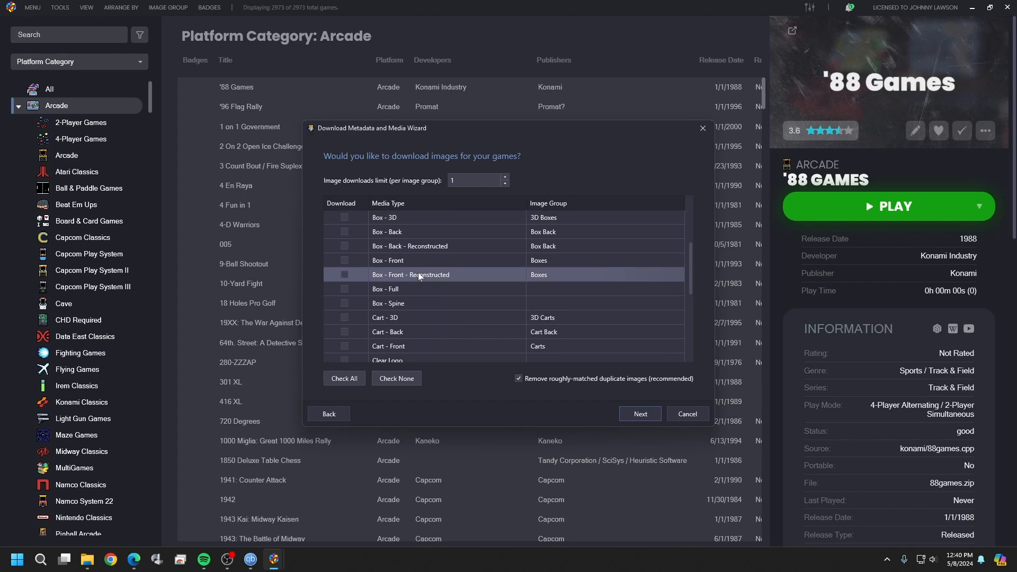
{"action": "scroll", "coordinate": [418, 273], "scroll_direction": "down", "scroll_amount": 3}
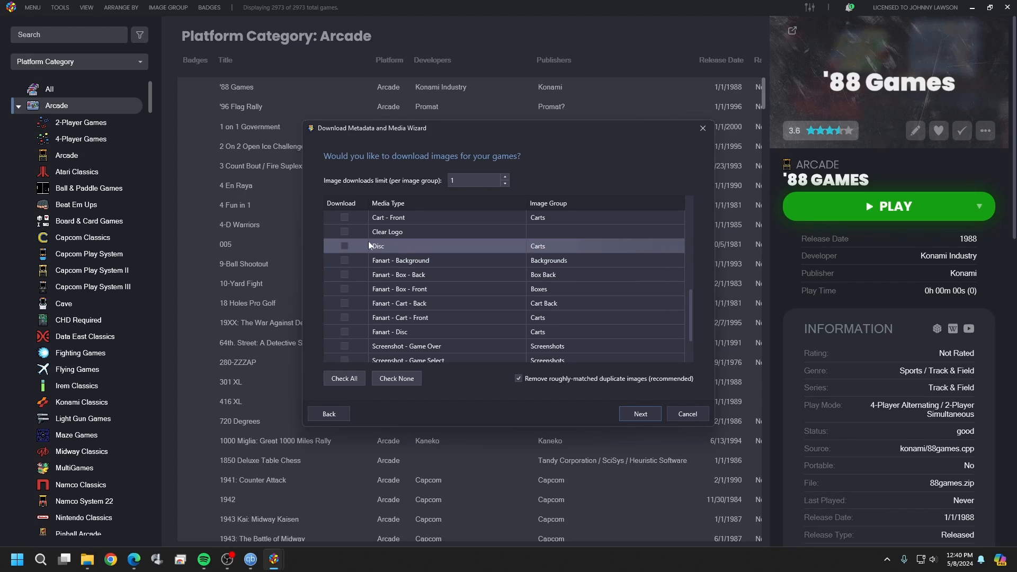
{"action": "left_click", "coordinate": [345, 234]}
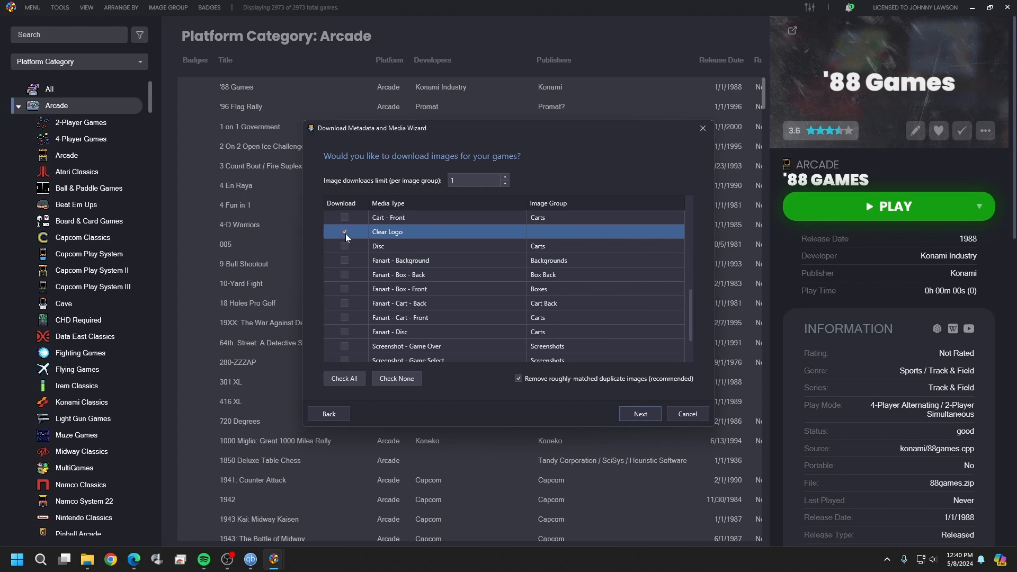
{"action": "scroll", "coordinate": [345, 233], "scroll_direction": "down", "scroll_amount": 2}
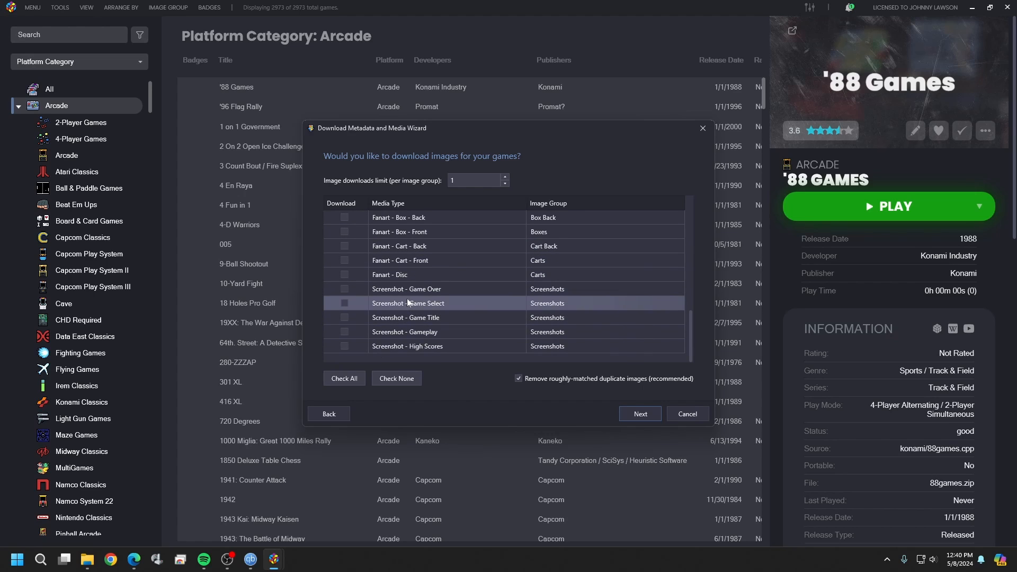
{"action": "left_click", "coordinate": [345, 332]}
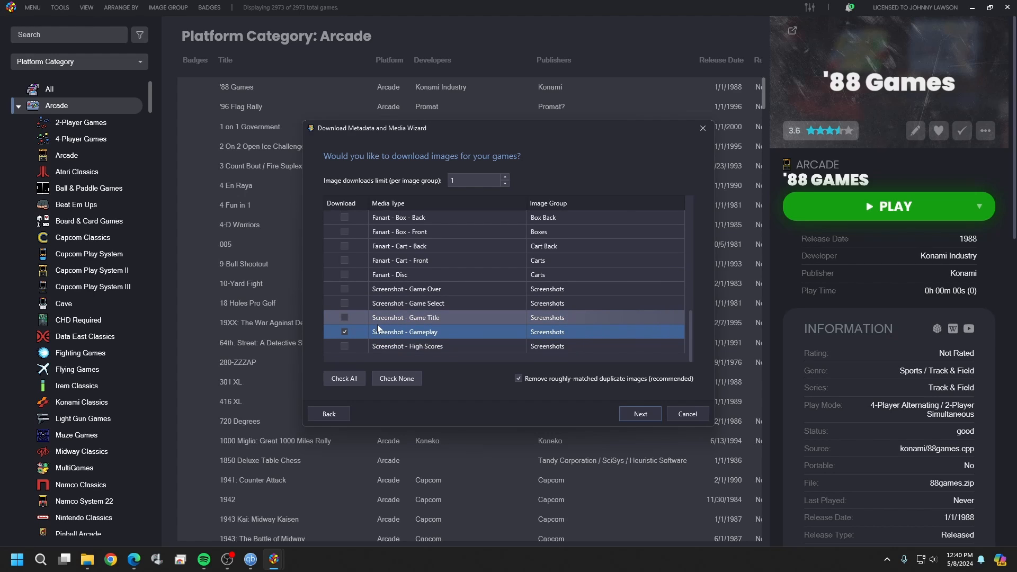
Add Fanart - Background to the image types and accept the image selection
{"action": "scroll", "coordinate": [379, 328], "scroll_direction": "up", "scroll_amount": 5}
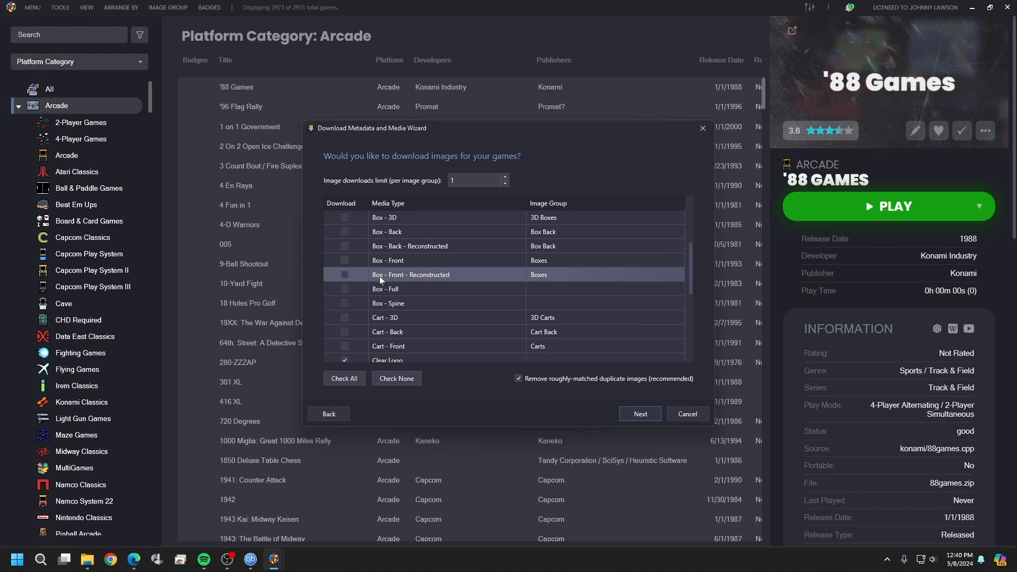
{"action": "scroll", "coordinate": [381, 279], "scroll_direction": "down", "scroll_amount": 2}
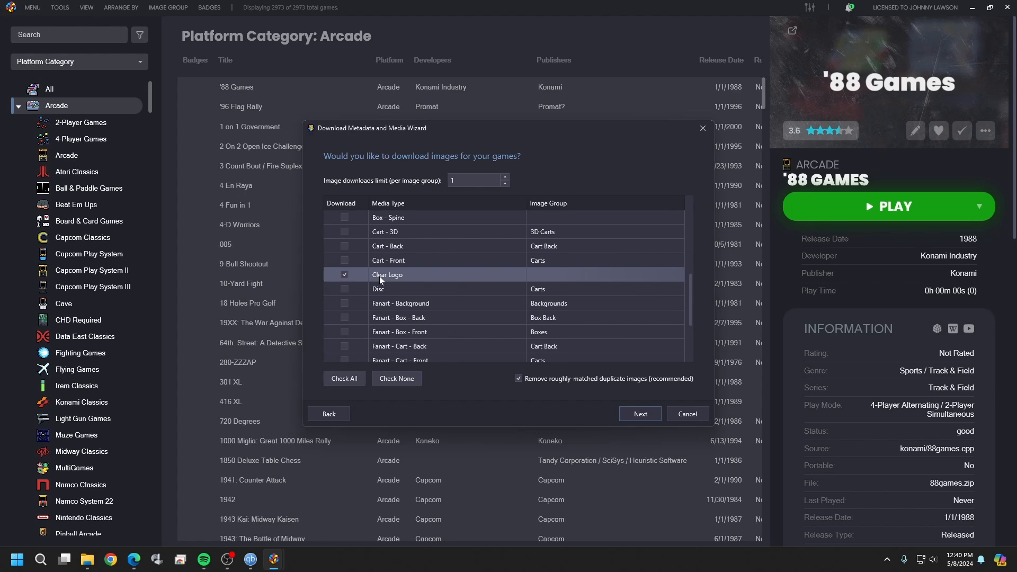
{"action": "left_click", "coordinate": [345, 304]}
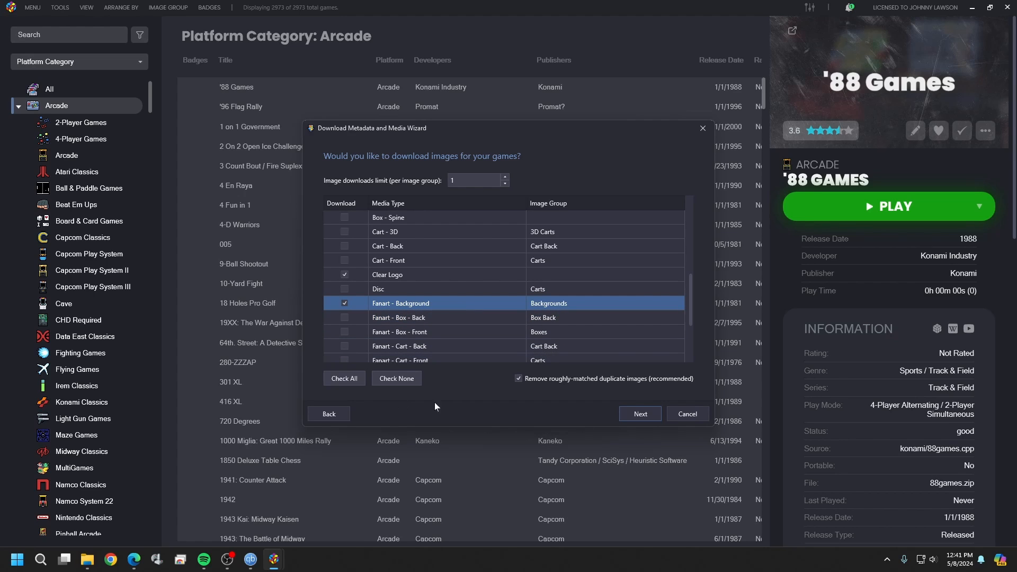
{"action": "scroll", "coordinate": [450, 313], "scroll_direction": "down", "scroll_amount": 3}
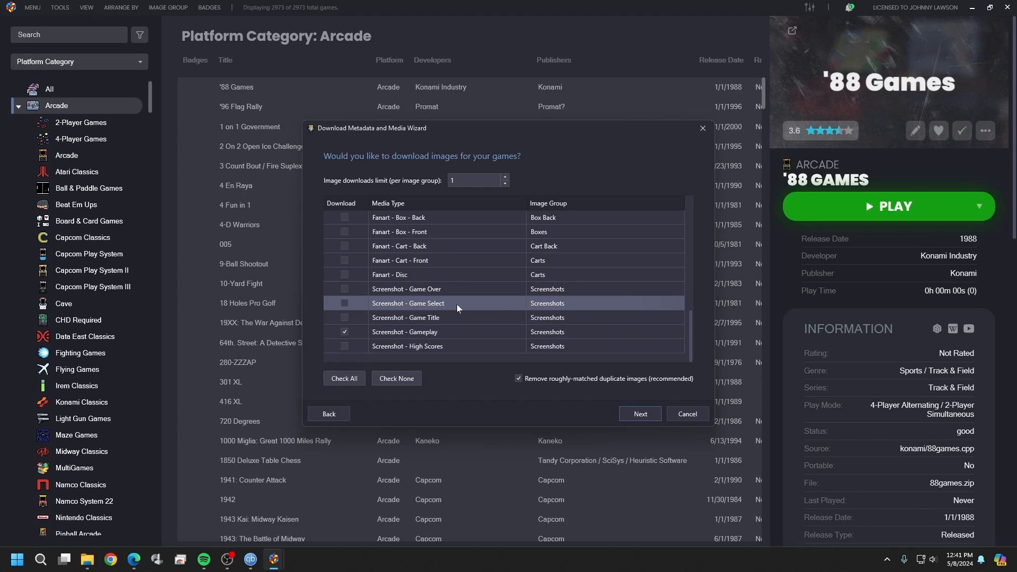
{"action": "left_click", "coordinate": [626, 417]}
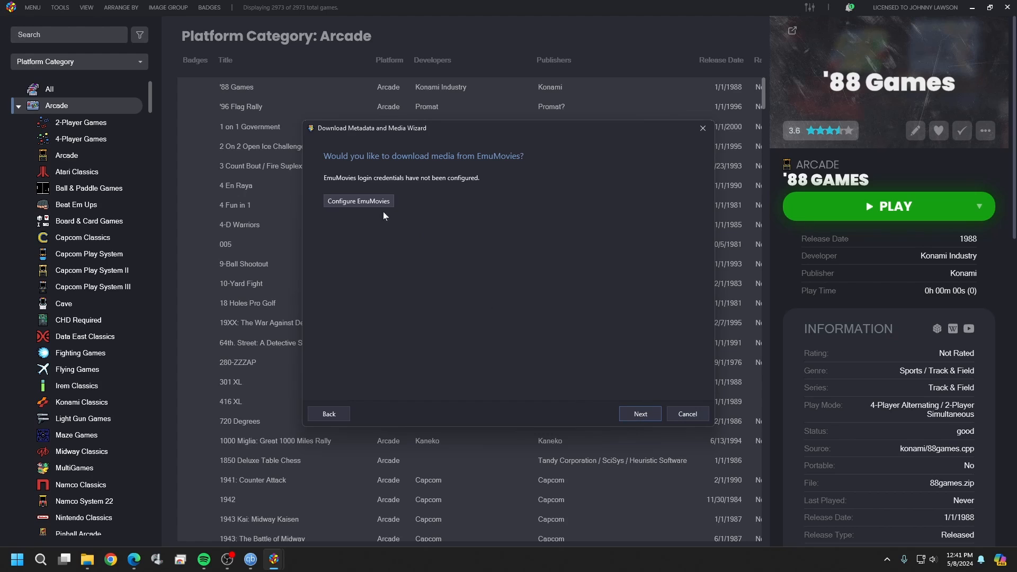
Skip EmuMovies media and enable downloading bezels from The Bezel Project with the Only System Bezels option
{"action": "left_click", "coordinate": [652, 418]}
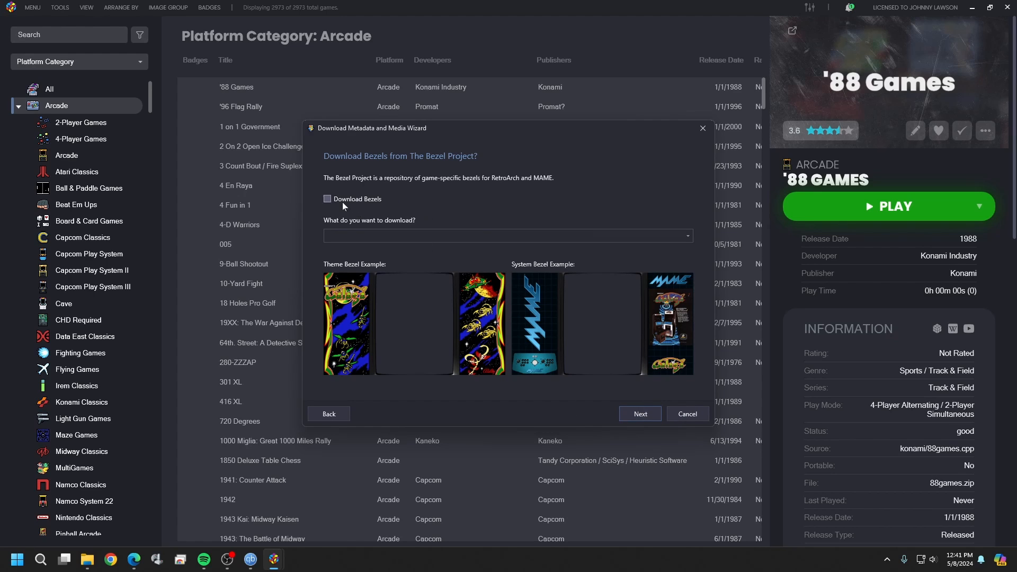
{"action": "left_click", "coordinate": [328, 199]}
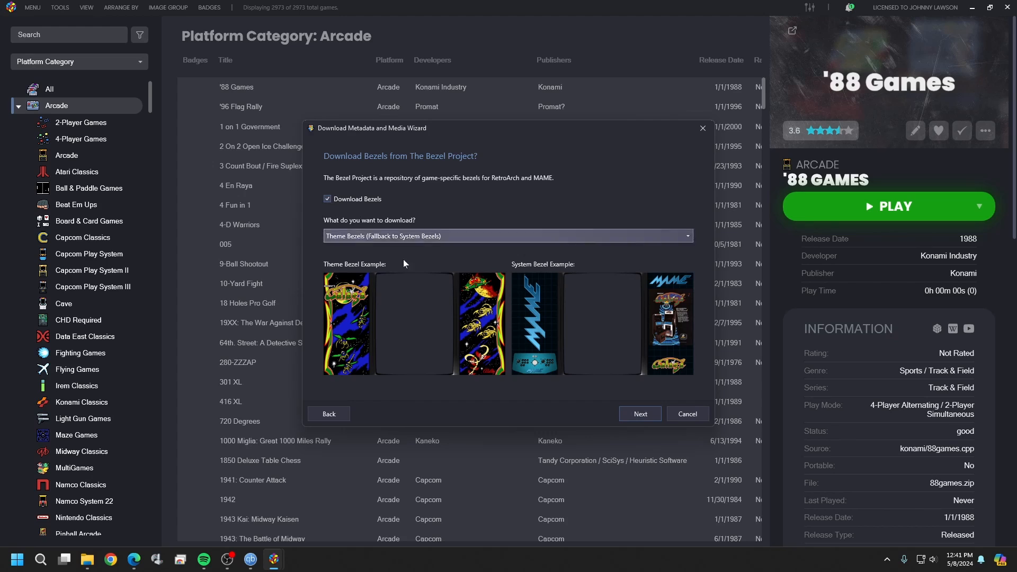
{"action": "left_click", "coordinate": [452, 232]}
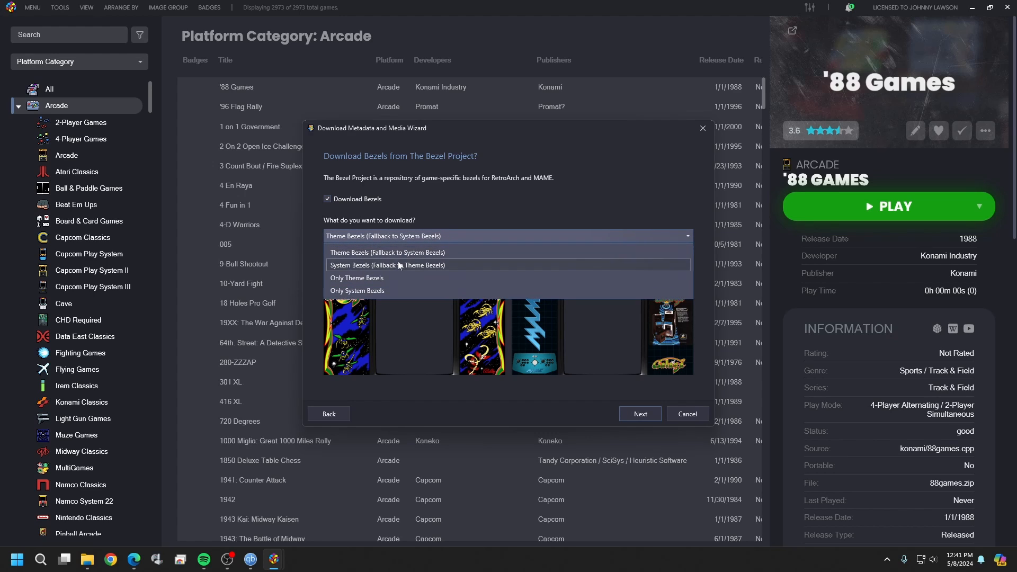
{"action": "left_click", "coordinate": [389, 292]}
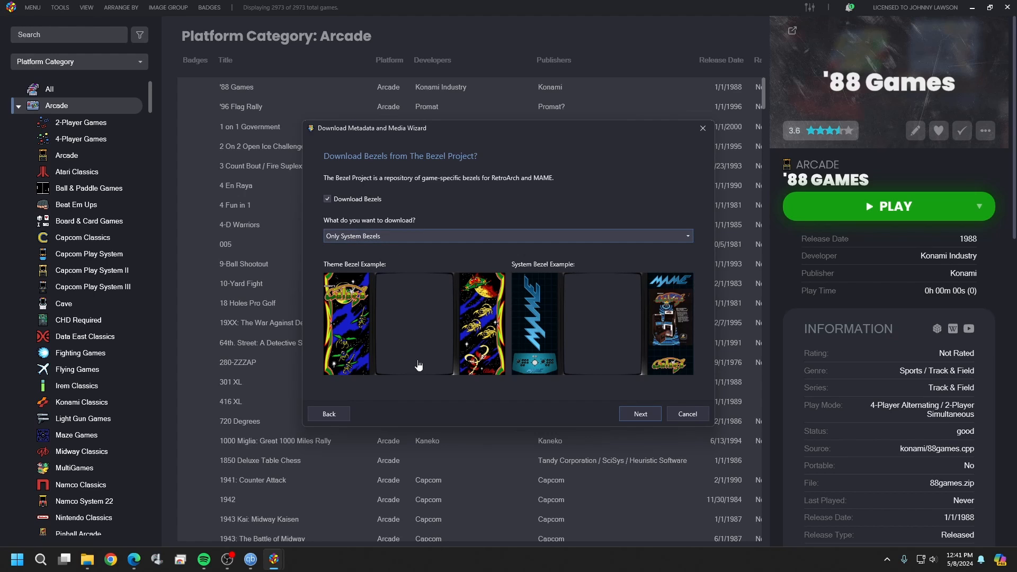
{"action": "left_click", "coordinate": [413, 237]}
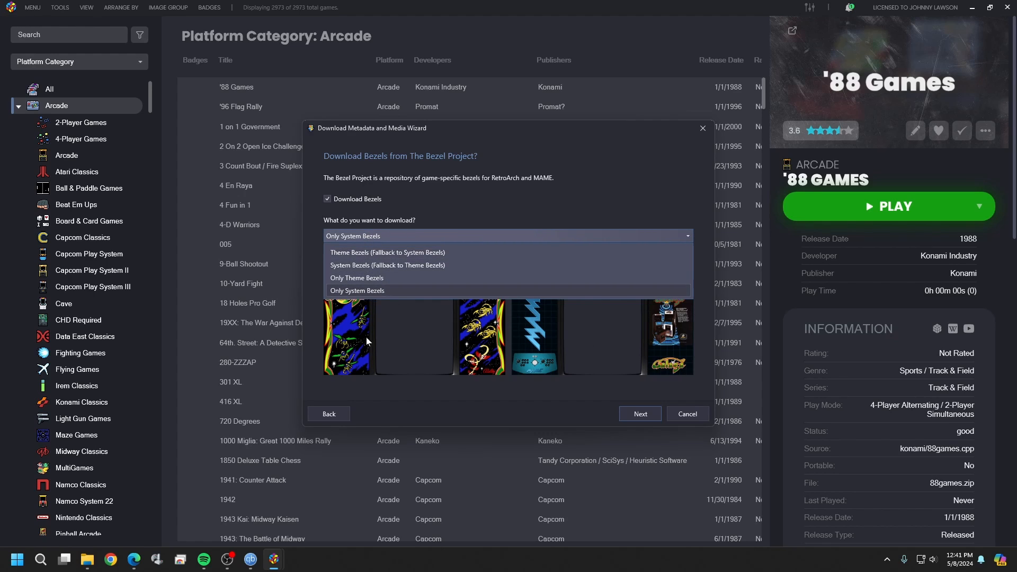
{"action": "left_click", "coordinate": [370, 293]}
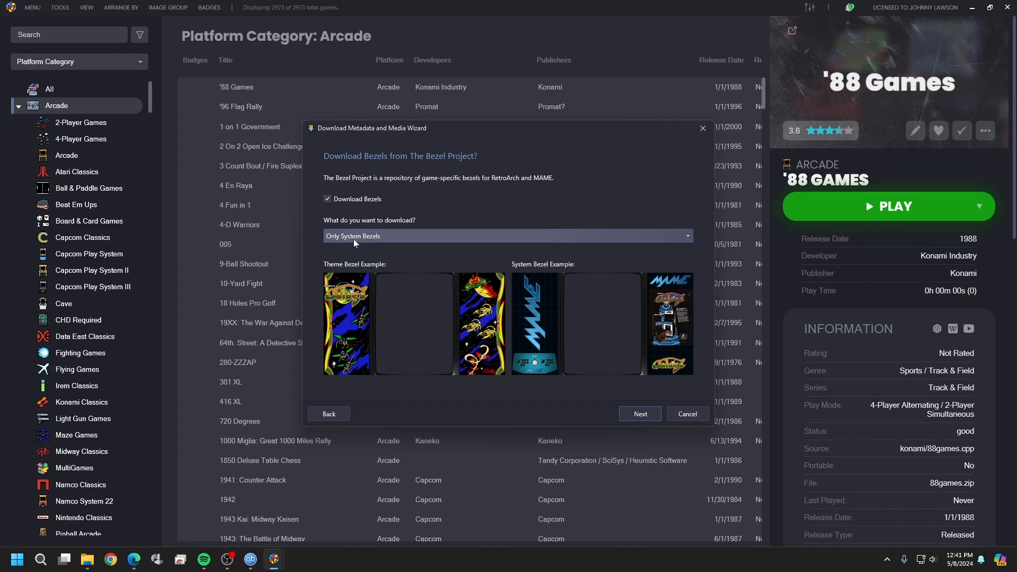
Choose to update the games without replacing any existing fields or media, and start the metadata and media download
{"action": "left_click", "coordinate": [641, 414]}
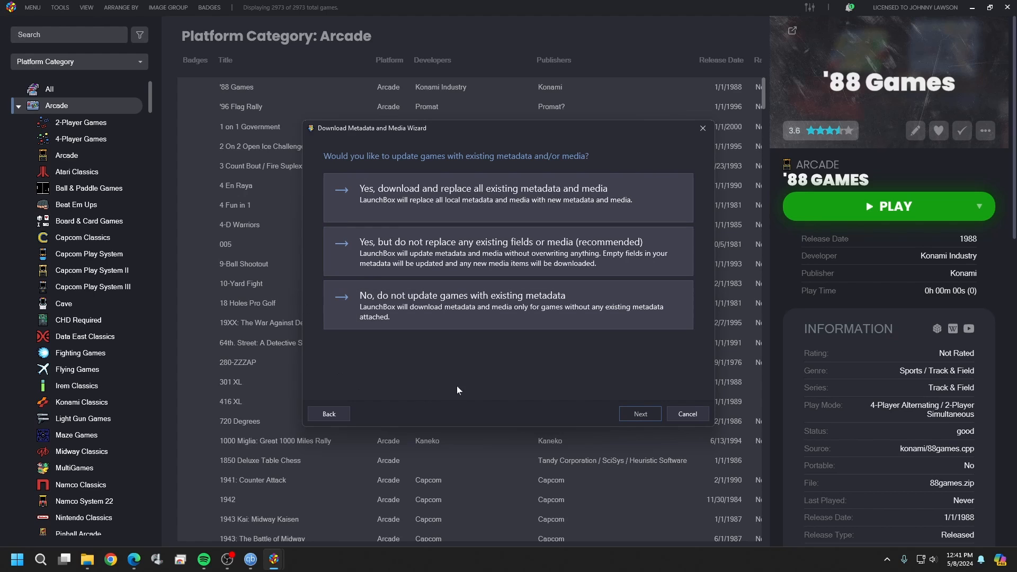
{"action": "left_click", "coordinate": [471, 255]}
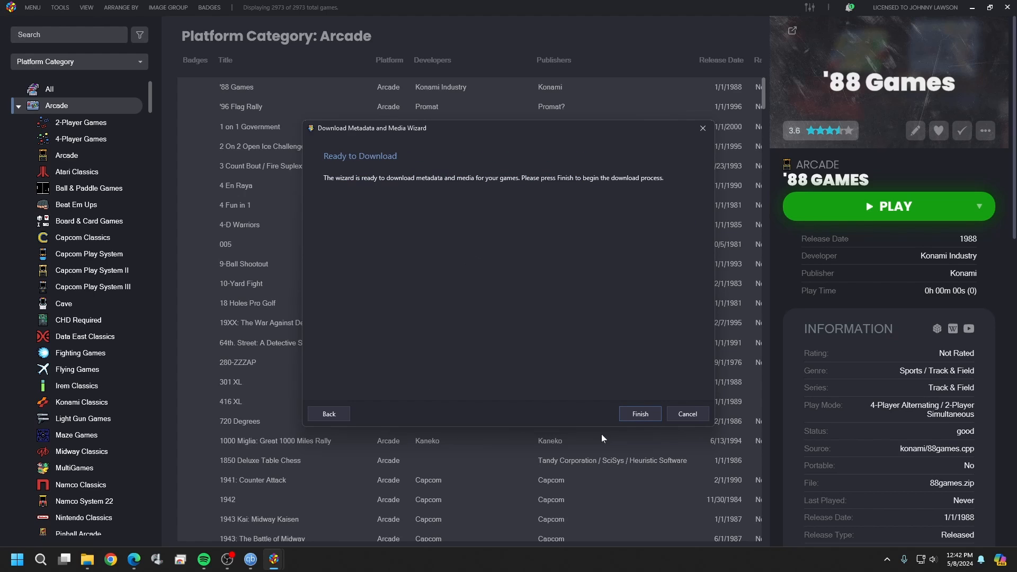
{"action": "left_click", "coordinate": [639, 416]}
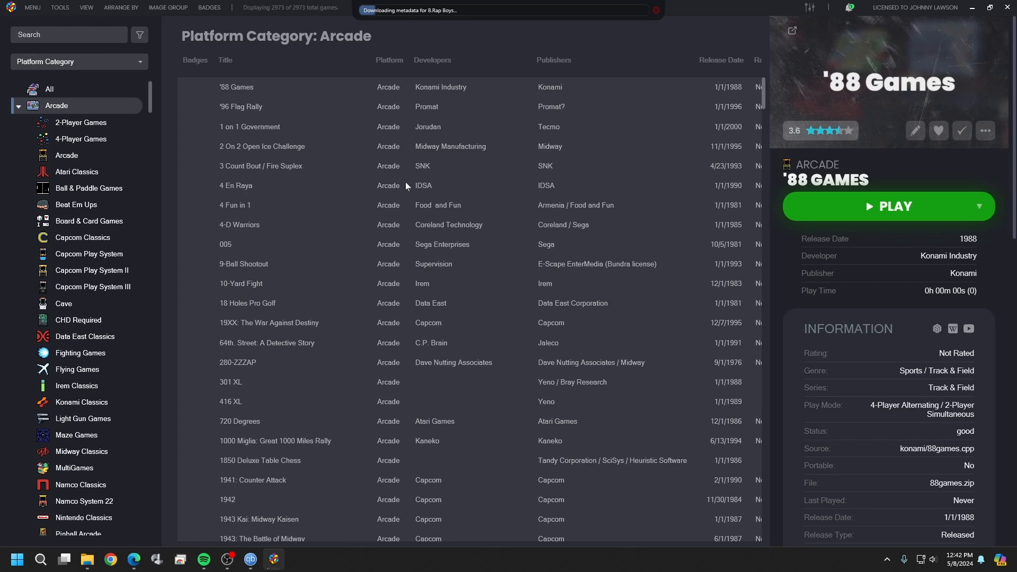
Open the ROM folder of the game 4 Fun in 1 in File Explorer
{"action": "left_click", "coordinate": [300, 207]}
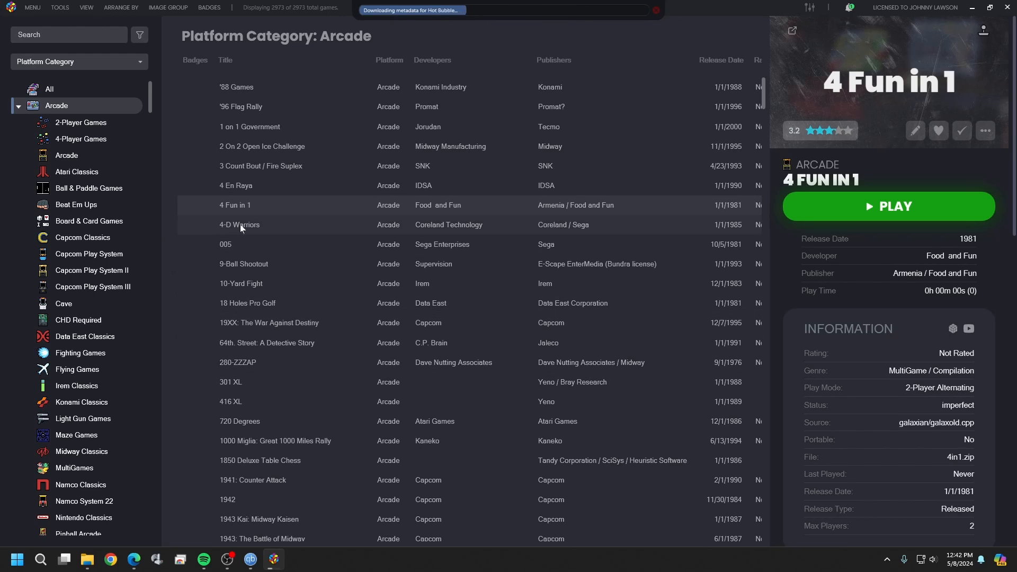
{"action": "right_click", "coordinate": [285, 213]}
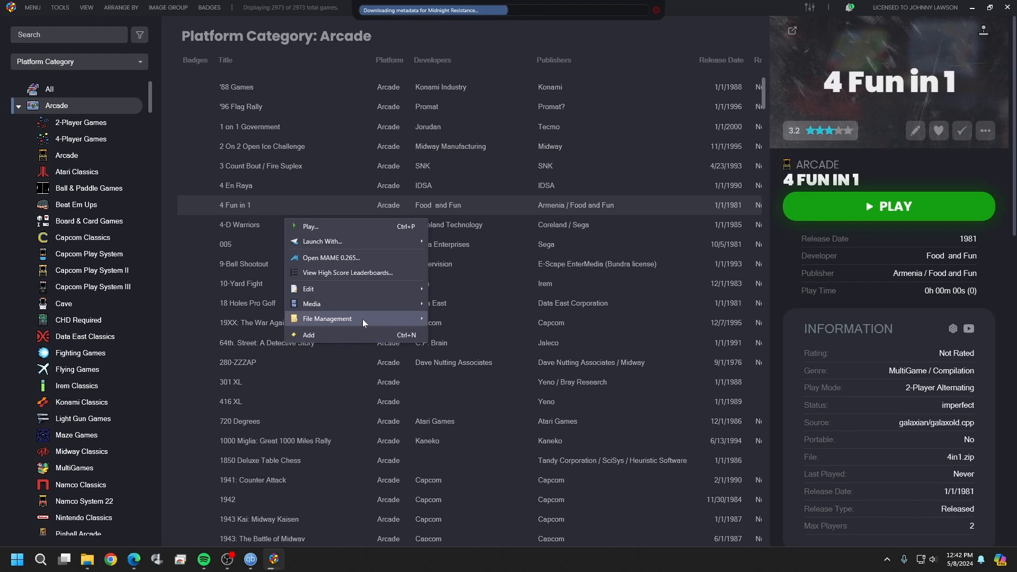
{"action": "mouse_move", "coordinate": [385, 321]}
{"action": "left_click", "coordinate": [459, 321]}
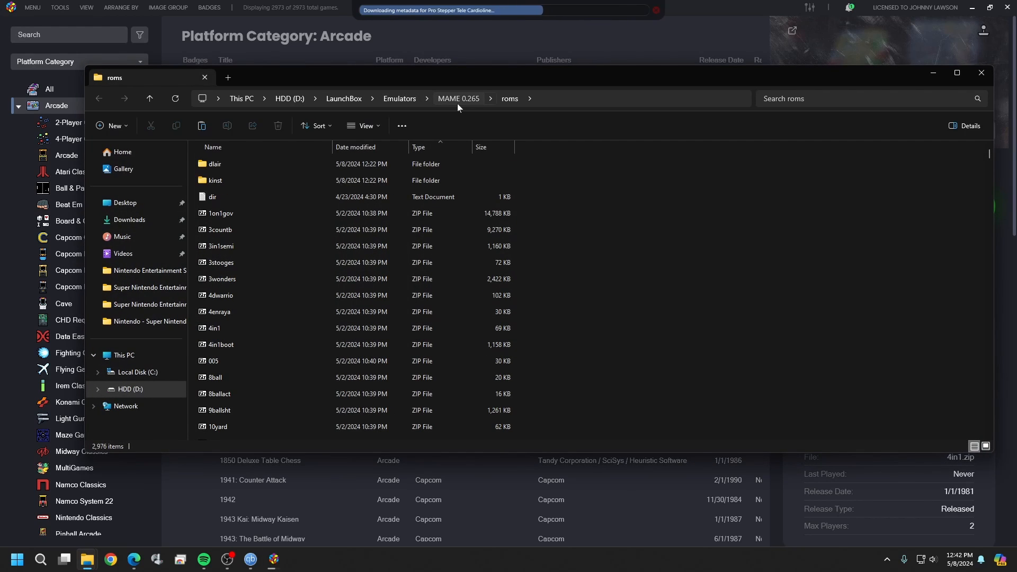
Go up to the MAME 0.265 folder and launch the mame application
{"action": "left_click", "coordinate": [457, 103]}
{"action": "scroll", "coordinate": [301, 215], "scroll_direction": "down", "scroll_amount": 4}
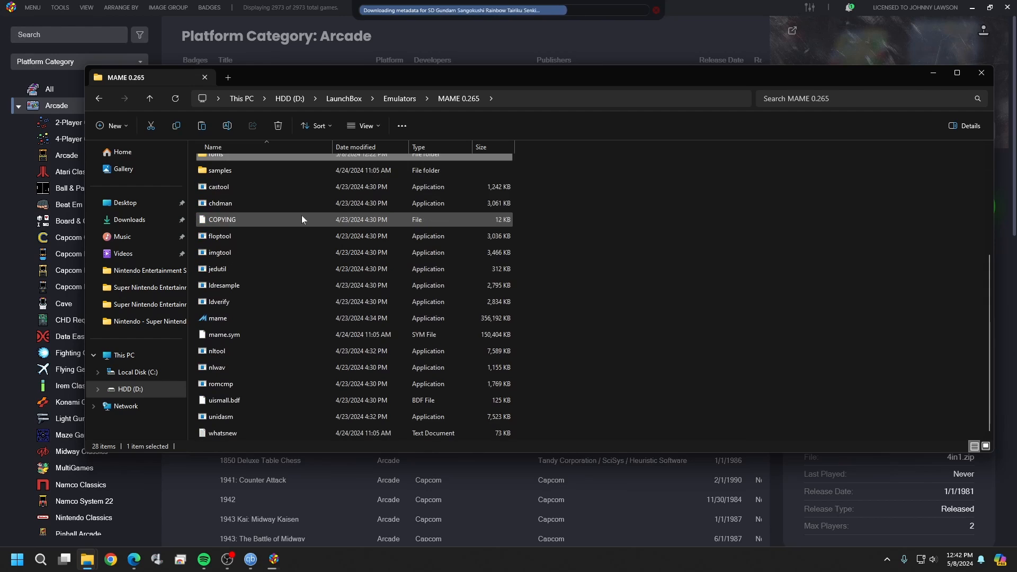
{"action": "left_click", "coordinate": [271, 321]}
{"action": "double_click", "coordinate": [271, 320]}
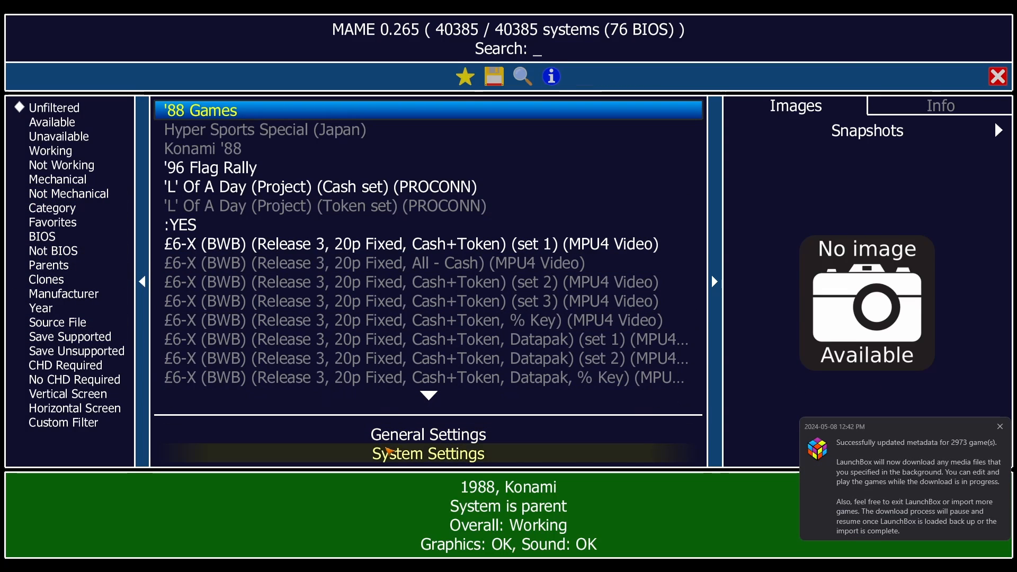
Open the Player 1 Controls input assignments in MAME's general settings
{"action": "left_click", "coordinate": [404, 433]}
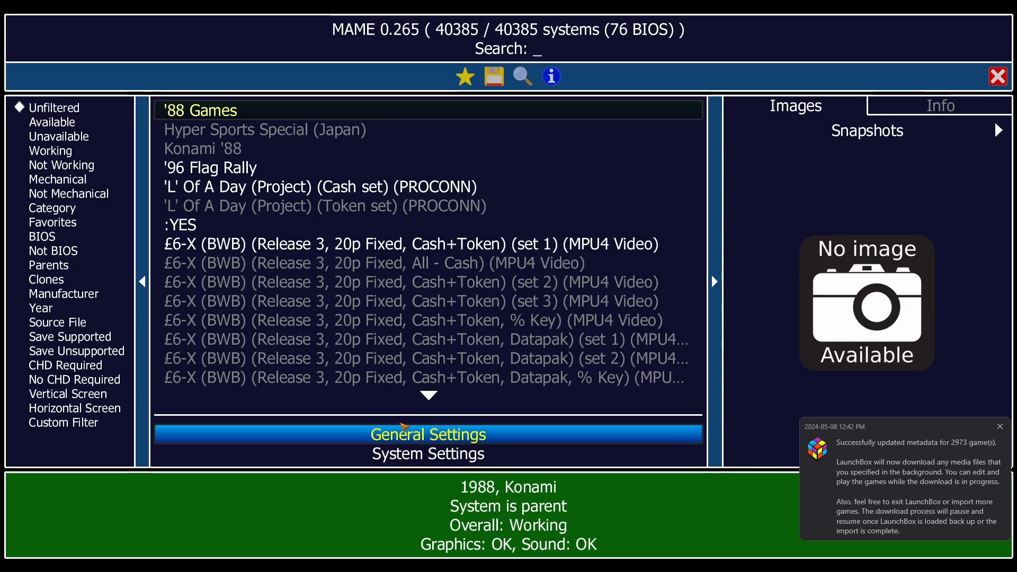
{"action": "left_click", "coordinate": [402, 442]}
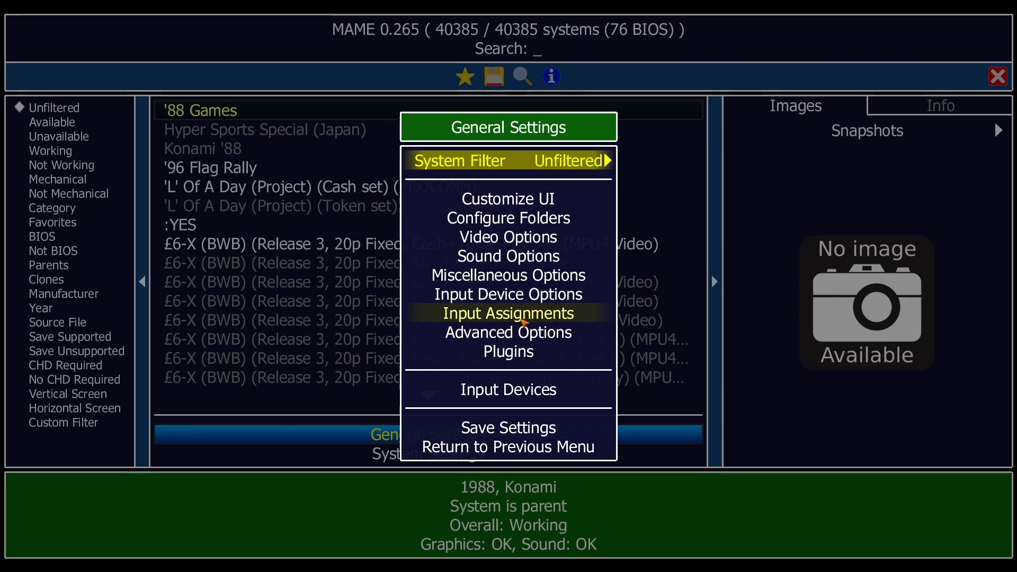
{"action": "left_click", "coordinate": [523, 318]}
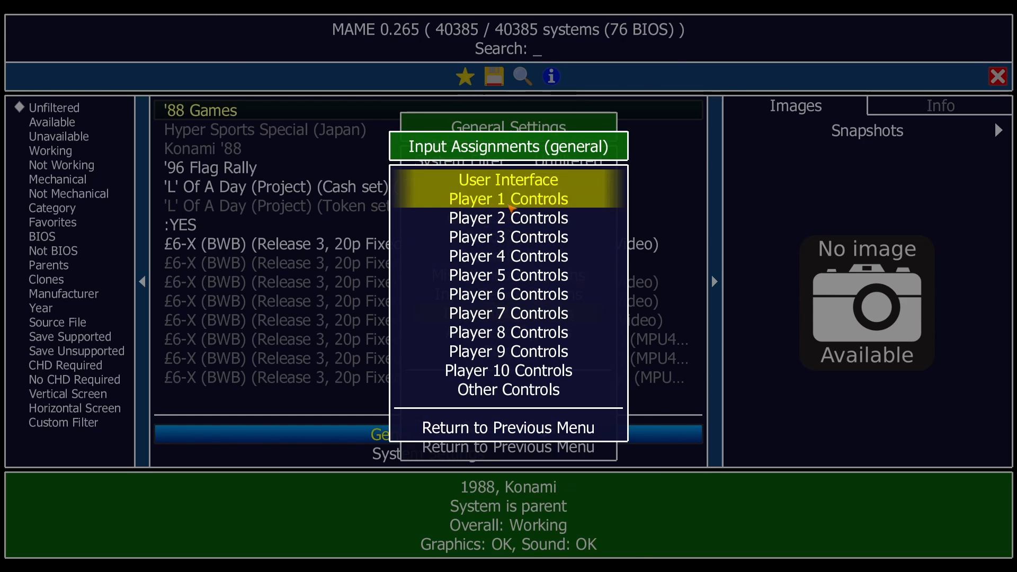
{"action": "left_click", "coordinate": [510, 206]}
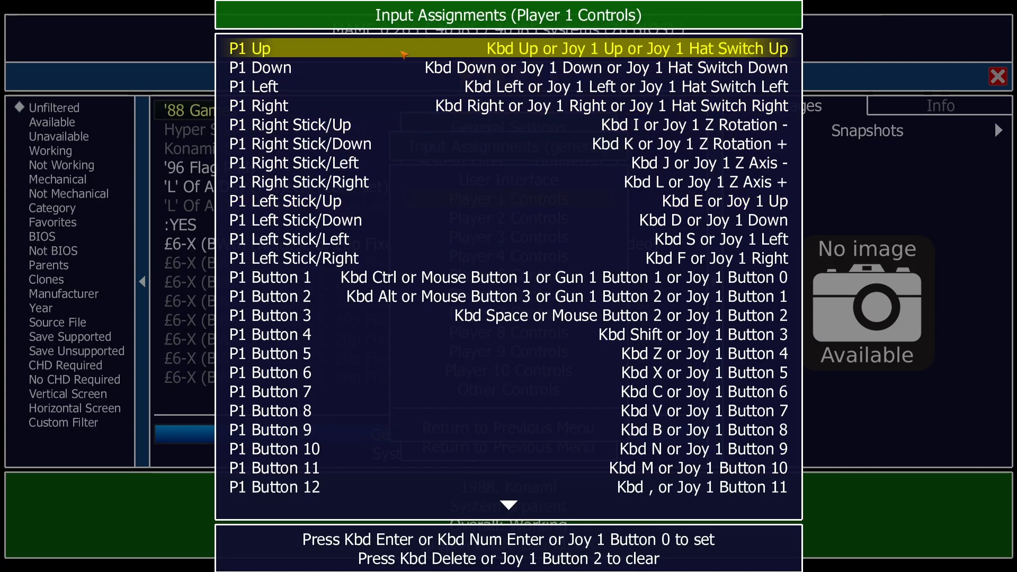
Clear the default assignments for P1 Up, P1 Down, P1 Left and P1 Right
{"action": "key", "text": "Delete"}
{"action": "key", "text": "Delete"}
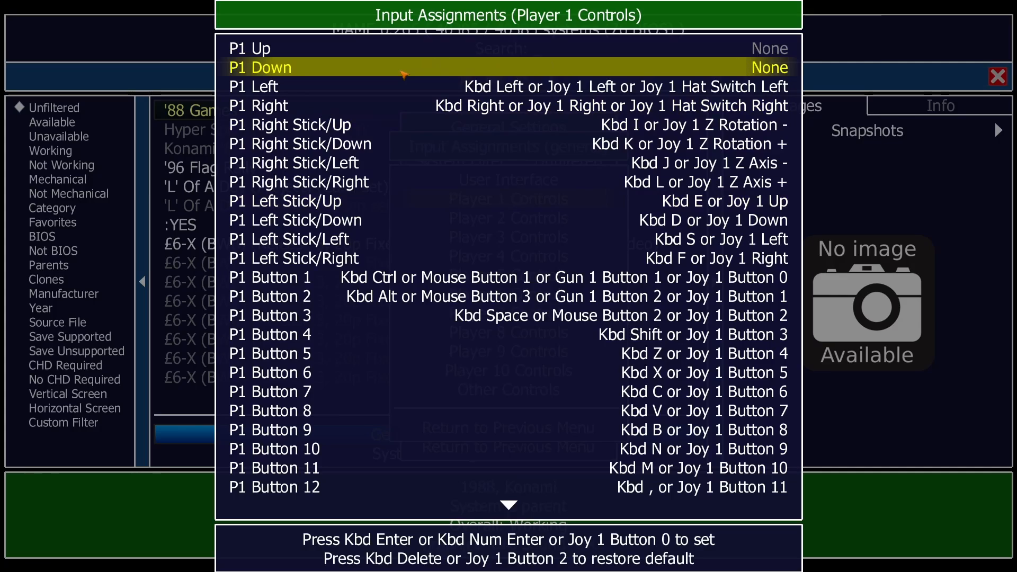
{"action": "key", "text": "Delete"}
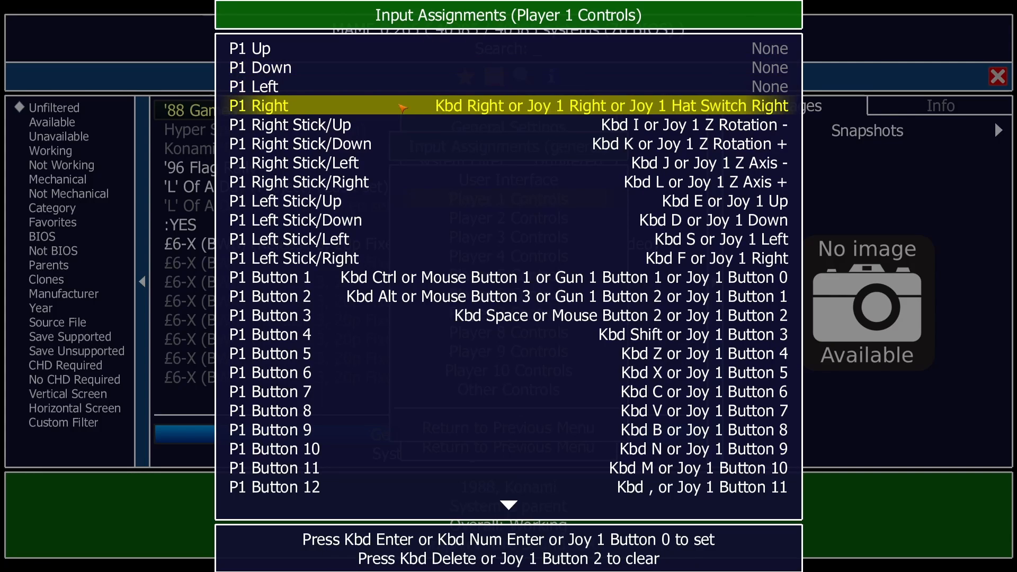
{"action": "key", "text": "Delete"}
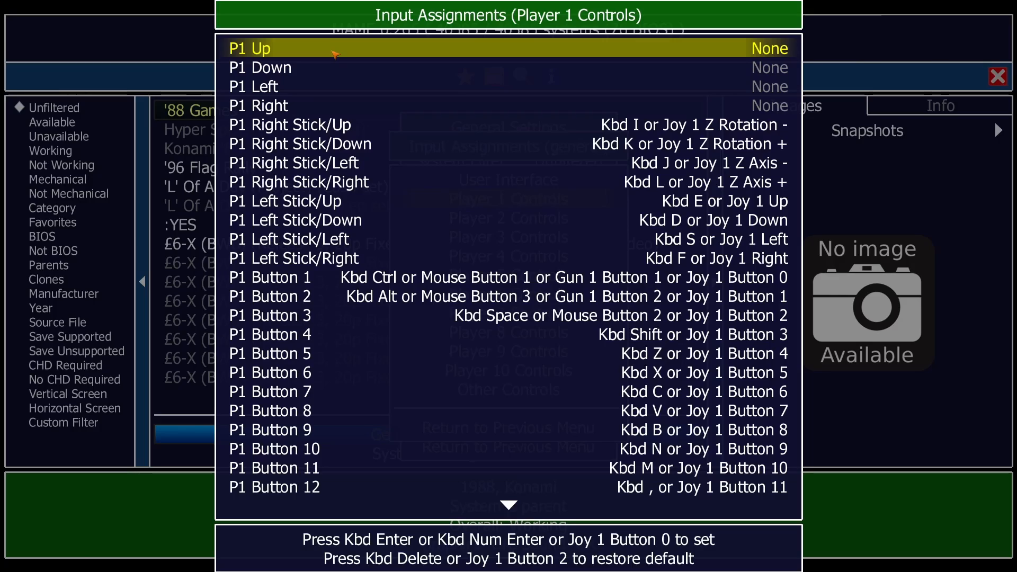
Assign P1 Up, Down, Left and Right to Joy 2 Up, Down, Left and Right
{"action": "left_click", "coordinate": [335, 54]}
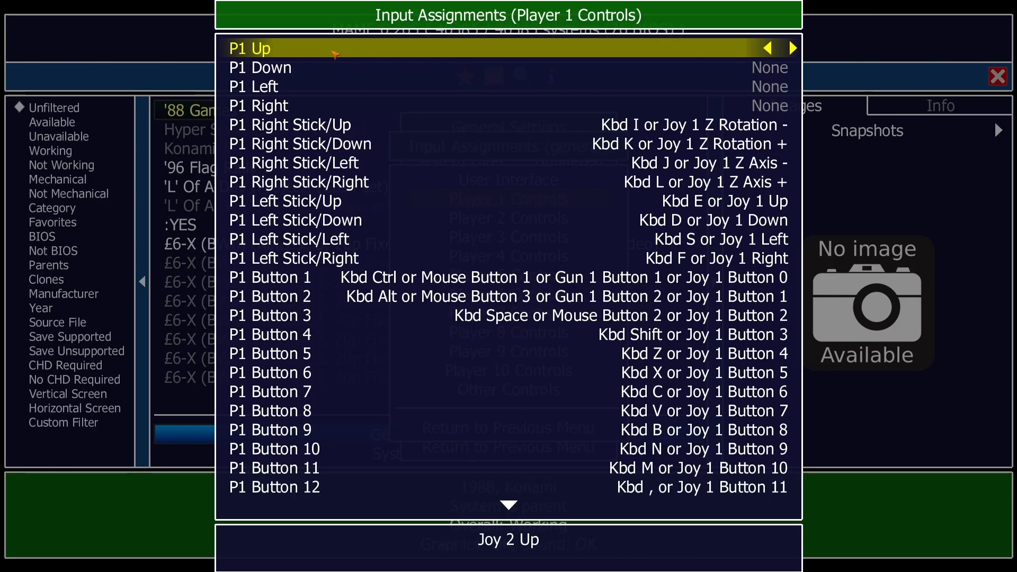
{"action": "left_click", "coordinate": [334, 68]}
{"action": "left_click", "coordinate": [334, 68]}
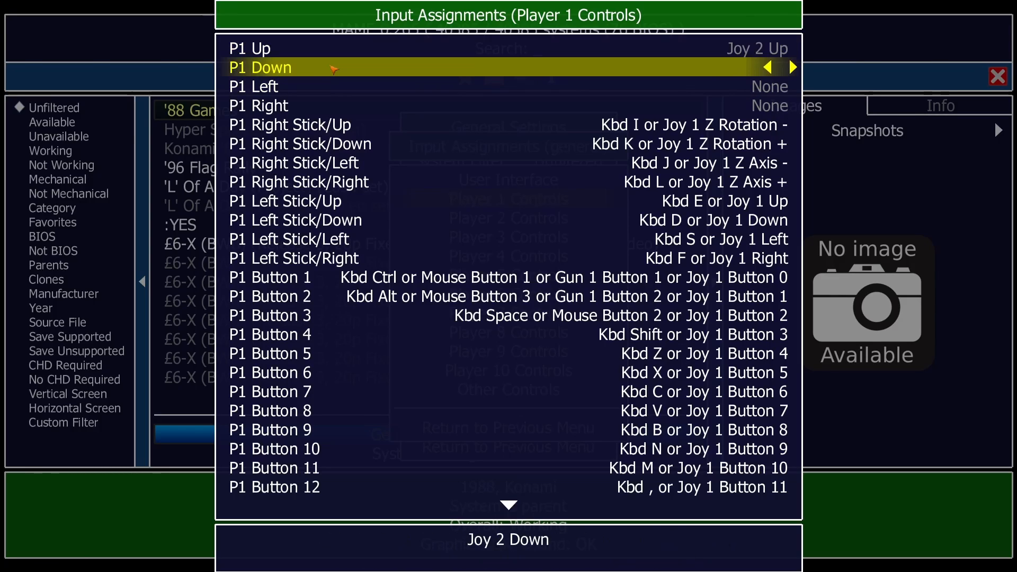
{"action": "left_click", "coordinate": [332, 87]}
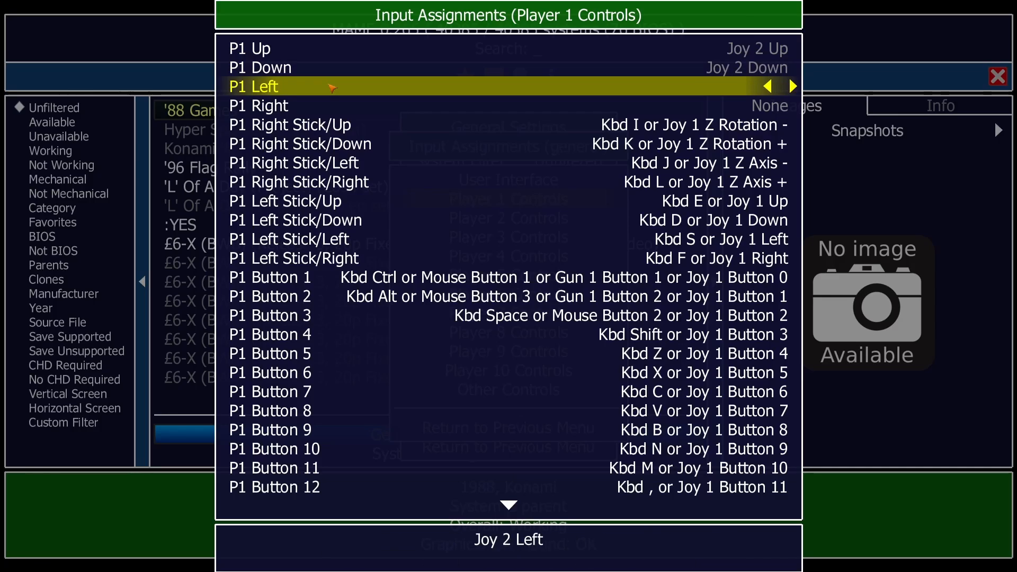
{"action": "left_click", "coordinate": [328, 110]}
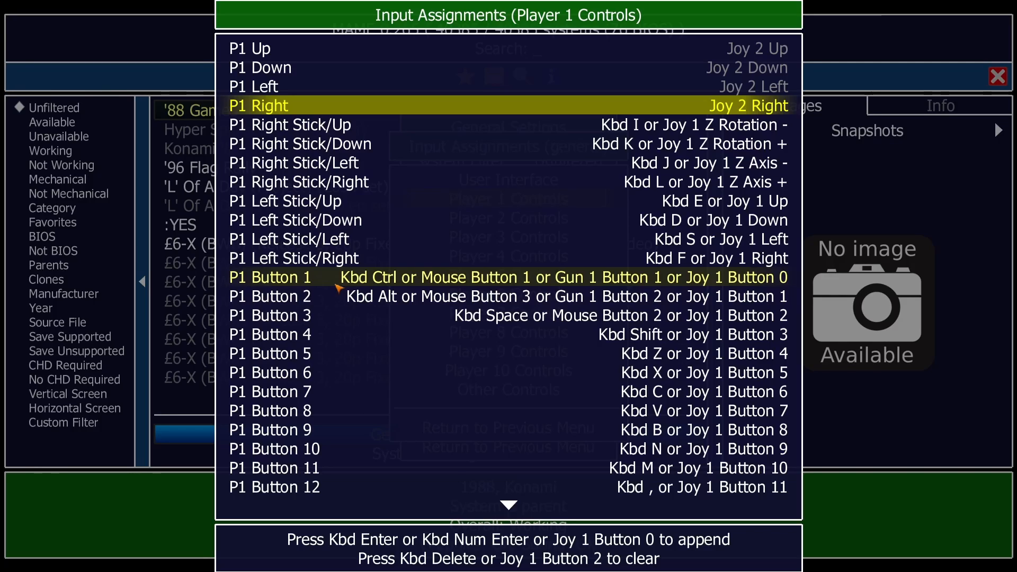
Clear the default assignments for P1 Button 1 through P1 Button 8
{"action": "left_click", "coordinate": [336, 284]}
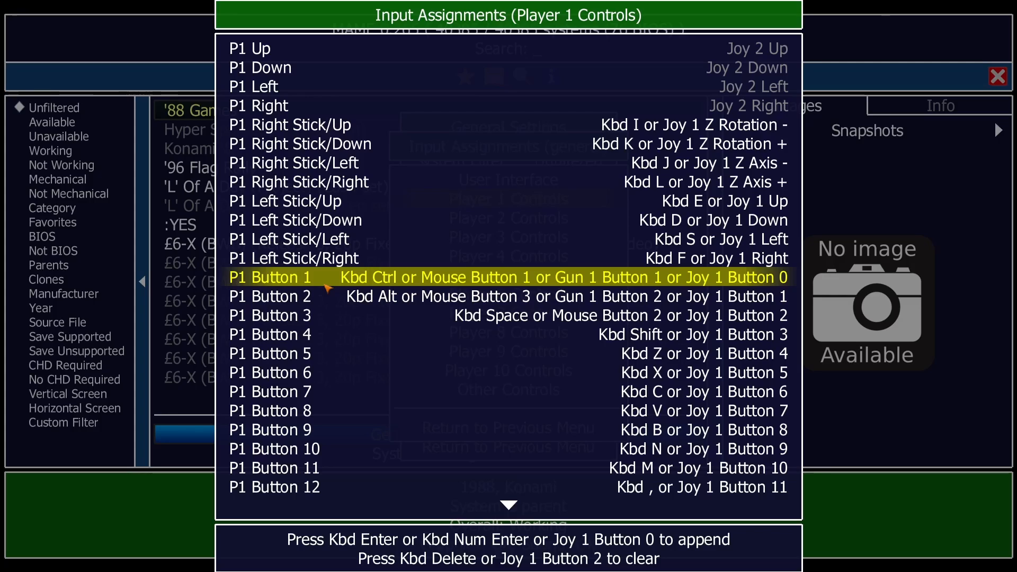
{"action": "key", "text": "Delete"}
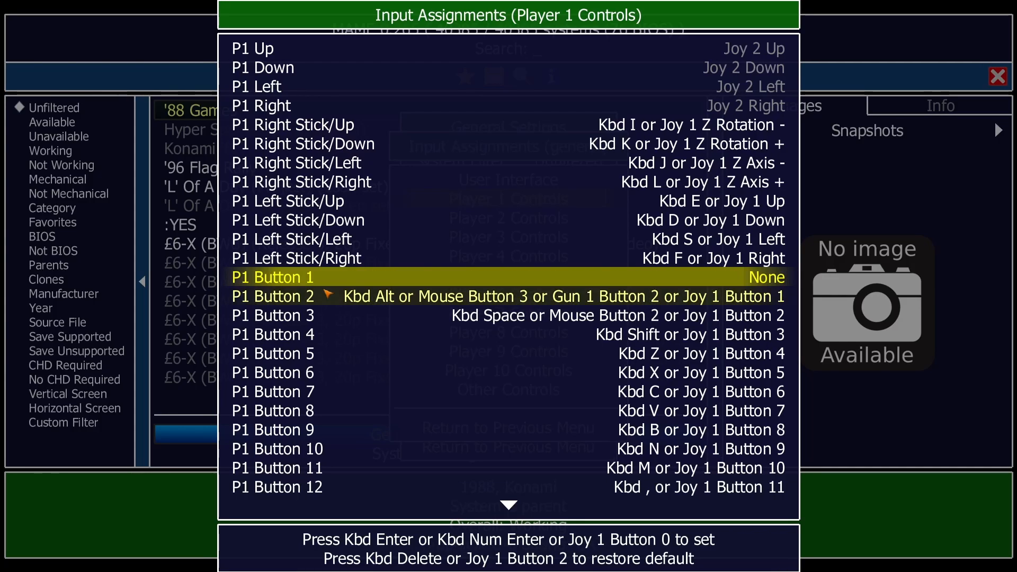
{"action": "key", "text": "Delete"}
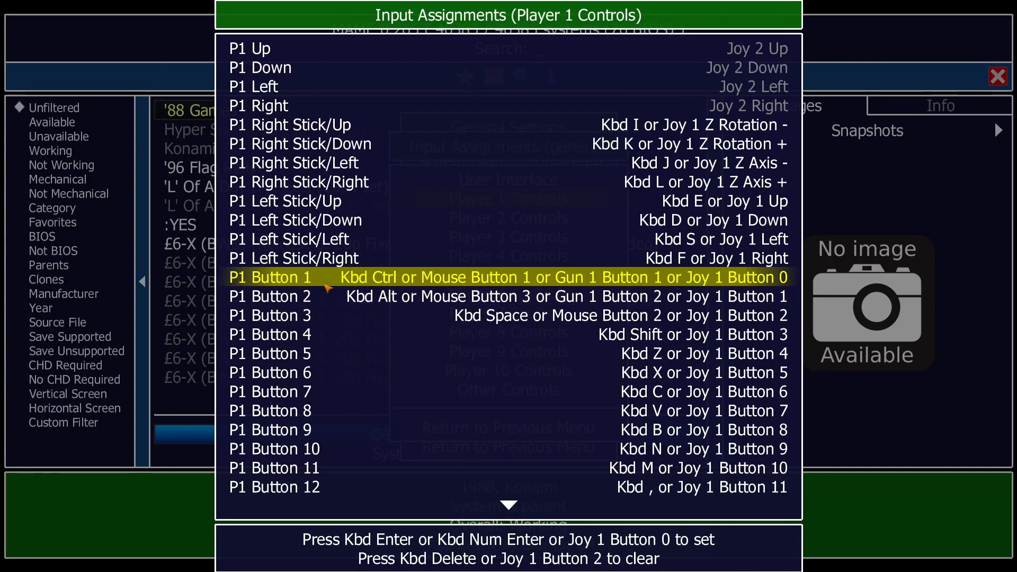
{"action": "key", "text": "Delete"}
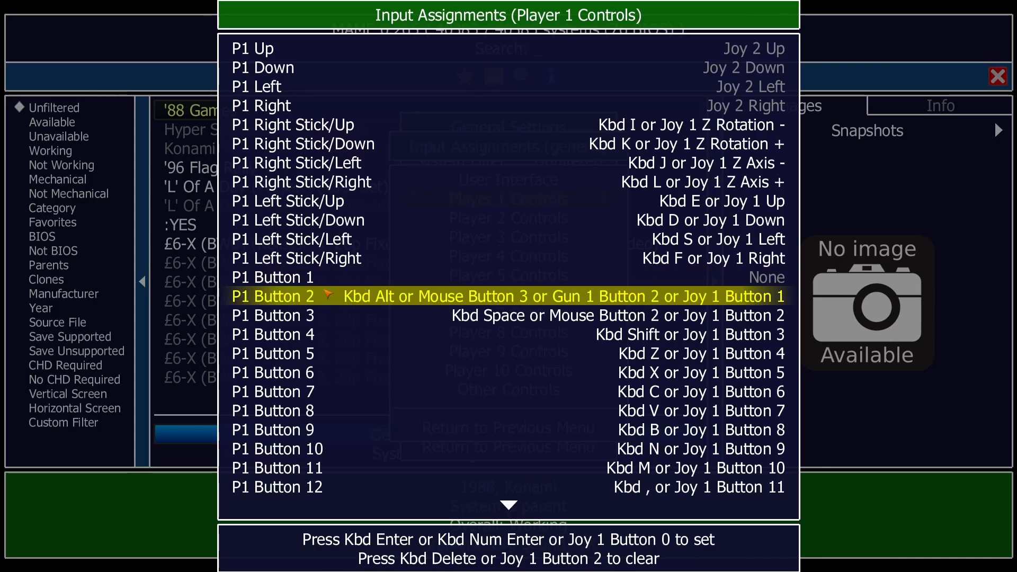
{"action": "key", "text": "Delete"}
{"action": "key", "text": "Down"}
{"action": "key", "text": "Delete"}
{"action": "key", "text": "Down"}
{"action": "key", "text": "Delete"}
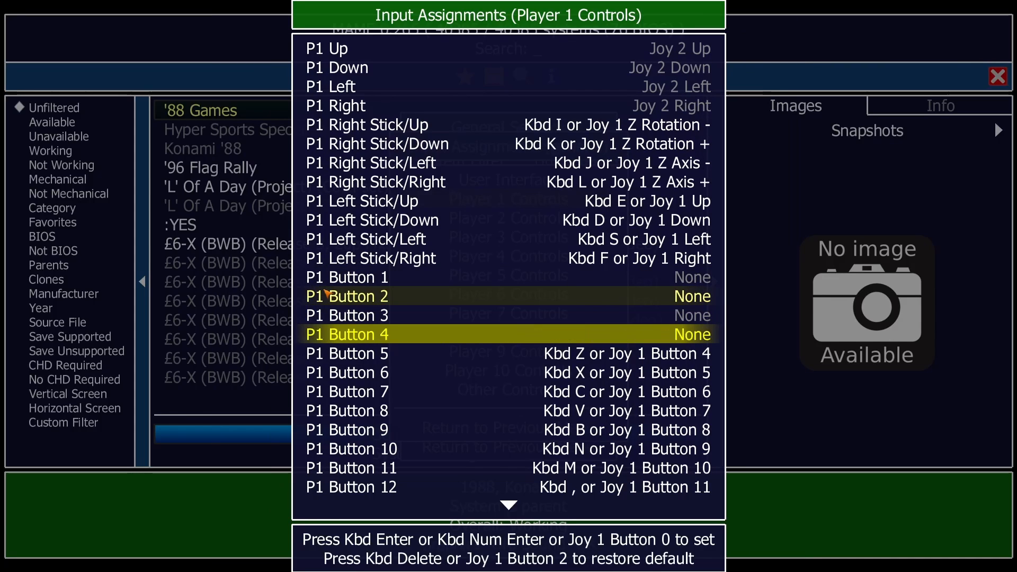
{"action": "key", "text": "Down"}
{"action": "key", "text": "Delete"}
{"action": "key", "text": "Down"}
{"action": "key", "text": "Delete"}
{"action": "key", "text": "Down"}
{"action": "key", "text": "Delete"}
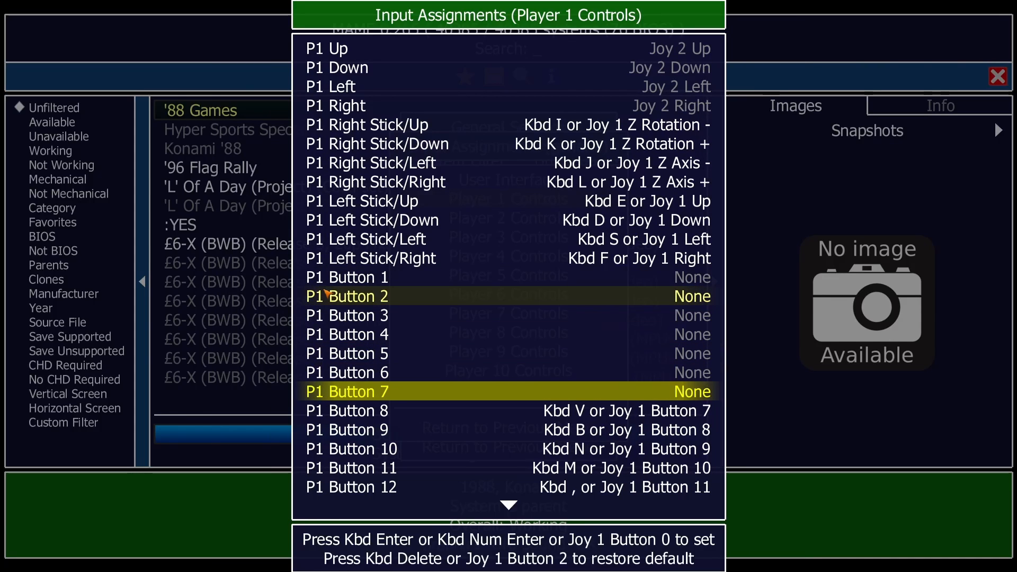
{"action": "key", "text": "Down"}
{"action": "key", "text": "Delete"}
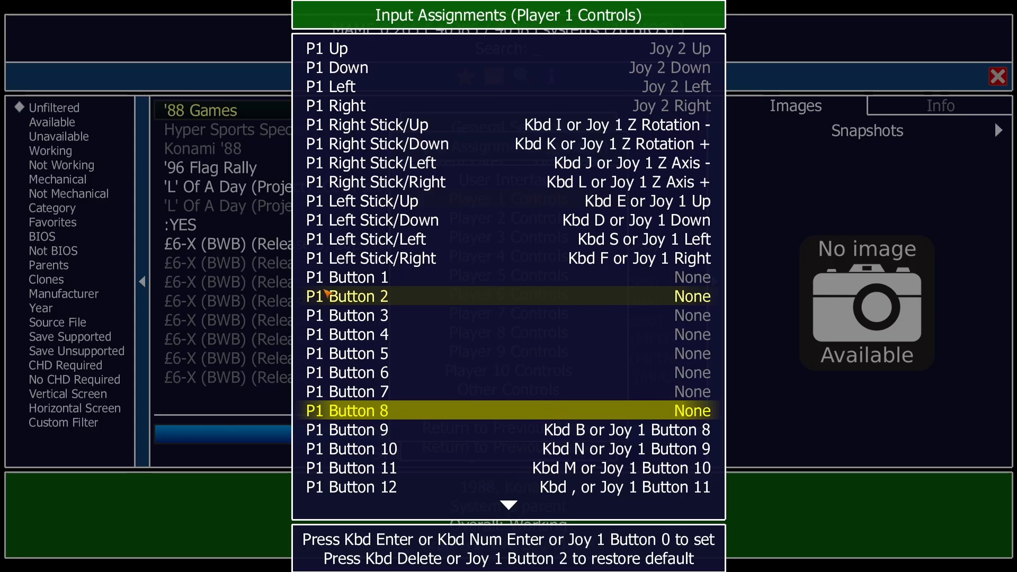
Assign P1 Buttons 1, 2, 3 and 4 to Joy 2 Buttons 0, 1, 2 and 3 respectively
{"action": "key", "text": "Up"}
{"action": "key", "text": "Up"}
{"action": "key", "text": "Up"}
{"action": "key", "text": "Up"}
{"action": "key", "text": "Up"}
{"action": "key", "text": "Up"}
{"action": "key", "text": "Up"}
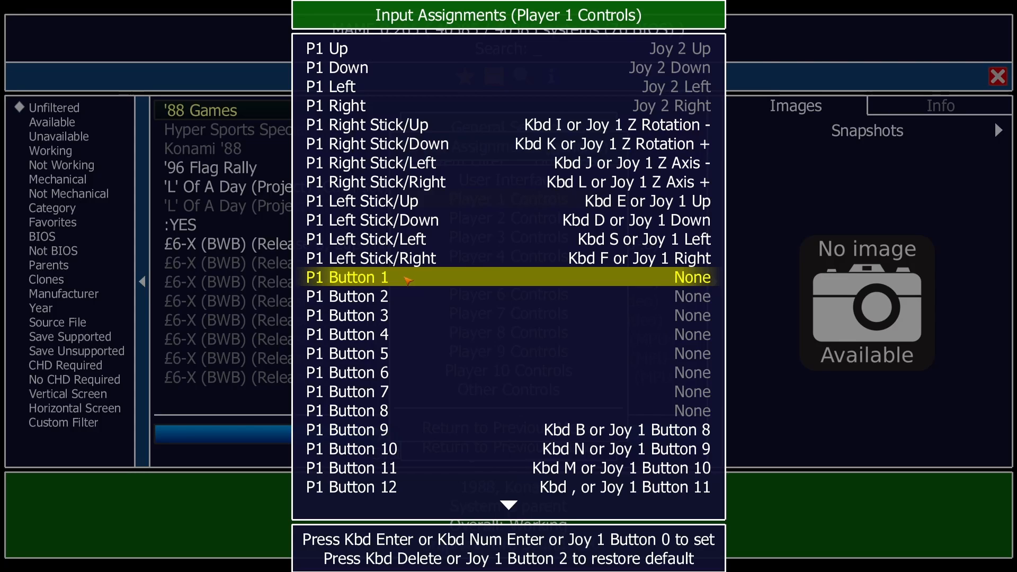
{"action": "key", "text": "Return"}
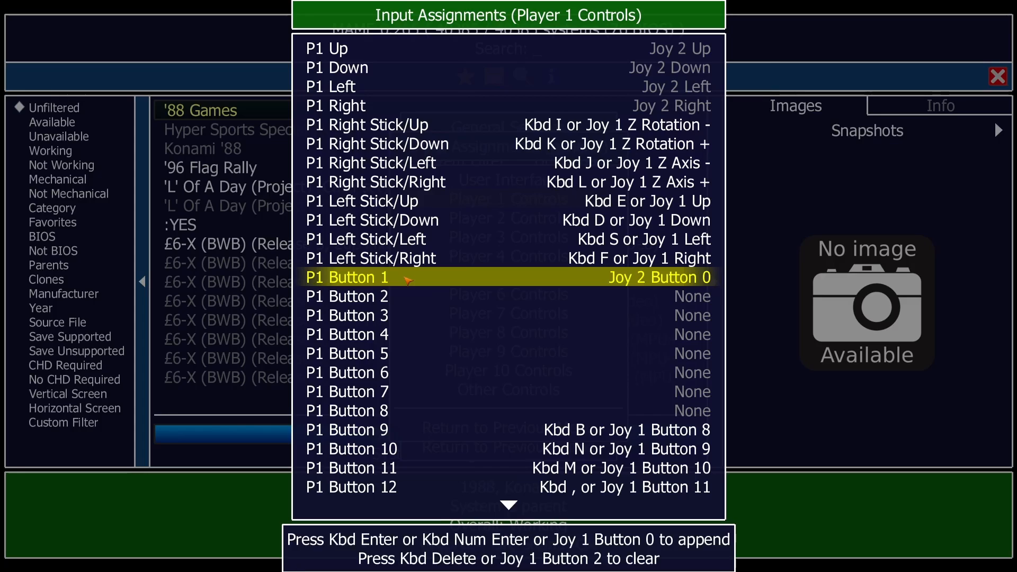
{"action": "left_click", "coordinate": [407, 304]}
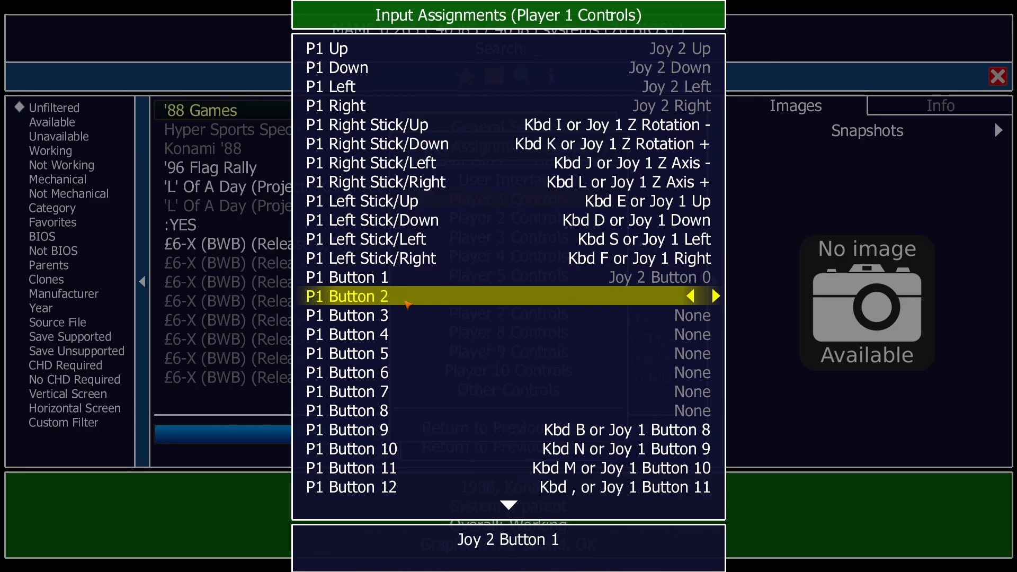
{"action": "left_click", "coordinate": [403, 318]}
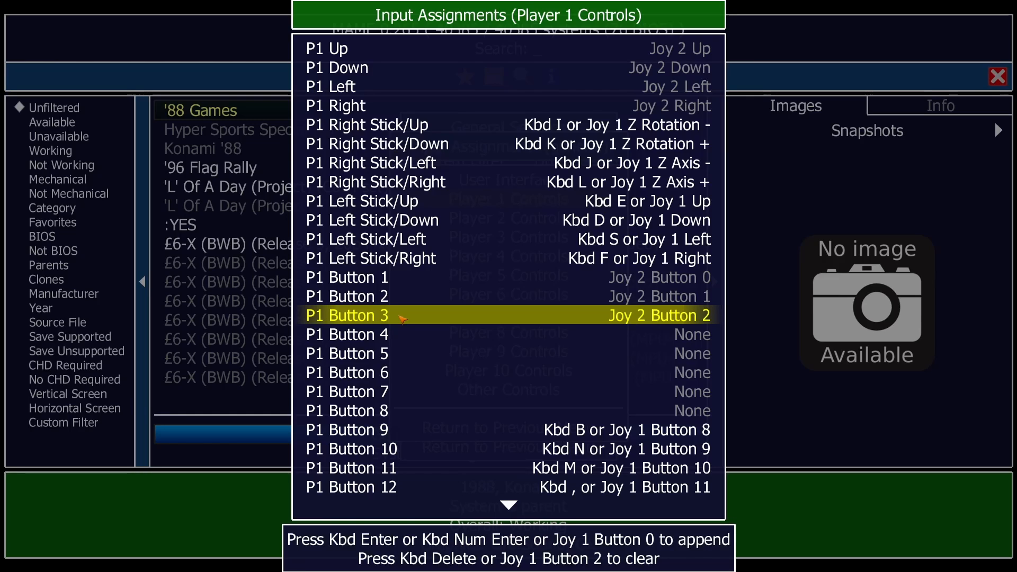
{"action": "left_click", "coordinate": [398, 345]}
{"action": "left_click", "coordinate": [398, 344]}
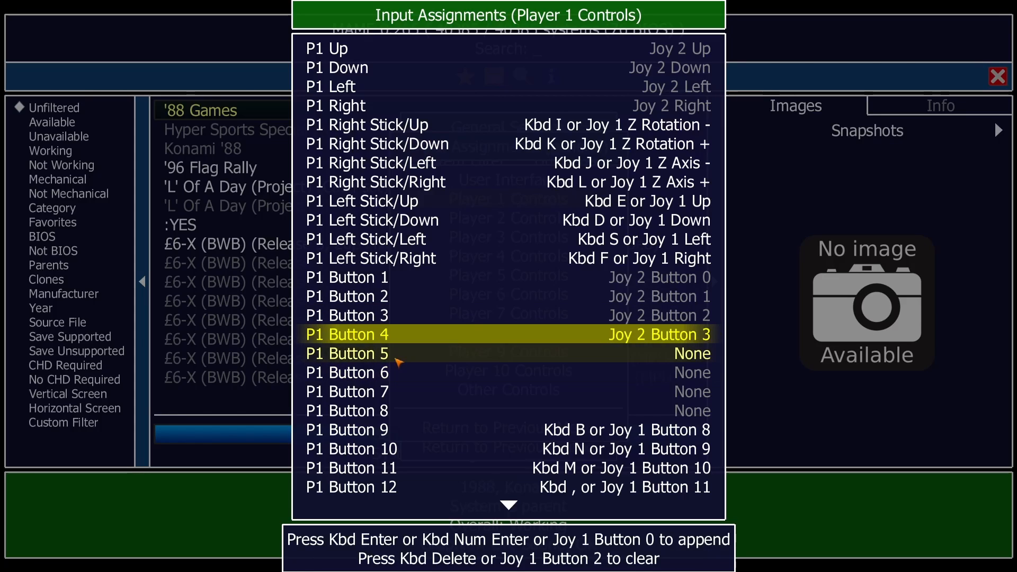
Assign P1 Buttons 5, 6, 7 and 8 to Joy 2 Buttons 4, 5, 10 and 11 respectively
{"action": "left_click", "coordinate": [397, 354]}
{"action": "left_click", "coordinate": [397, 354]}
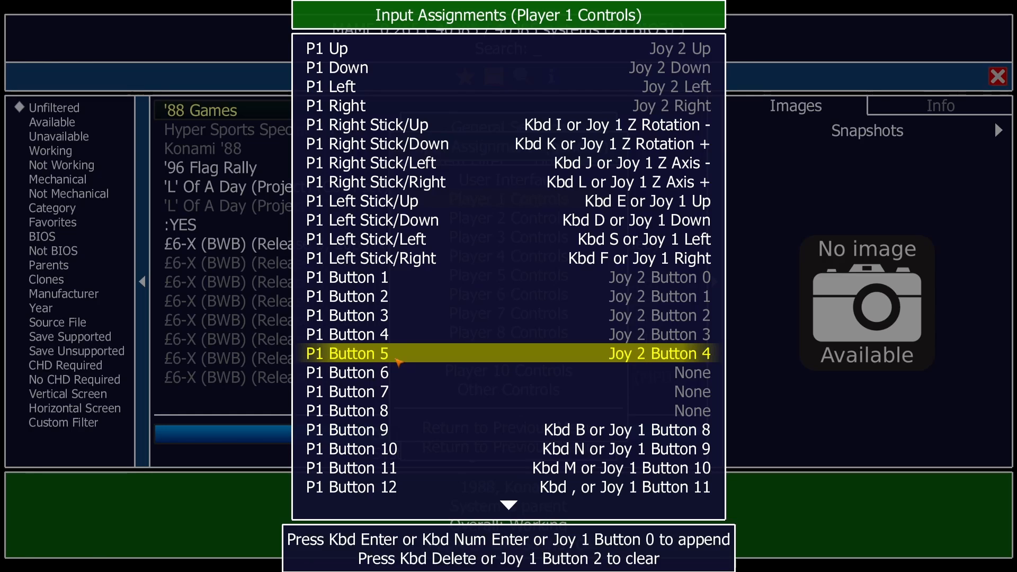
{"action": "double_click", "coordinate": [398, 372]}
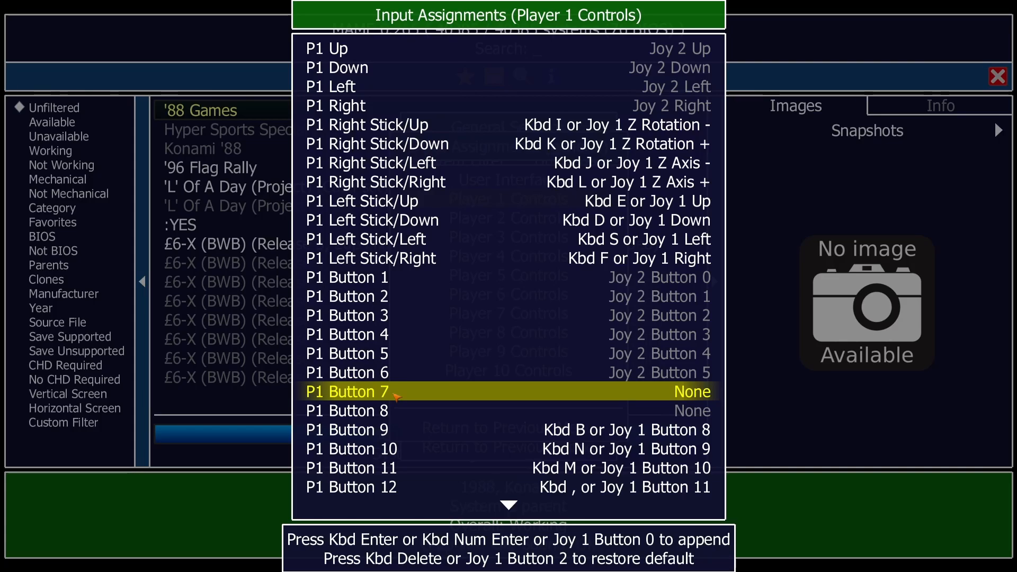
{"action": "double_click", "coordinate": [397, 396]}
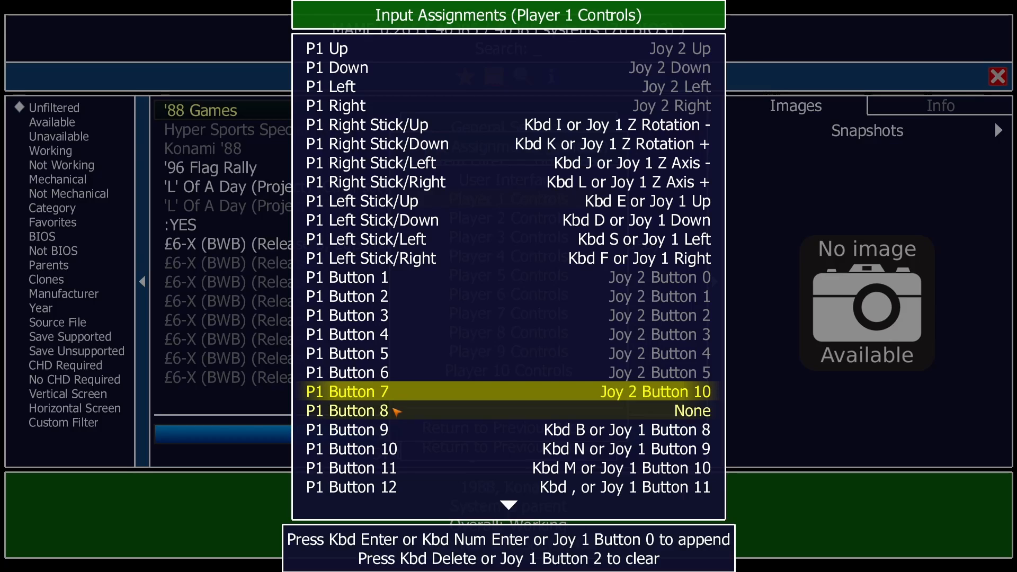
{"action": "double_click", "coordinate": [394, 410]}
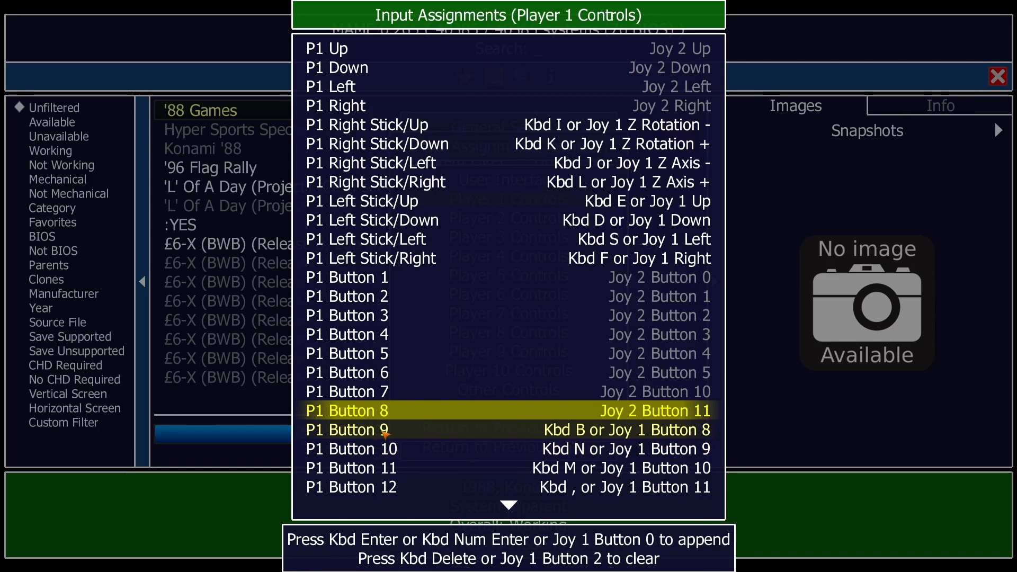
Append Joy 2 Button 9 to P1 Start and Joy 2 Button 8 to P1 Select, keeping their keyboard assignments
{"action": "key", "text": "Down"}
{"action": "key", "text": "Down"}
{"action": "key", "text": "Down"}
{"action": "key", "text": "Down"}
{"action": "key", "text": "Down"}
{"action": "key", "text": "Down"}
{"action": "key", "text": "Down"}
{"action": "key", "text": "Down"}
{"action": "key", "text": "Down"}
{"action": "key", "text": "Down"}
{"action": "key", "text": "Down"}
{"action": "key", "text": "Down"}
{"action": "key", "text": "Down"}
{"action": "key", "text": "Down"}
{"action": "key", "text": "Down"}
{"action": "key", "text": "Down"}
{"action": "key", "text": "Down"}
{"action": "key", "text": "Down"}
{"action": "key", "text": "Down"}
{"action": "key", "text": "Down"}
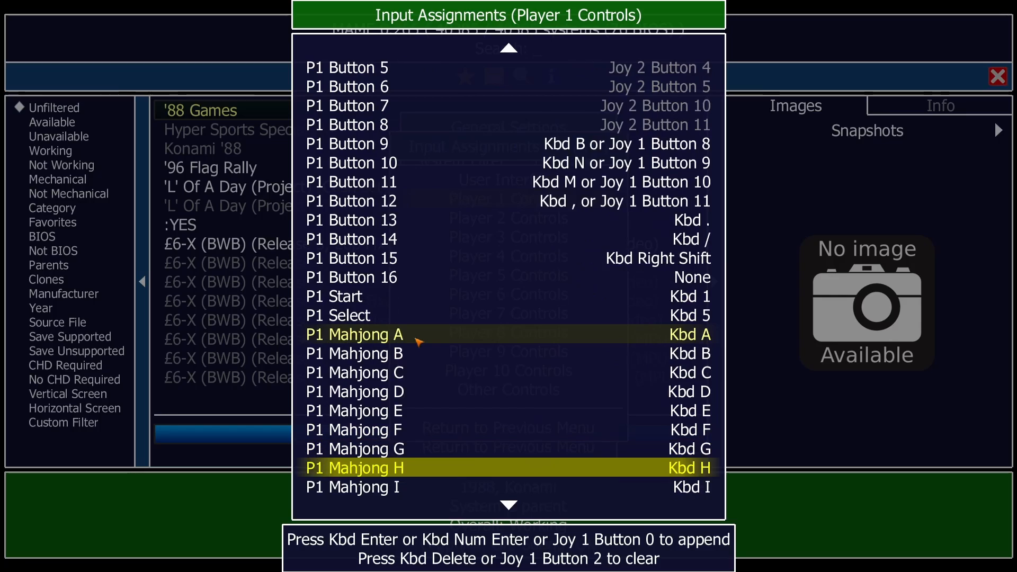
{"action": "left_click", "coordinate": [393, 203]}
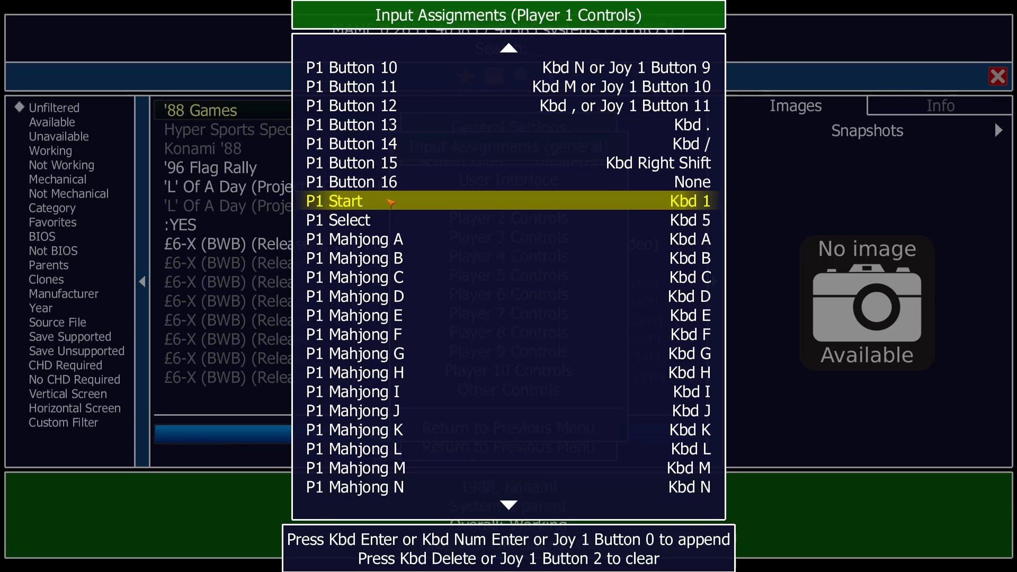
{"action": "key", "text": "Return"}
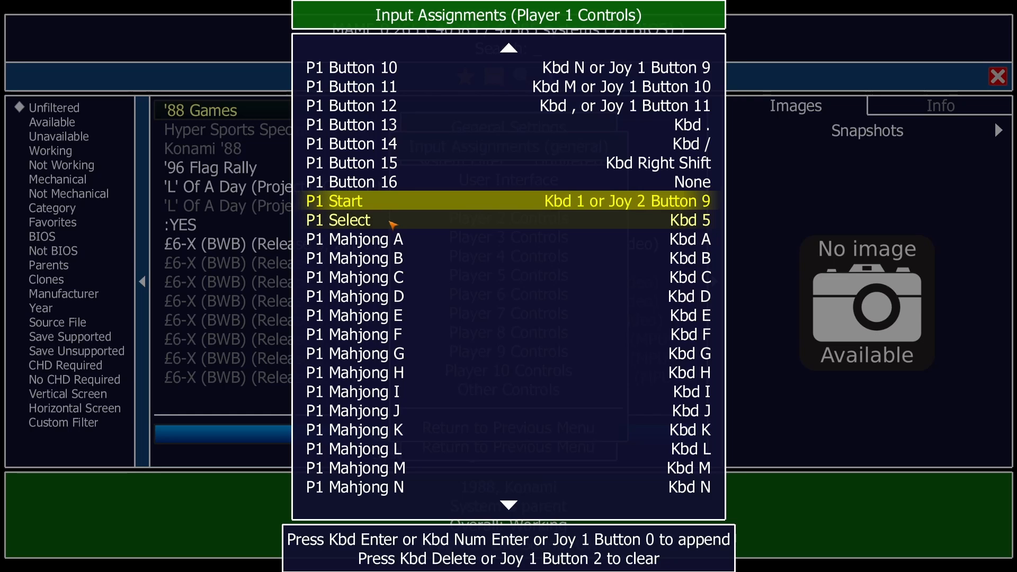
{"action": "left_click", "coordinate": [393, 222]}
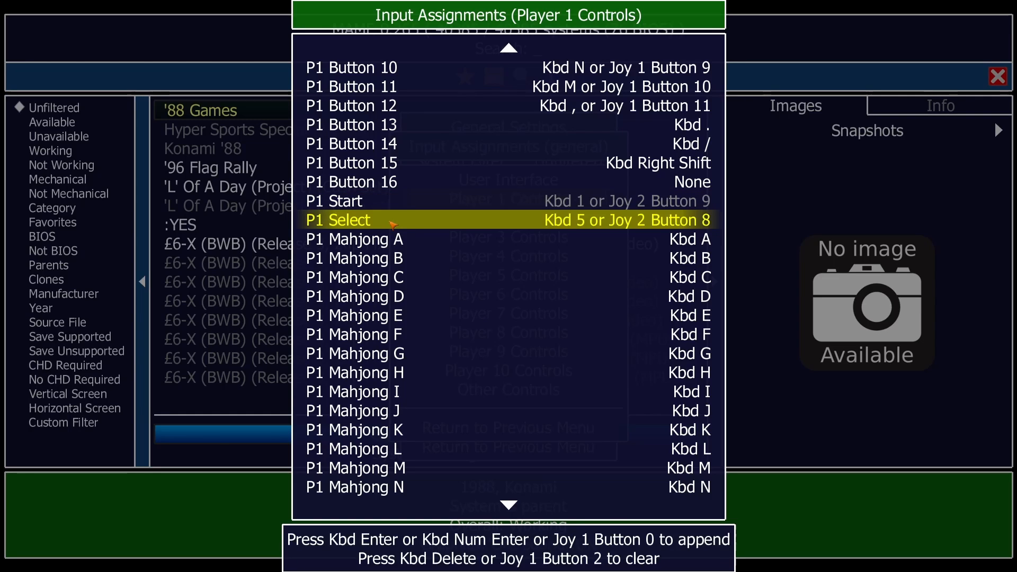
Look through the remaining Player 1 assignments, return to the input groups and open the Player 2 controls
{"action": "scroll", "coordinate": [382, 256], "scroll_direction": "down", "scroll_amount": 20}
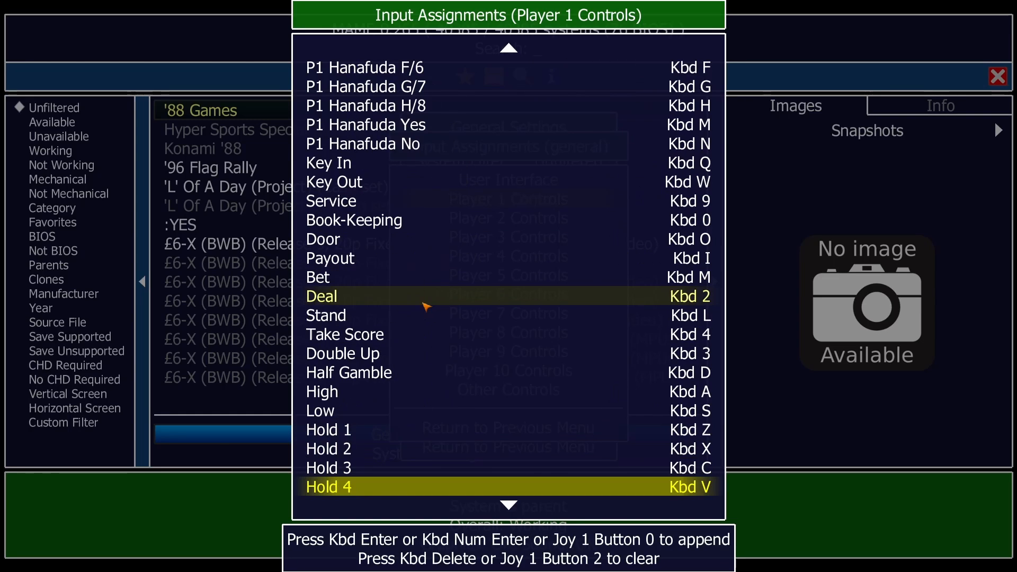
{"action": "scroll", "coordinate": [425, 306], "scroll_direction": "down", "scroll_amount": 17}
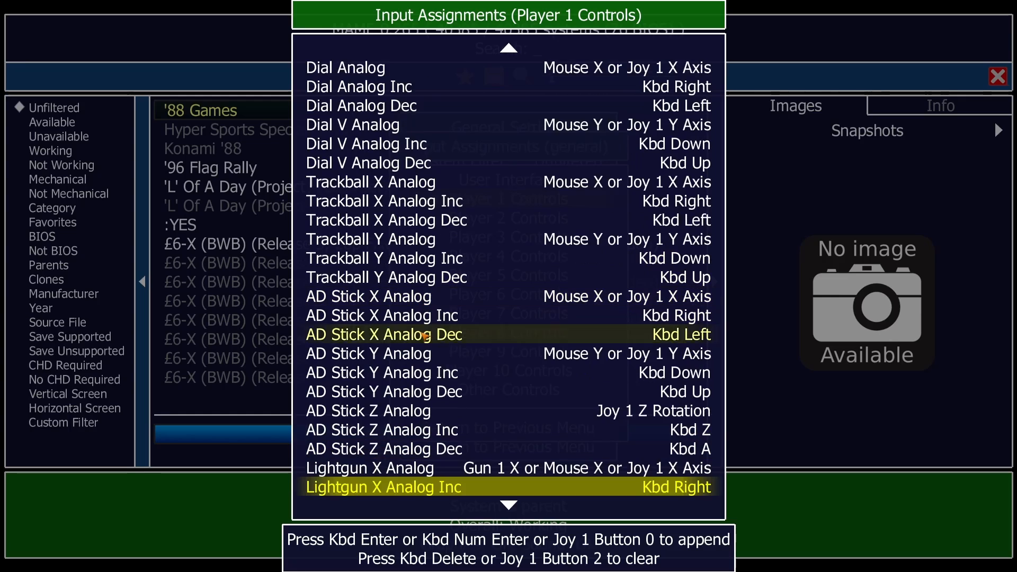
{"action": "scroll", "coordinate": [412, 283], "scroll_direction": "down", "scroll_amount": 1}
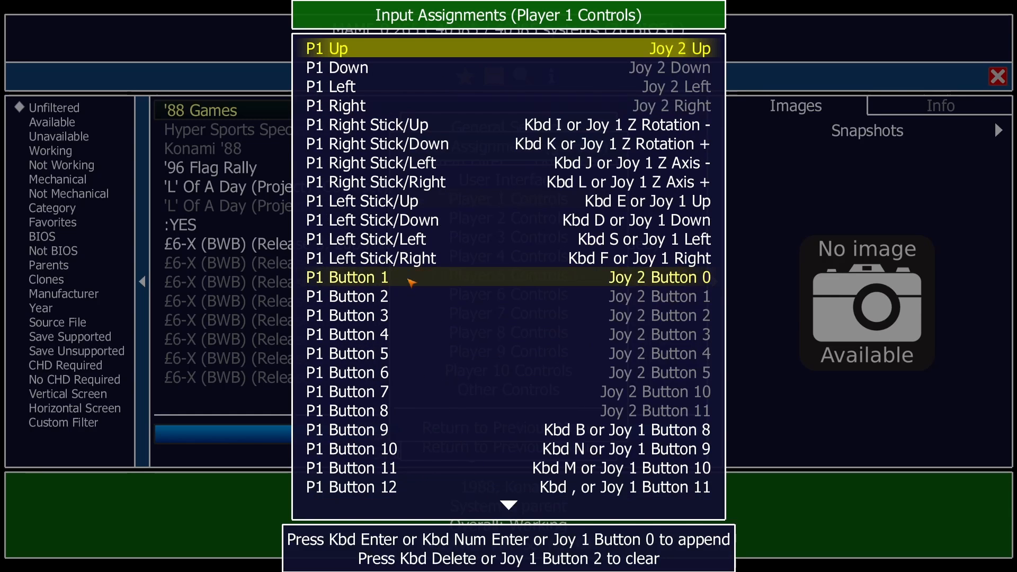
{"action": "scroll", "coordinate": [412, 283], "scroll_direction": "up", "scroll_amount": 1}
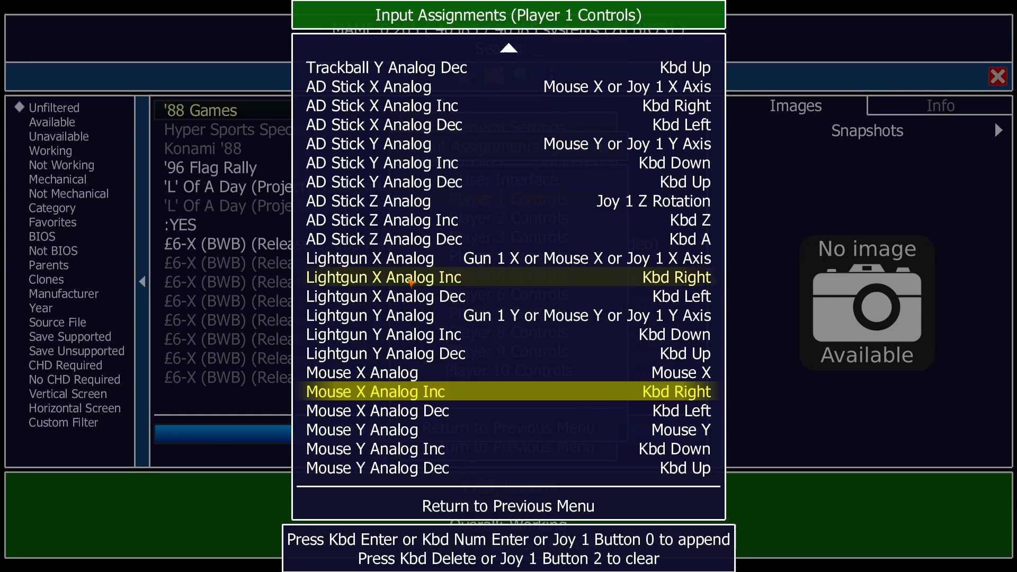
{"action": "left_click", "coordinate": [403, 517]}
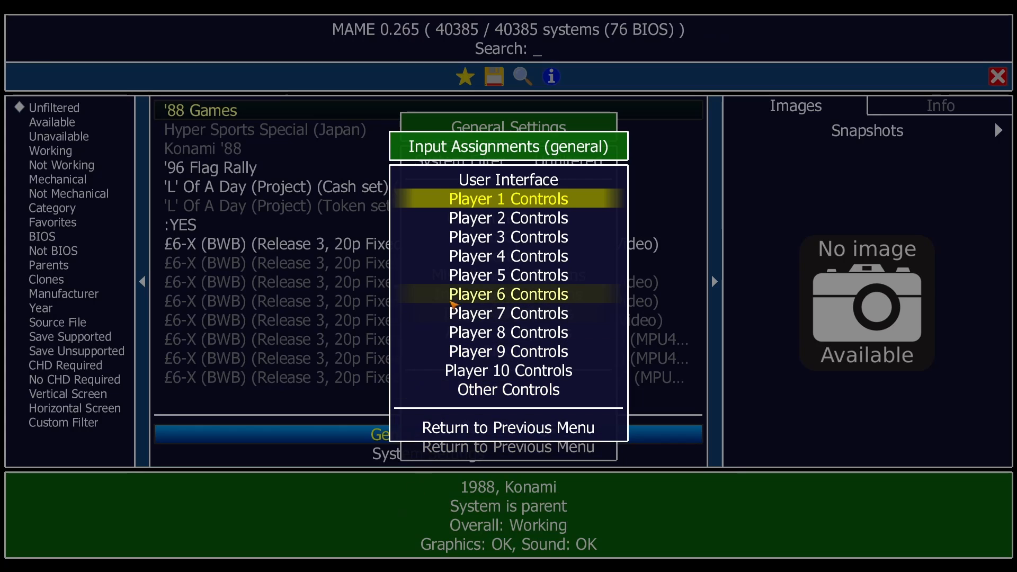
{"action": "left_click", "coordinate": [503, 228]}
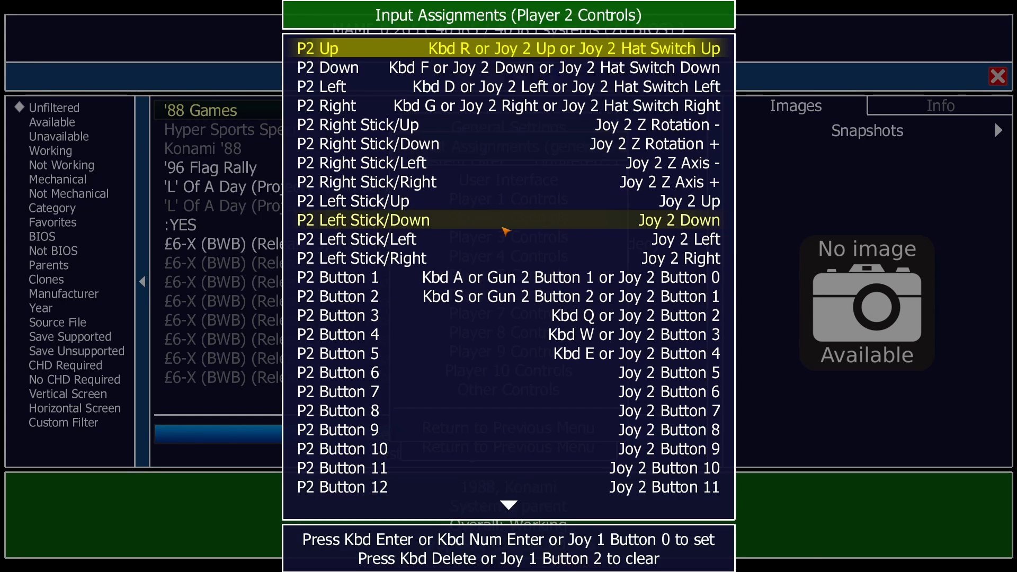
Clear the default assignments for P2 Up, Down, Left and Right
{"action": "key", "text": "Down"}
{"action": "key", "text": "Up"}
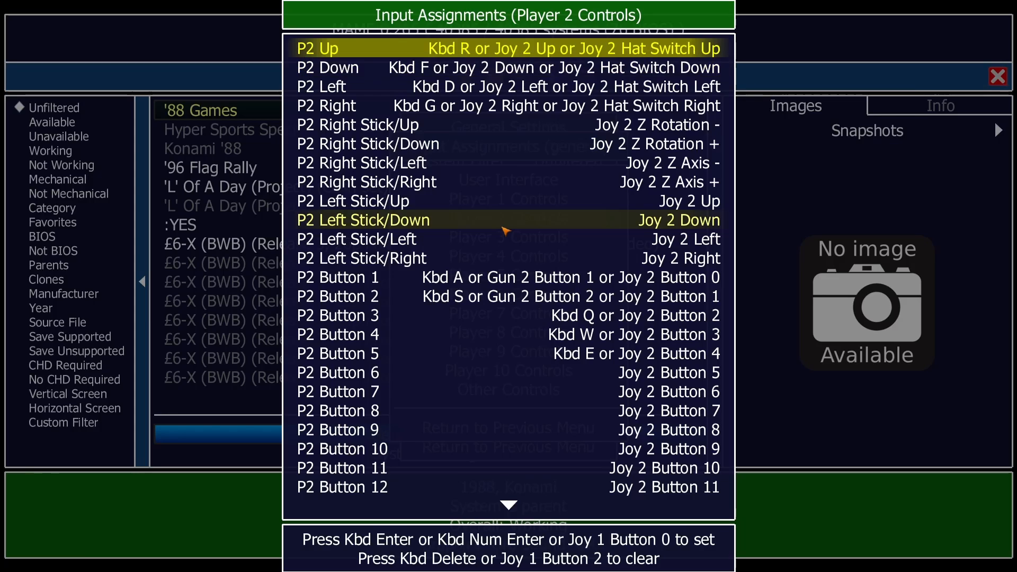
{"action": "key", "text": "Delete"}
{"action": "key", "text": "Down"}
{"action": "key", "text": "Delete"}
{"action": "key", "text": "Down"}
{"action": "key", "text": "Down"}
{"action": "key", "text": "Delete"}
{"action": "key", "text": "Up"}
{"action": "key", "text": "Up"}
{"action": "key", "text": "Up"}
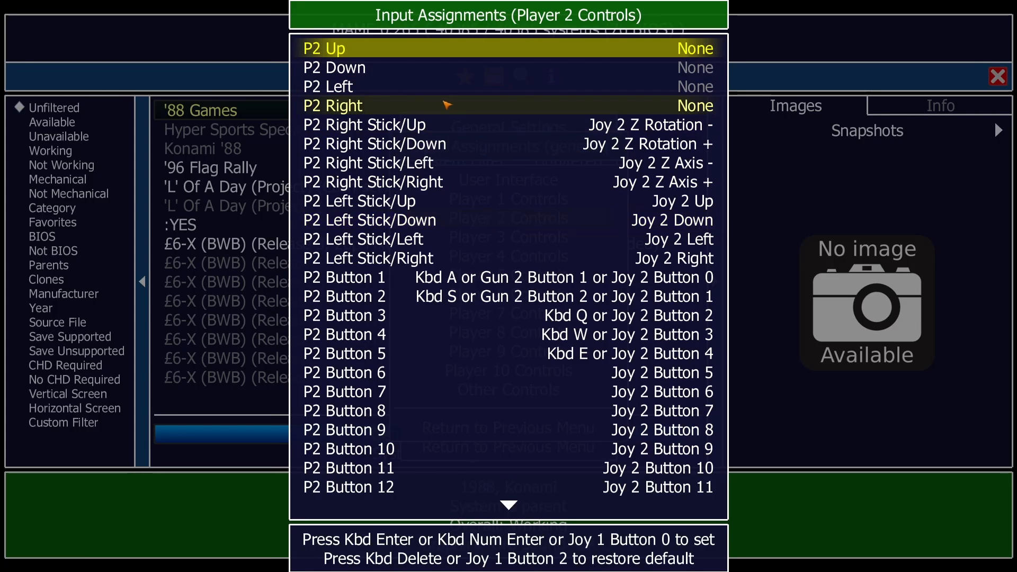
Assign P2 Up, Down, Left and Right to Joy 1 Up, Down, Left and Right respectively
{"action": "key", "text": "Return"}
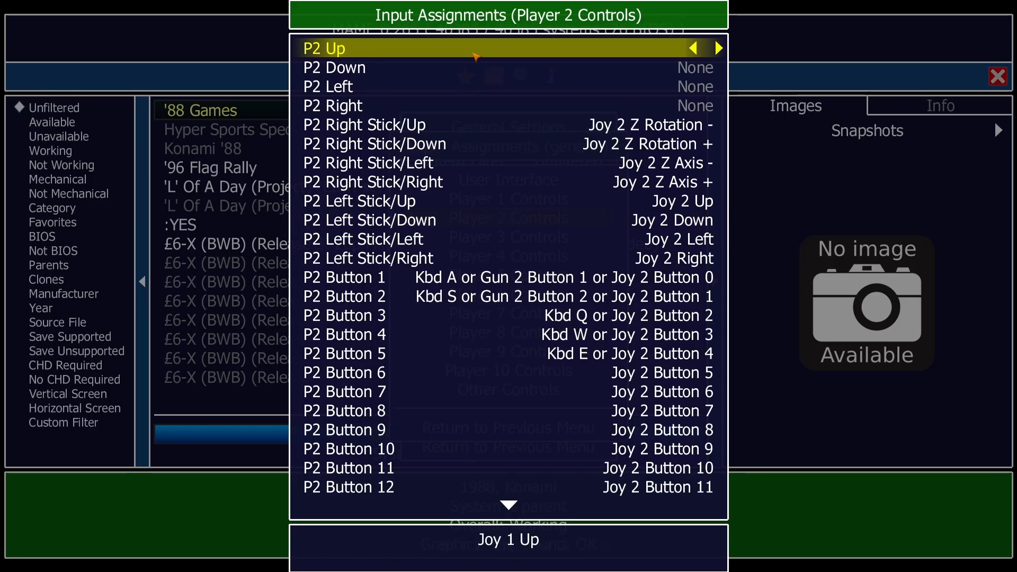
{"action": "double_click", "coordinate": [471, 75]}
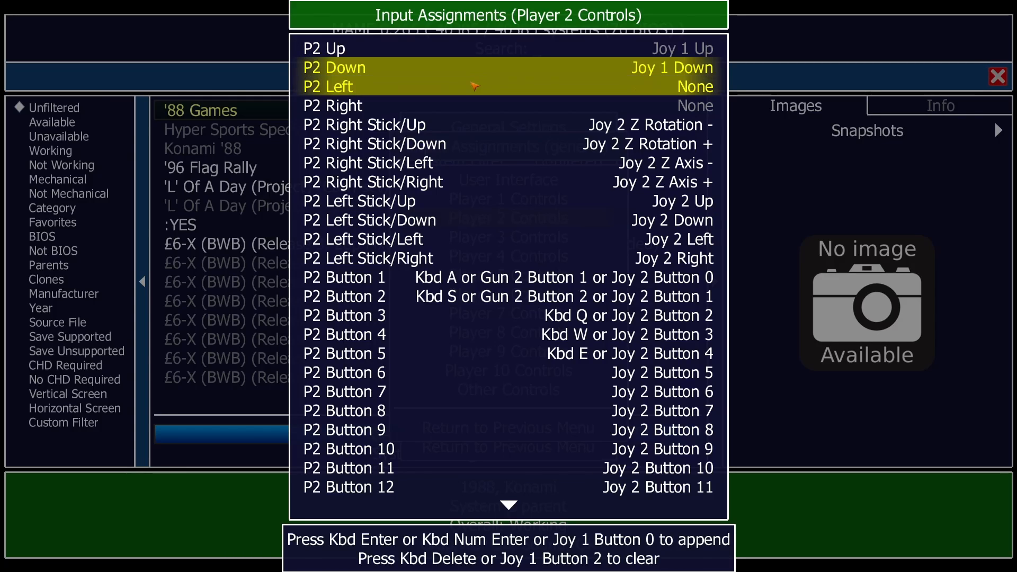
{"action": "double_click", "coordinate": [474, 85]}
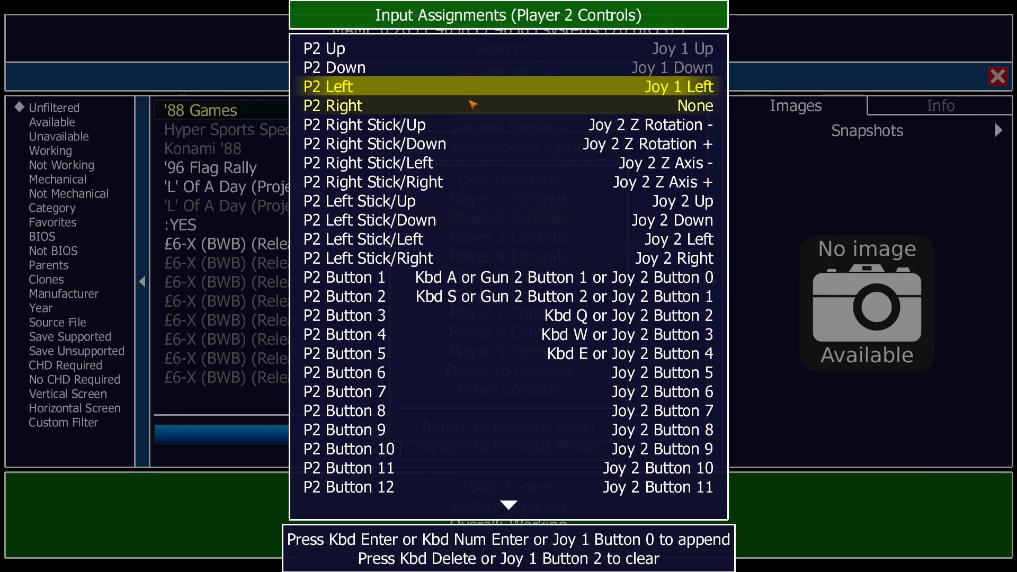
{"action": "double_click", "coordinate": [473, 105]}
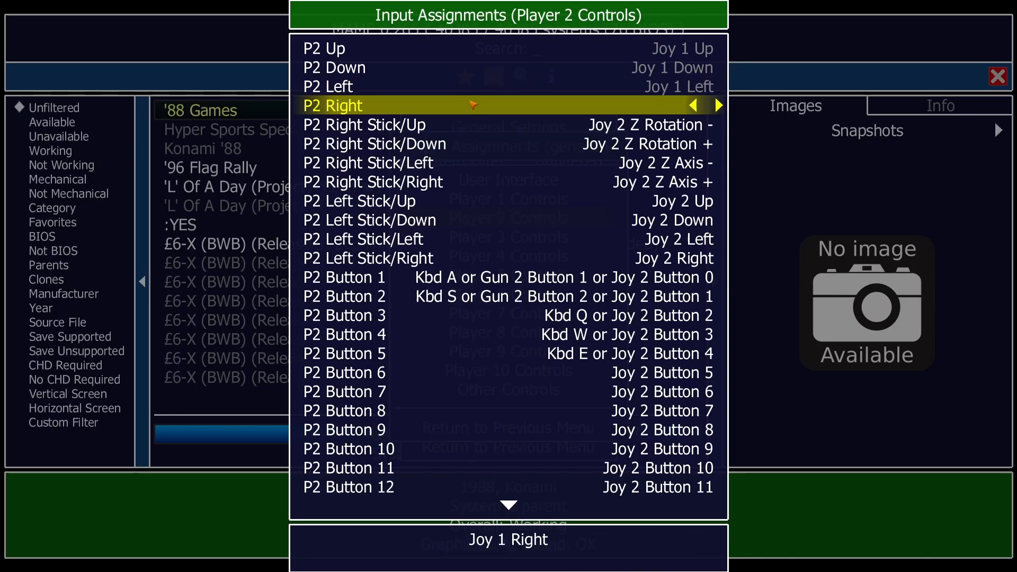
Clear the default assignments for P2 Button 1 through P2 Button 8
{"action": "left_click", "coordinate": [463, 279]}
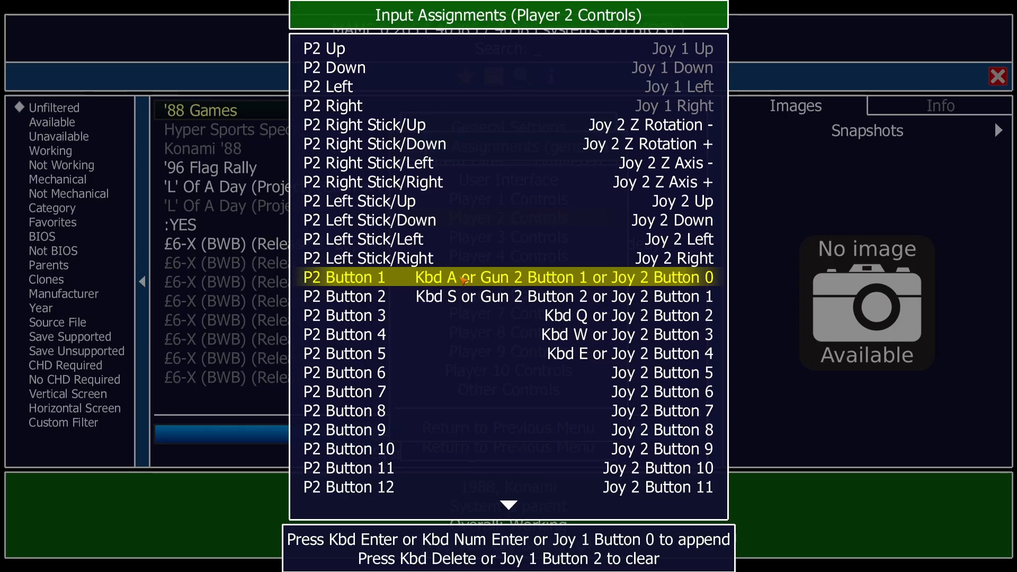
{"action": "key", "text": "Delete"}
{"action": "key", "text": "Down"}
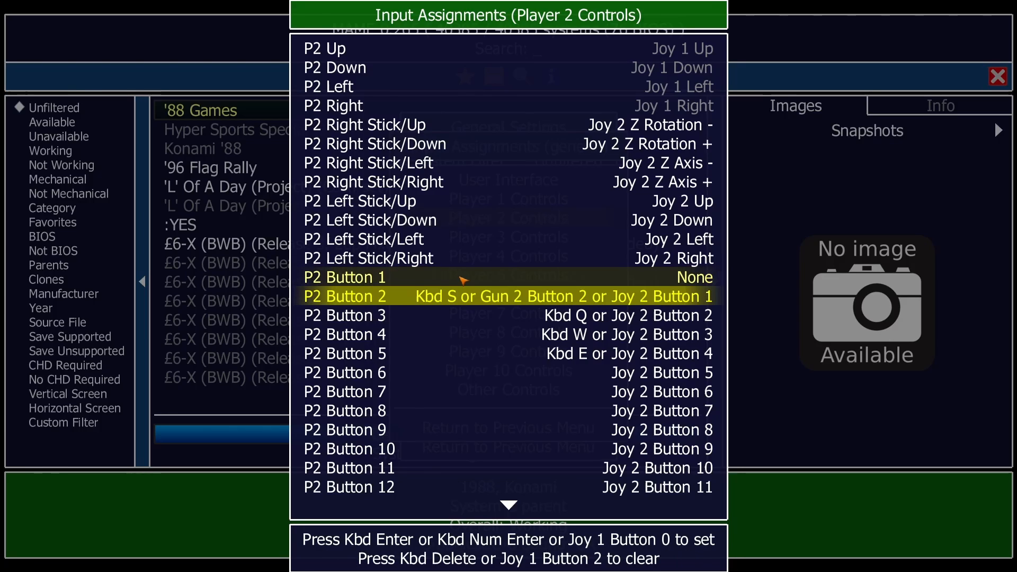
{"action": "key", "text": "Delete"}
{"action": "key", "text": "Down"}
{"action": "key", "text": "Delete"}
{"action": "key", "text": "Down"}
{"action": "key", "text": "Delete"}
{"action": "key", "text": "Down"}
{"action": "key", "text": "Delete"}
{"action": "key", "text": "Down"}
{"action": "key", "text": "Delete"}
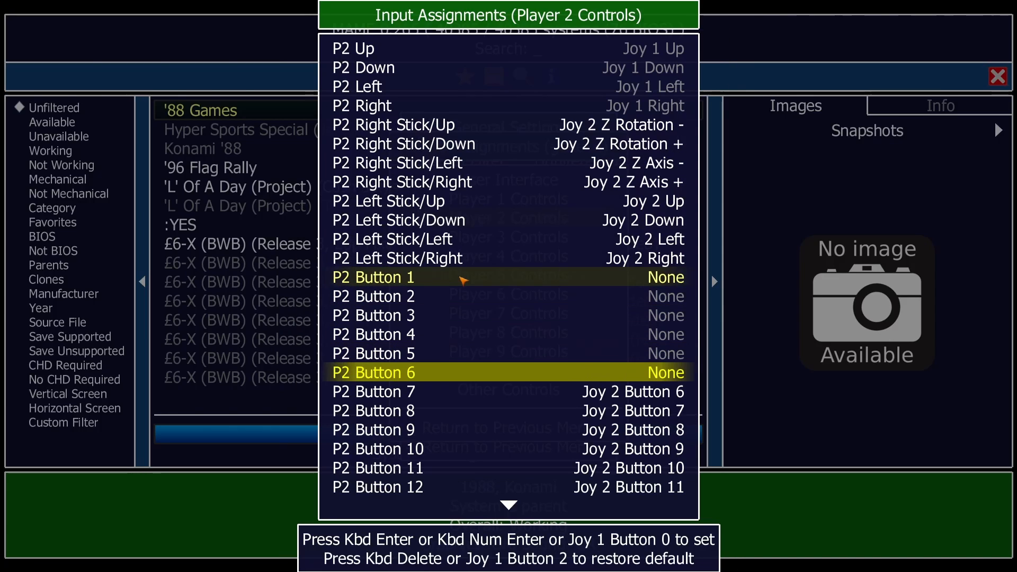
{"action": "key", "text": "Down"}
{"action": "key", "text": "Delete"}
{"action": "key", "text": "Down"}
{"action": "key", "text": "Delete"}
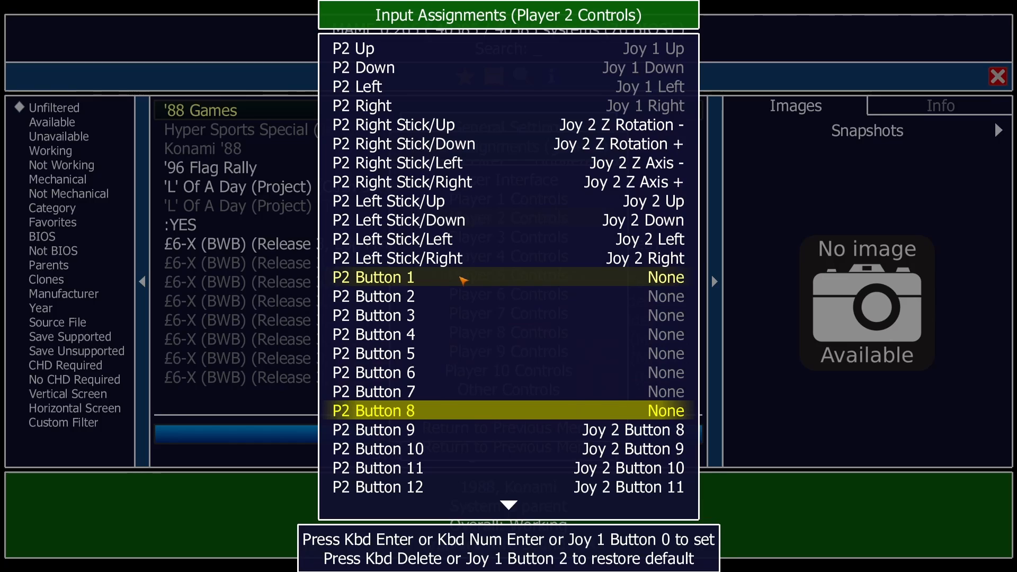
Assign P2 Buttons 1 through 6 to Joy 1 Buttons 0 through 5 in order
{"action": "key", "text": "Up"}
{"action": "key", "text": "Up"}
{"action": "key", "text": "Up"}
{"action": "key", "text": "Up"}
{"action": "key", "text": "Up"}
{"action": "key", "text": "Up"}
{"action": "key", "text": "Up"}
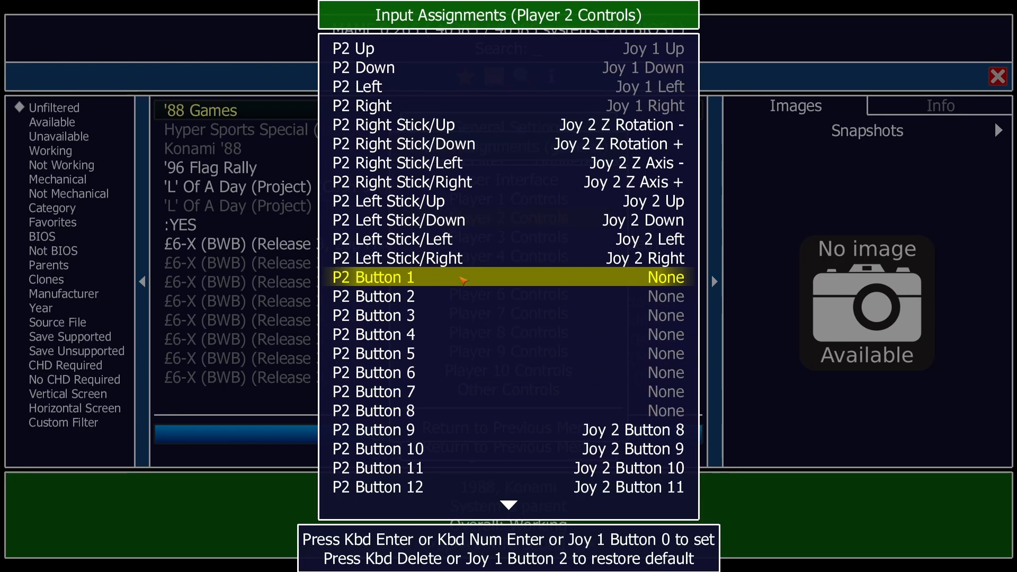
{"action": "key", "text": "Return"}
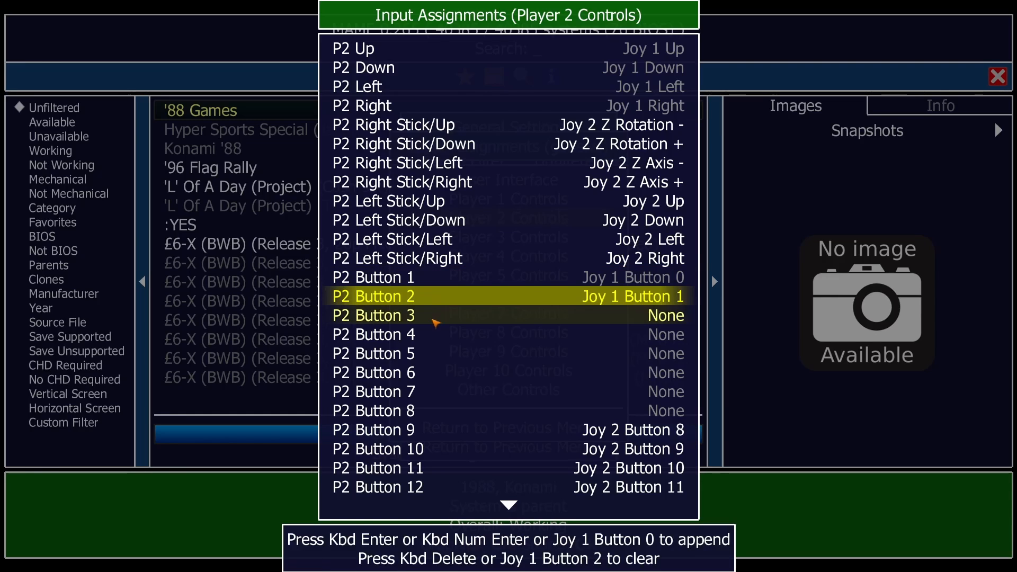
{"action": "left_click", "coordinate": [433, 316]}
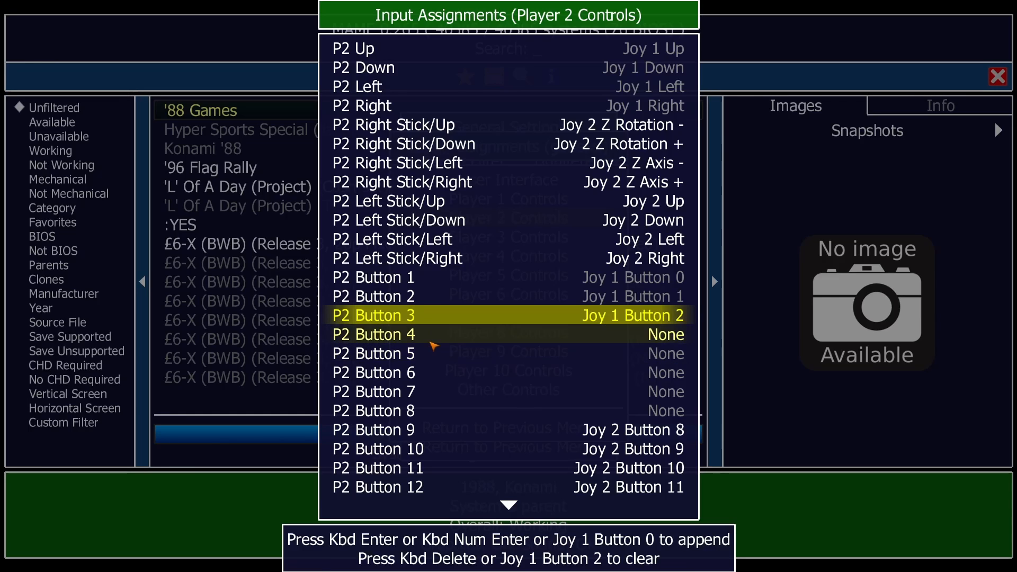
{"action": "left_click", "coordinate": [433, 342]}
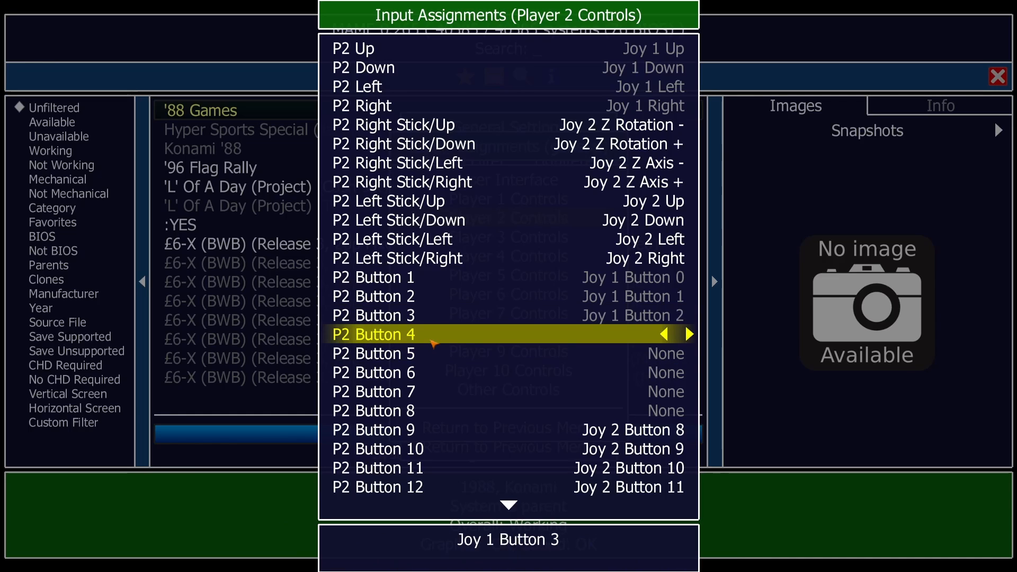
{"action": "left_click", "coordinate": [431, 361]}
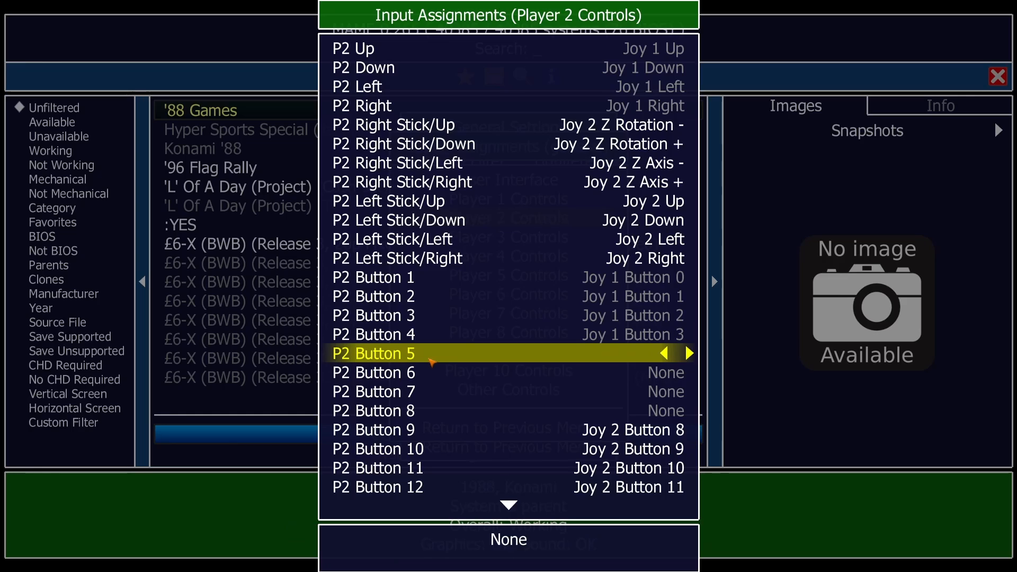
{"action": "left_click", "coordinate": [429, 377]}
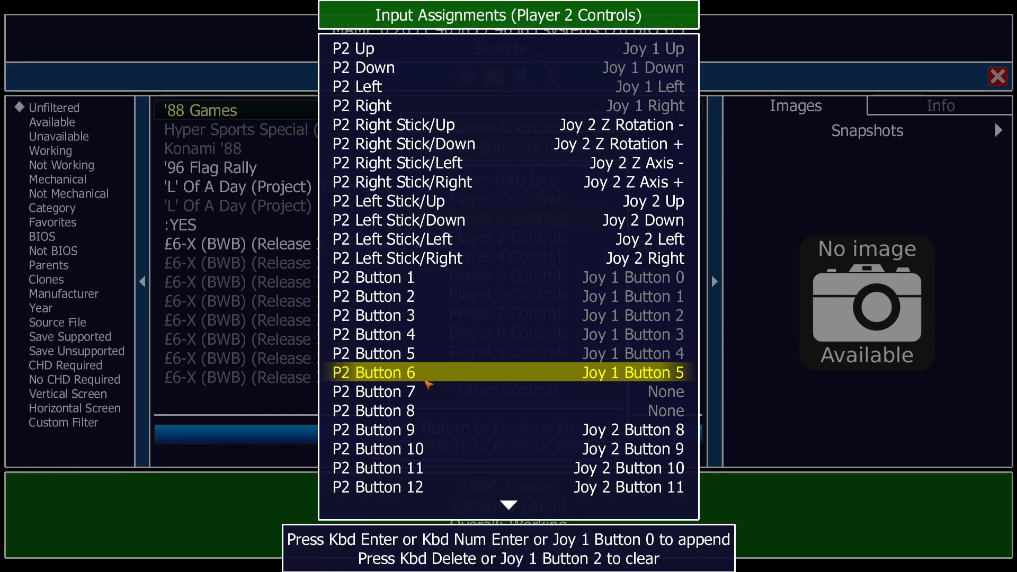
Try to assign an input to P2 Button 7
{"action": "left_click", "coordinate": [428, 393]}
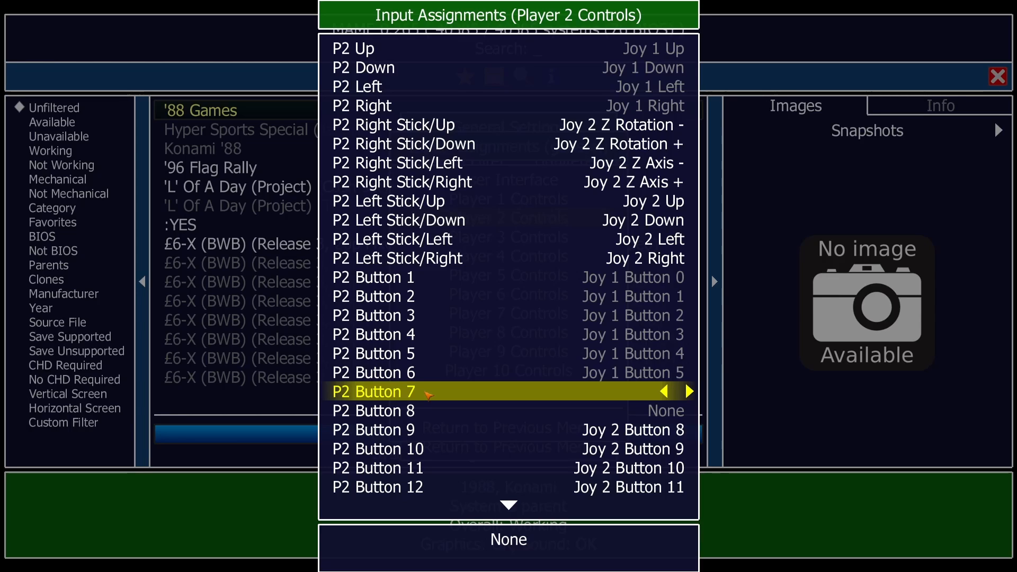
{"action": "key", "text": "alt"}
{"action": "key", "text": "alt"}
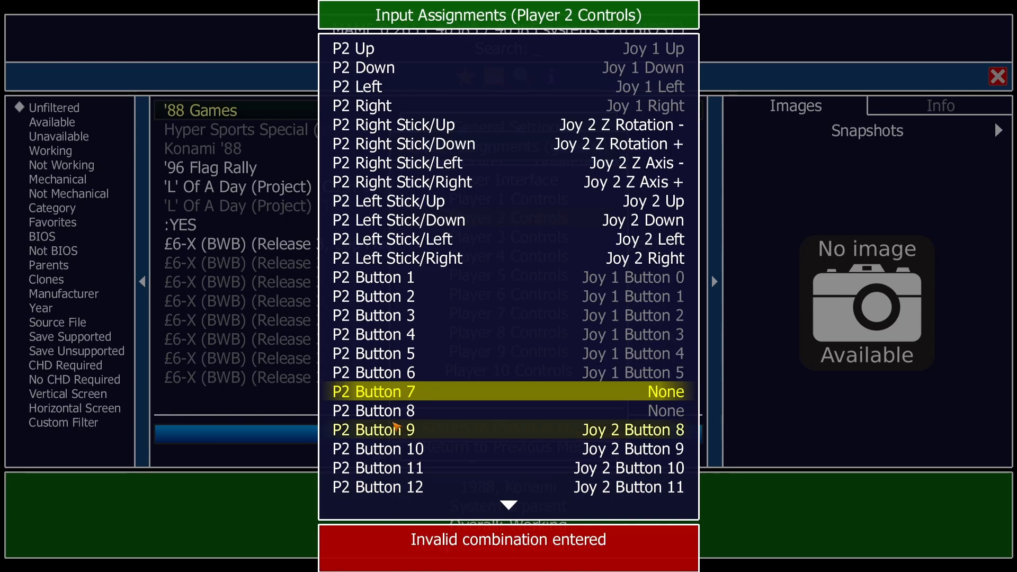
Assign Kbd C to P2 Button 8
{"action": "left_click", "coordinate": [435, 418]}
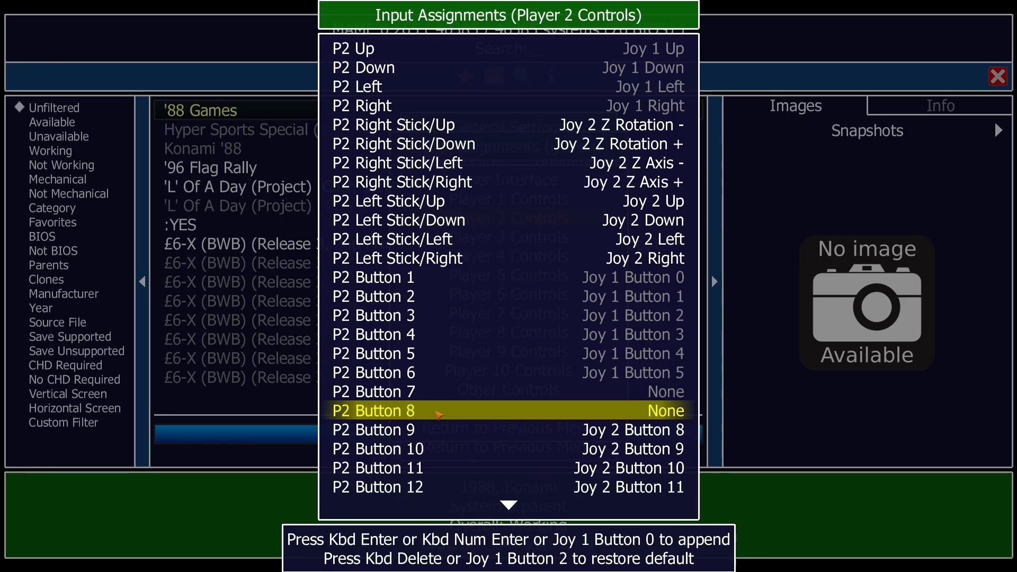
{"action": "key", "text": "Return"}
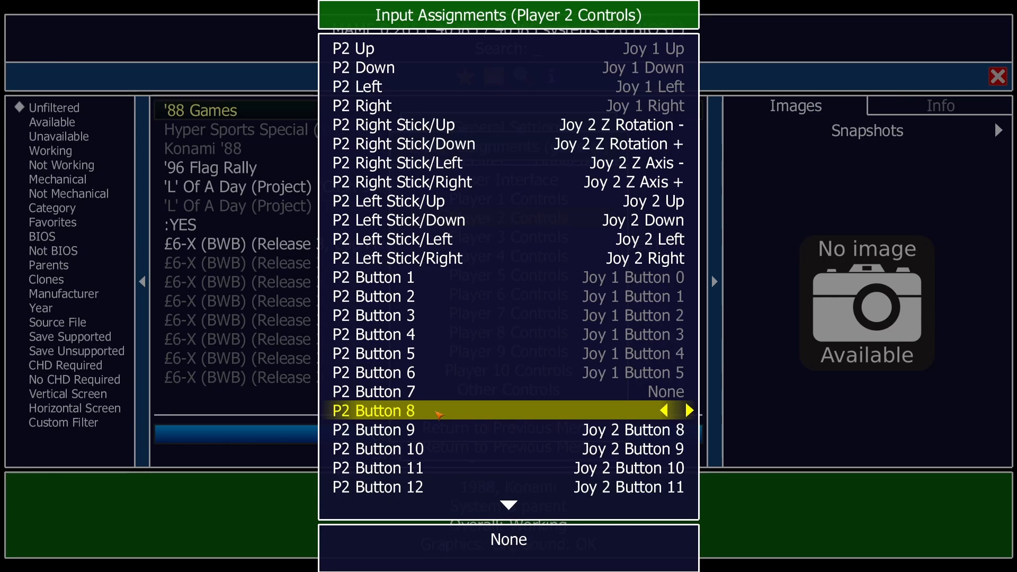
{"action": "key", "text": "c"}
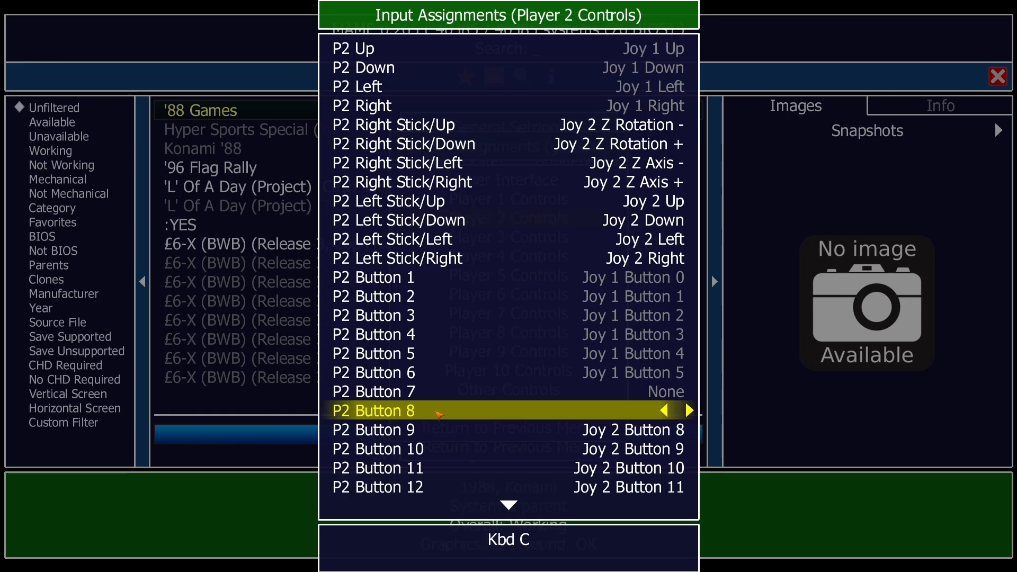
Append Joy 1 Button 9 to P2 Start and Joy 1 Button 8 to P2 Select, keeping their keyboard assignments, and leave the Player 2 controls
{"action": "scroll", "coordinate": [631, 370], "scroll_direction": "down", "scroll_amount": 6}
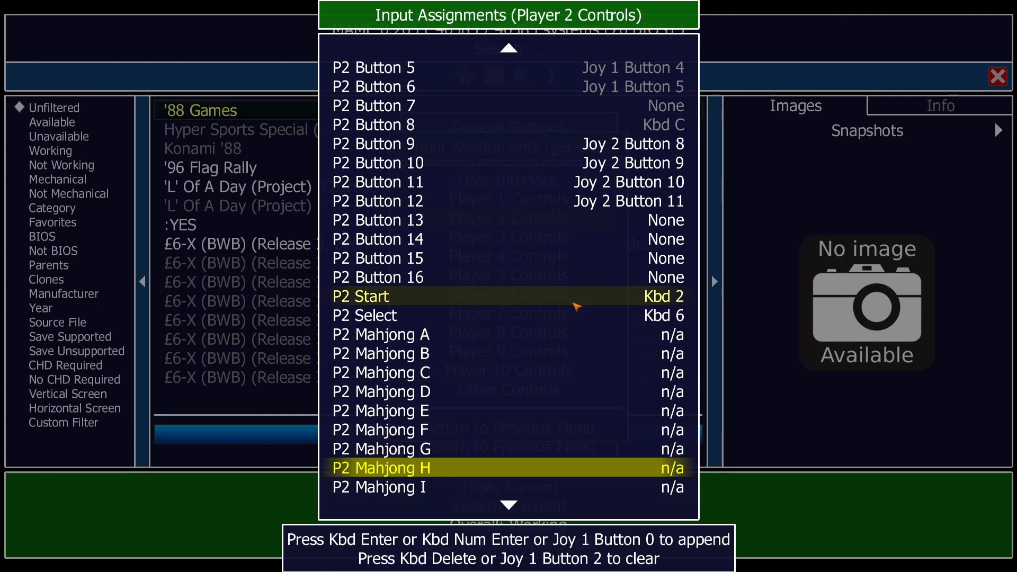
{"action": "left_click", "coordinate": [529, 300]}
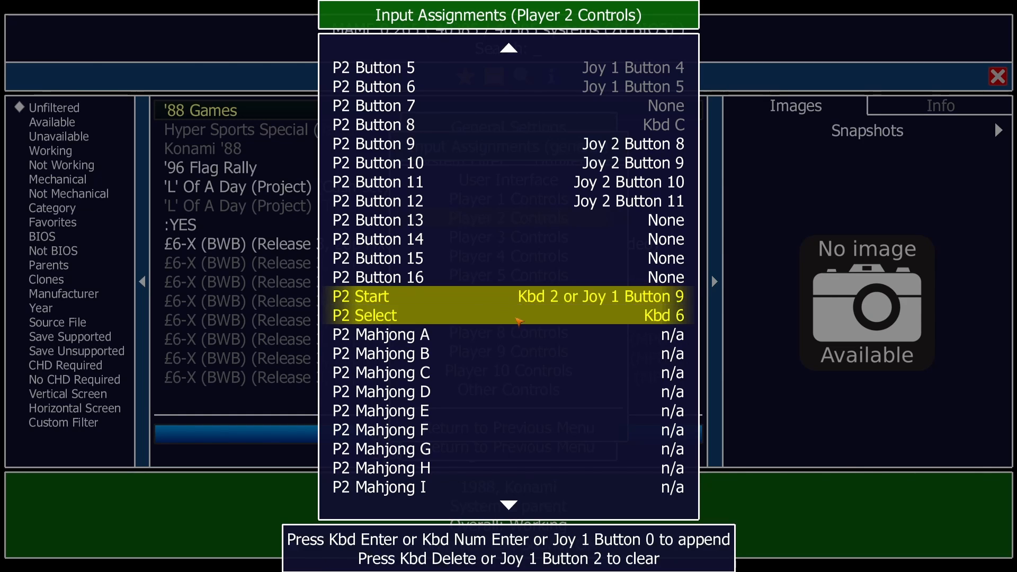
{"action": "left_click", "coordinate": [518, 318]}
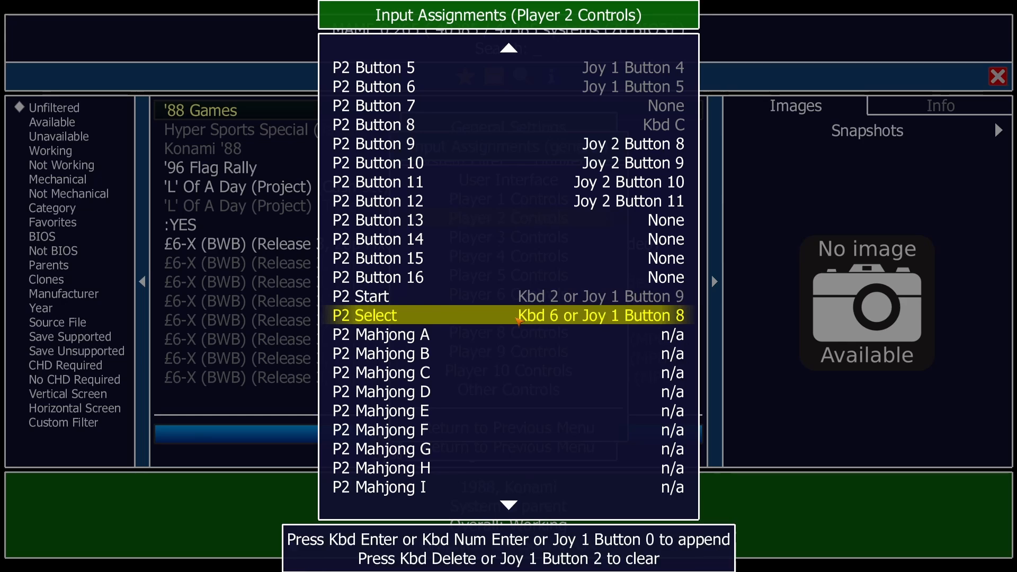
{"action": "scroll", "coordinate": [513, 278], "scroll_direction": "down", "scroll_amount": 9}
{"action": "scroll", "coordinate": [513, 279], "scroll_direction": "up", "scroll_amount": 20}
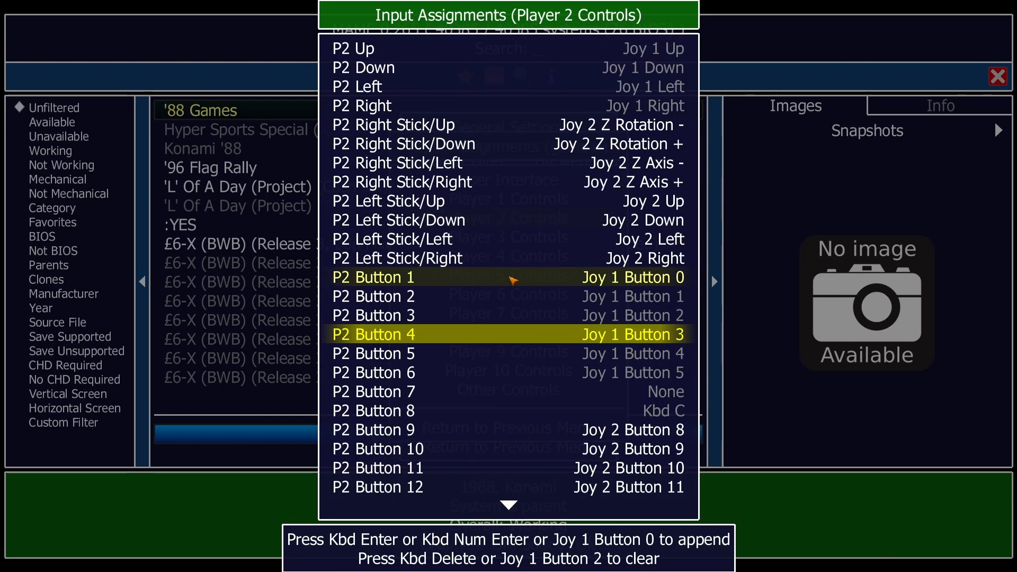
{"action": "key", "text": "Escape"}
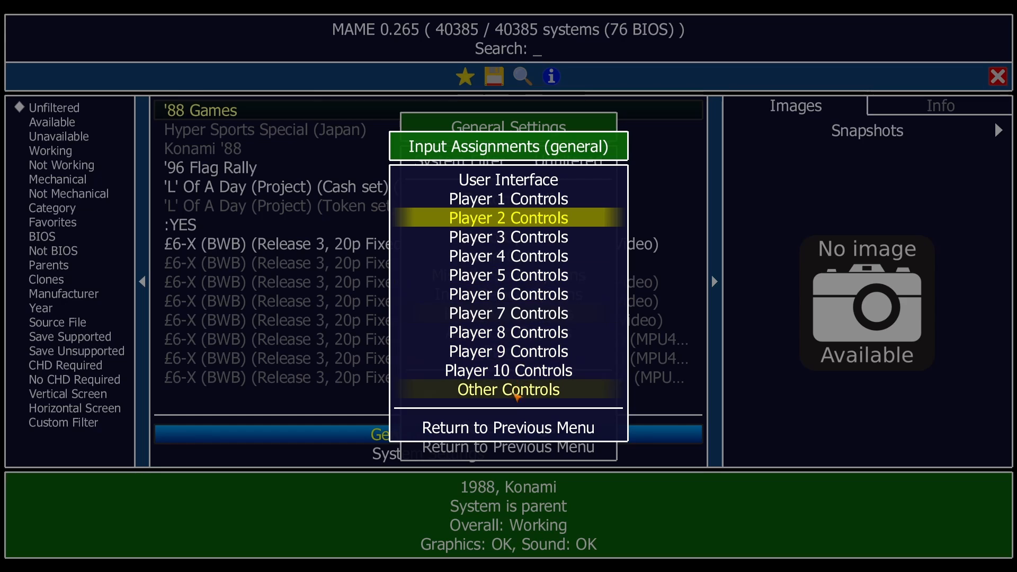
In Other Controls, set 1 Player Start to Joy 2 Button 9 and append Joy 1 Button 9 to 2 Players Start
{"action": "left_click", "coordinate": [517, 392]}
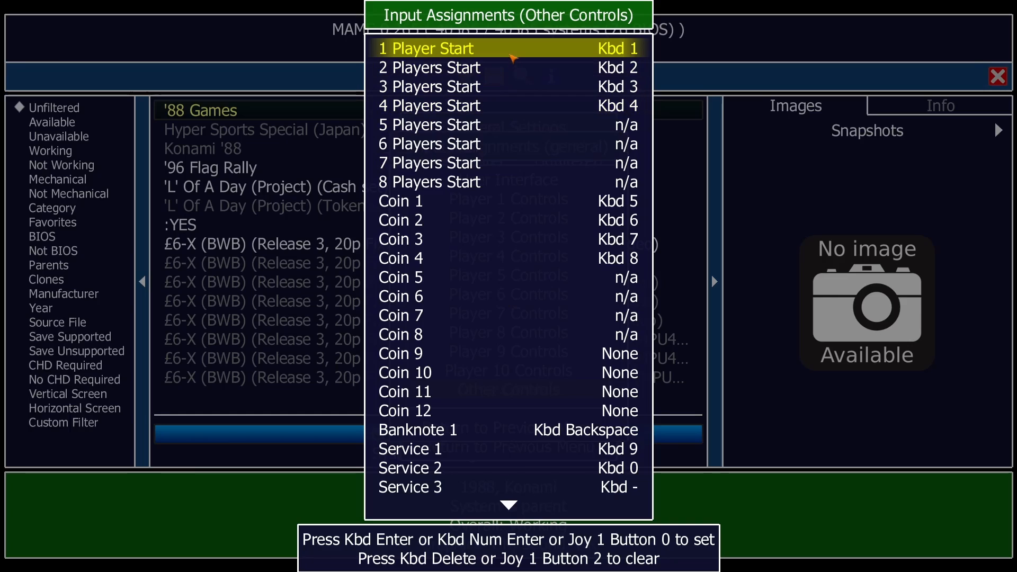
{"action": "left_click", "coordinate": [511, 54]}
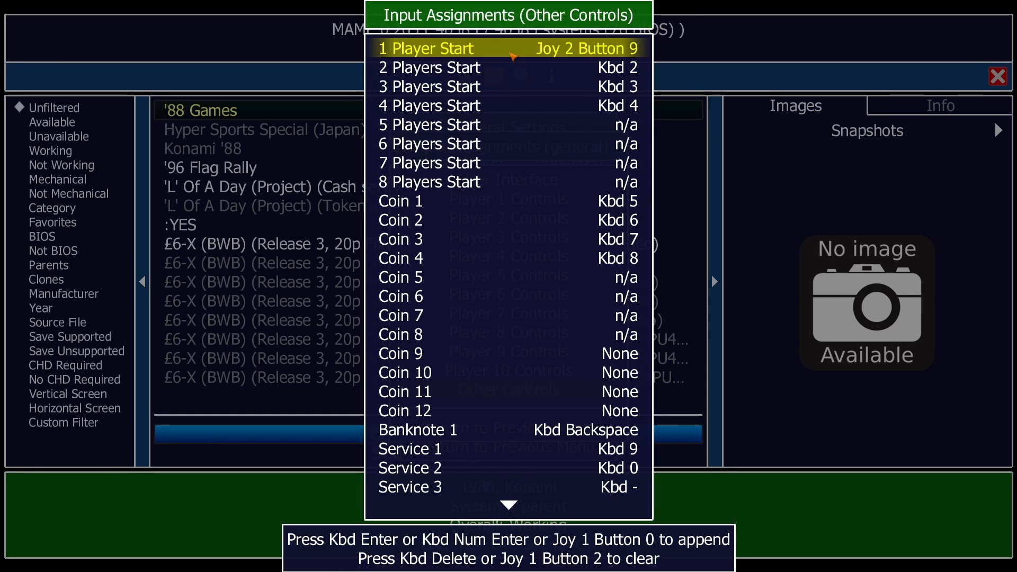
{"action": "left_click", "coordinate": [513, 73]}
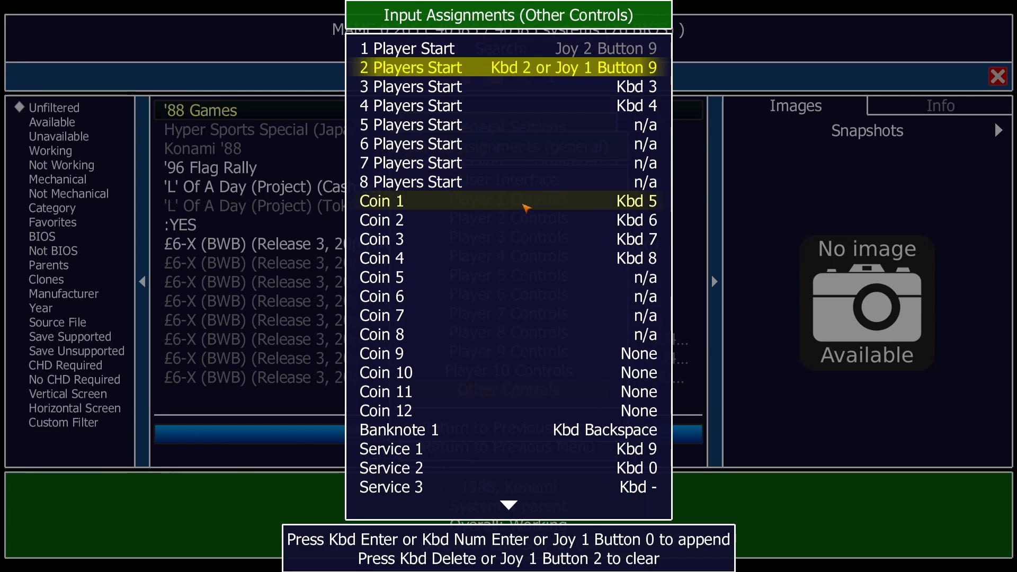
Append Joy 2 Button 8 to Coin 1 and Joy 1 Button 8 to Coin 2, and leave Other Controls
{"action": "left_click", "coordinate": [526, 204]}
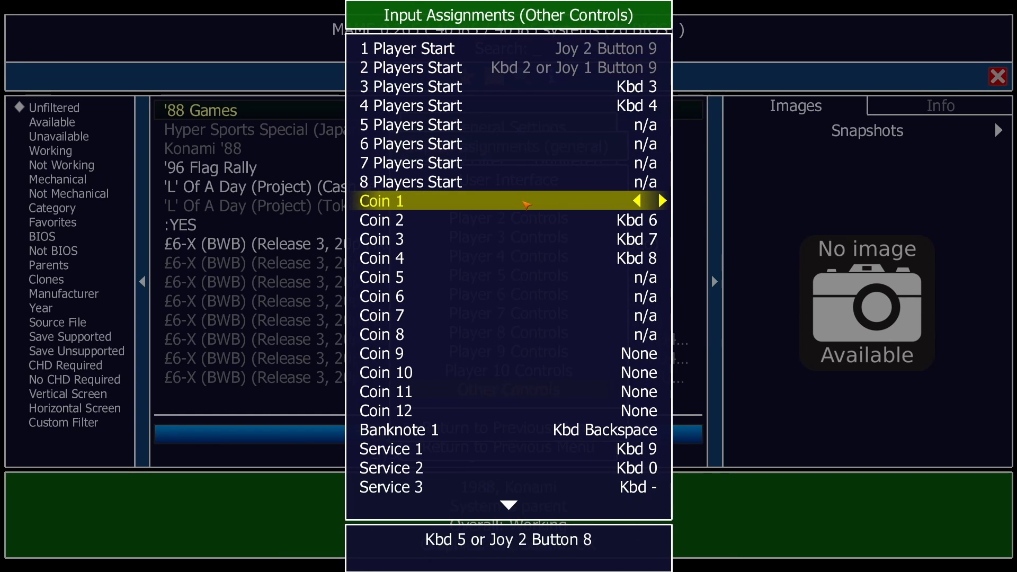
{"action": "left_click", "coordinate": [526, 226]}
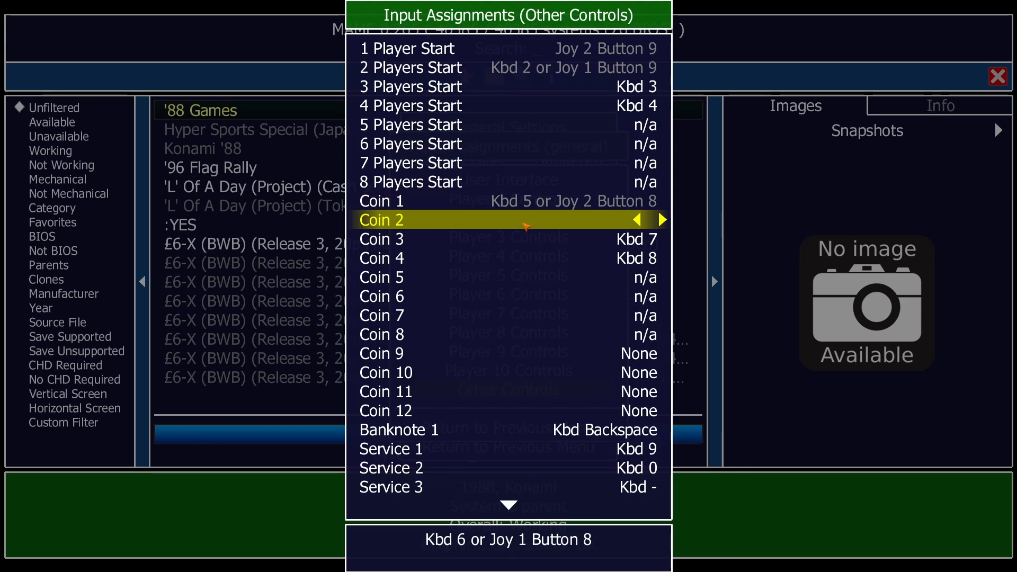
{"action": "scroll", "coordinate": [526, 227], "scroll_direction": "down", "scroll_amount": 6}
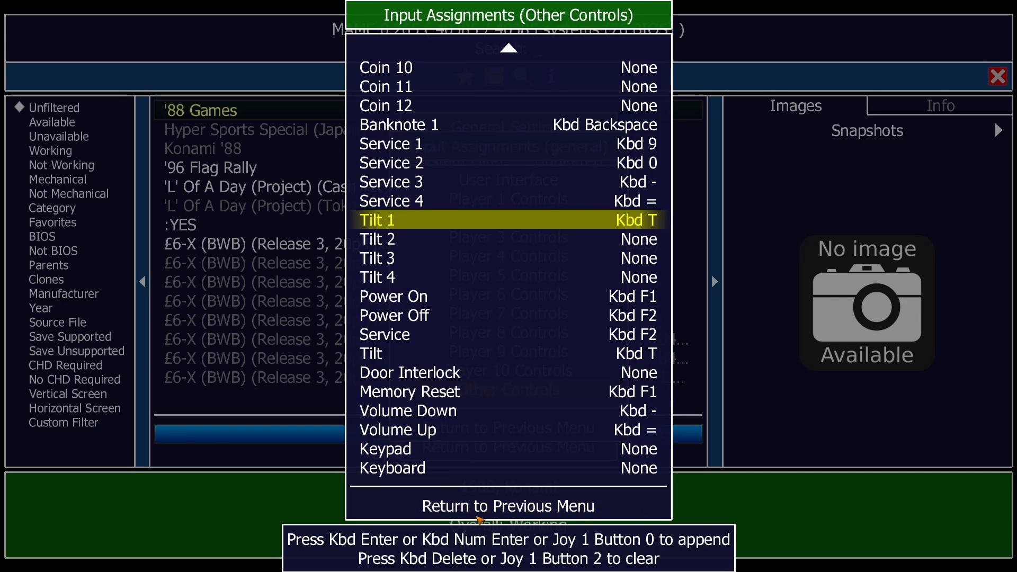
{"action": "left_click", "coordinate": [483, 512]}
{"action": "left_click", "coordinate": [485, 509]}
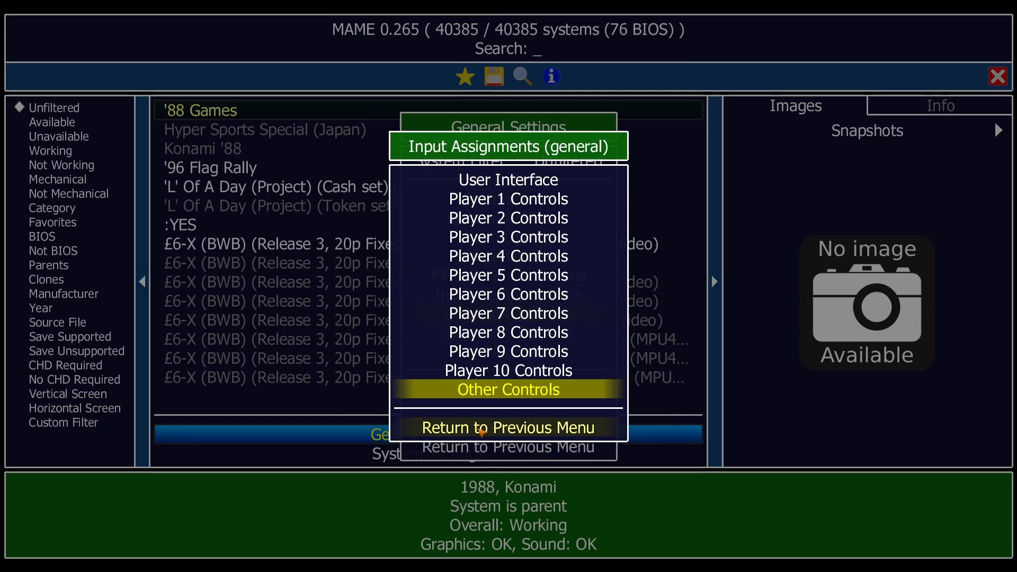
Return to the general settings, save them and exit MAME
{"action": "left_click", "coordinate": [483, 428]}
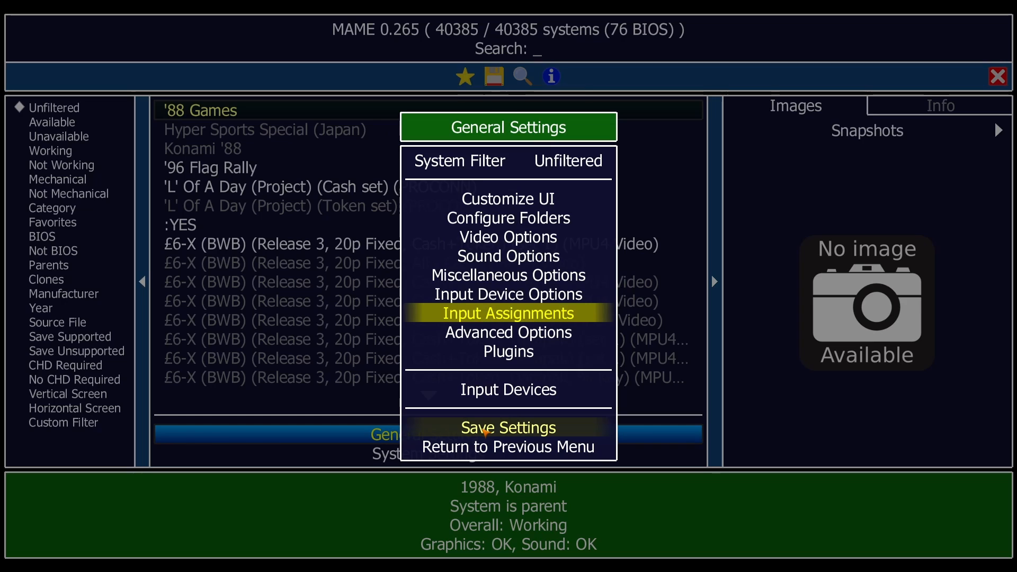
{"action": "left_click", "coordinate": [483, 432]}
{"action": "left_click", "coordinate": [484, 432]}
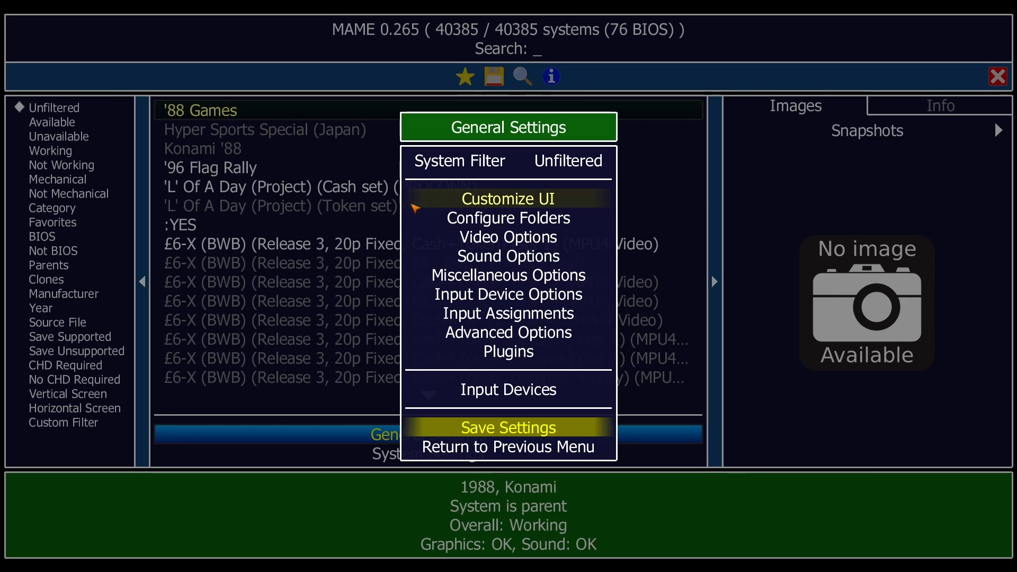
{"action": "key", "text": "Escape"}
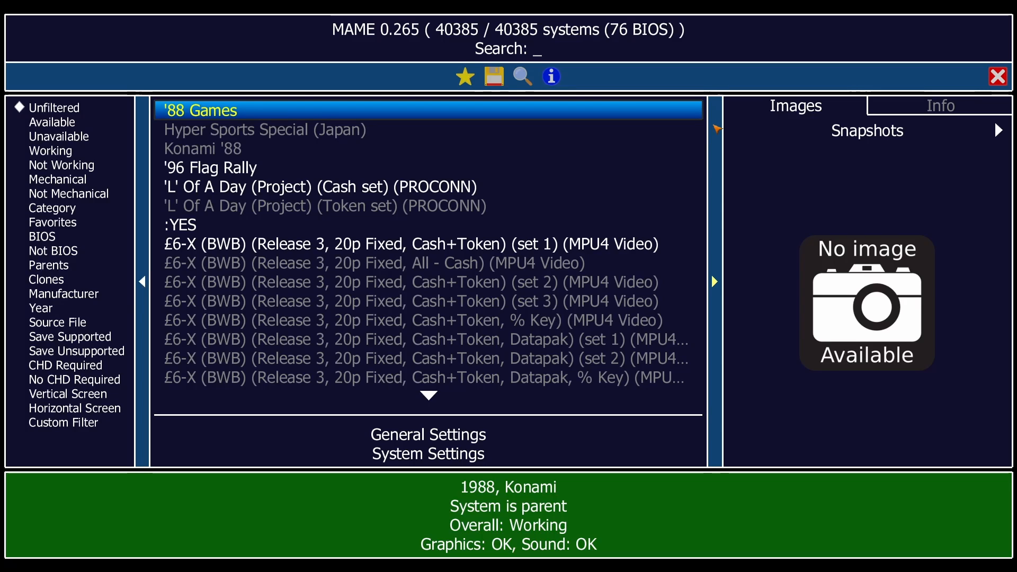
{"action": "key", "text": "Escape"}
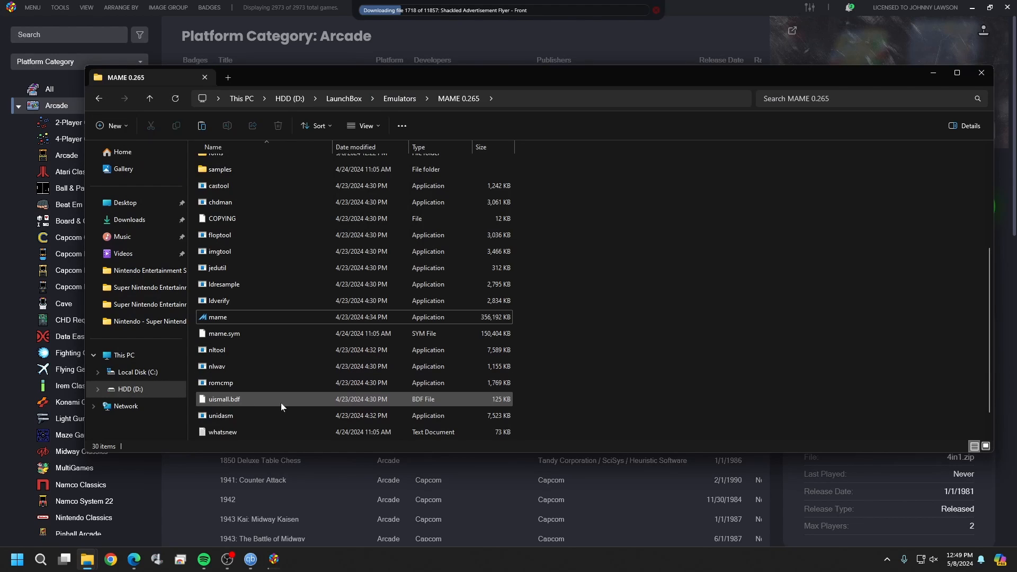
Relaunch mame from the MAME 0.265 folder and adjust the system volume
{"action": "double_click", "coordinate": [249, 317]}
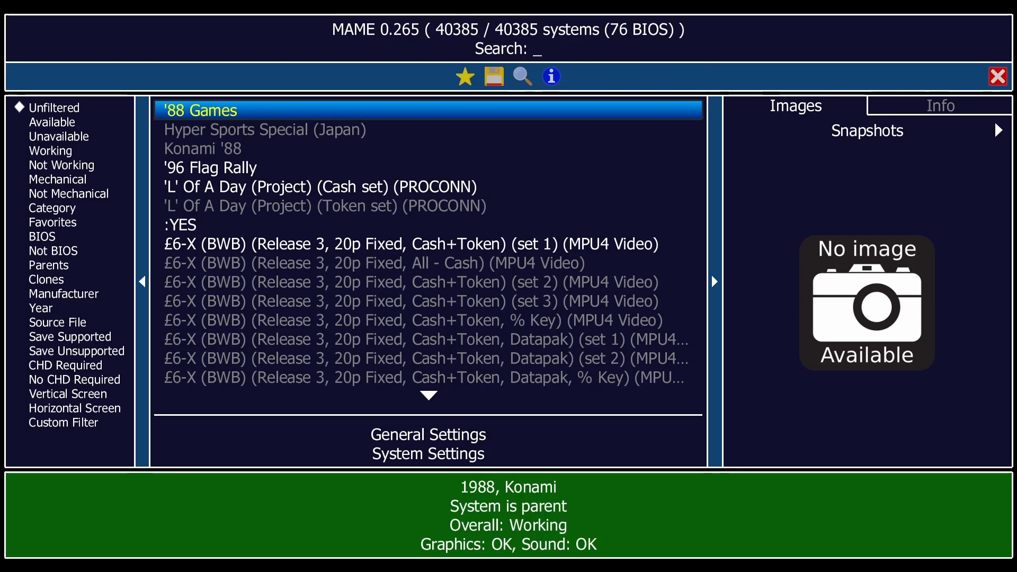
{"action": "key", "text": "XF86AudioLowerVolume"}
{"action": "key", "text": "XF86AudioMute"}
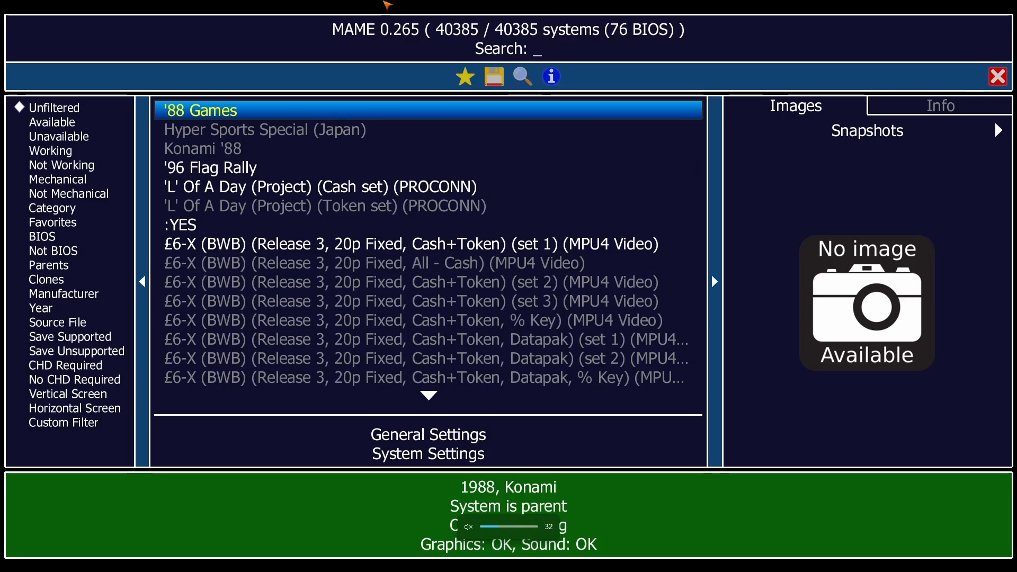
Search the systems for "street", restrict the list to Available and browse the matching games
{"action": "type", "text": "str"}
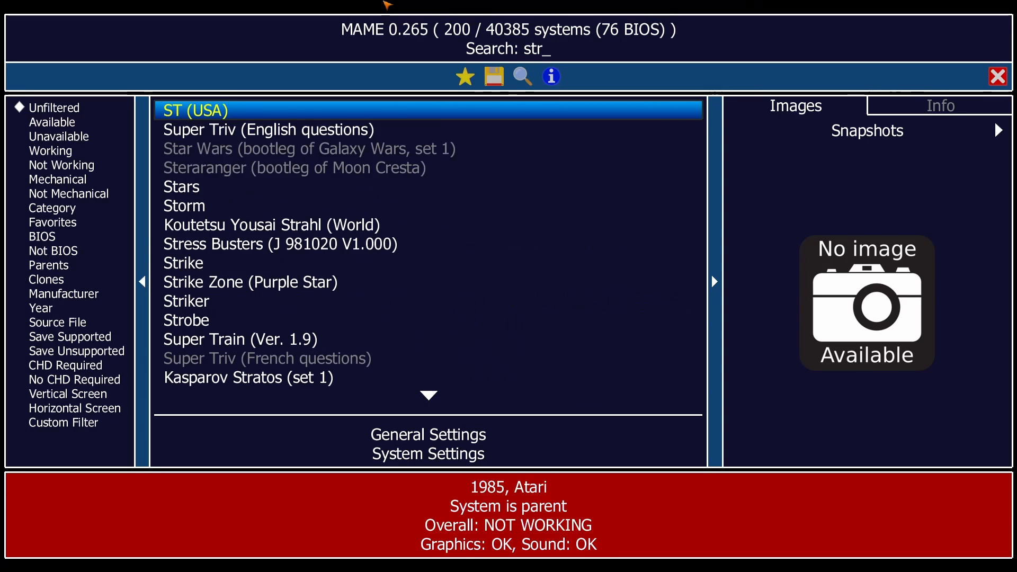
{"action": "type", "text": "eet"}
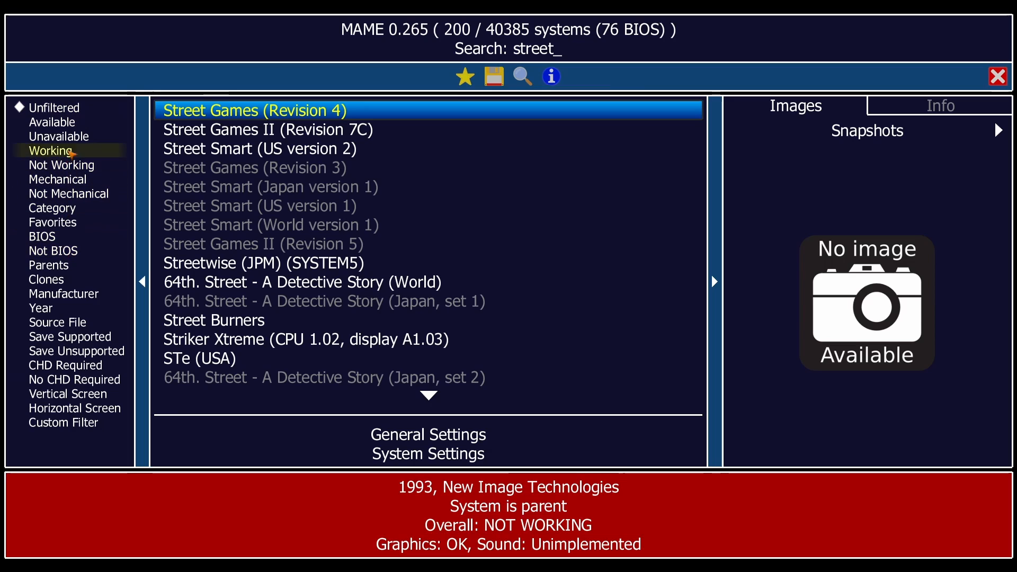
{"action": "left_click", "coordinate": [70, 127]}
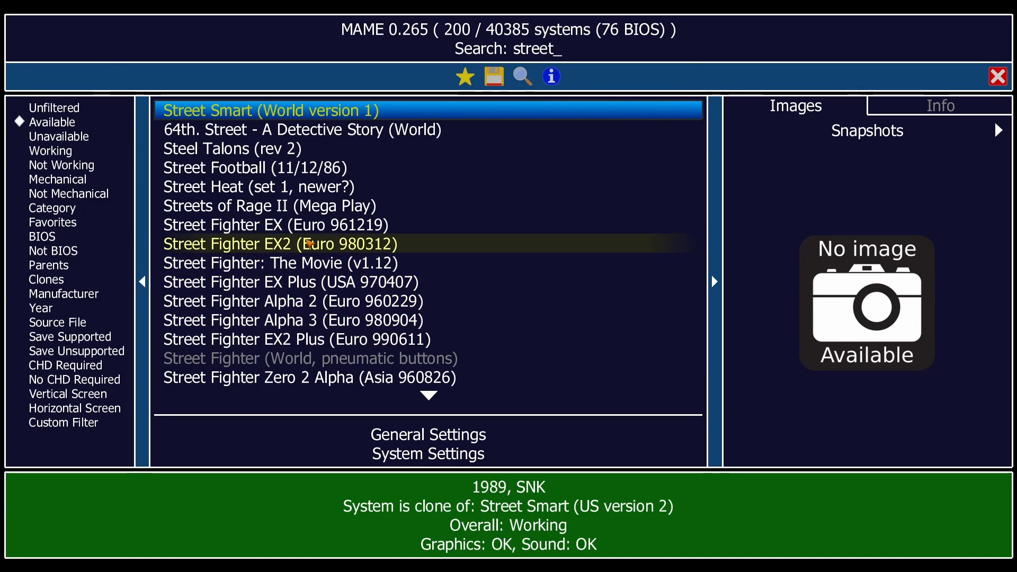
{"action": "scroll", "coordinate": [330, 295], "scroll_direction": "down", "scroll_amount": 9}
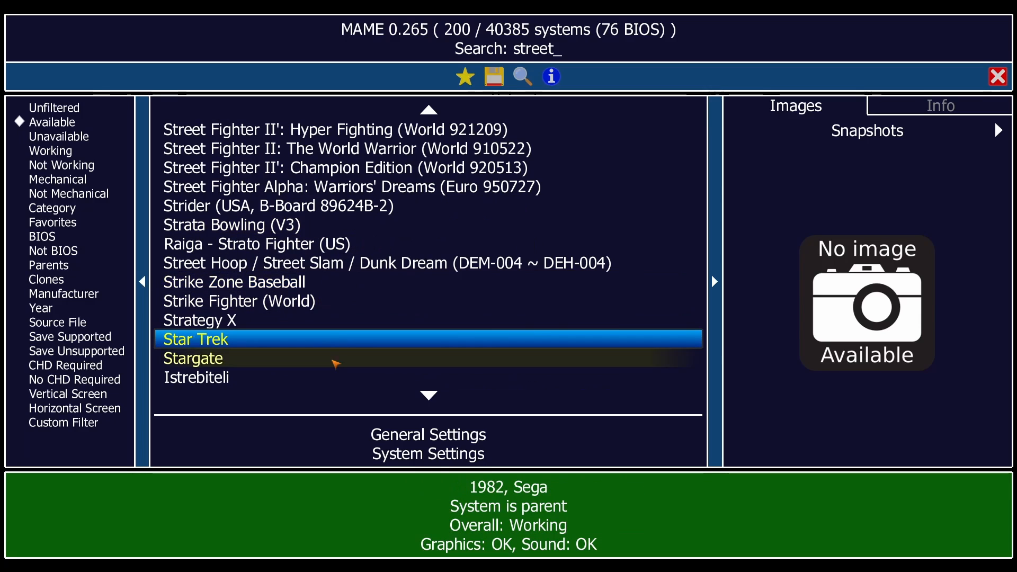
Launch Street Fighter Alpha: Warriors' Dreams (Euro 950727) and dismiss its system information screen
{"action": "left_click", "coordinate": [332, 188]}
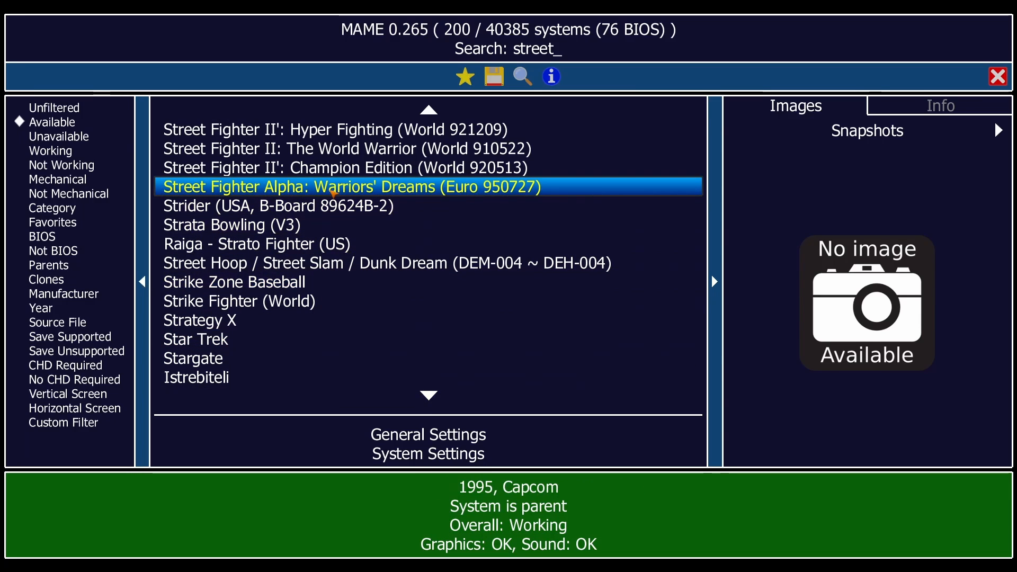
{"action": "left_click", "coordinate": [333, 190]}
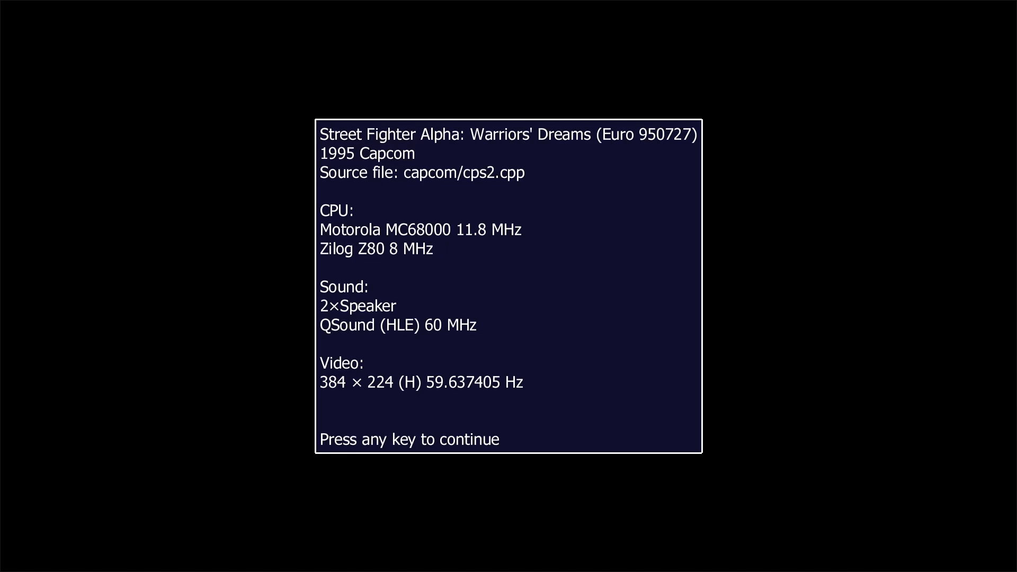
{"action": "key", "text": "Return"}
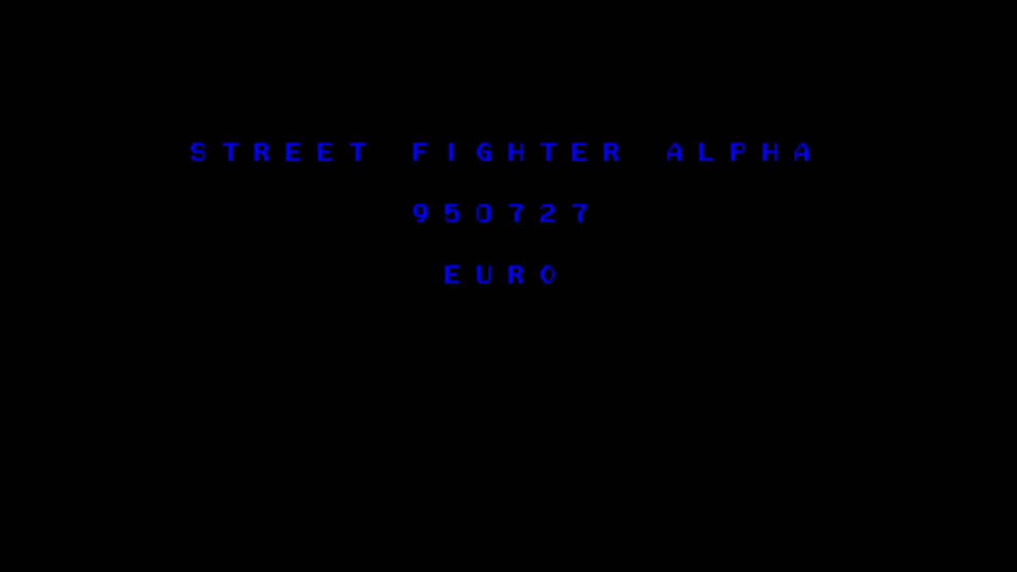
Insert several coins for Player 1 and start a one-player game
{"action": "key", "text": "5"}
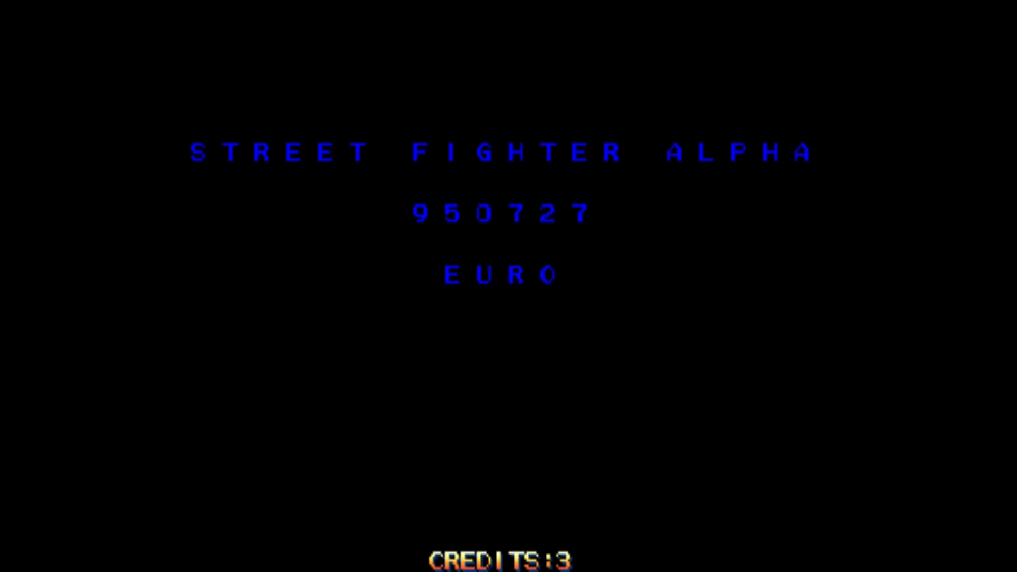
{"action": "key", "text": "5"}
{"action": "key", "text": "5"}
{"action": "key", "text": "5"}
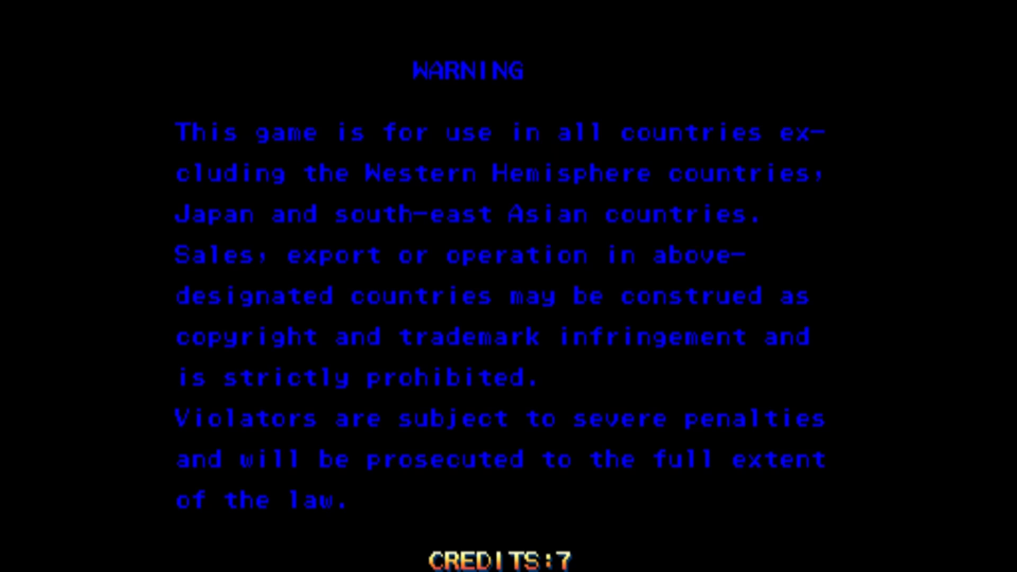
{"action": "key", "text": "1"}
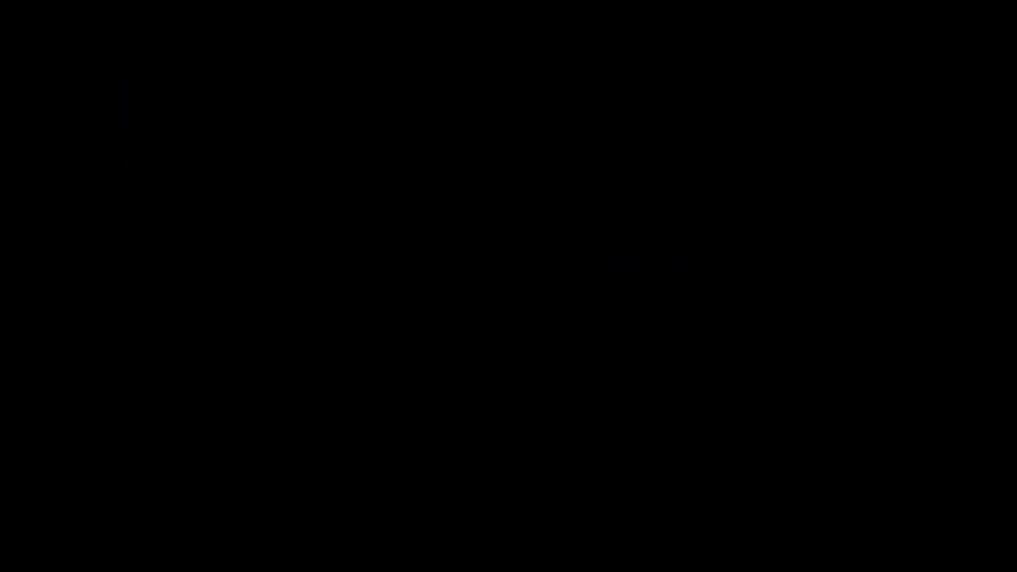
Test the directional controls on the character grid, then choose Ryu with NORMAL speed
{"action": "key", "text": "Right"}
{"action": "key", "text": "Down"}
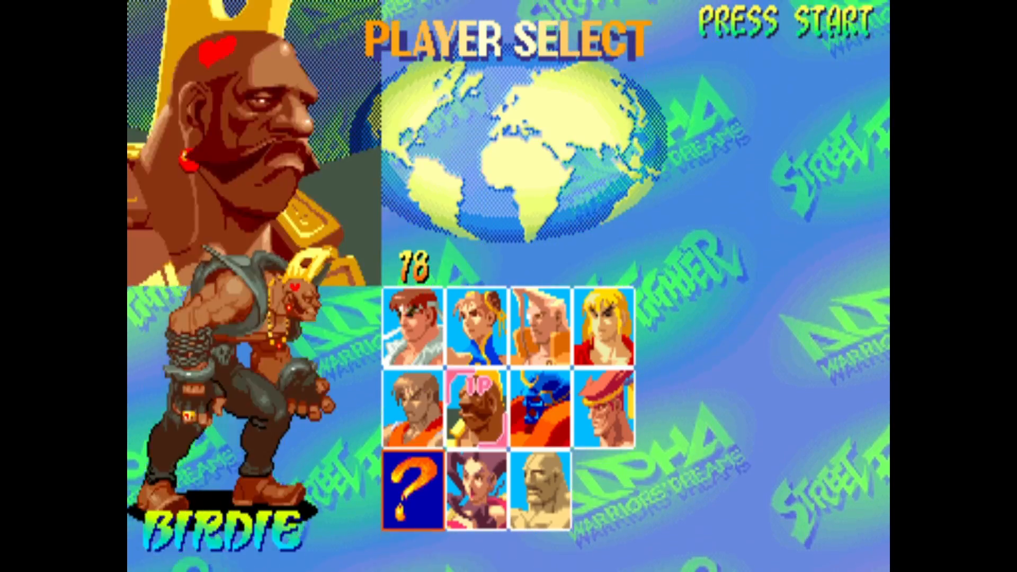
{"action": "key", "text": "Up"}
{"action": "key", "text": "Right"}
{"action": "key", "text": "Down"}
{"action": "key", "text": "Left"}
{"action": "key", "text": "Left"}
{"action": "key", "text": "Up"}
{"action": "key", "text": "ctrl"}
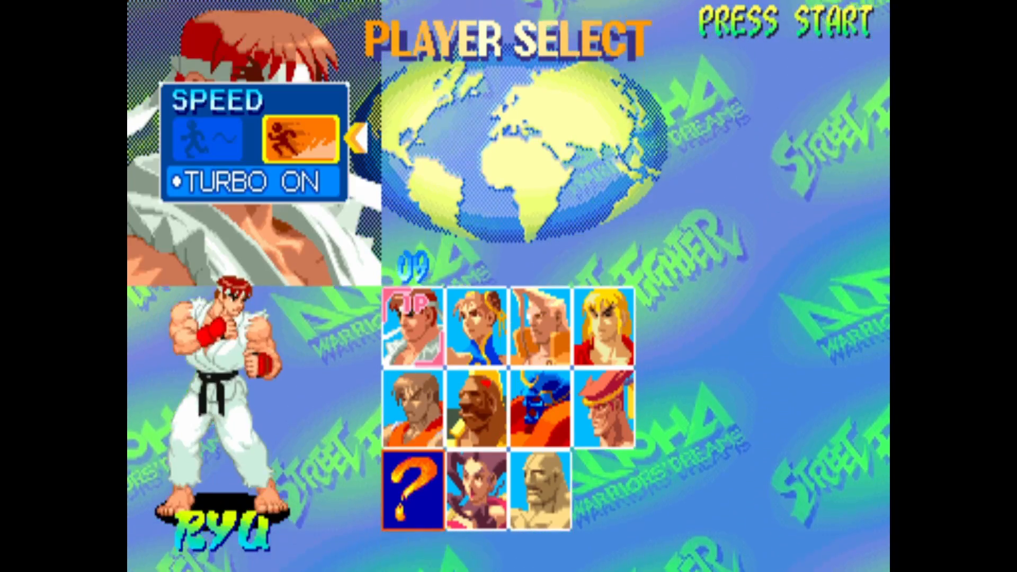
{"action": "key", "text": "Left"}
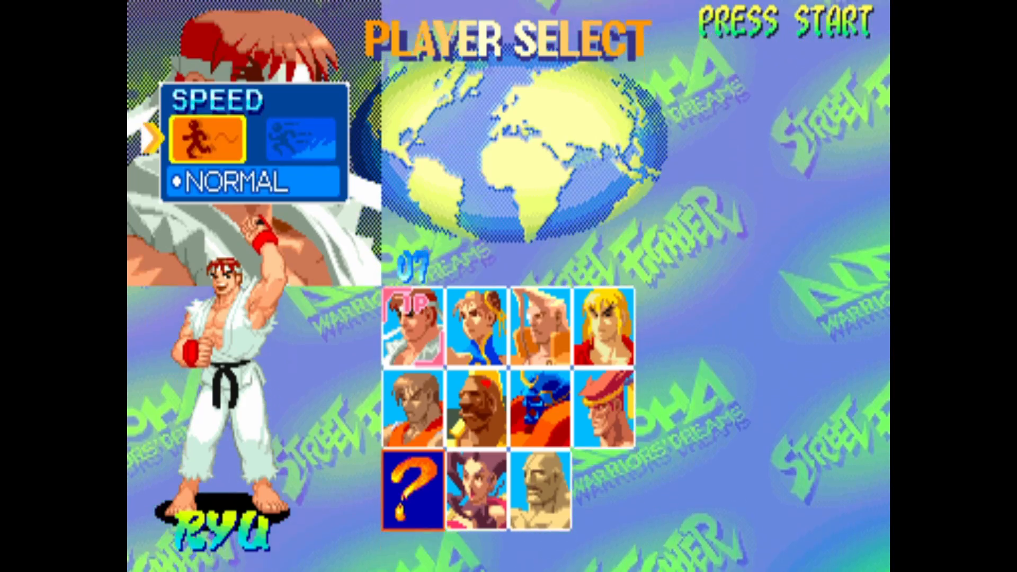
{"action": "key", "text": "ctrl"}
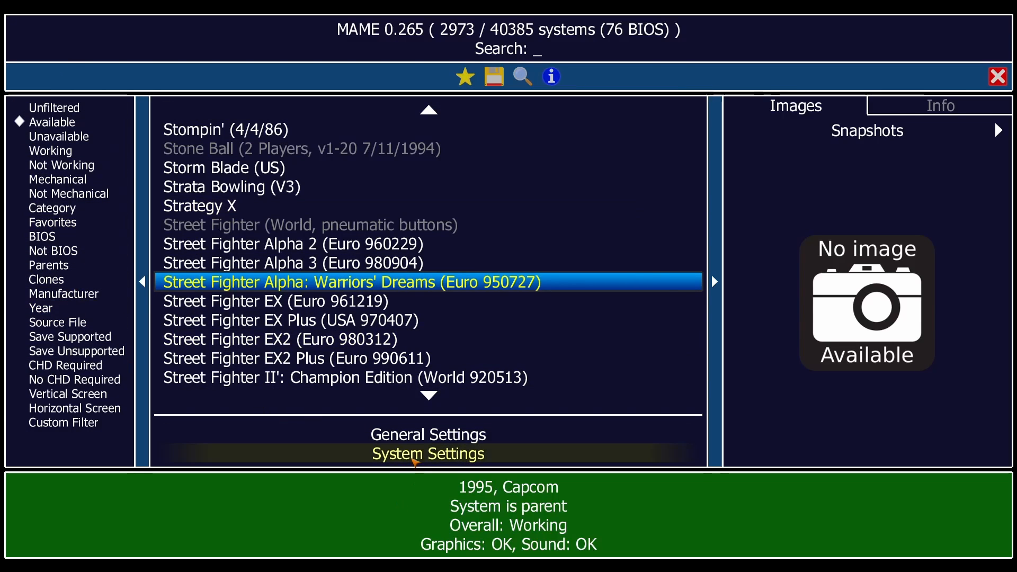
Turn on Wait Vertical Sync in the general video options, leaving Synchronized Refresh off, and save the settings
{"action": "left_click", "coordinate": [433, 440]}
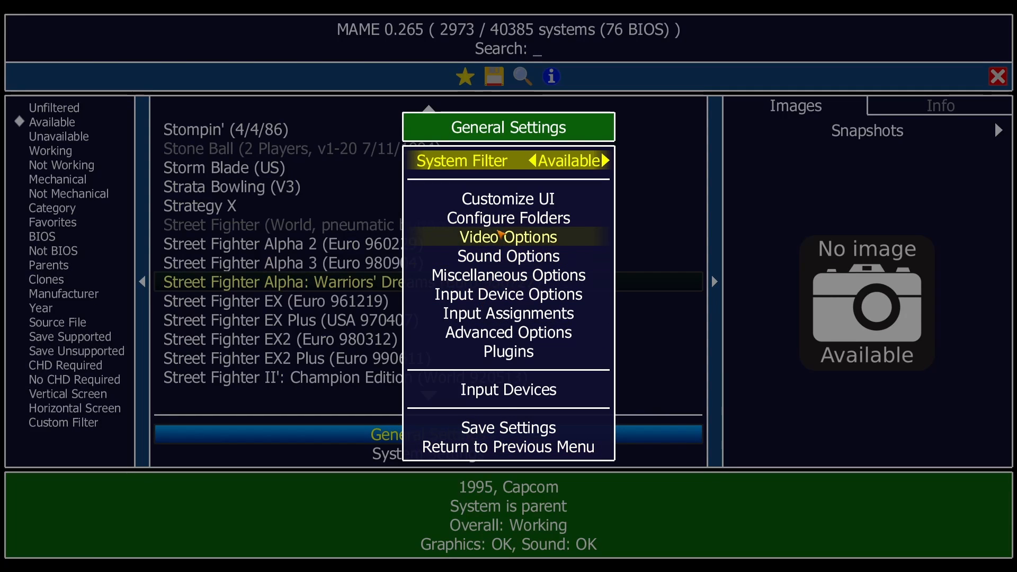
{"action": "left_click", "coordinate": [499, 233]}
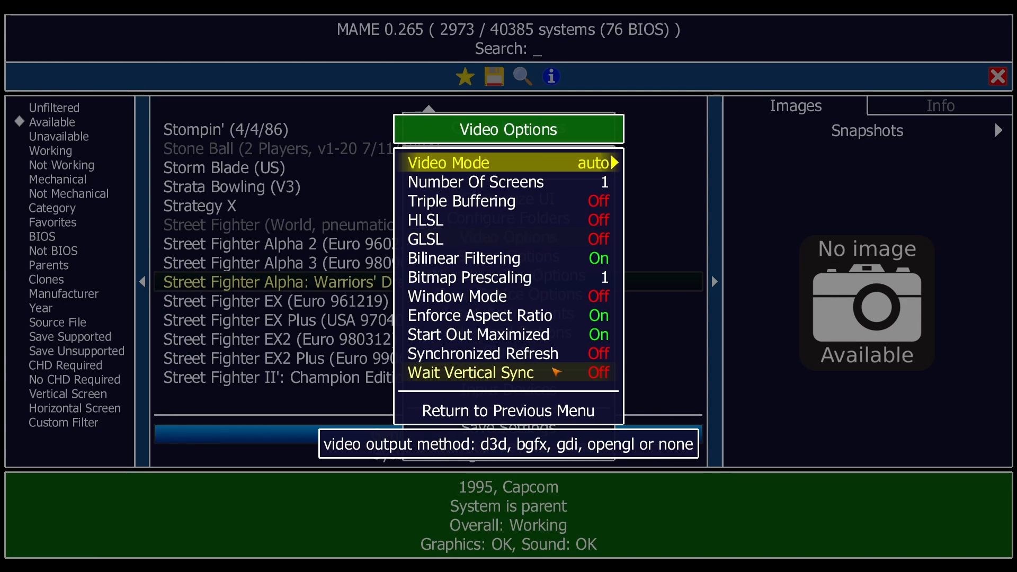
{"action": "left_click", "coordinate": [570, 375]}
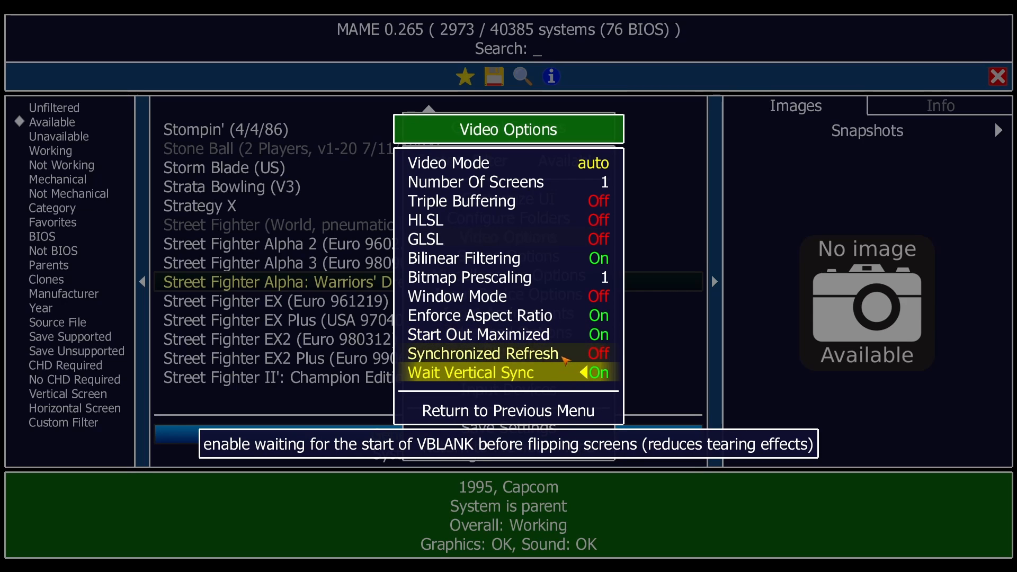
{"action": "left_click", "coordinate": [566, 361]}
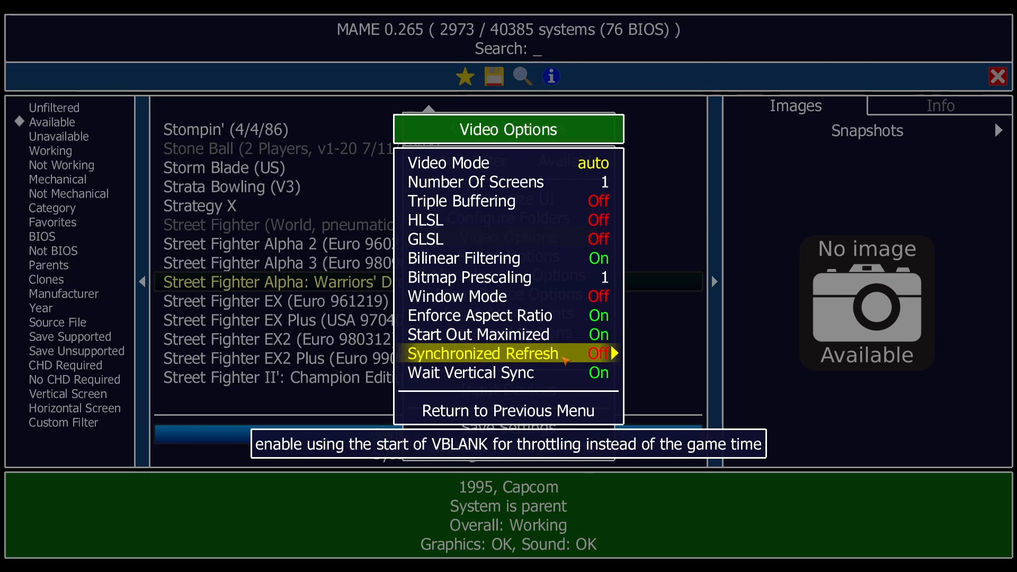
{"action": "left_click", "coordinate": [529, 371]}
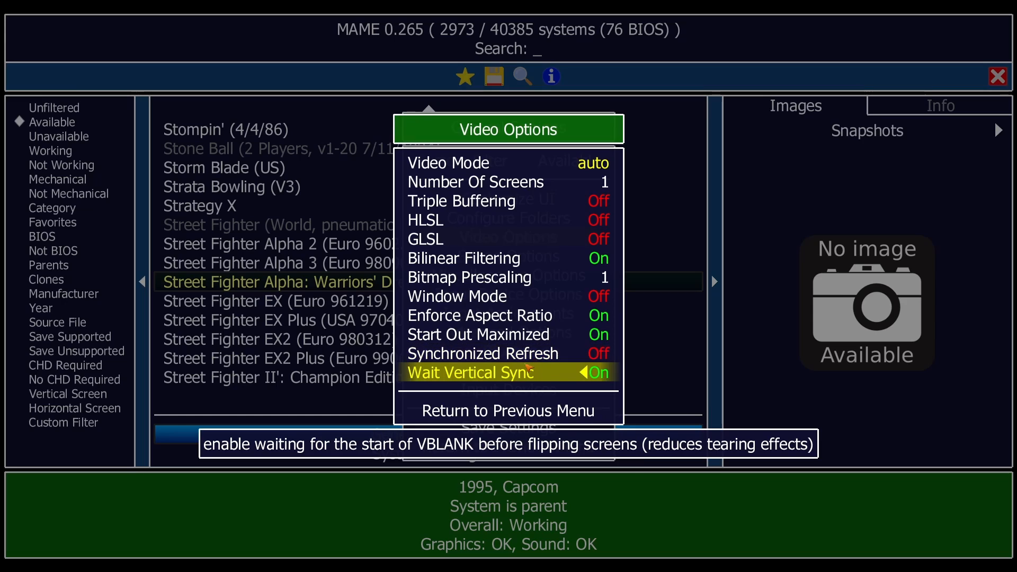
{"action": "left_click", "coordinate": [515, 417]}
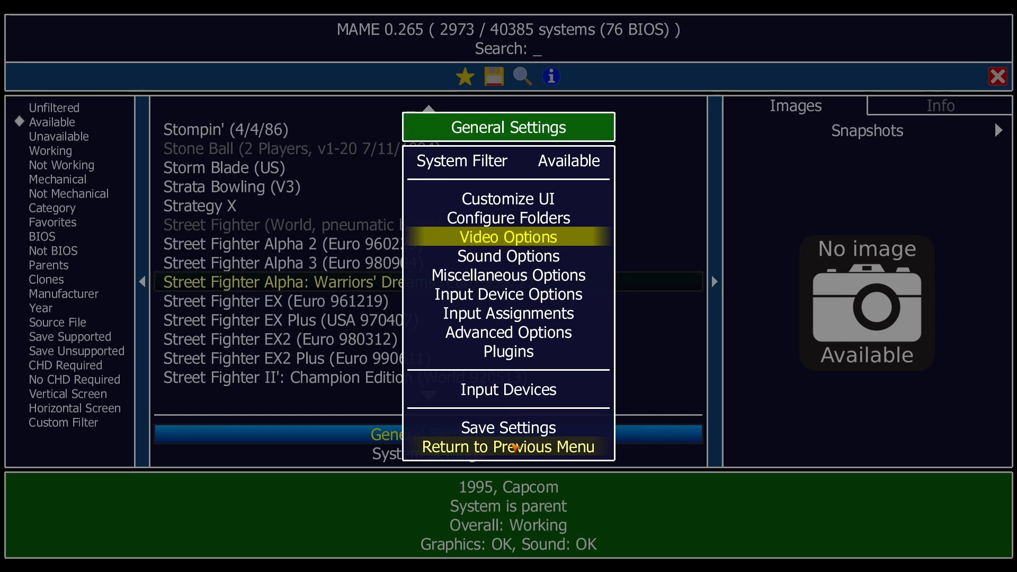
{"action": "left_click", "coordinate": [519, 434]}
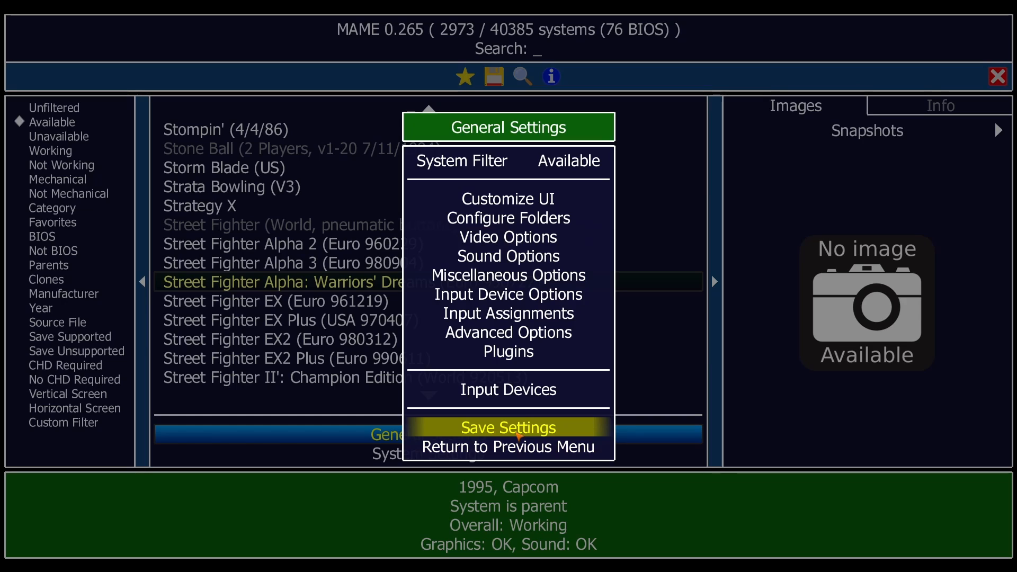
{"action": "left_click", "coordinate": [518, 433]}
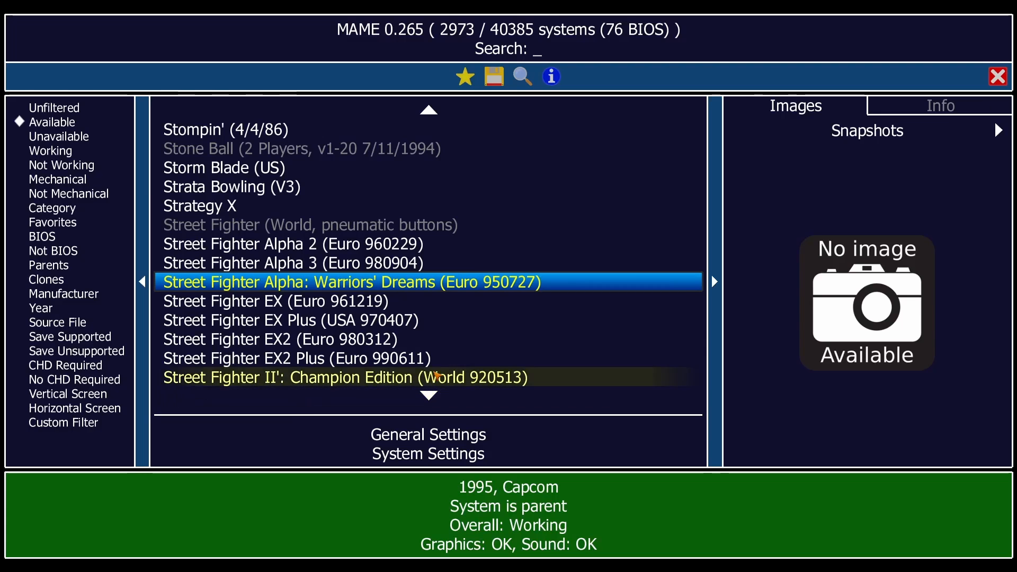
Launch Street Fighter II': Champion Edition (World 920513) from the system list and proceed past its startup screen
{"action": "left_click", "coordinate": [250, 380]}
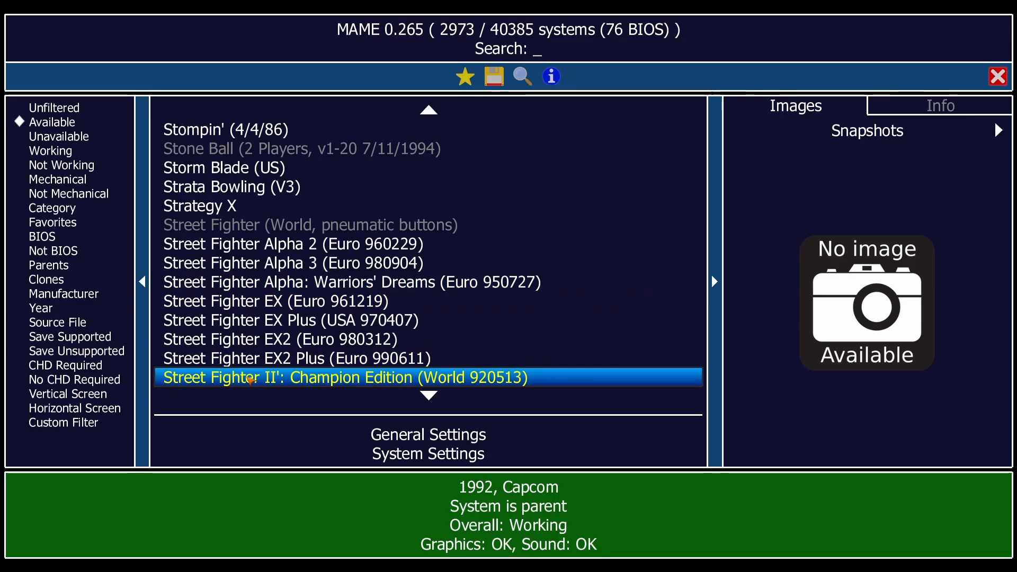
{"action": "left_click", "coordinate": [275, 377]}
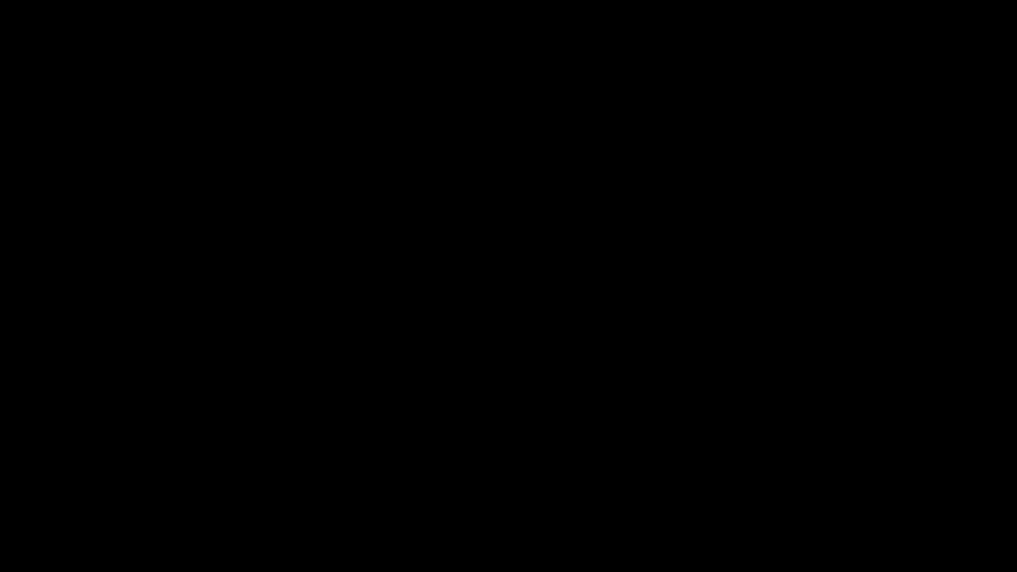
{"action": "key", "text": "Return"}
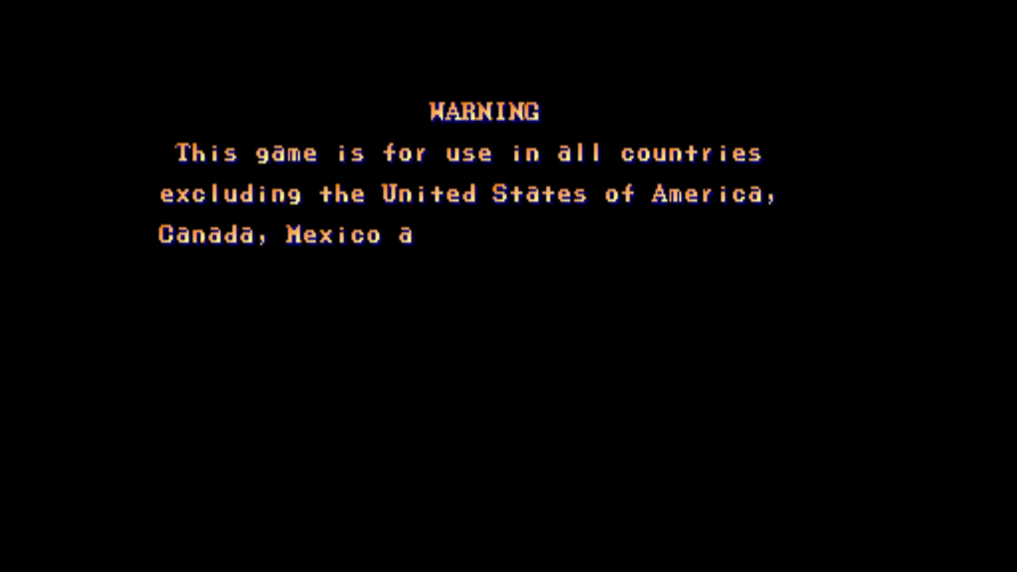
Insert six coins for Player 1 and start a one-player game
{"action": "key", "text": "5"}
{"action": "key", "text": "5"}
{"action": "key", "text": "5"}
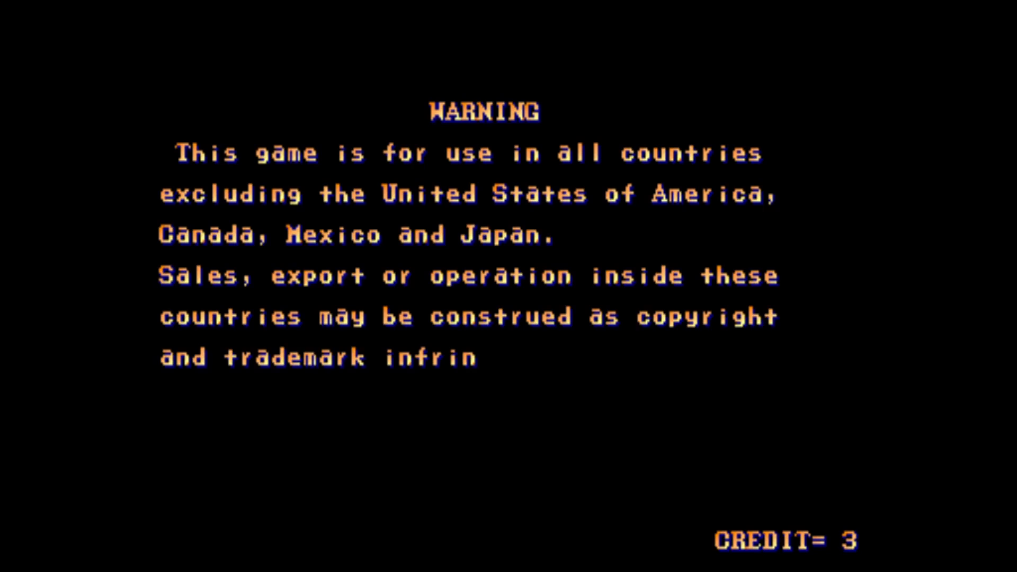
{"action": "key", "text": "5"}
{"action": "key", "text": "5"}
{"action": "key", "text": "5"}
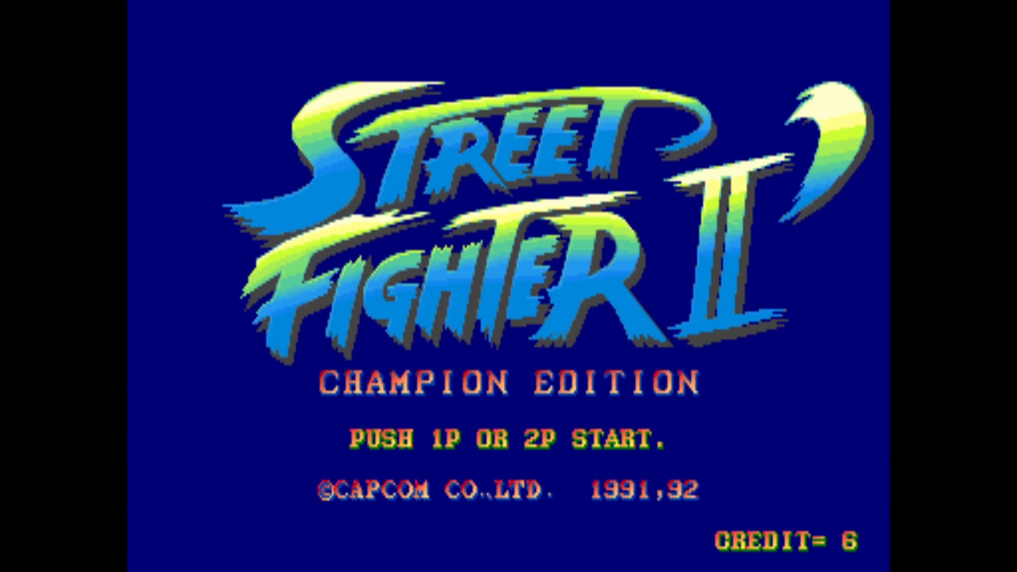
{"action": "key", "text": "1"}
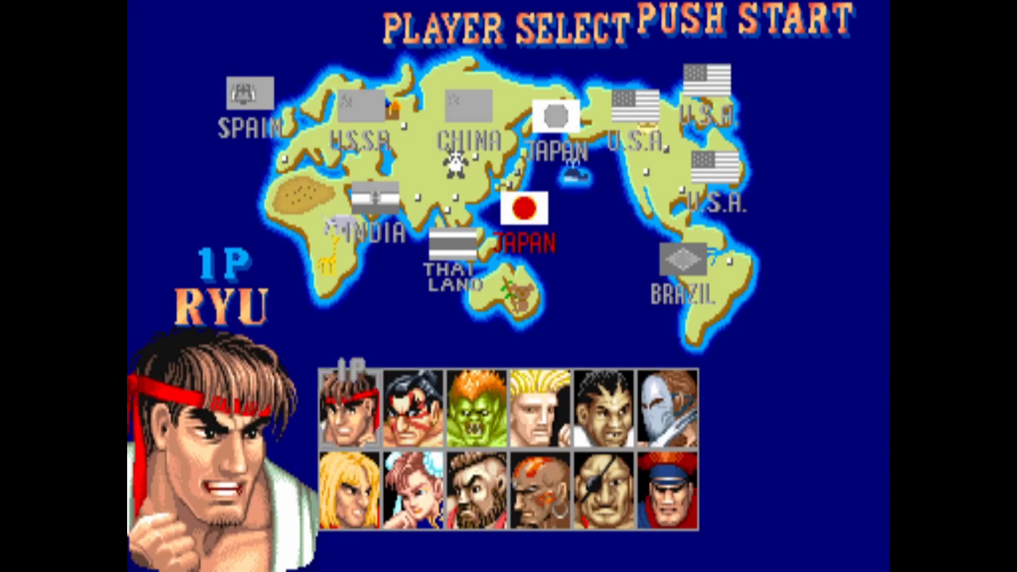
Choose Ken and test movement, jumps, punches and special-move directions in the fight against E. Honda
{"action": "key", "text": "Down"}
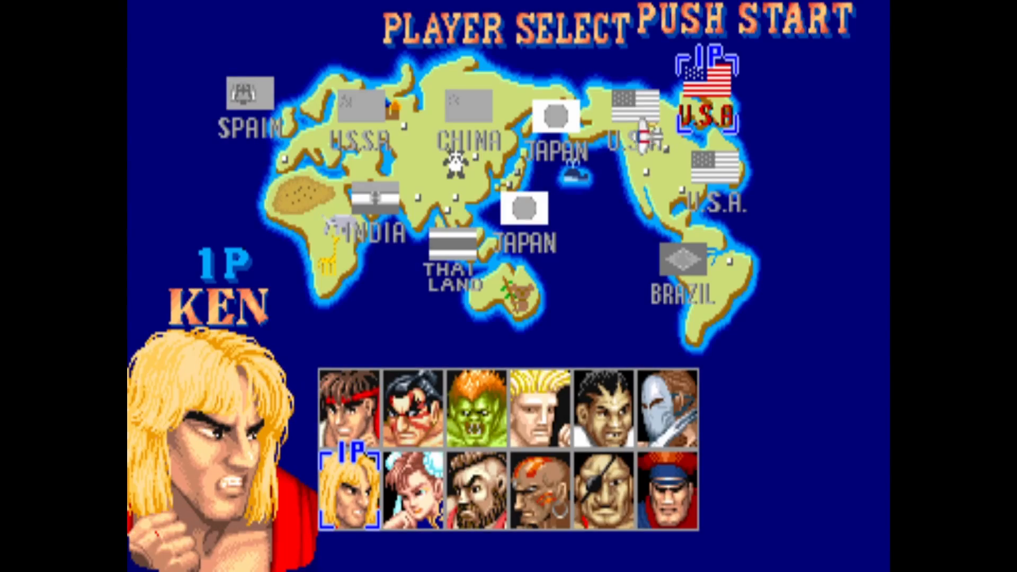
{"action": "key", "text": "ctrl"}
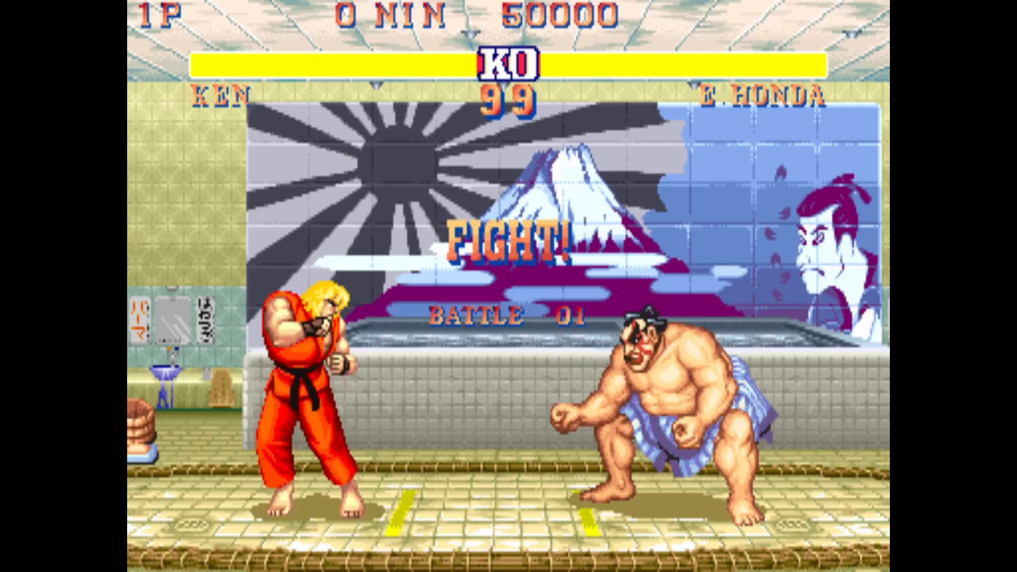
{"action": "key", "text": "Left"}
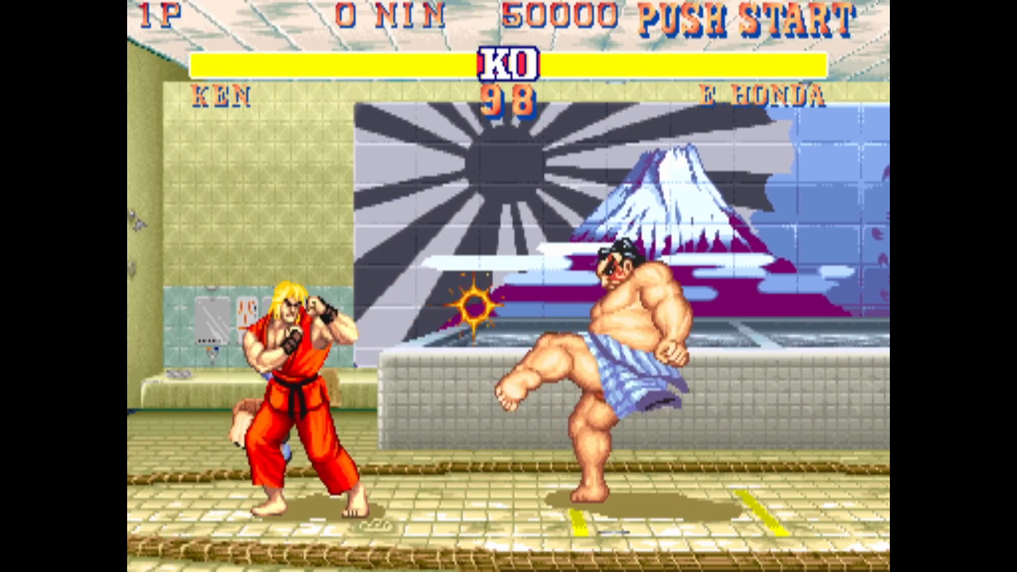
{"action": "key", "text": "x"}
{"action": "key", "text": "Up+Right"}
{"action": "key", "text": "ctrl"}
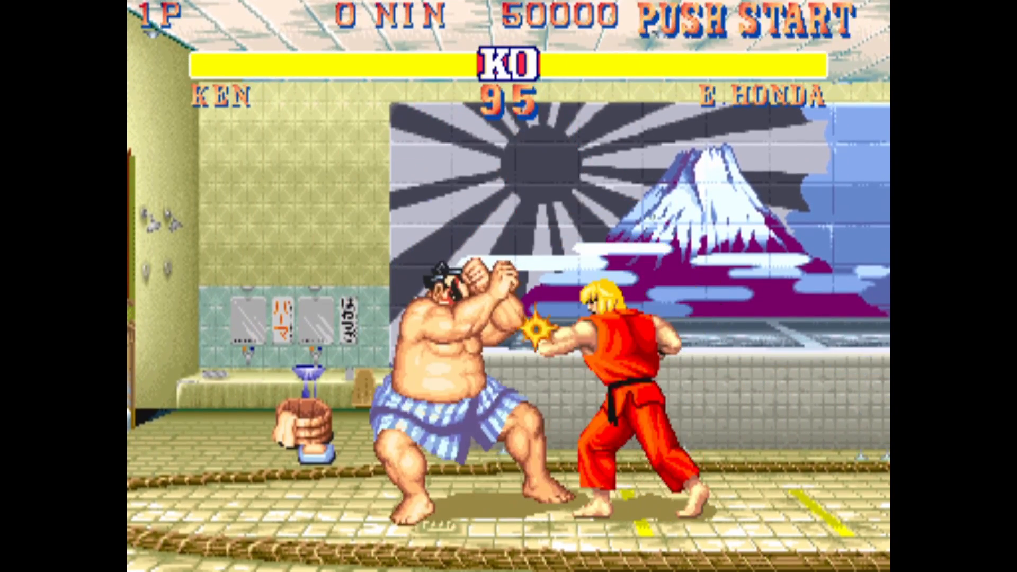
{"action": "key", "text": "Left"}
{"action": "key", "text": "Down"}
{"action": "key", "text": "Down+Left"}
{"action": "key", "text": "ctrl"}
{"action": "key", "text": "Right"}
{"action": "key", "text": "Down"}
{"action": "key", "text": "Down+Left"}
{"action": "key", "text": "Left"}
{"action": "key", "text": "ctrl"}
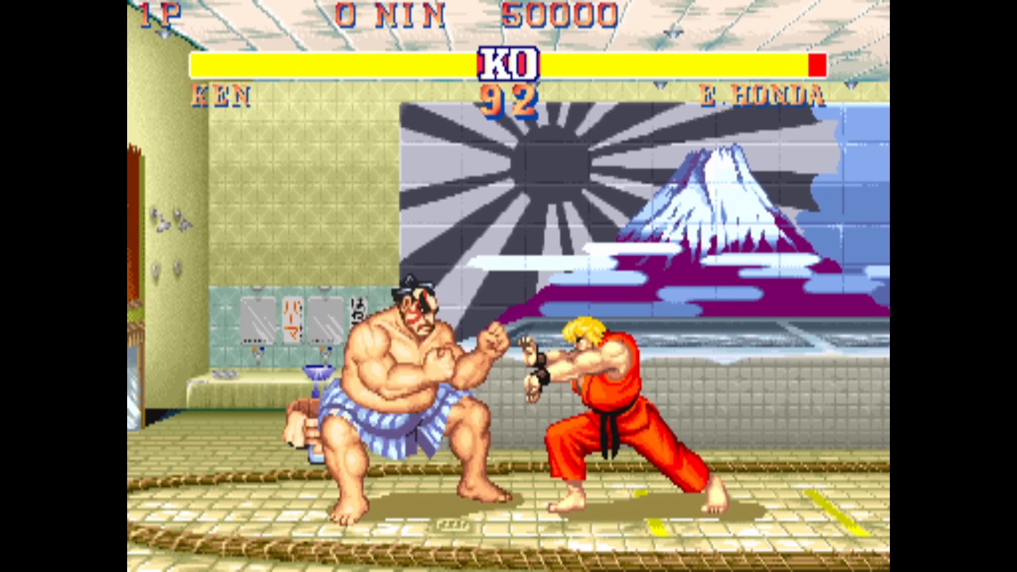
{"action": "key", "text": "Down"}
{"action": "key", "text": "Down+Right"}
{"action": "key", "text": "Right"}
{"action": "key", "text": "x"}
{"action": "key", "text": "Up"}
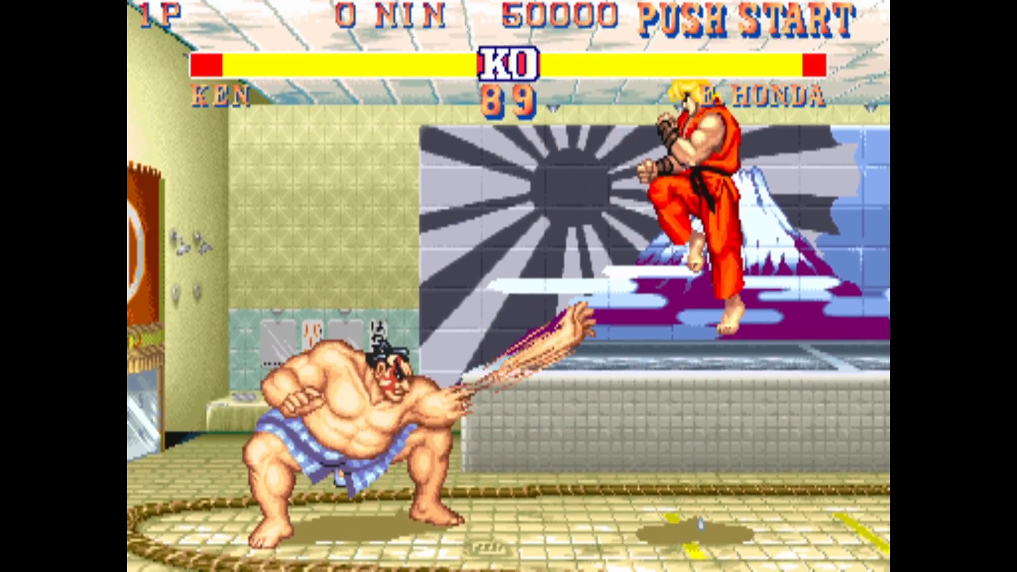
{"action": "key", "text": "Left"}
{"action": "key", "text": "Right"}
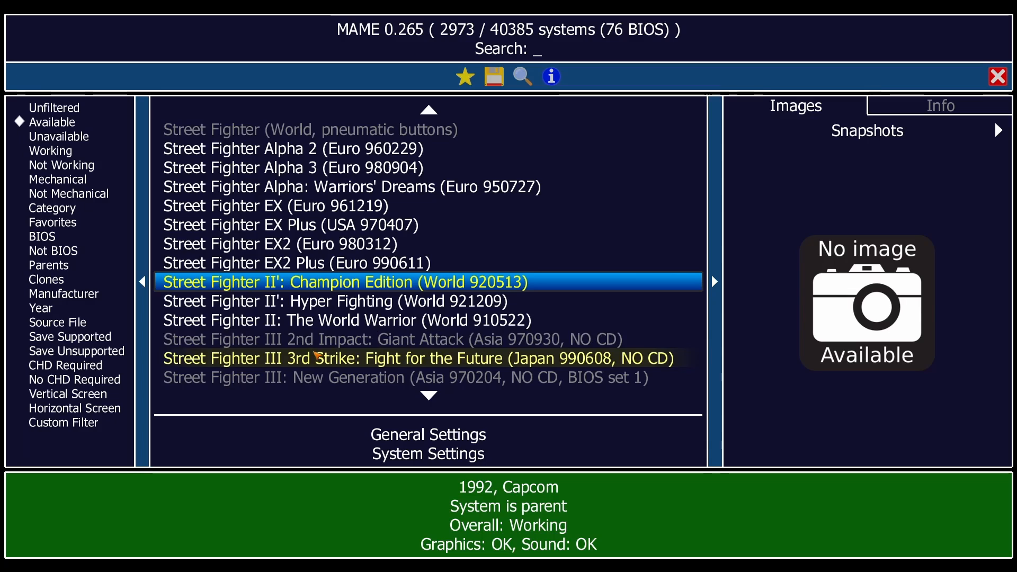
Leave MAME and minimize the MAME 0.265 folder window
{"action": "key", "text": "Return"}
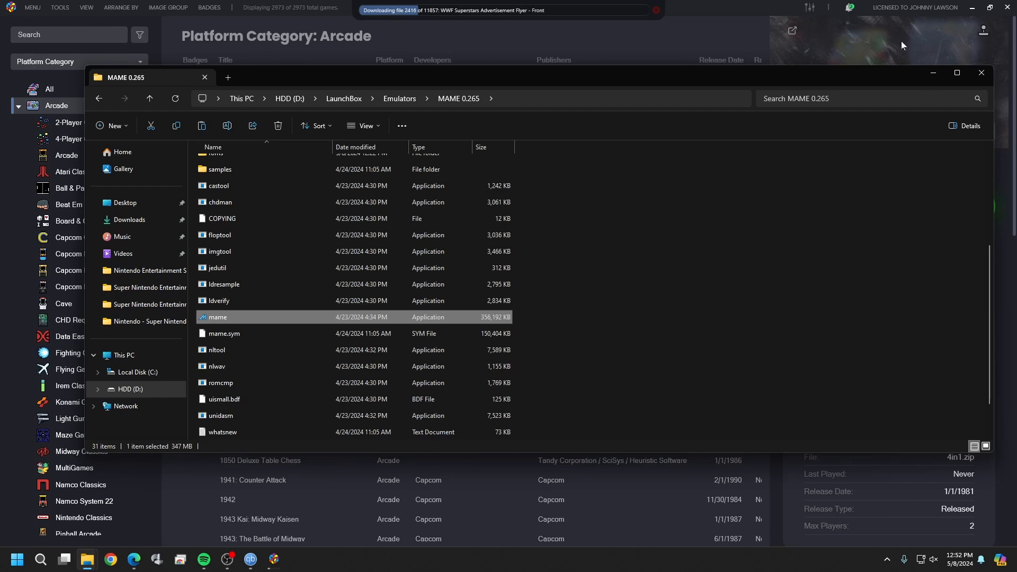
{"action": "left_click", "coordinate": [933, 74]}
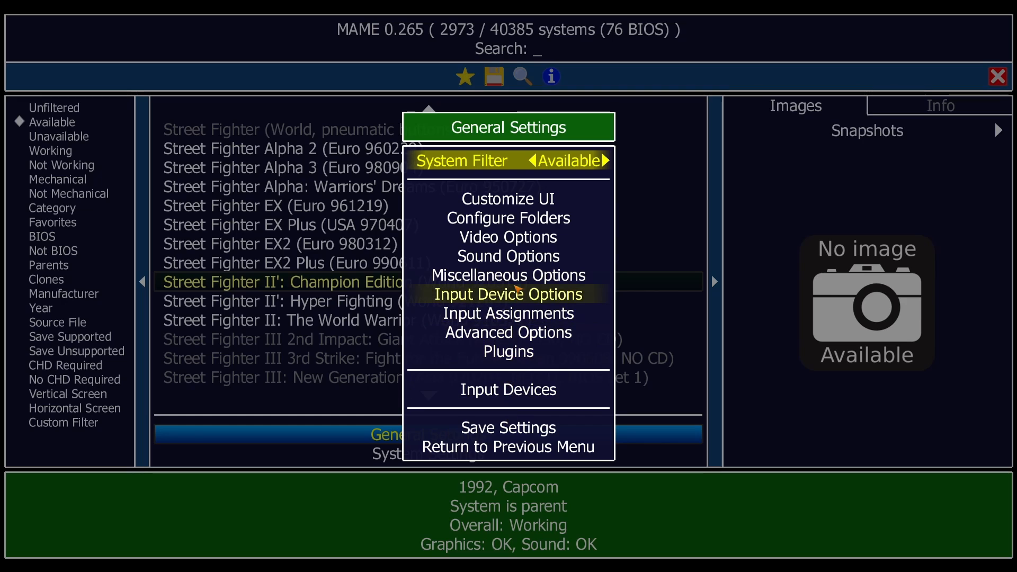
In the general User Interface input assignments, set UI Cancel to Joy 2 Button 8 plus Joy 2 Button 9, or Kbd Esc
{"action": "left_click", "coordinate": [517, 317]}
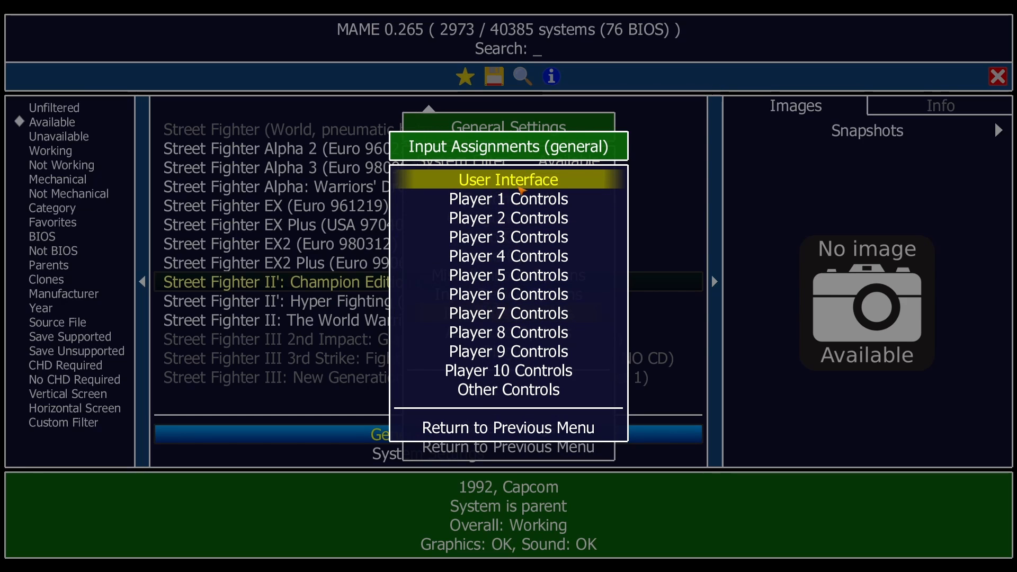
{"action": "left_click", "coordinate": [519, 187]}
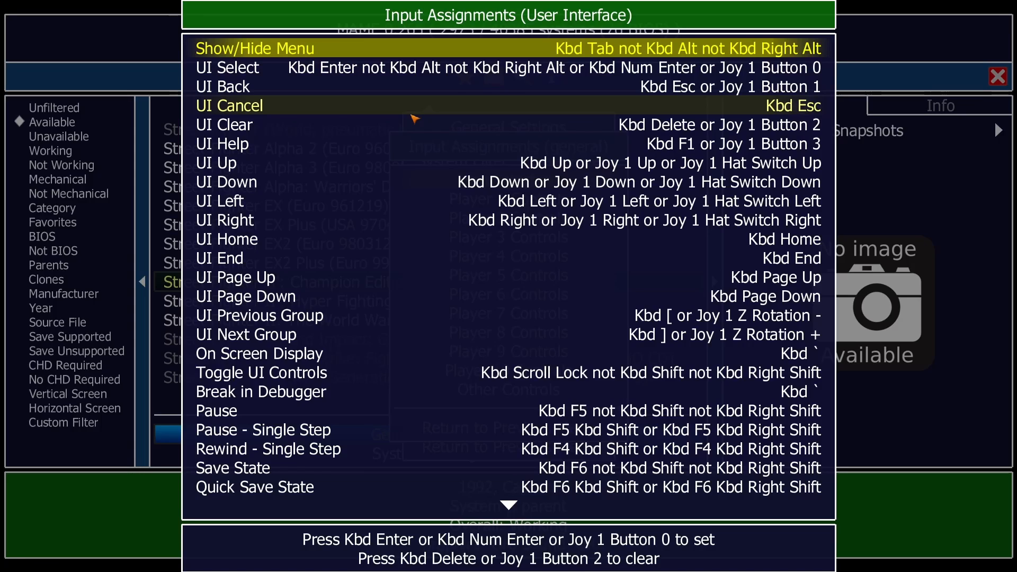
{"action": "left_click", "coordinate": [412, 113]}
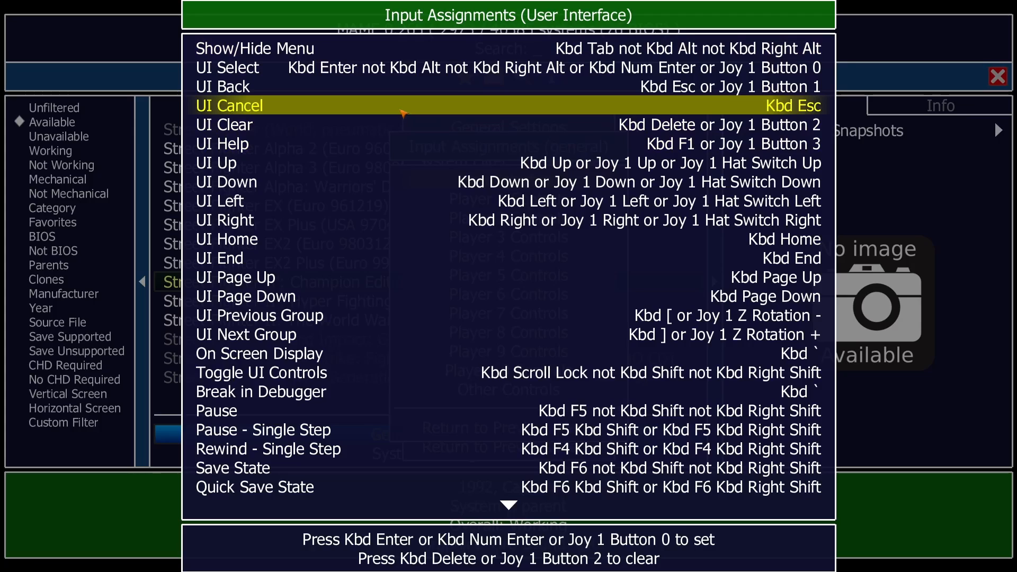
{"action": "double_click", "coordinate": [400, 111]}
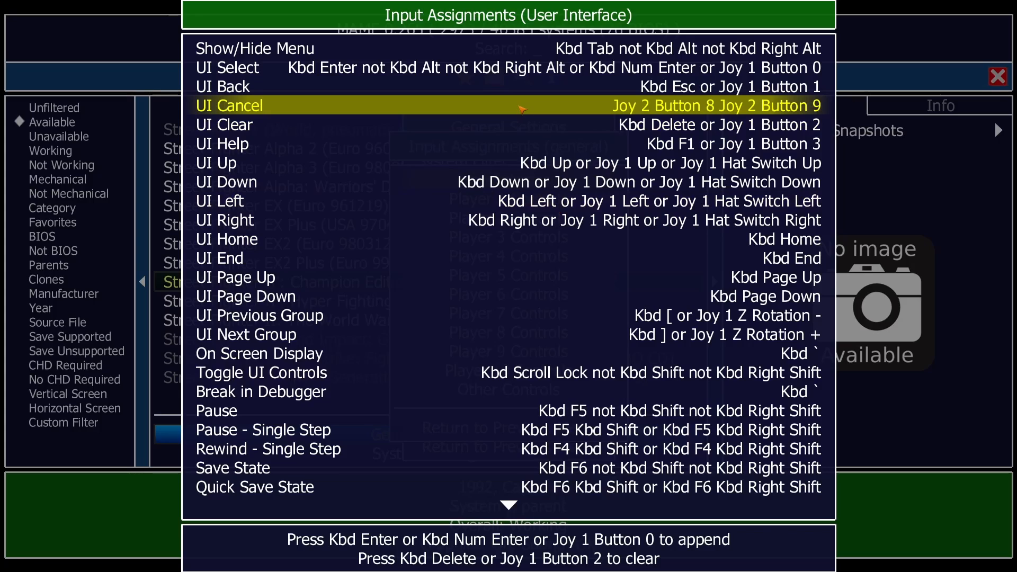
{"action": "double_click", "coordinate": [522, 110]}
{"action": "key", "text": "Escape"}
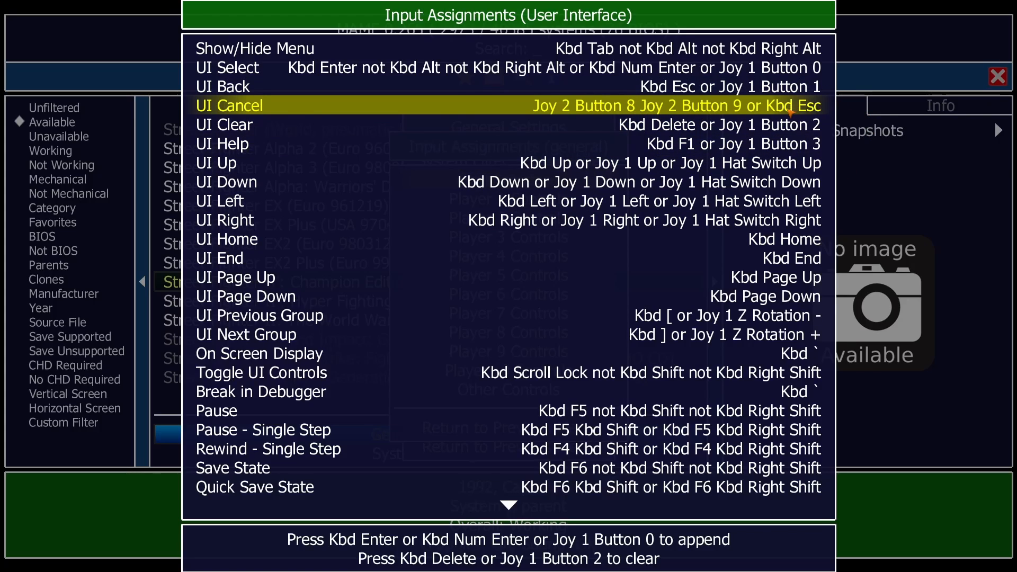
Close the input assignments, save the general settings and return to the system list
{"action": "key", "text": "Page_Down"}
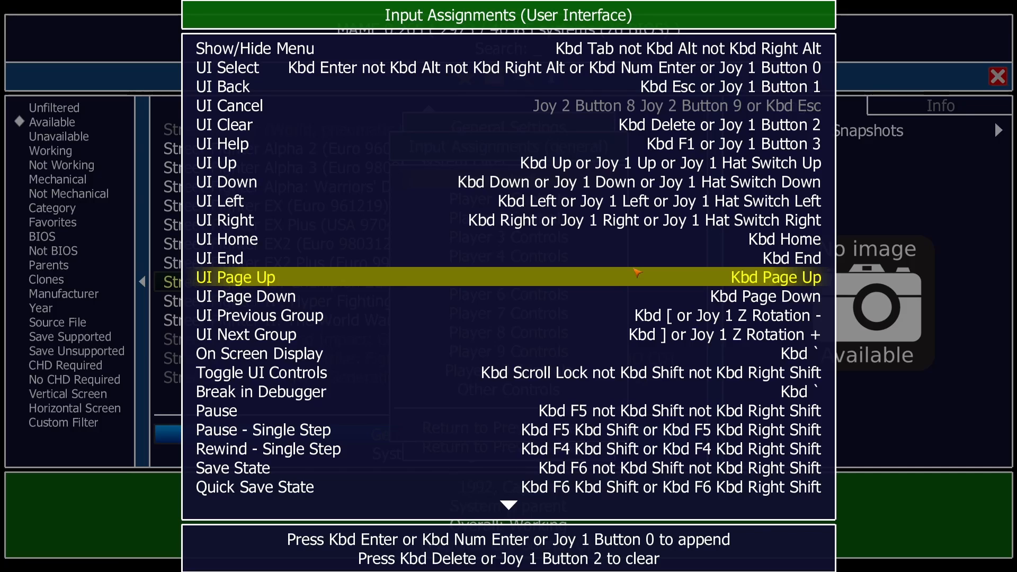
{"action": "key", "text": "Escape"}
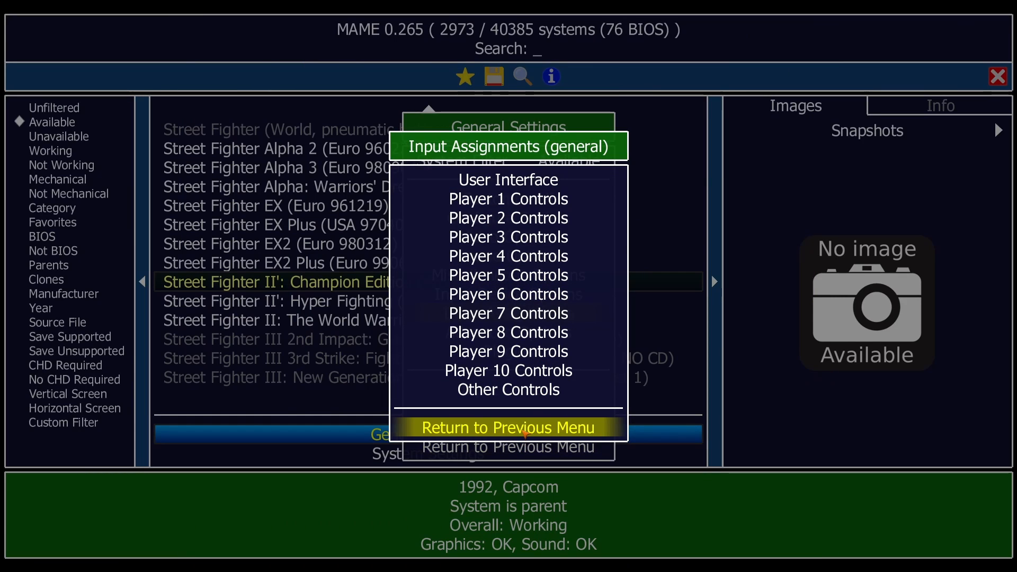
{"action": "left_click", "coordinate": [523, 438]}
{"action": "left_click", "coordinate": [518, 434]}
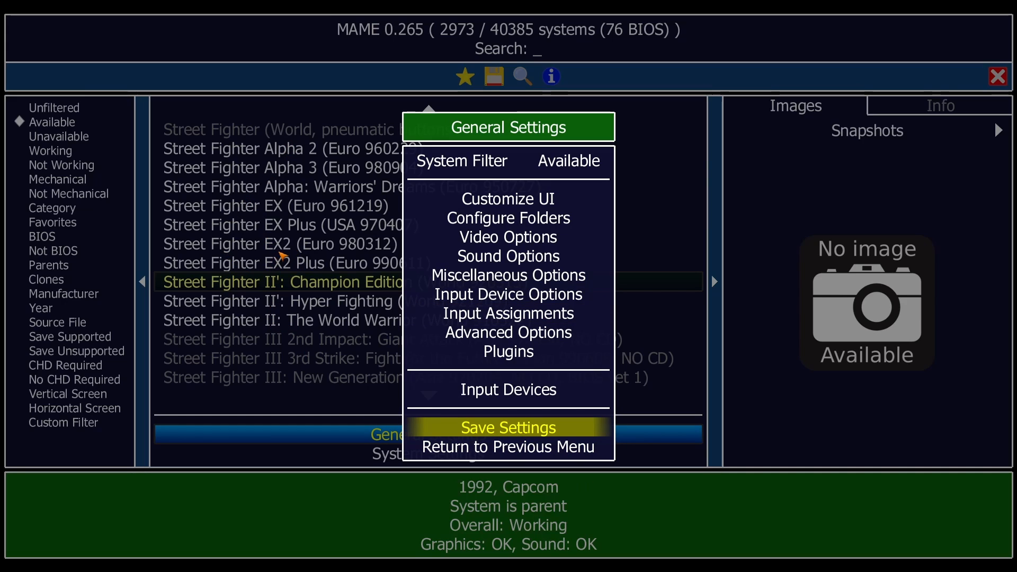
{"action": "key", "text": "Escape"}
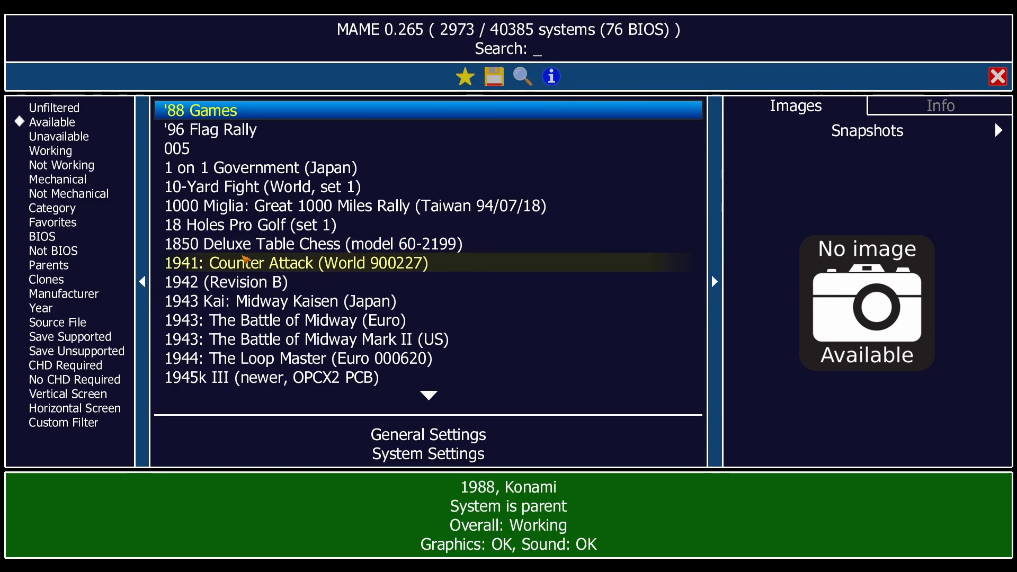
Launch 1941: Counter Attack (World 900227) past its startup screen, then exit the game and MAME back to LaunchBox
{"action": "left_click", "coordinate": [244, 263]}
{"action": "left_click", "coordinate": [245, 262]}
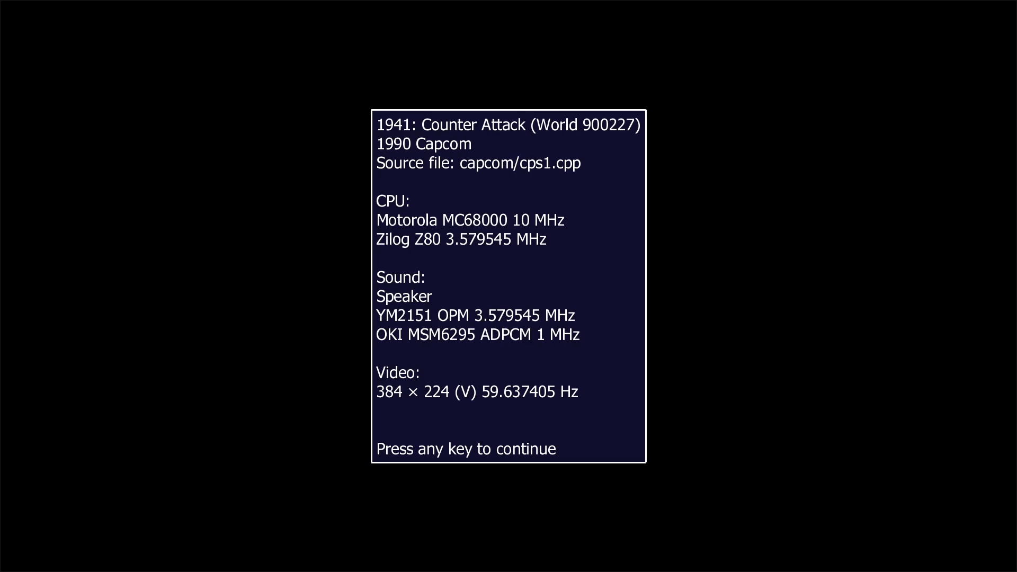
{"action": "key", "text": "Return"}
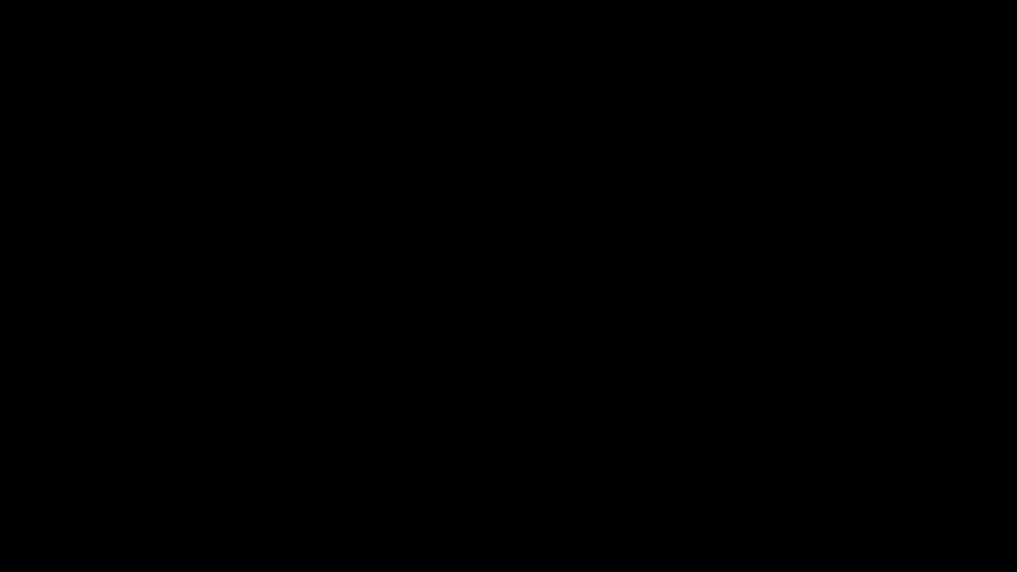
{"action": "key", "text": "Escape"}
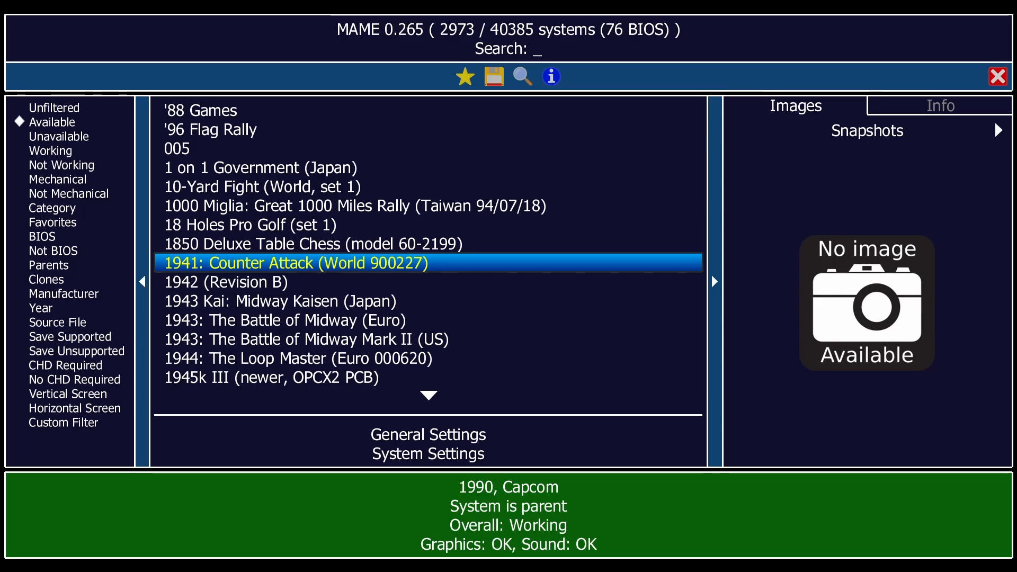
{"action": "key", "text": "Return"}
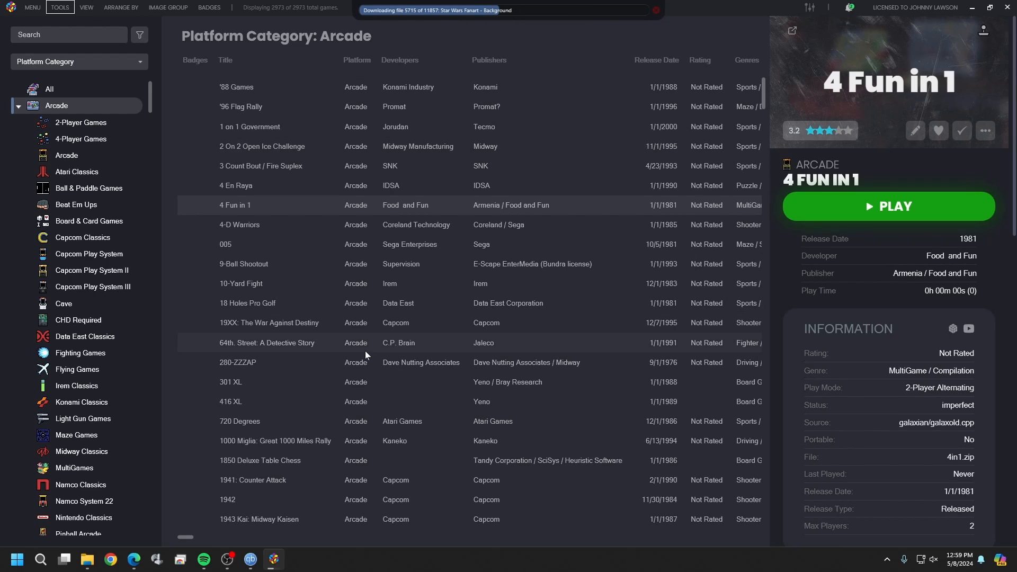
Switch the Arcade game library from the list to Images View
{"action": "scroll", "coordinate": [365, 355], "scroll_direction": "down", "scroll_amount": 8}
{"action": "scroll", "coordinate": [365, 355], "scroll_direction": "up", "scroll_amount": 7}
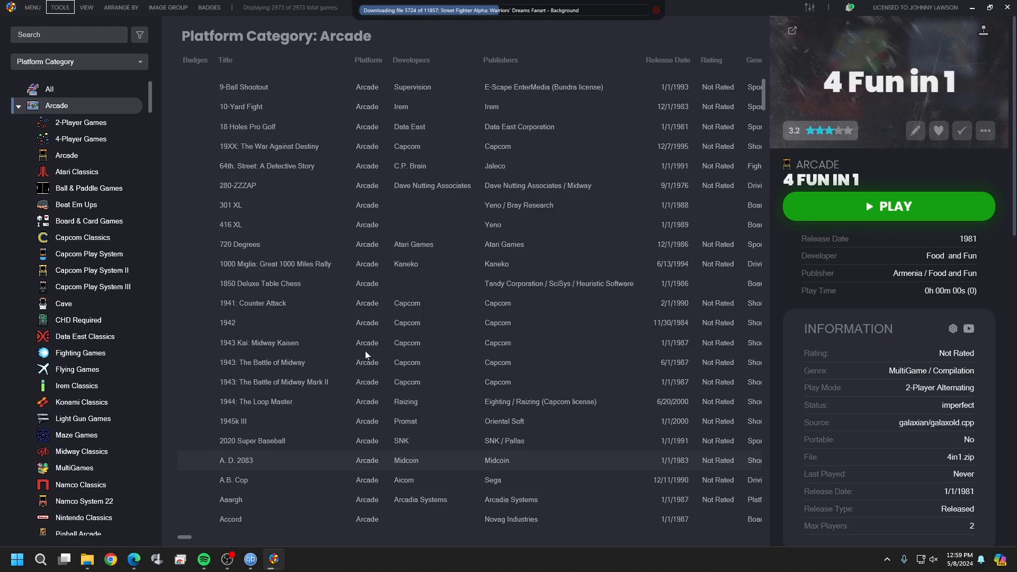
{"action": "scroll", "coordinate": [366, 355], "scroll_direction": "up", "scroll_amount": 1}
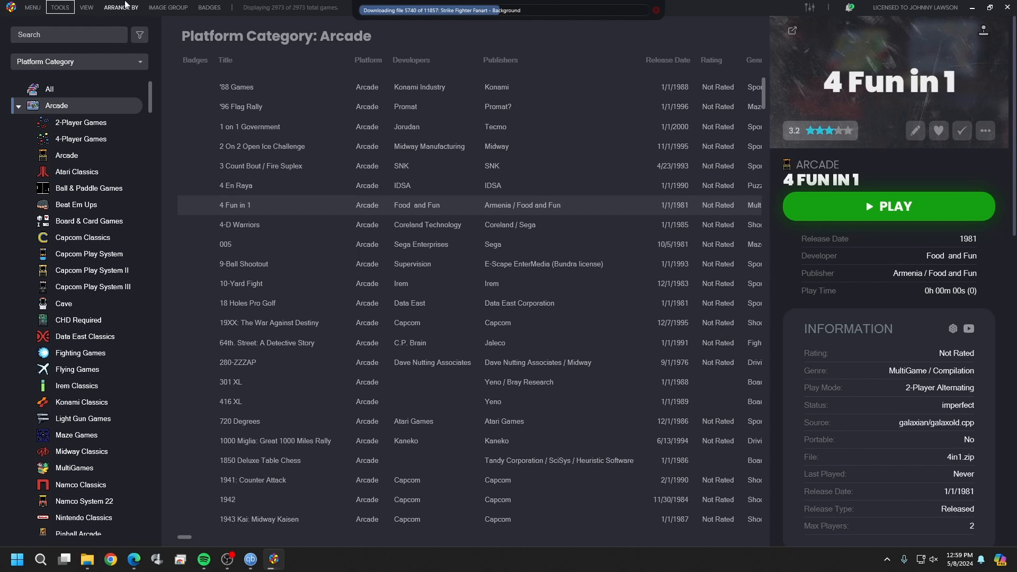
{"action": "left_click", "coordinate": [168, 7]}
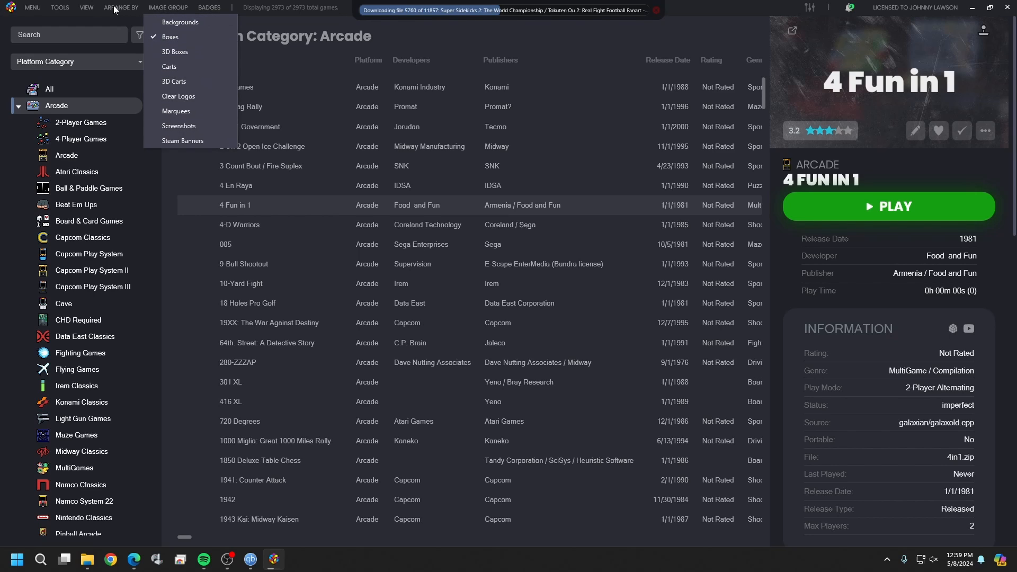
{"action": "left_click", "coordinate": [90, 9]}
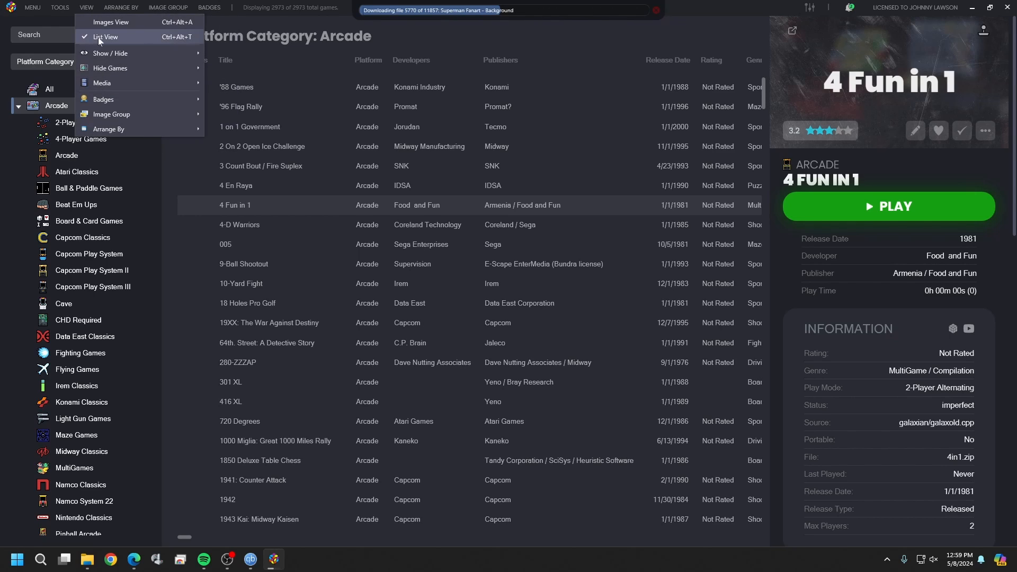
{"action": "left_click", "coordinate": [103, 24]}
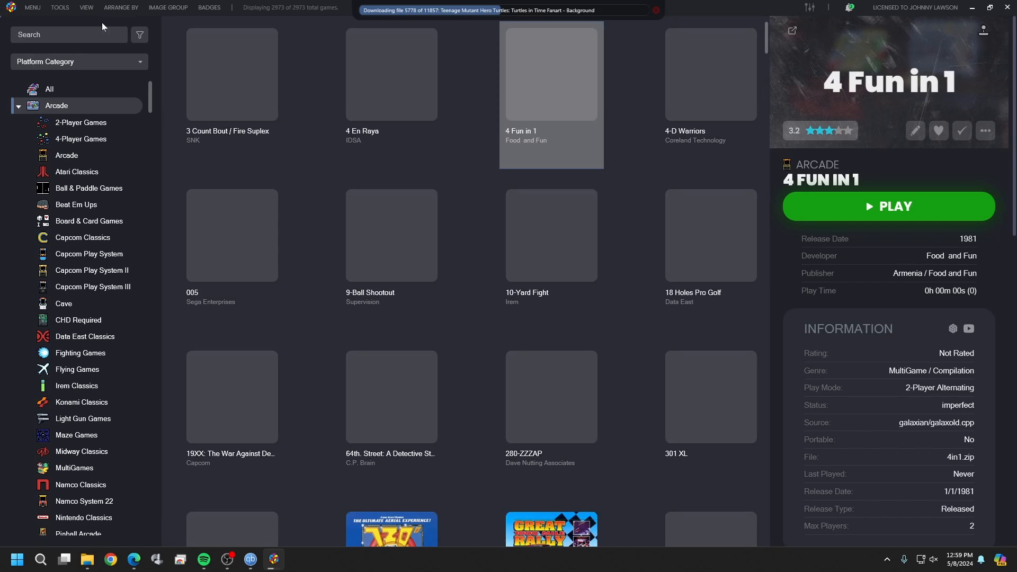
Look through the box images of the games in the Arcade category
{"action": "scroll", "coordinate": [279, 240], "scroll_direction": "down", "scroll_amount": 3}
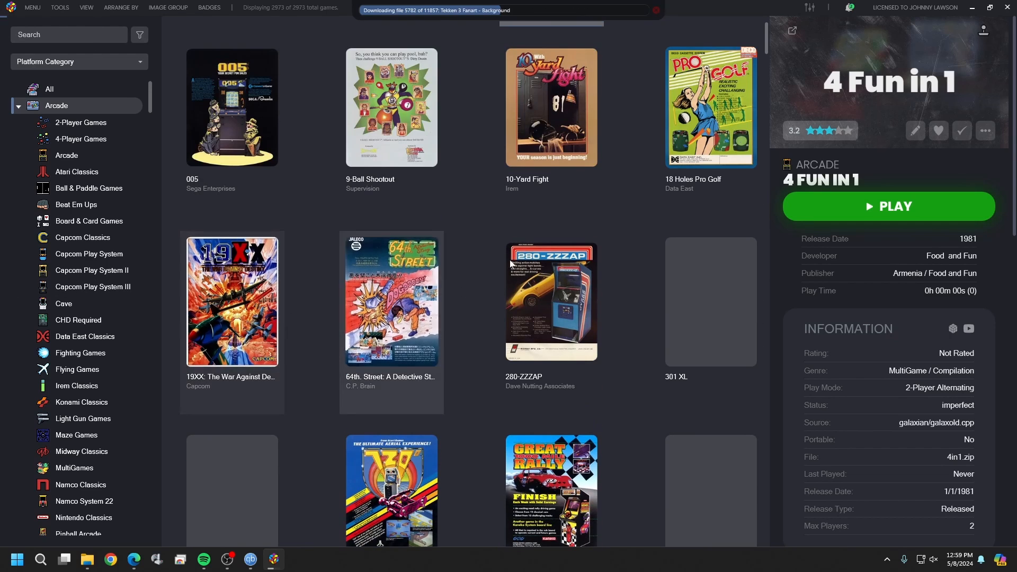
{"action": "scroll", "coordinate": [439, 311], "scroll_direction": "down", "scroll_amount": 7}
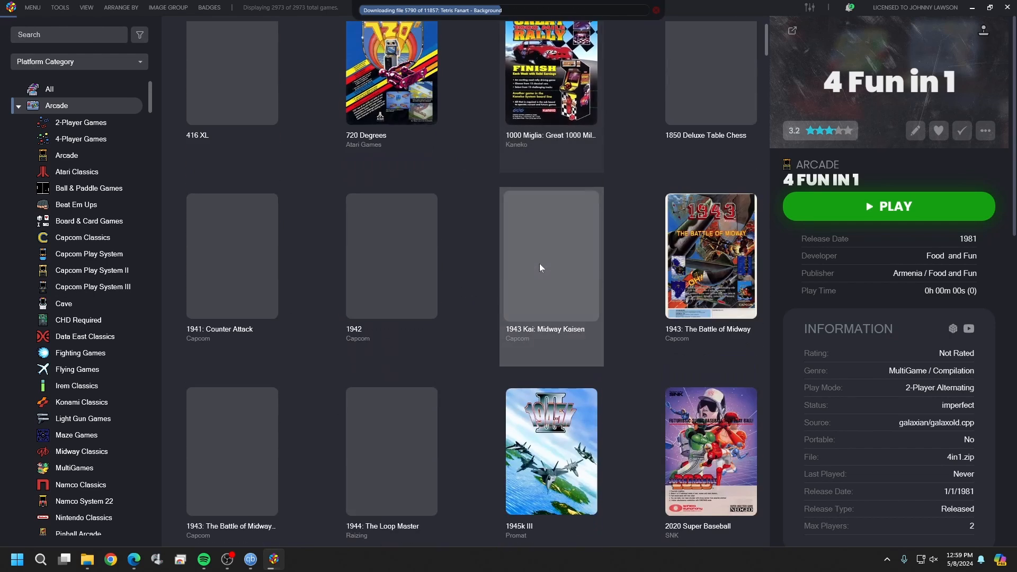
{"action": "scroll", "coordinate": [540, 267], "scroll_direction": "up", "scroll_amount": 10}
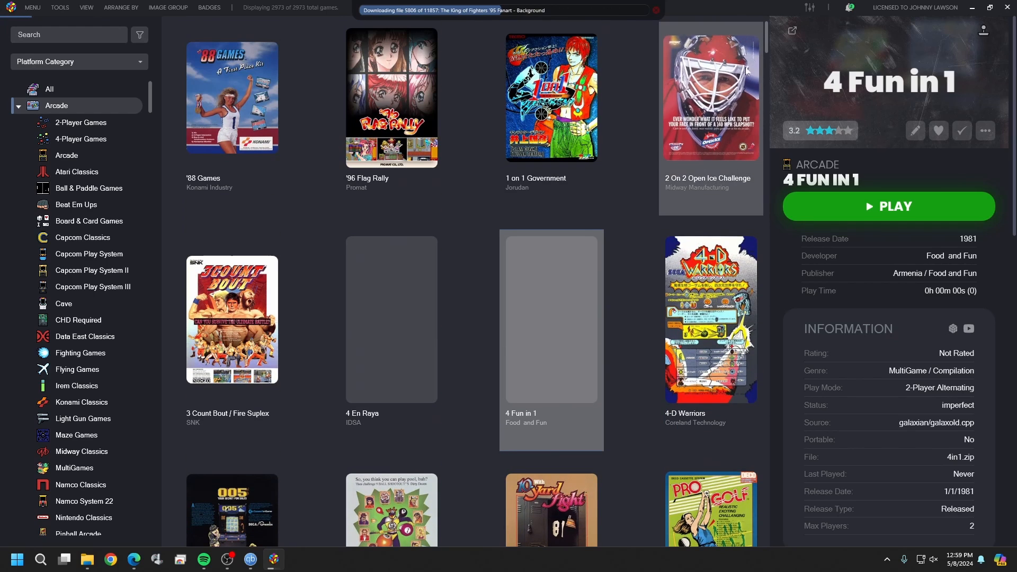
{"action": "left_click_drag", "start_coordinate": [768, 42], "coordinate": [768, 5]}
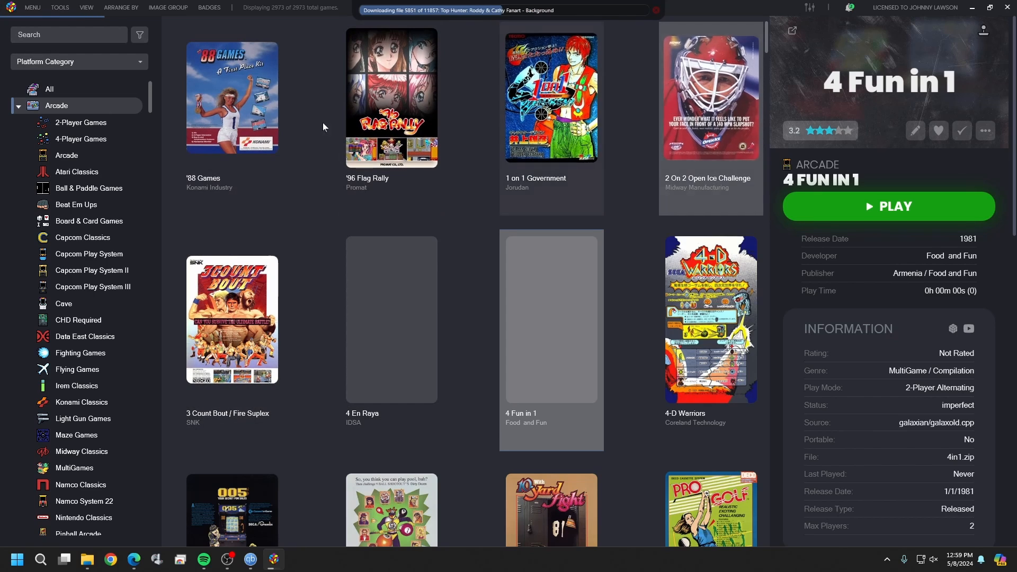
{"action": "scroll", "coordinate": [647, 317], "scroll_direction": "down", "scroll_amount": 5}
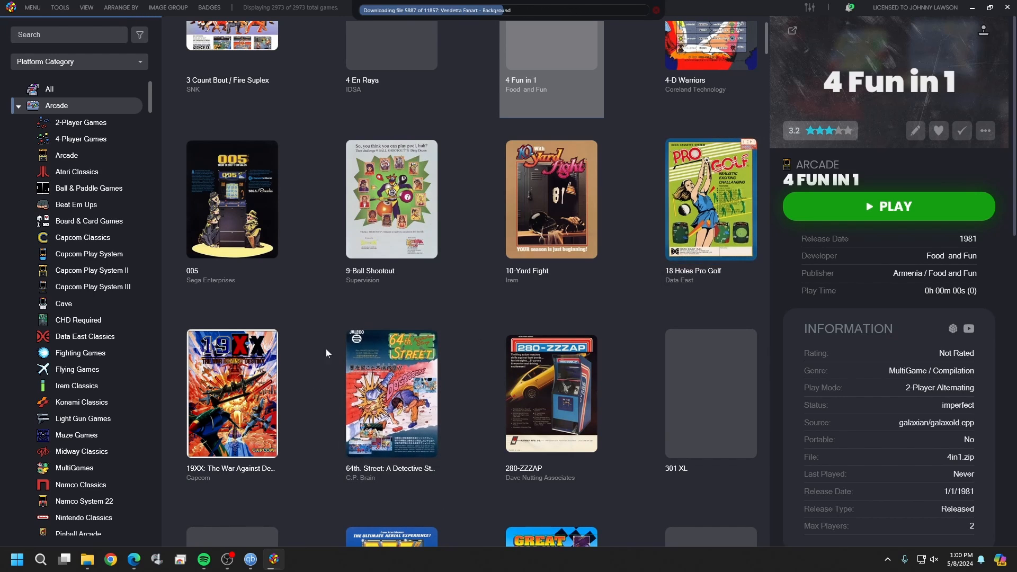
Try to switch from LaunchBox to Big Box mode while the media download is running, and dismiss the notice
{"action": "scroll", "coordinate": [398, 218], "scroll_direction": "down", "scroll_amount": 3}
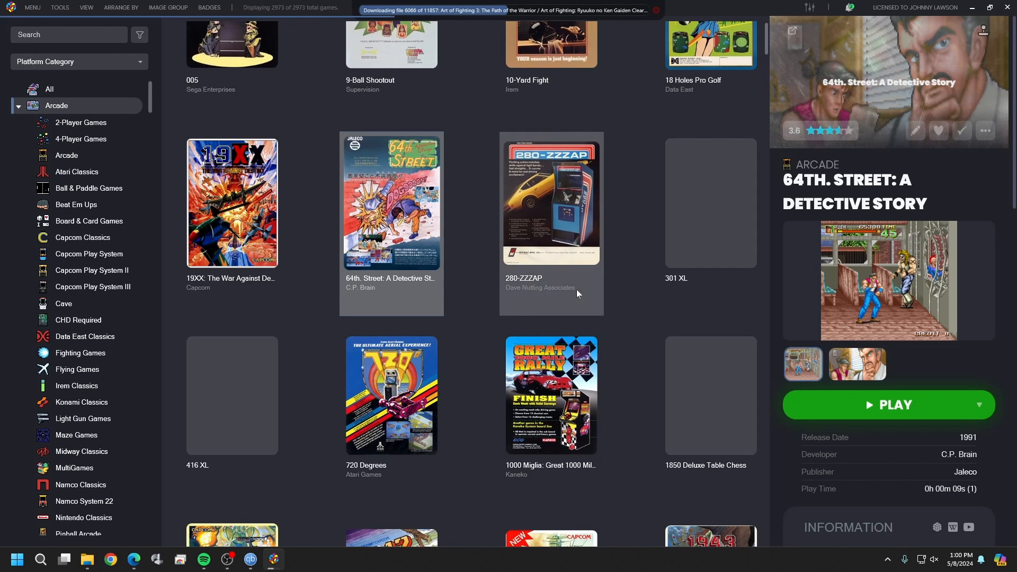
{"action": "scroll", "coordinate": [413, 351], "scroll_direction": "up", "scroll_amount": 5}
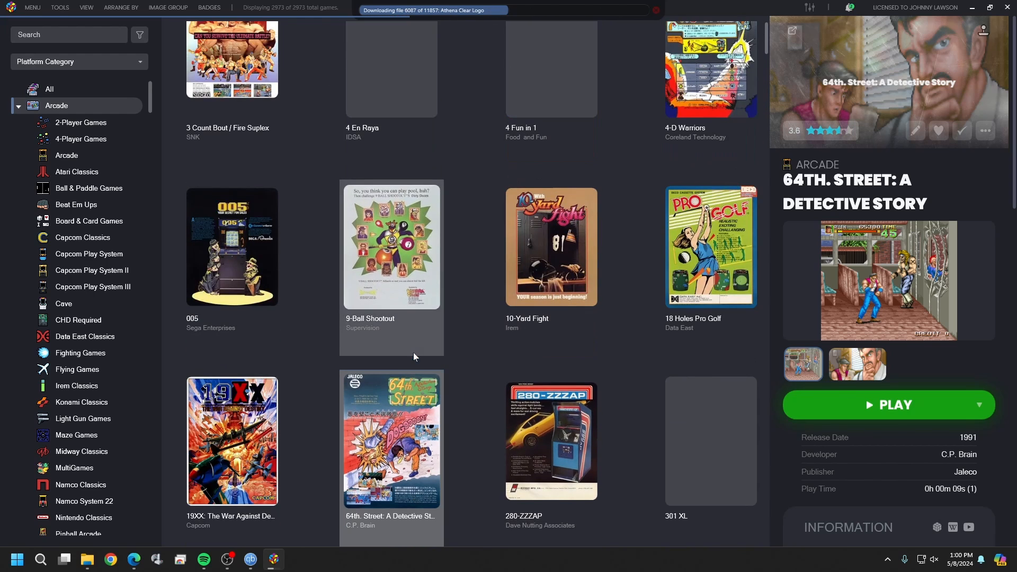
{"action": "left_click", "coordinate": [33, 8]}
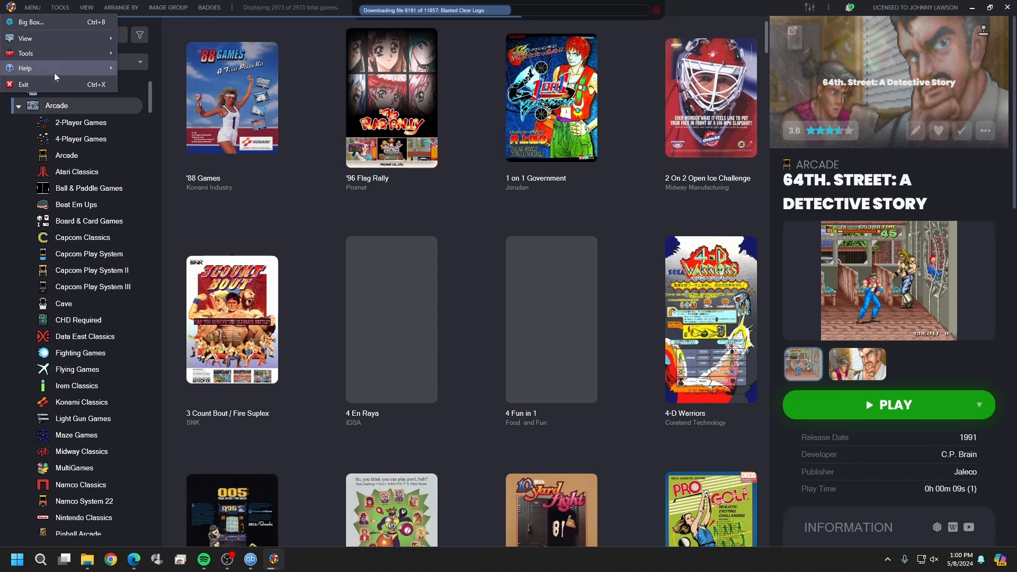
{"action": "left_click", "coordinate": [57, 25]}
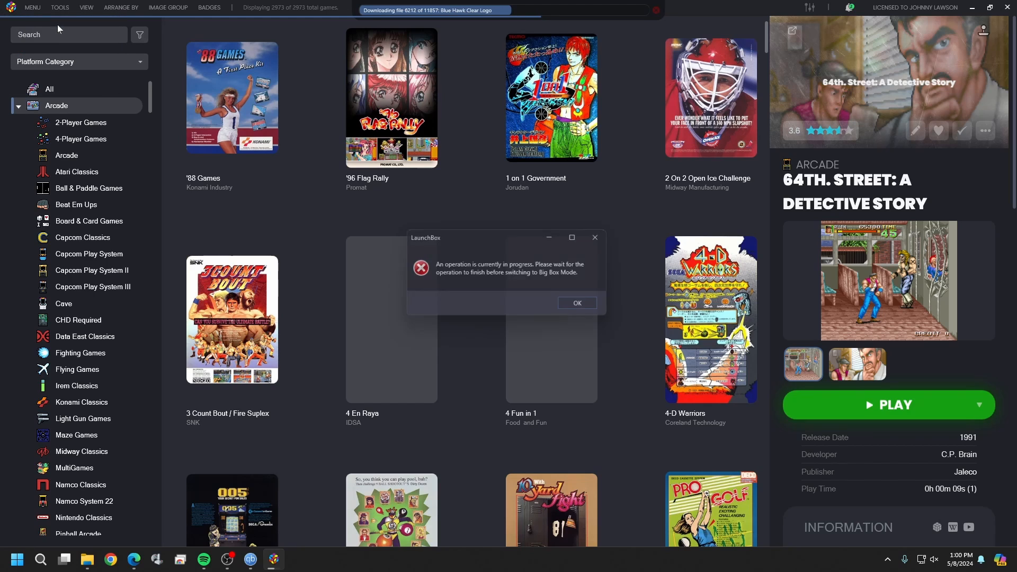
{"action": "left_click", "coordinate": [590, 308]}
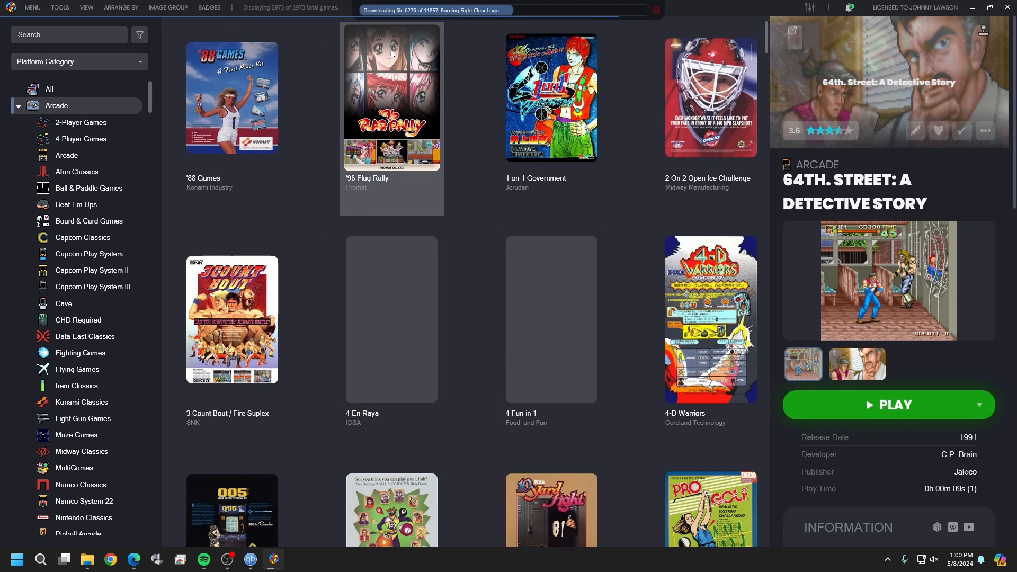
Switch from LaunchBox to Big Box mode and minimize the File Explorer window showing the LaunchBox folder
{"action": "left_click", "coordinate": [36, 10]}
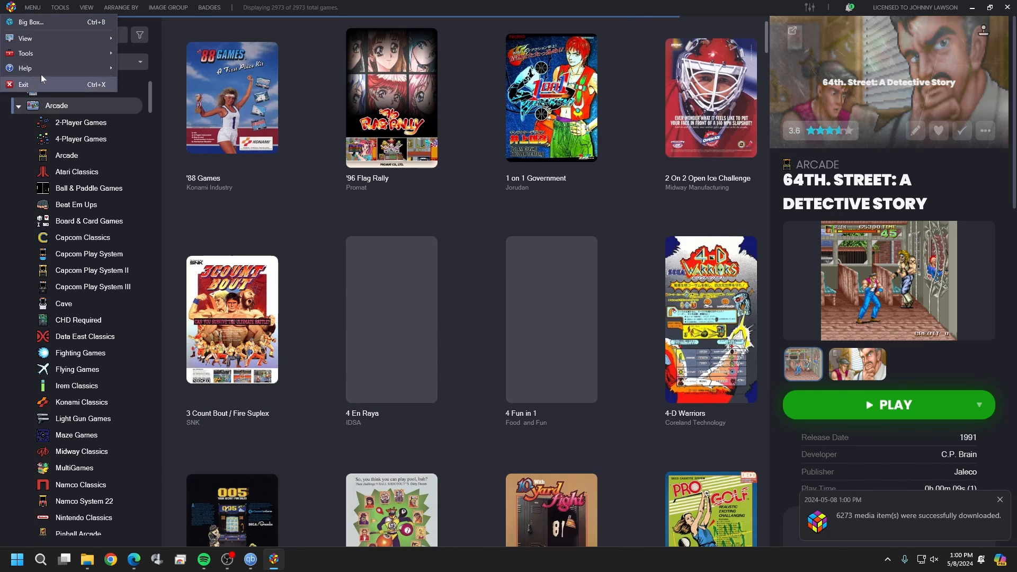
{"action": "left_click", "coordinate": [46, 25]}
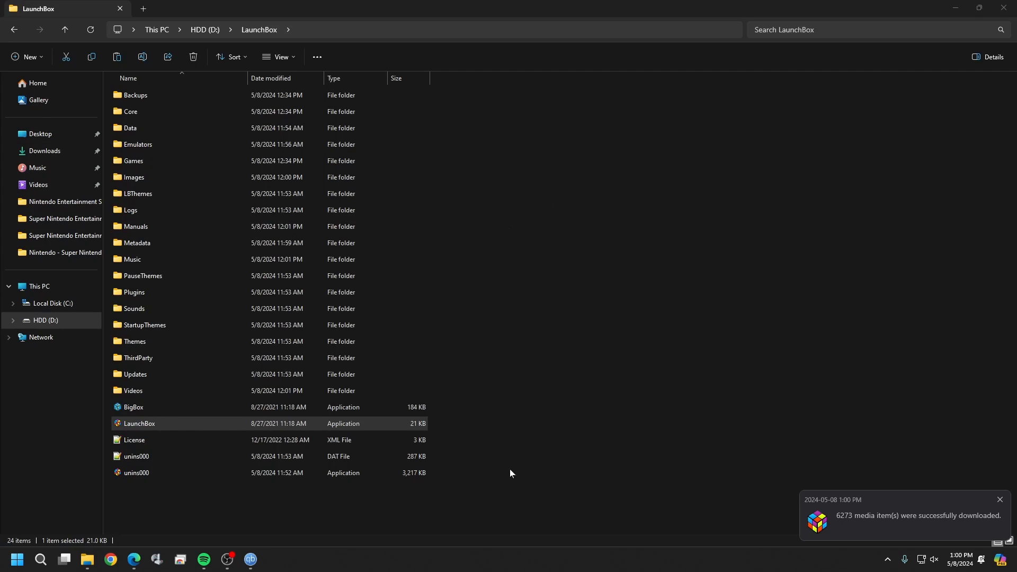
{"action": "left_click", "coordinate": [957, 10]}
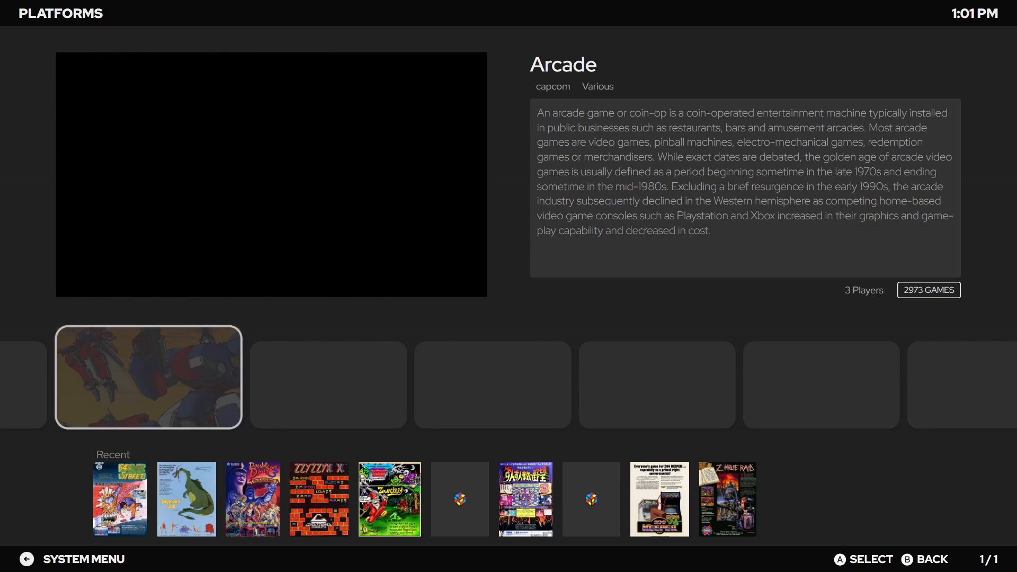
Open the Arcade platform and look through its games from '88 Games to A.B. Cop
{"action": "key", "text": "Return"}
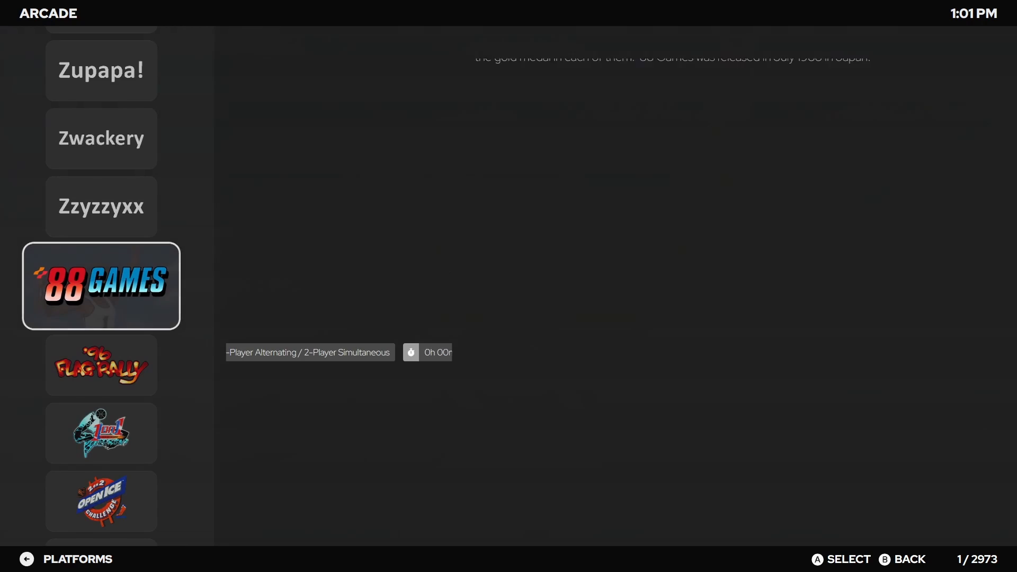
{"action": "key", "text": "Down"}
{"action": "key", "text": "Down"}
{"action": "key", "text": "Down"}
{"action": "key", "text": "Down"}
{"action": "key", "text": "Down"}
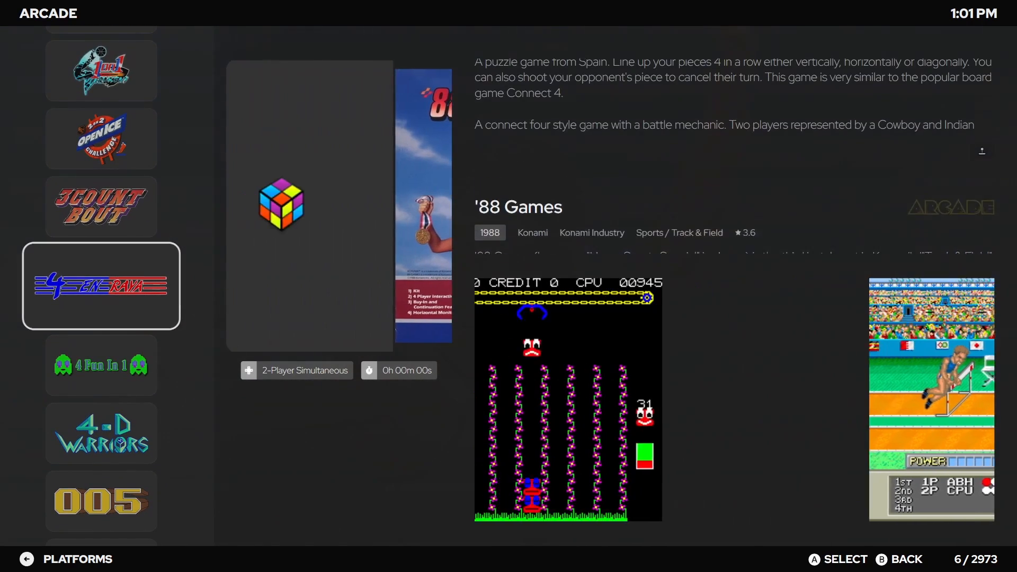
{"action": "key", "text": "Down"}
{"action": "key", "text": "Down"}
{"action": "key", "text": "Down"}
{"action": "key", "text": "Down"}
{"action": "key", "text": "Down"}
{"action": "key", "text": "Down"}
{"action": "key", "text": "Down"}
{"action": "key", "text": "Down"}
{"action": "key", "text": "Down"}
{"action": "key", "text": "Down"}
{"action": "key", "text": "Down"}
{"action": "key", "text": "Down"}
{"action": "key", "text": "Down"}
{"action": "key", "text": "Down"}
{"action": "key", "text": "Down"}
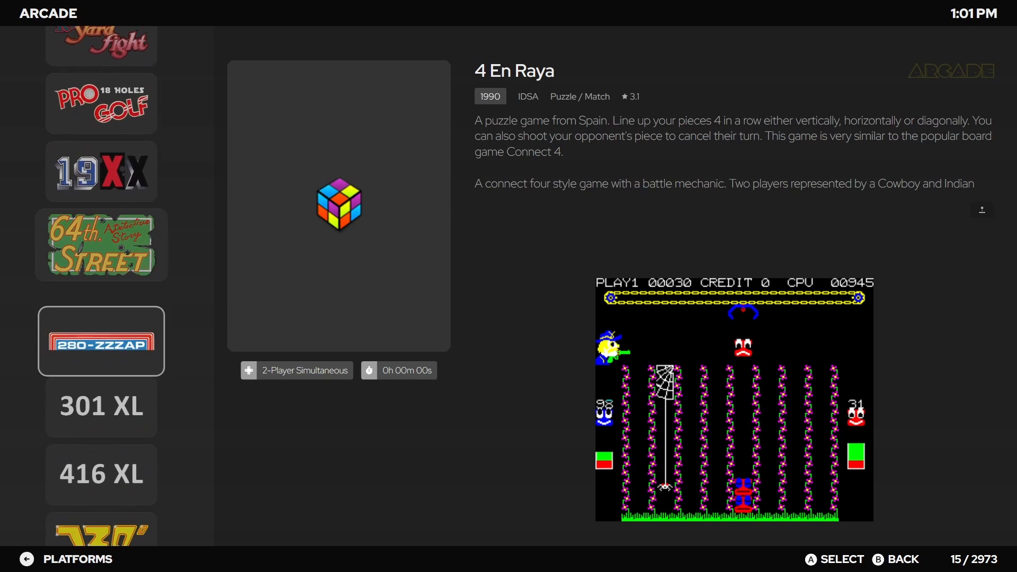
{"action": "key", "text": "Down"}
{"action": "key", "text": "Down"}
{"action": "key", "text": "Down"}
{"action": "key", "text": "Down"}
{"action": "key", "text": "Down"}
{"action": "key", "text": "Down"}
{"action": "key", "text": "Down"}
{"action": "key", "text": "Down"}
{"action": "key", "text": "Down"}
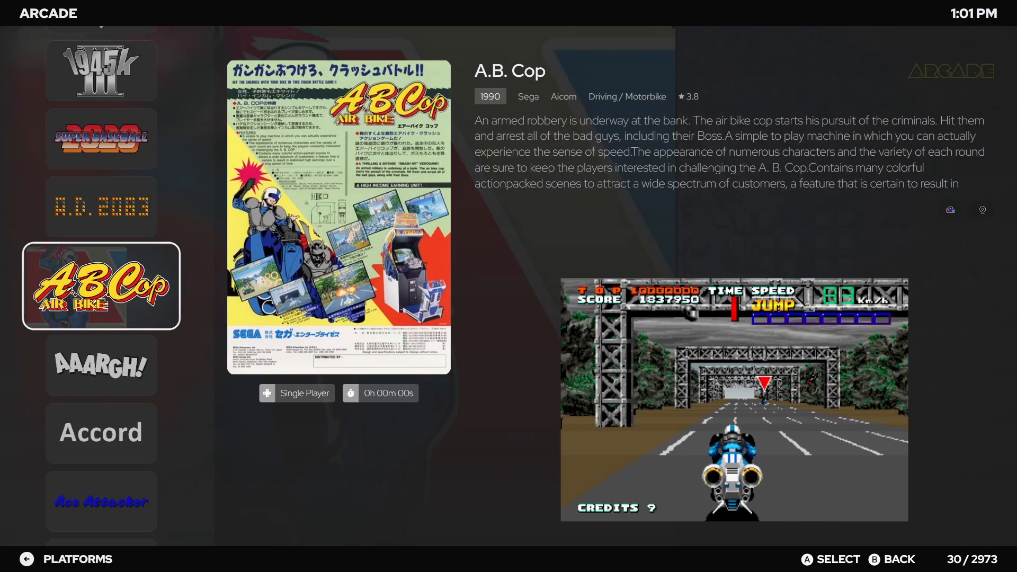
Leave the Arcade game list and bring up the Big Box System Menu
{"action": "key", "text": "Escape"}
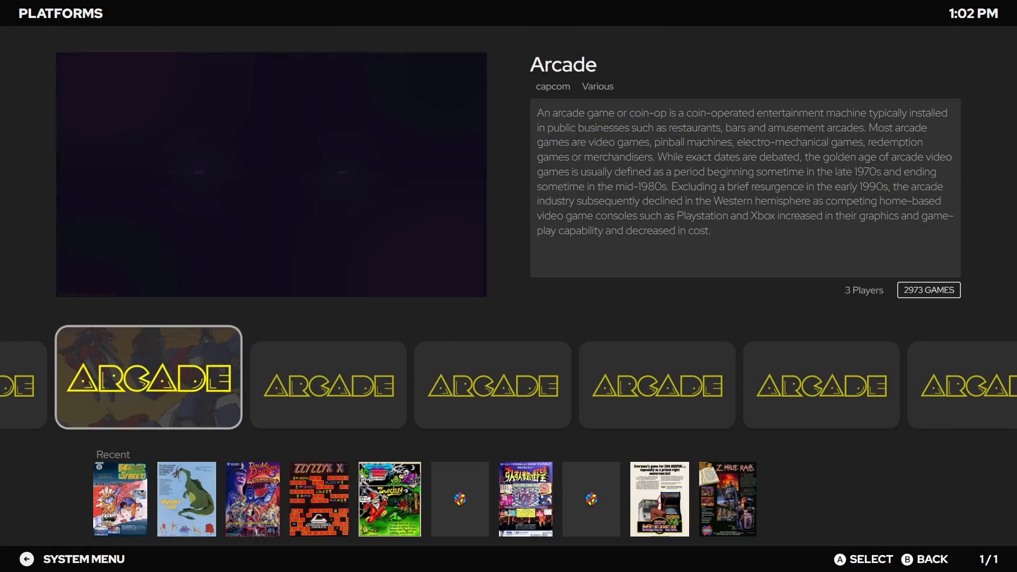
{"action": "key", "text": "Escape"}
{"action": "key", "text": "Escape"}
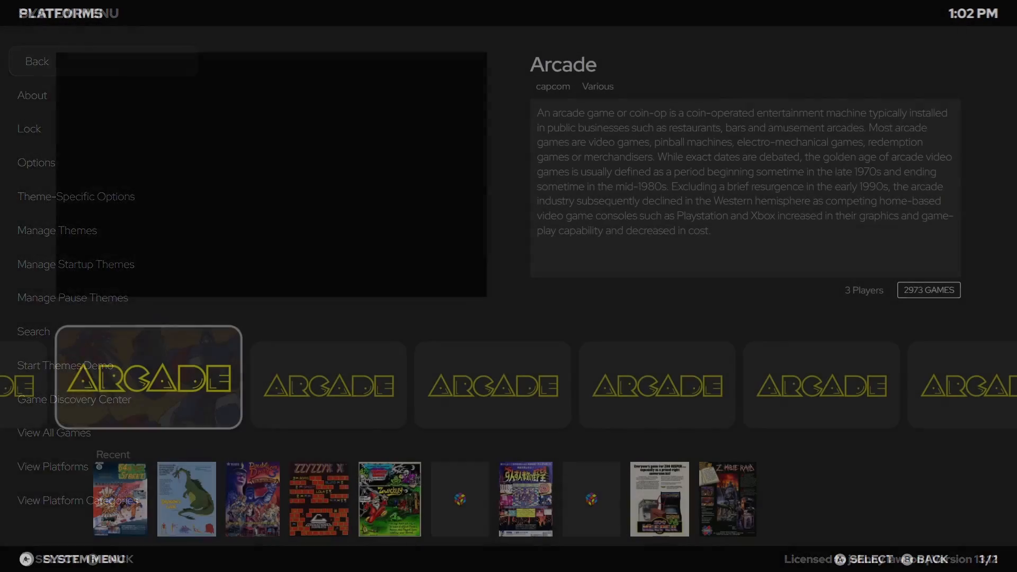
{"action": "key", "text": "Escape"}
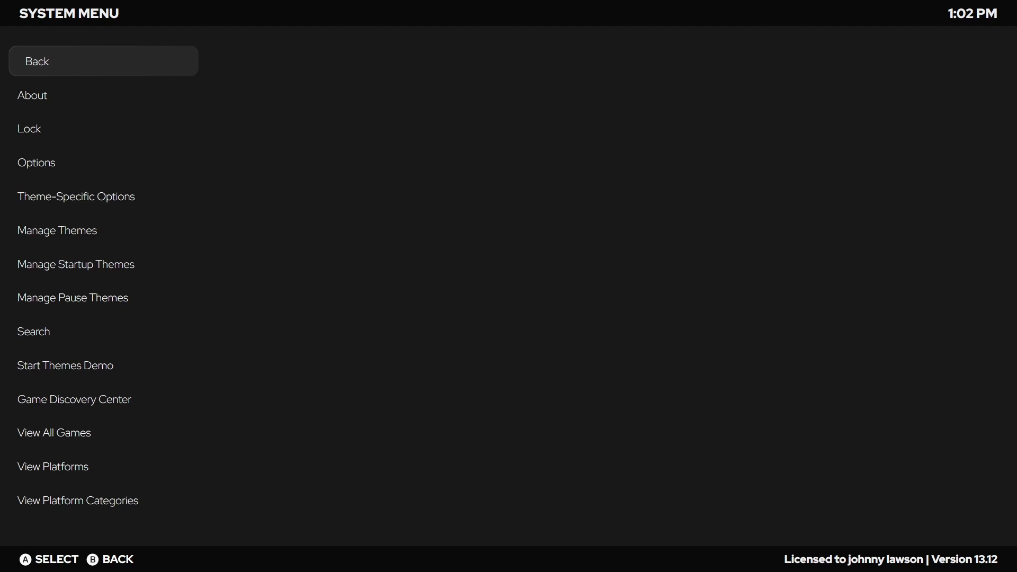
Look over the System Menu entries for options, themes, startup themes and pause themes
{"action": "key", "text": "Down"}
{"action": "key", "text": "Down"}
{"action": "key", "text": "Down"}
{"action": "key", "text": "Down"}
{"action": "key", "text": "Down"}
{"action": "key", "text": "Down"}
{"action": "key", "text": "Down"}
{"action": "key", "text": "Up"}
{"action": "key", "text": "Up"}
{"action": "key", "text": "Up"}
{"action": "key", "text": "Up"}
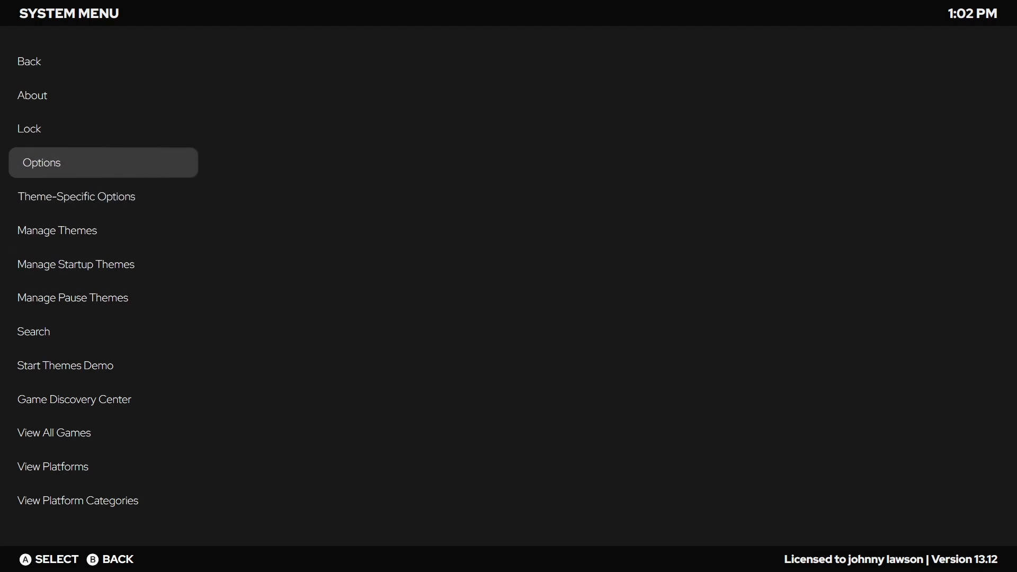
{"action": "key", "text": "Down"}
{"action": "key", "text": "Down"}
{"action": "key", "text": "Down"}
{"action": "key", "text": "Down"}
{"action": "key", "text": "Down"}
{"action": "key", "text": "Down"}
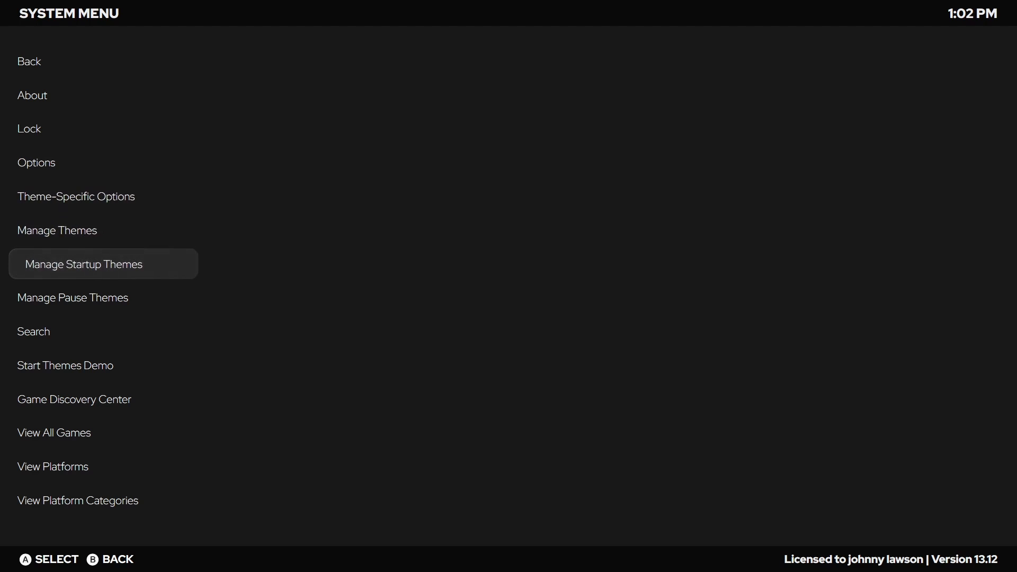
{"action": "key", "text": "Up"}
{"action": "key", "text": "Up"}
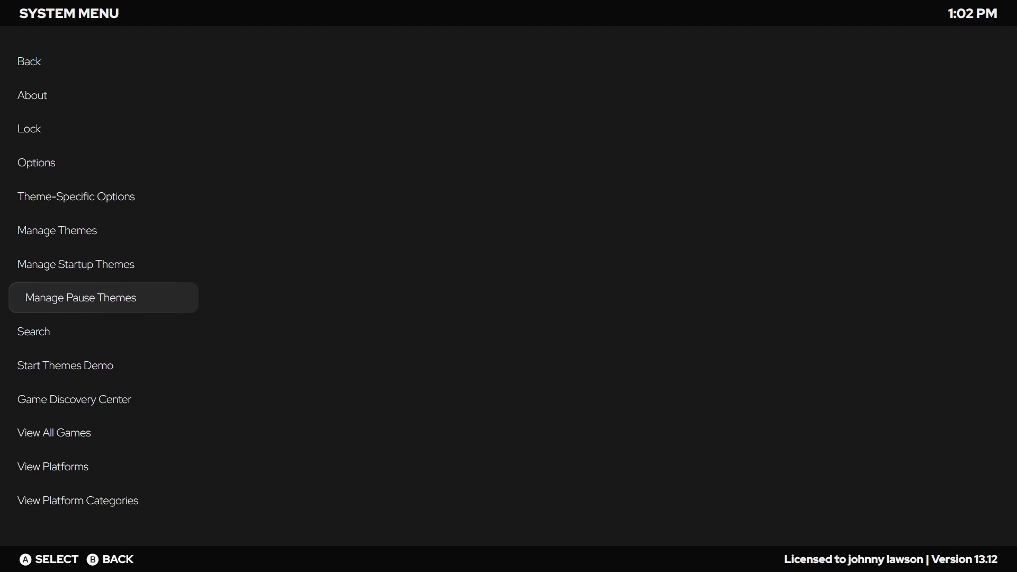
{"action": "key", "text": "Up"}
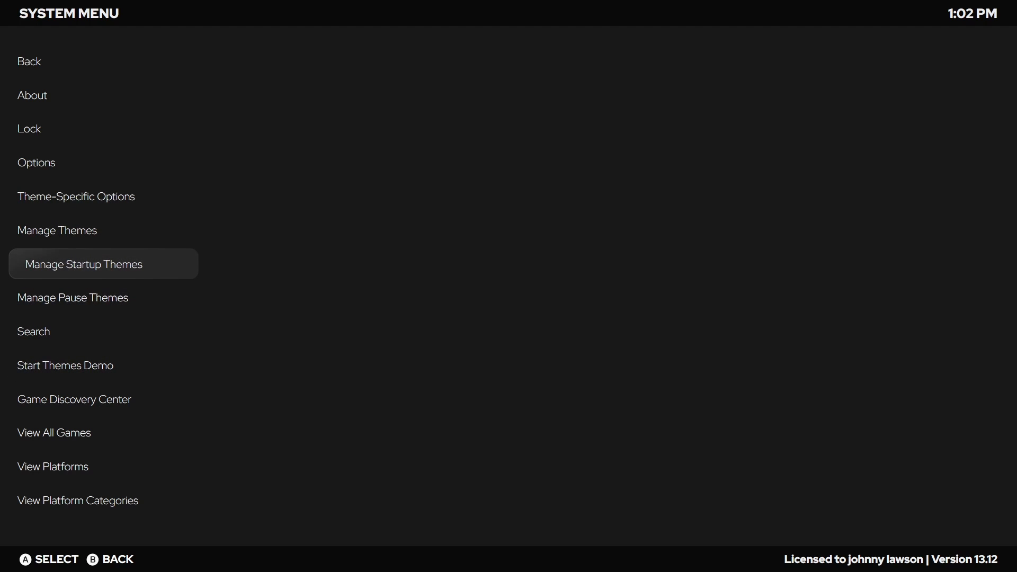
{"action": "key", "text": "Up"}
{"action": "key", "text": "Up"}
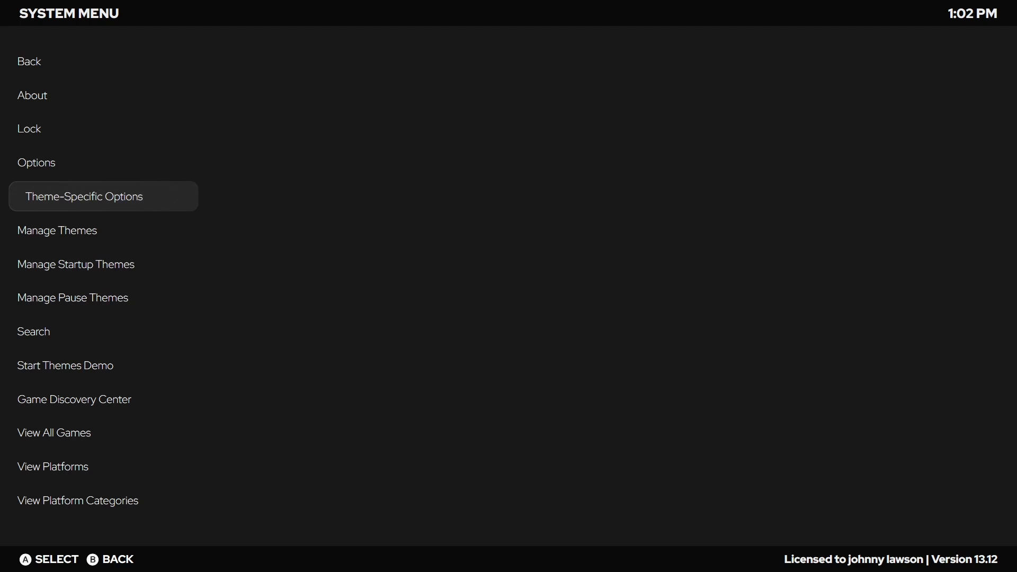
Open Manage Themes and list all available Big Box themes
{"action": "key", "text": "Down"}
{"action": "key", "text": "Down"}
{"action": "key", "text": "Down"}
{"action": "key", "text": "Up"}
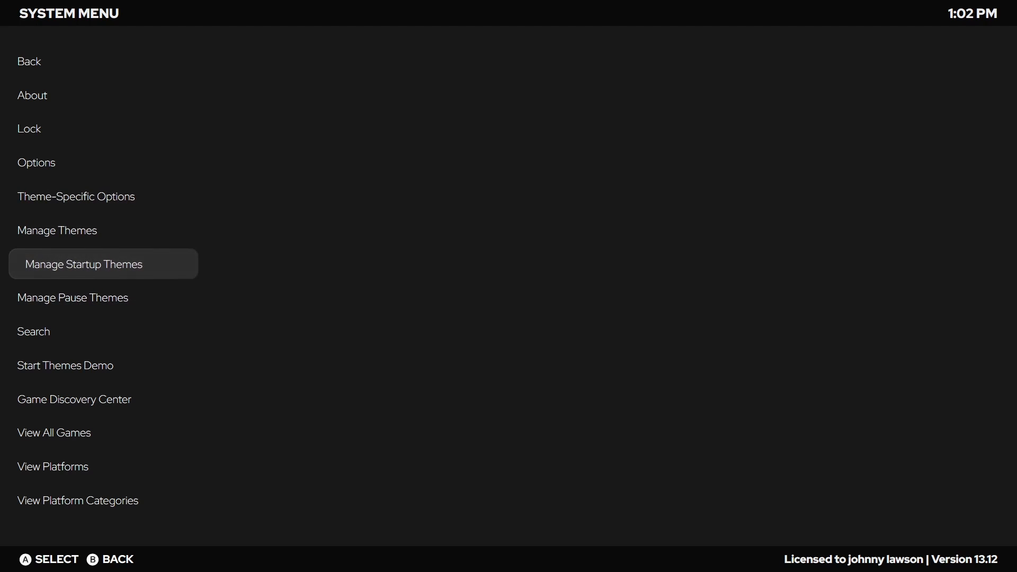
{"action": "key", "text": "Up"}
{"action": "key", "text": "Return"}
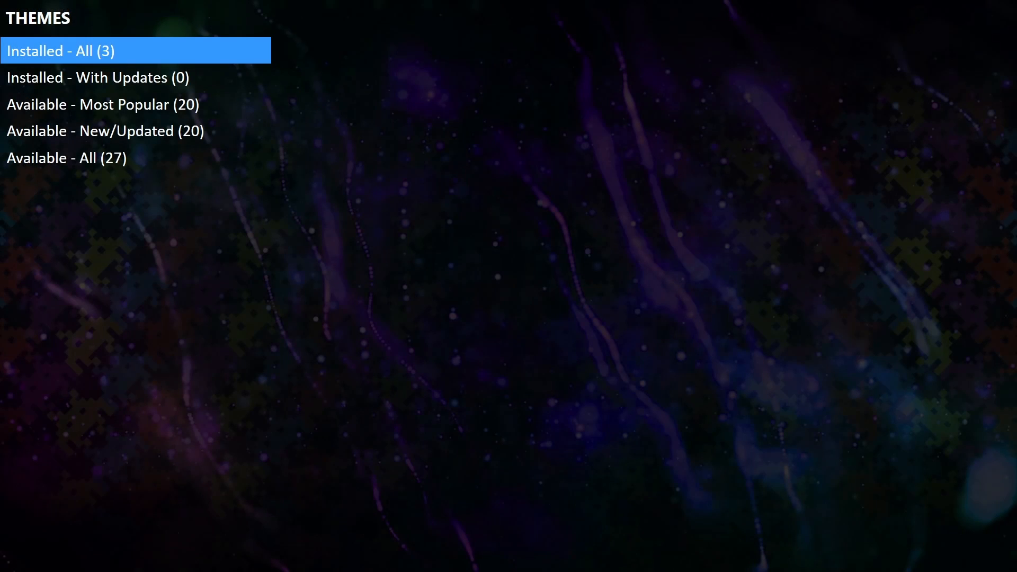
{"action": "key", "text": "Down"}
{"action": "key", "text": "Down"}
{"action": "key", "text": "Down"}
{"action": "key", "text": "Down"}
{"action": "key", "text": "Return"}
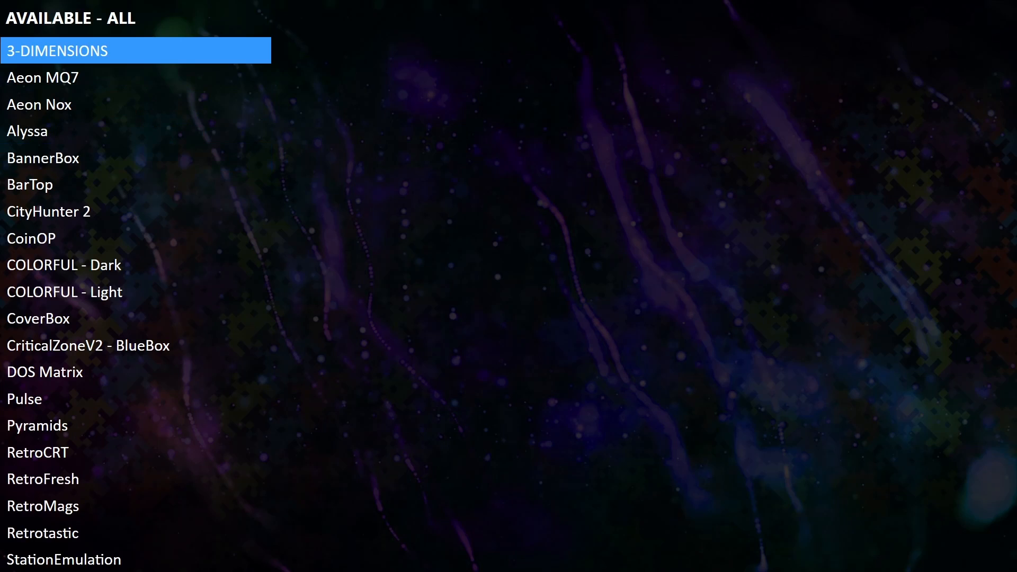
Look through the available Big Box themes and their previews, from 3-DIMENSIONS to Vertigo
{"action": "key", "text": "Down"}
{"action": "key", "text": "Down"}
{"action": "key", "text": "Down"}
{"action": "key", "text": "Down"}
{"action": "key", "text": "Down"}
{"action": "key", "text": "Down"}
{"action": "key", "text": "Down"}
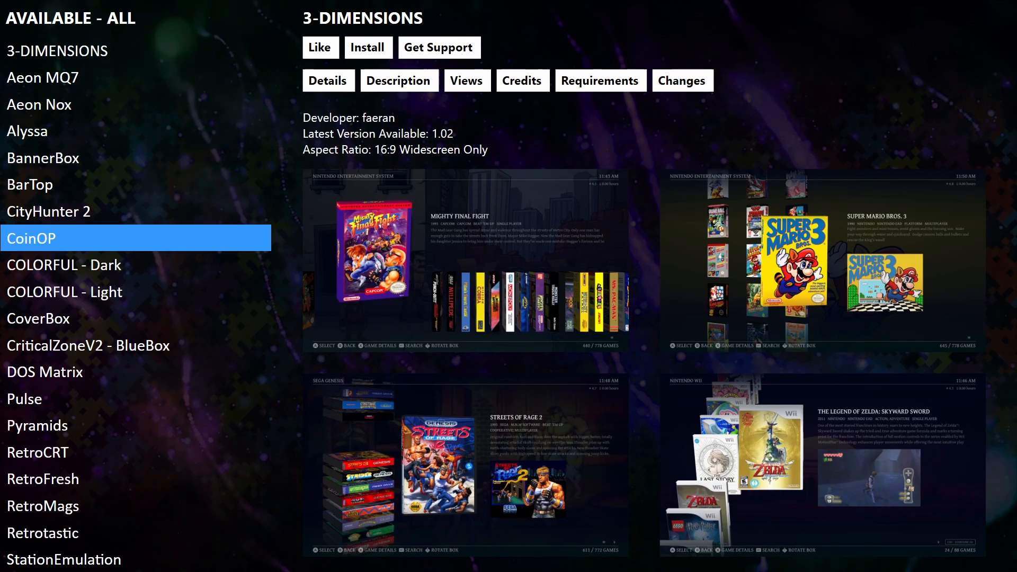
{"action": "key", "text": "Up"}
{"action": "key", "text": "Up"}
{"action": "key", "text": "Up"}
{"action": "key", "text": "Up"}
{"action": "key", "text": "Up"}
{"action": "key", "text": "Up"}
{"action": "key", "text": "Up"}
{"action": "key", "text": "Up"}
{"action": "key", "text": "Up"}
{"action": "key", "text": "Up"}
{"action": "key", "text": "Up"}
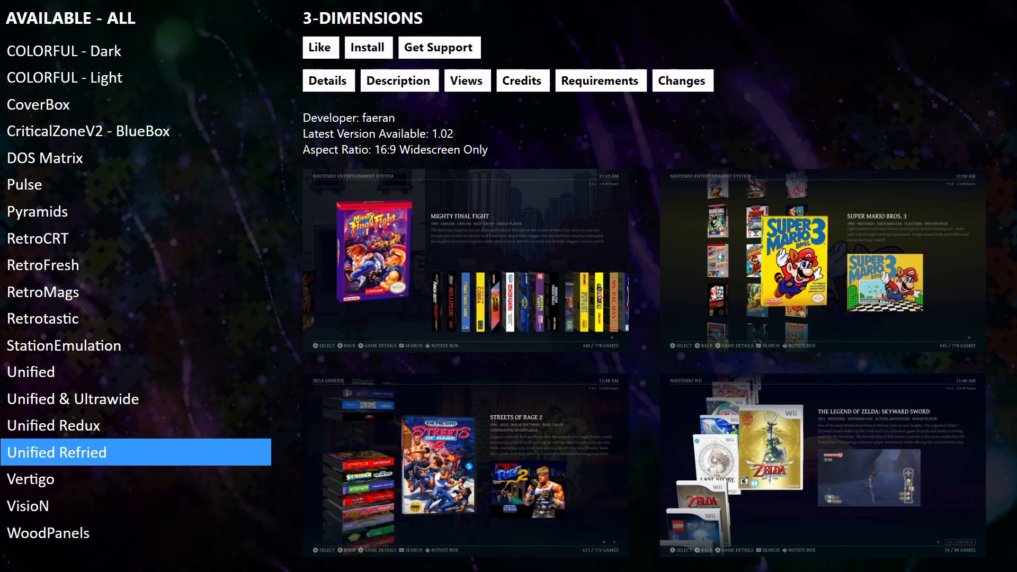
{"action": "key", "text": "Down"}
{"action": "key", "text": "Down"}
{"action": "key", "text": "Down"}
{"action": "key", "text": "Down"}
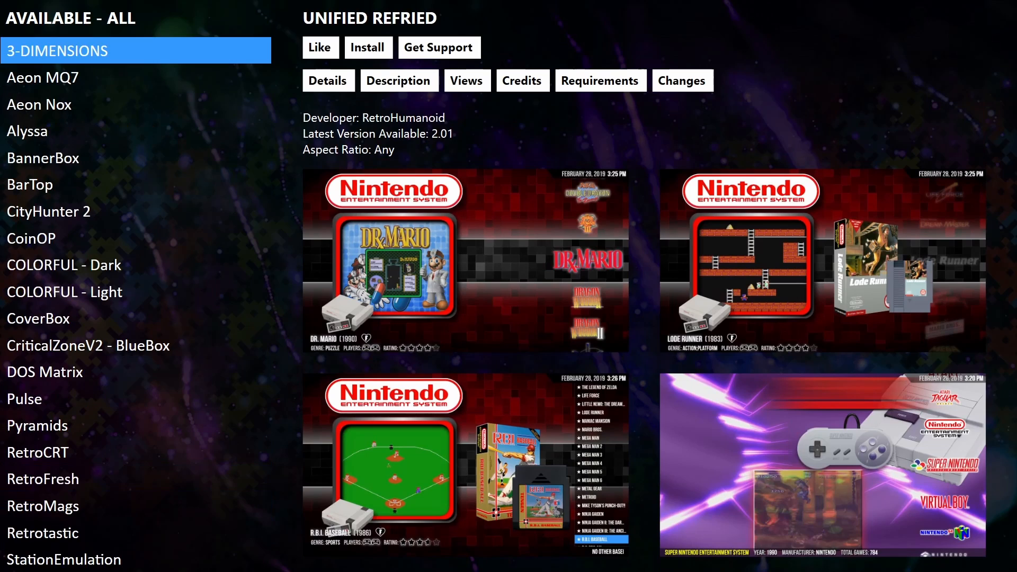
{"action": "key", "text": "Down"}
{"action": "key", "text": "Down"}
{"action": "key", "text": "Down"}
{"action": "key", "text": "Down"}
{"action": "key", "text": "Down"}
{"action": "key", "text": "Down"}
{"action": "key", "text": "Down"}
{"action": "key", "text": "Down"}
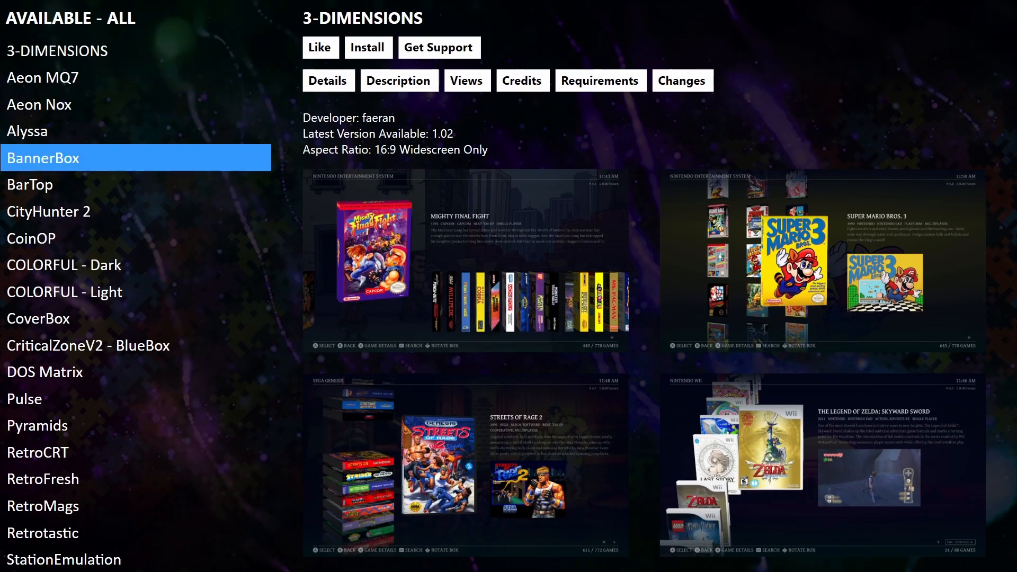
{"action": "key", "text": "Down"}
{"action": "key", "text": "Down"}
{"action": "key", "text": "Down"}
{"action": "key", "text": "Down"}
{"action": "key", "text": "Down"}
{"action": "key", "text": "Down"}
{"action": "key", "text": "Down"}
{"action": "key", "text": "Down"}
{"action": "key", "text": "Down"}
{"action": "key", "text": "Down"}
{"action": "key", "text": "Down"}
{"action": "key", "text": "Down"}
{"action": "key", "text": "Down"}
{"action": "key", "text": "Down"}
{"action": "key", "text": "Down"}
{"action": "key", "text": "Down"}
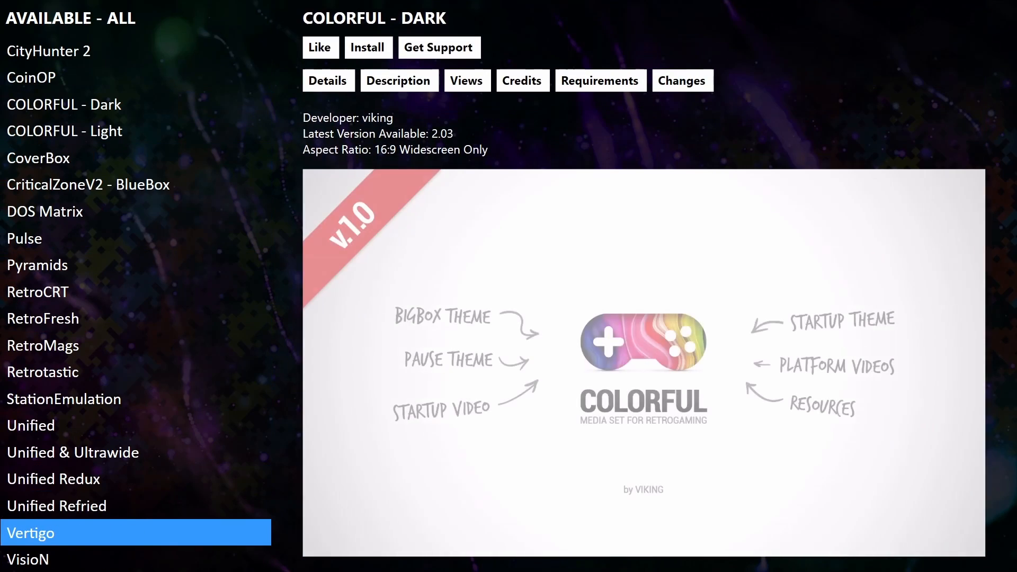
Select the Unified theme from the available themes and install it
{"action": "key", "text": "Up"}
{"action": "key", "text": "Up"}
{"action": "key", "text": "Up"}
{"action": "key", "text": "Up"}
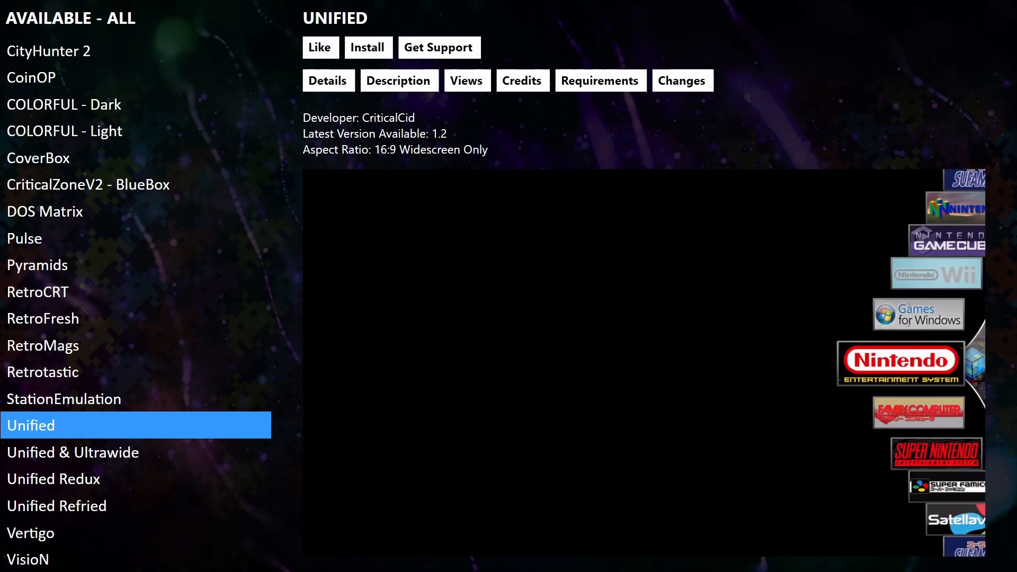
{"action": "key", "text": "Down"}
{"action": "key", "text": "Up"}
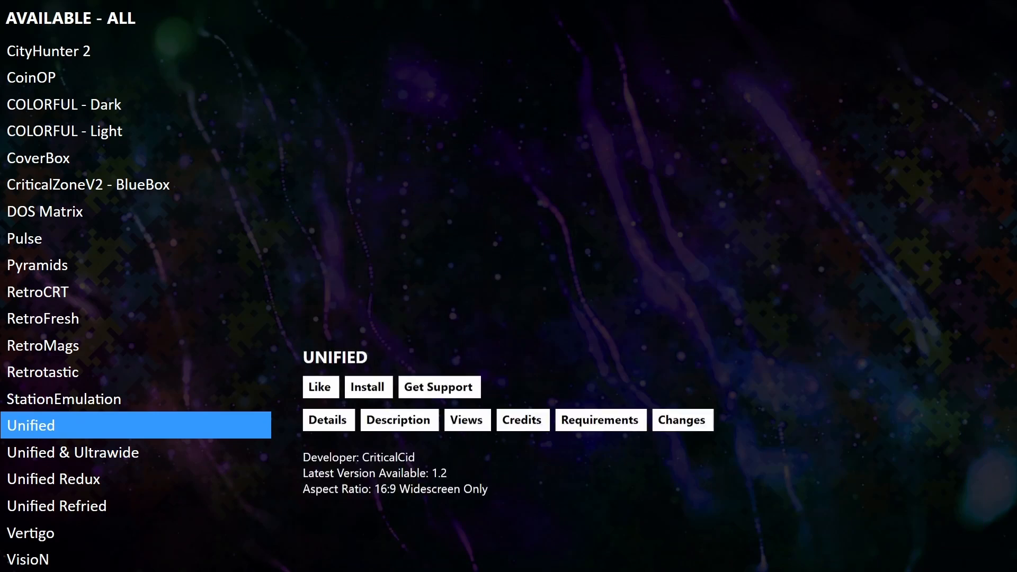
{"action": "key", "text": "Right"}
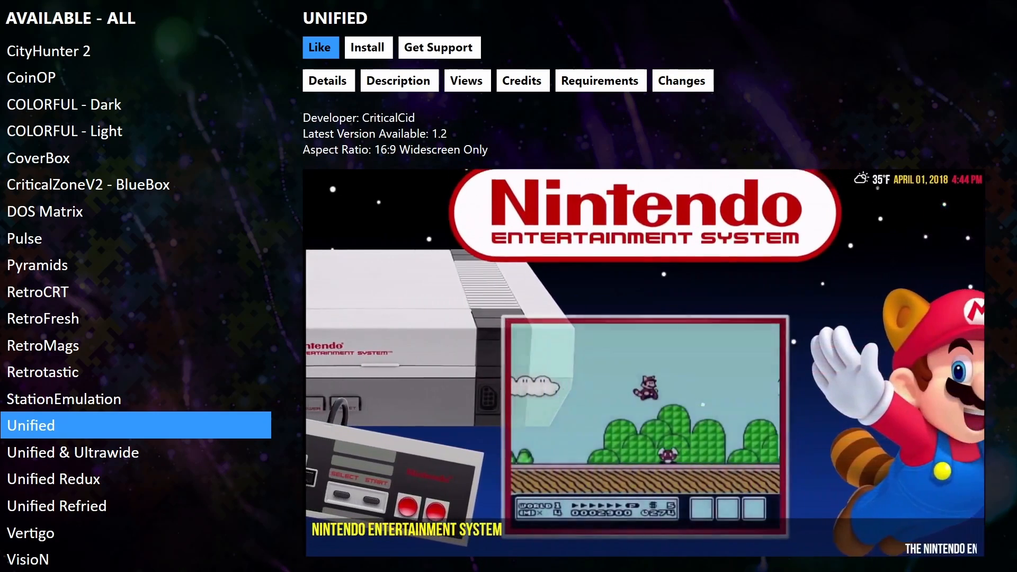
{"action": "key", "text": "Right"}
{"action": "key", "text": "Return"}
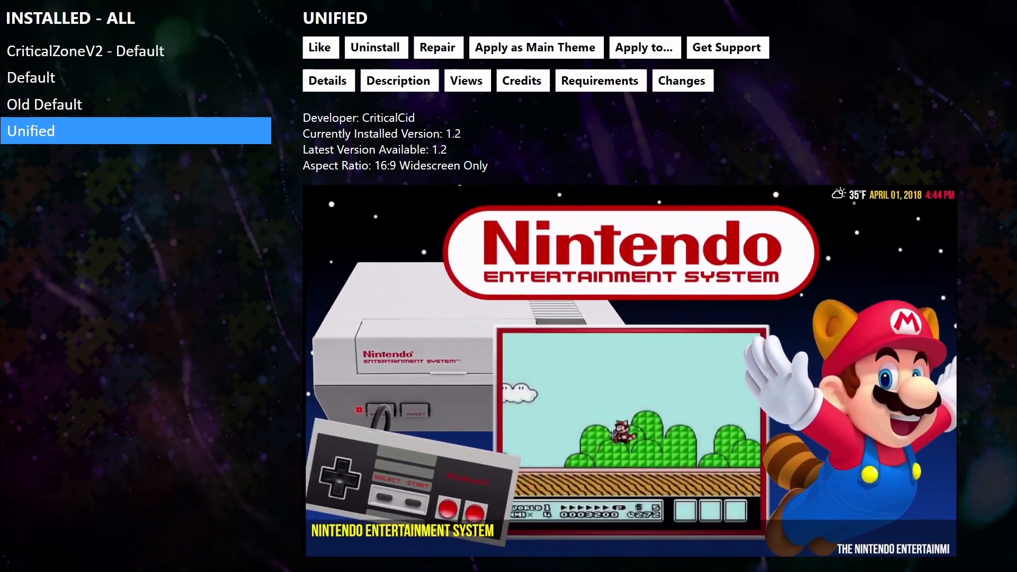
Apply Unified as the main theme, reset all platforms and playlists to use it, and return to the system menu
{"action": "key", "text": "Right"}
{"action": "key", "text": "Right"}
{"action": "key", "text": "Right"}
{"action": "key", "text": "Right"}
{"action": "key", "text": "Return"}
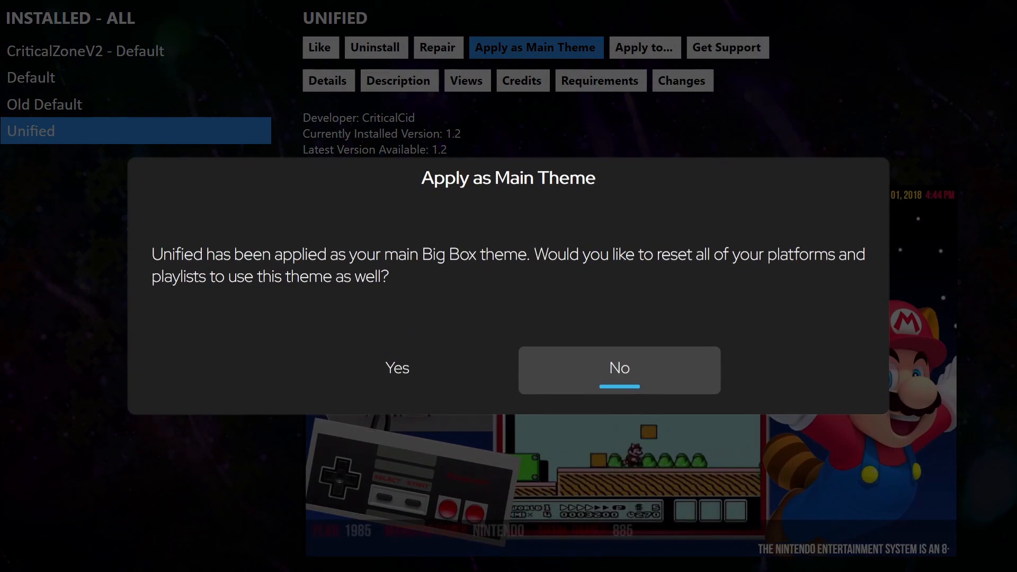
{"action": "key", "text": "Left"}
{"action": "key", "text": "Return"}
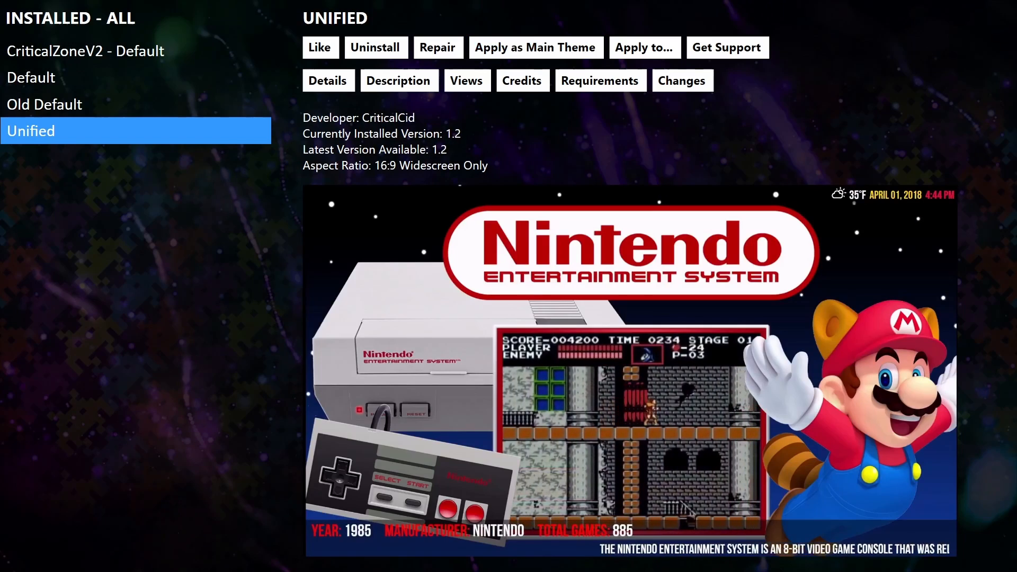
{"action": "key", "text": "Escape"}
{"action": "key", "text": "Escape"}
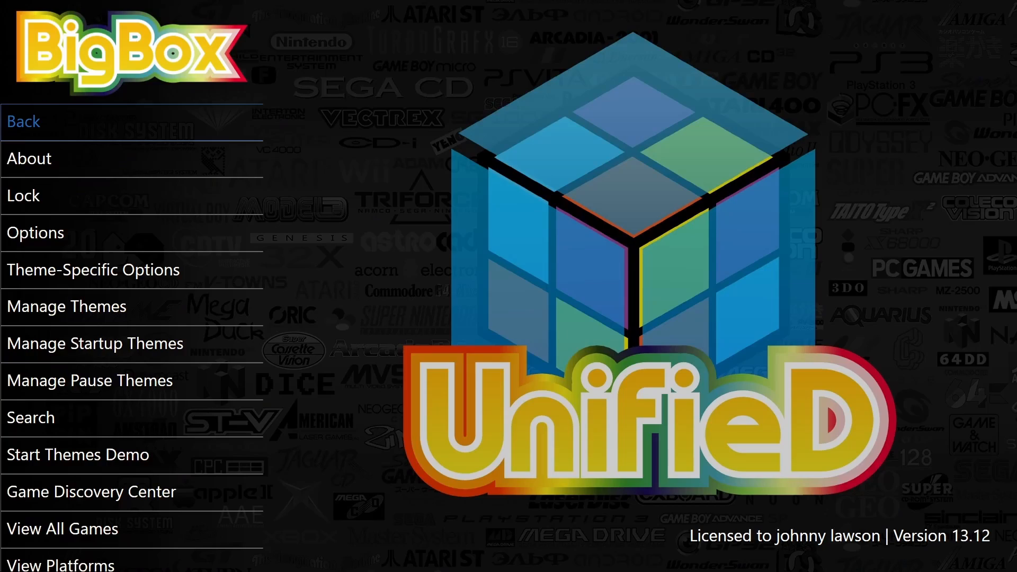
Leave the system menu and browse the Arcade game wheel, examining the game logos, preview videos and flyers as far as Armored Car
{"action": "key", "text": "Escape"}
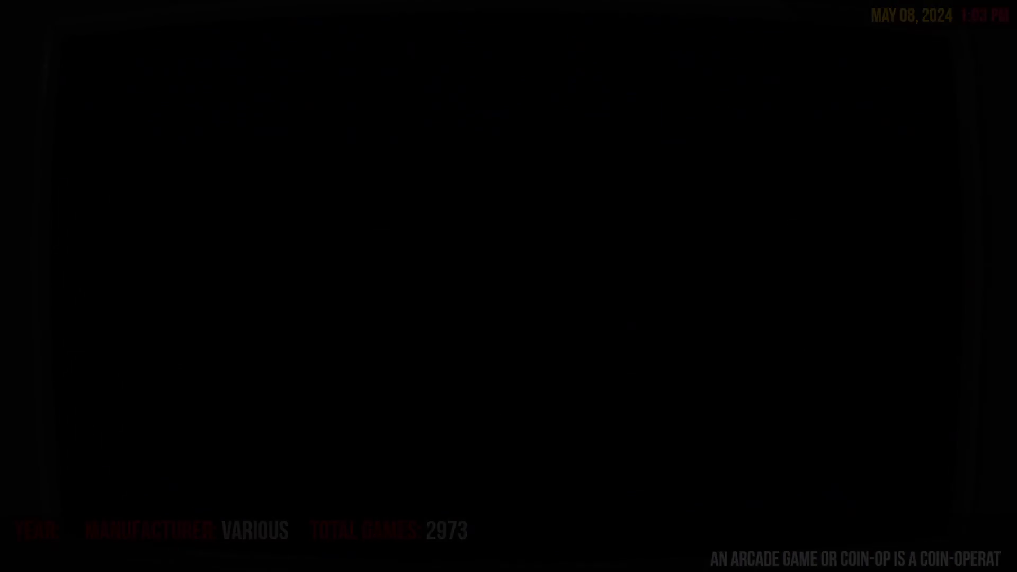
{"action": "key", "text": "Down"}
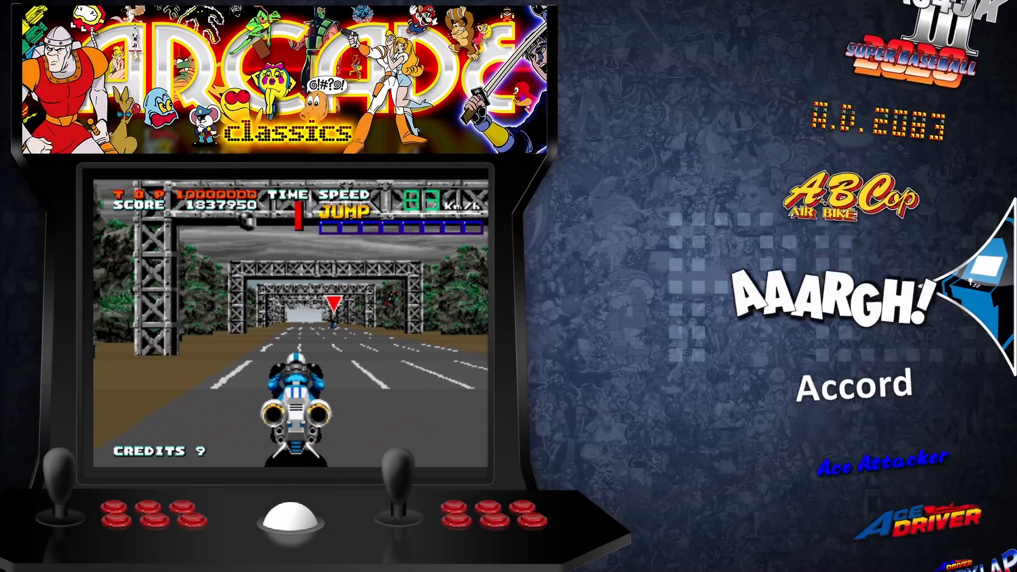
{"action": "key", "text": "Down"}
{"action": "key", "text": "Down"}
{"action": "key", "text": "Down"}
{"action": "key", "text": "Down"}
{"action": "key", "text": "Down"}
{"action": "key", "text": "Down"}
{"action": "key", "text": "Down"}
{"action": "key", "text": "Down"}
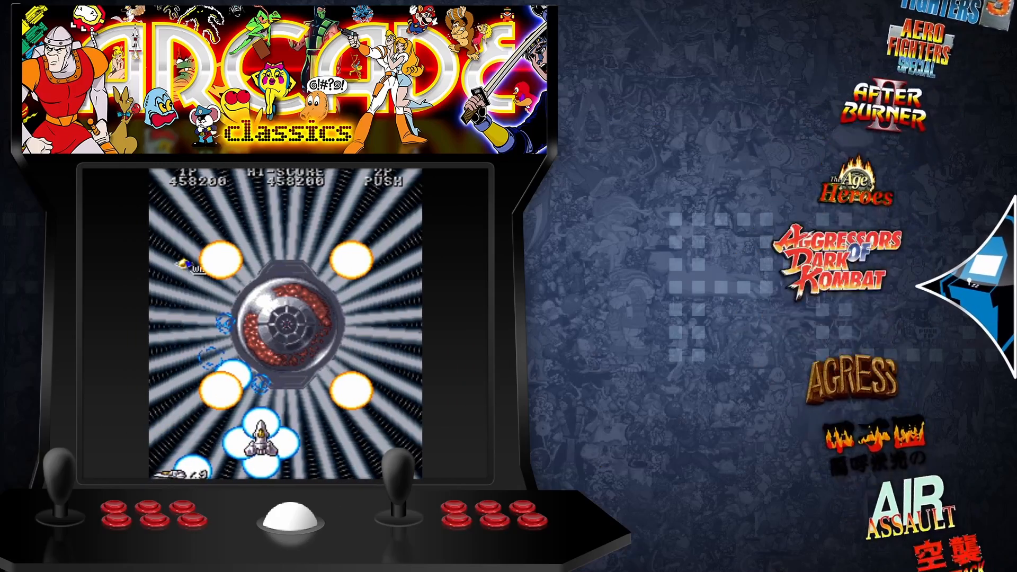
{"action": "key", "text": "Down"}
{"action": "key", "text": "Down"}
{"action": "key", "text": "Down"}
{"action": "key", "text": "Down"}
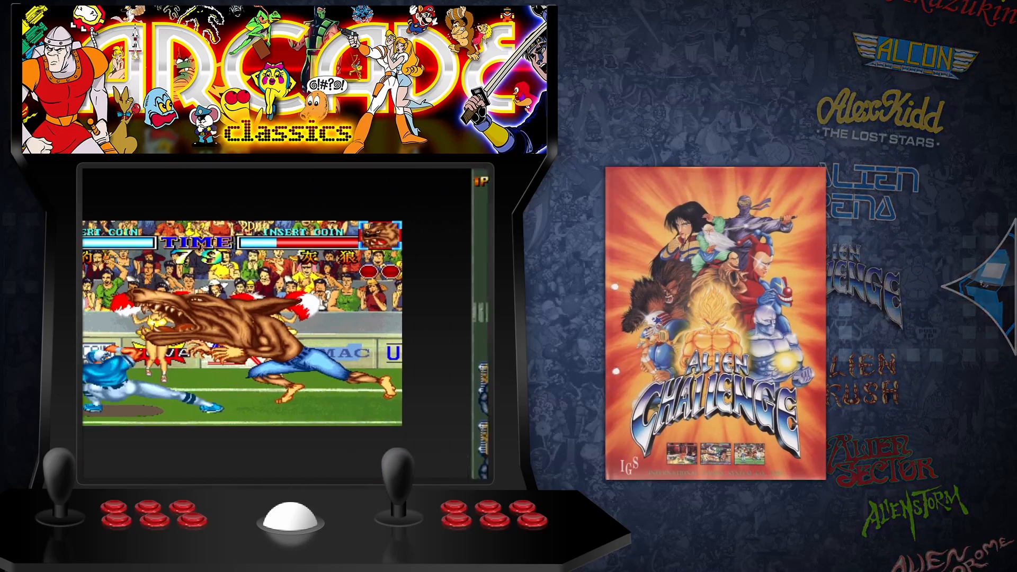
{"action": "key", "text": "Down"}
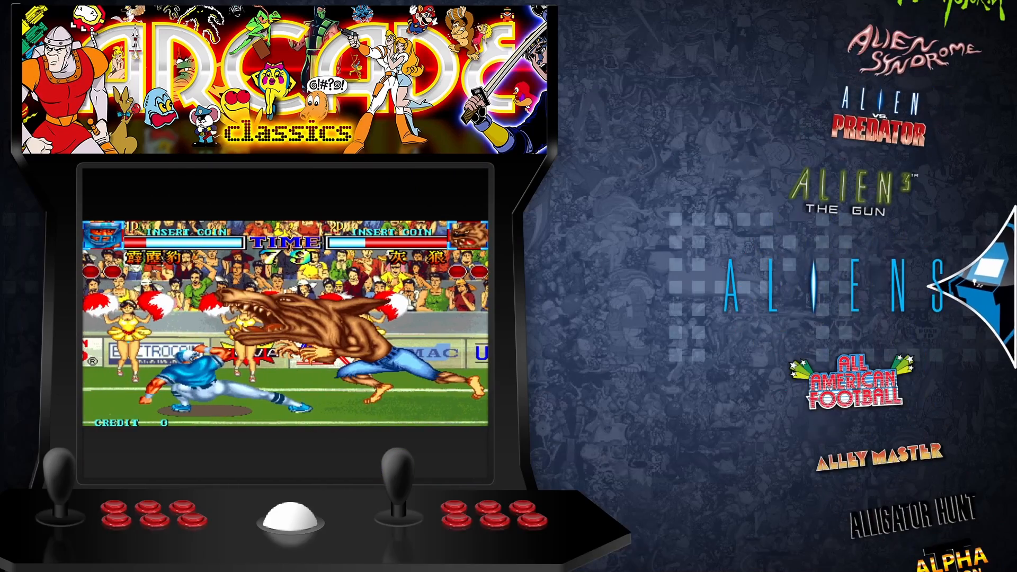
{"action": "key", "text": "Down"}
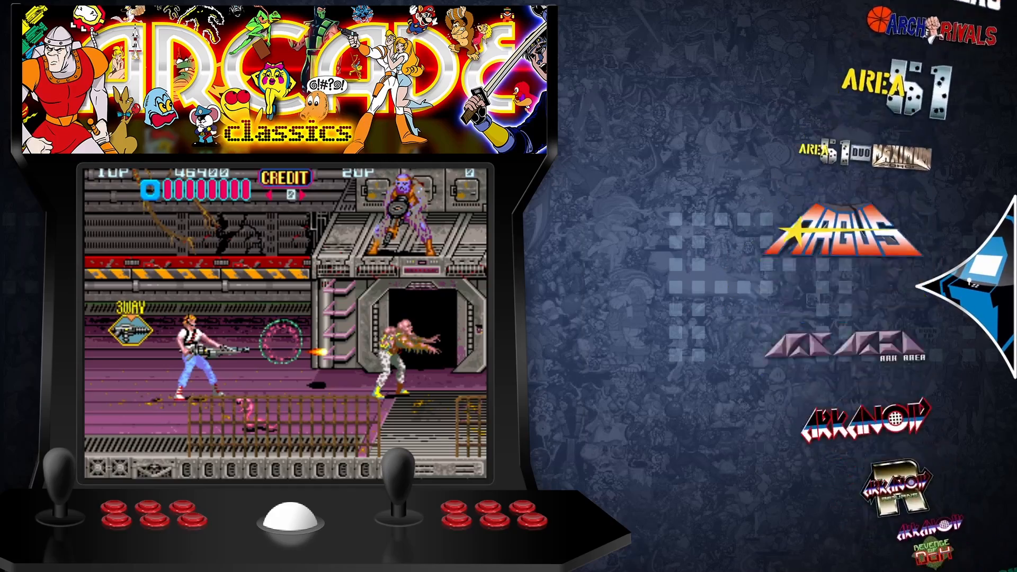
{"action": "key", "text": "Down"}
{"action": "key", "text": "Down"}
{"action": "key", "text": "Down"}
{"action": "key", "text": "Down"}
{"action": "key", "text": "Down"}
{"action": "key", "text": "Down"}
{"action": "key", "text": "Down"}
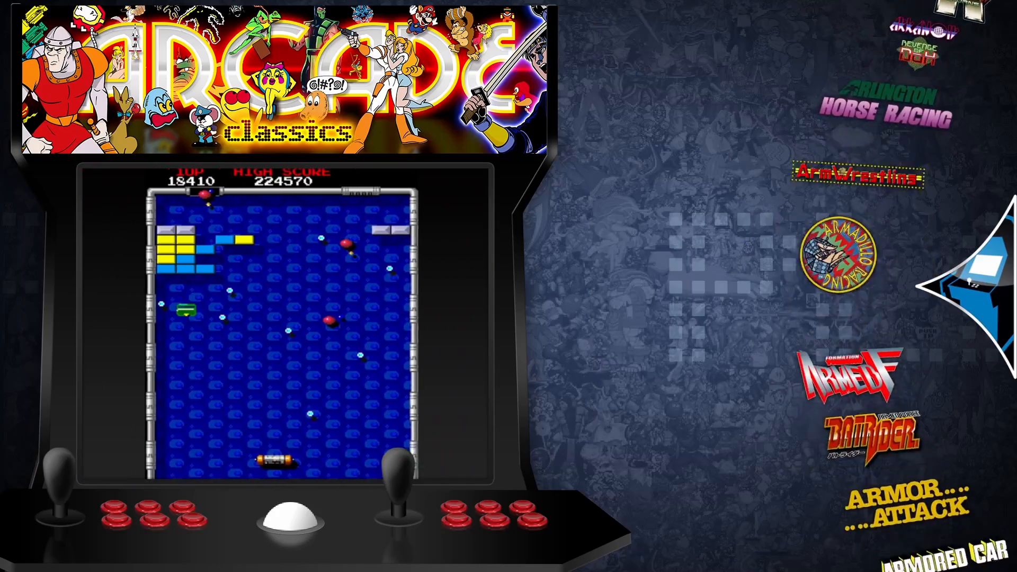
Open Armored Car from the game wheel and return through the system menu to the Arcade platform view
{"action": "key", "text": "Return"}
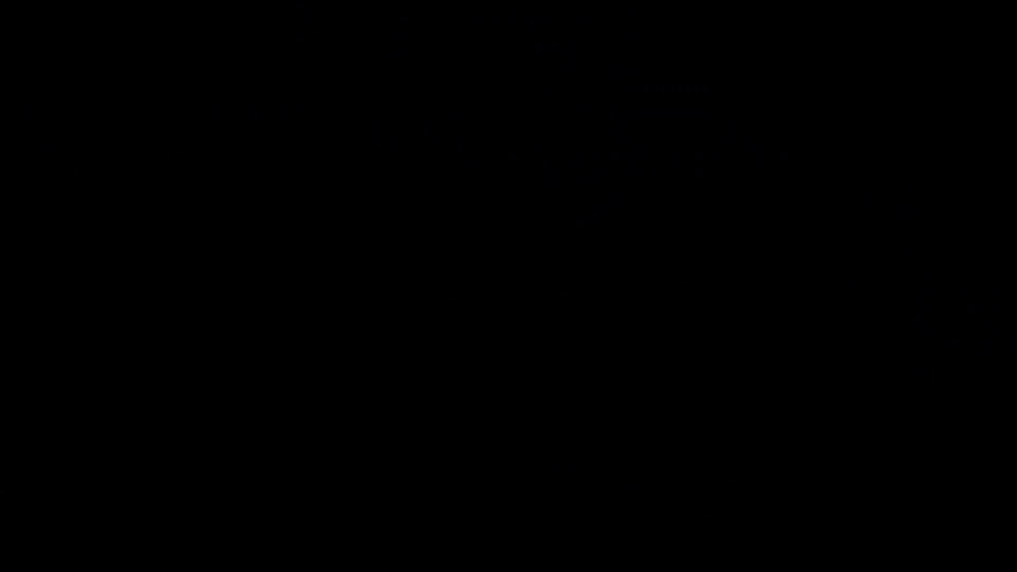
{"action": "key", "text": "Return"}
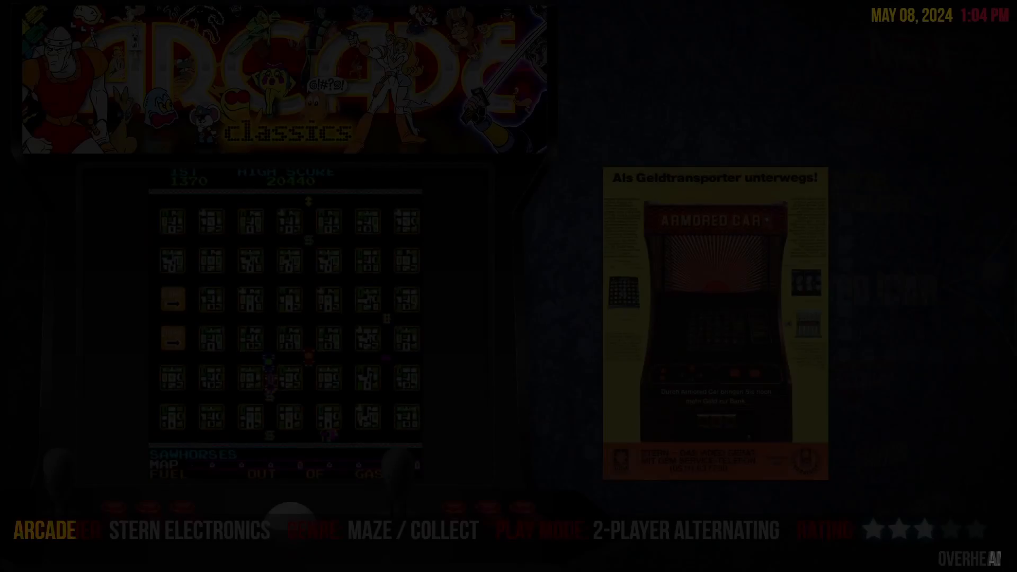
{"action": "key", "text": "Escape"}
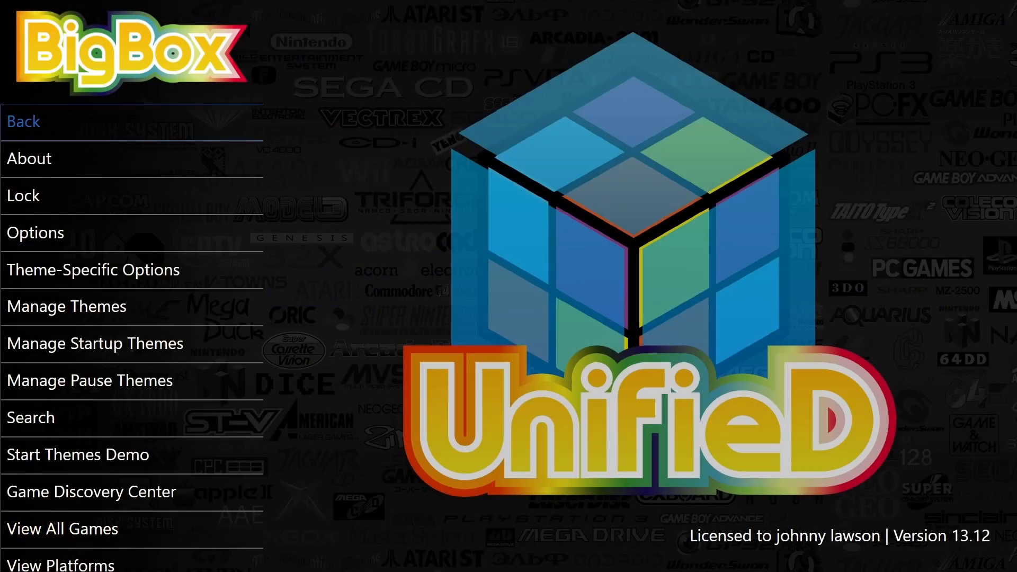
{"action": "key", "text": "Escape"}
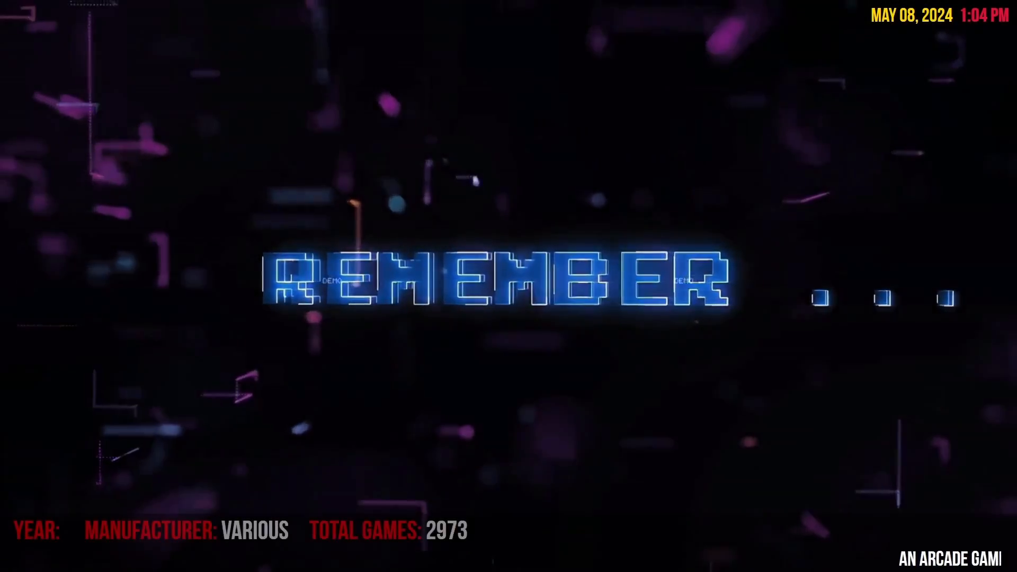